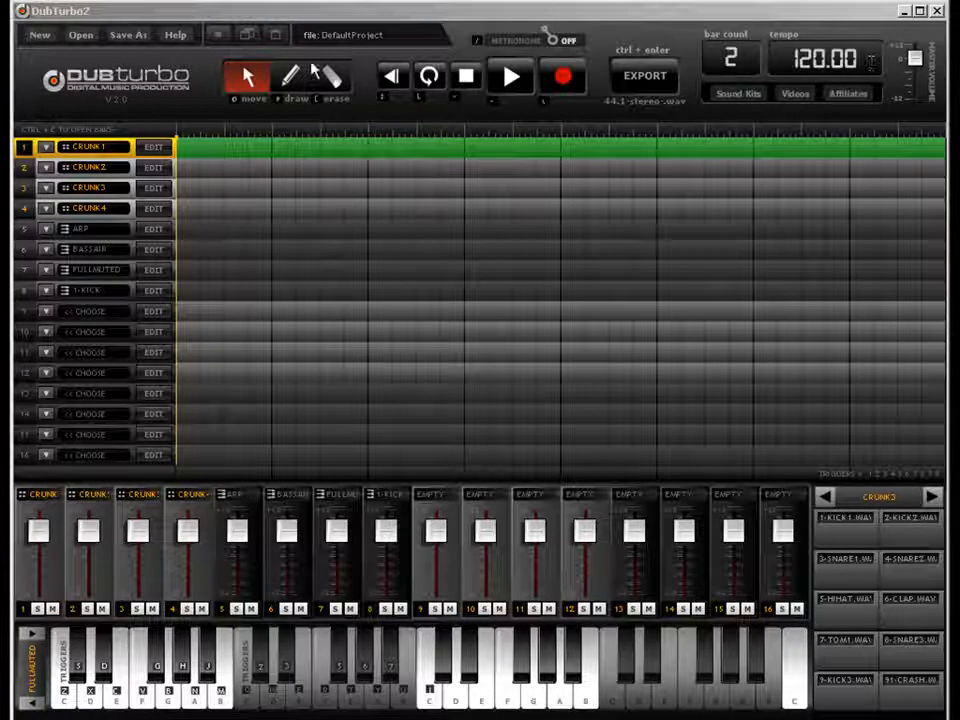
Step: Turn the metronome on and play the project to hear it
left_click(32, 35)
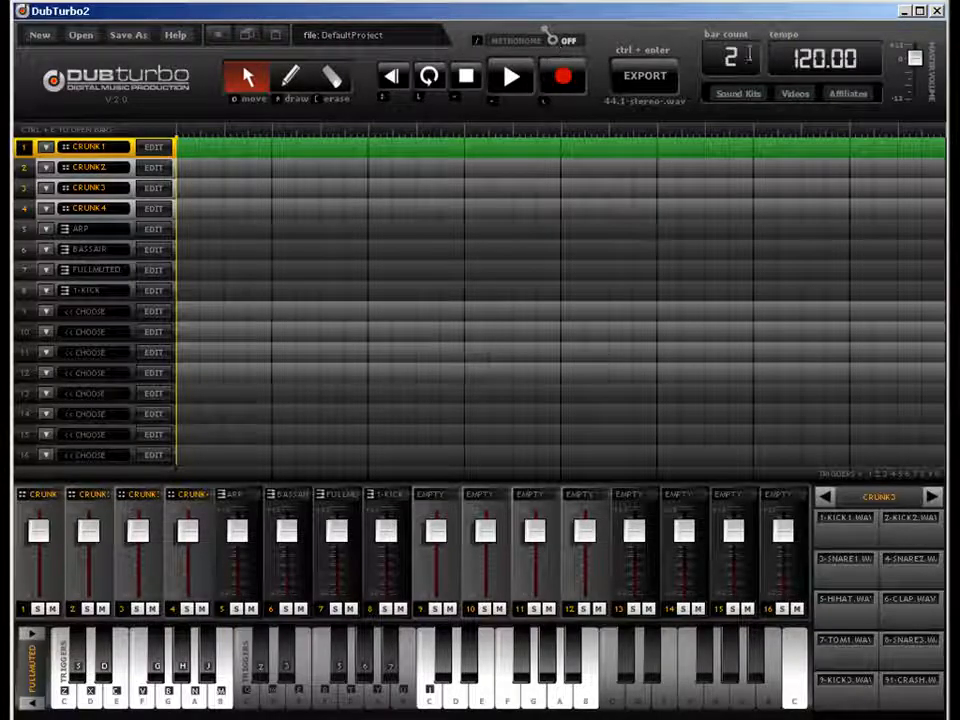
left_click(553, 42)
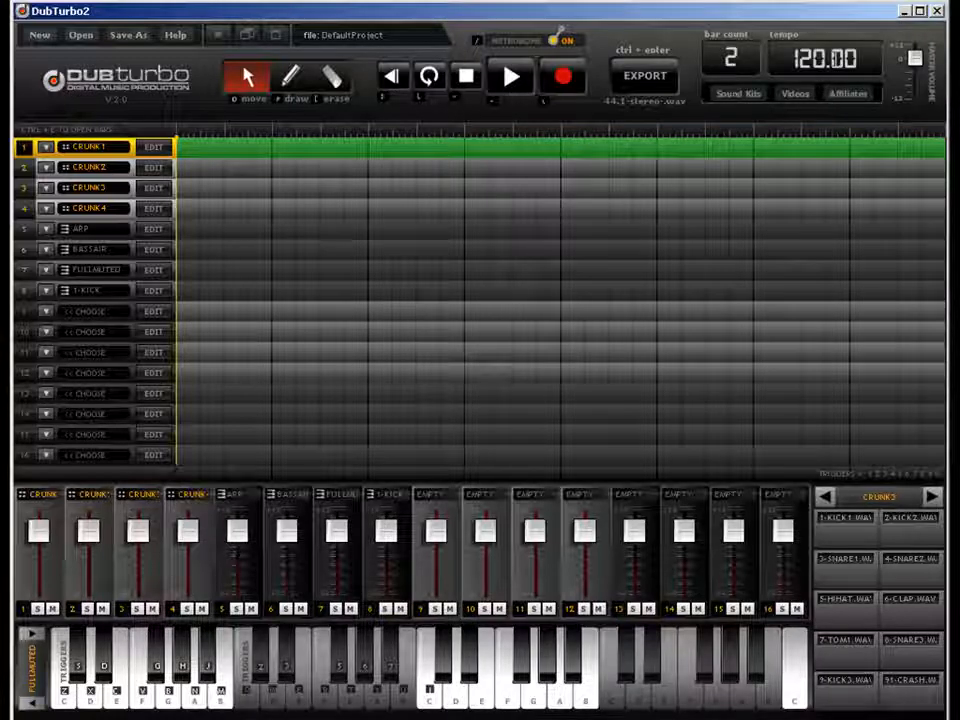
key("space")
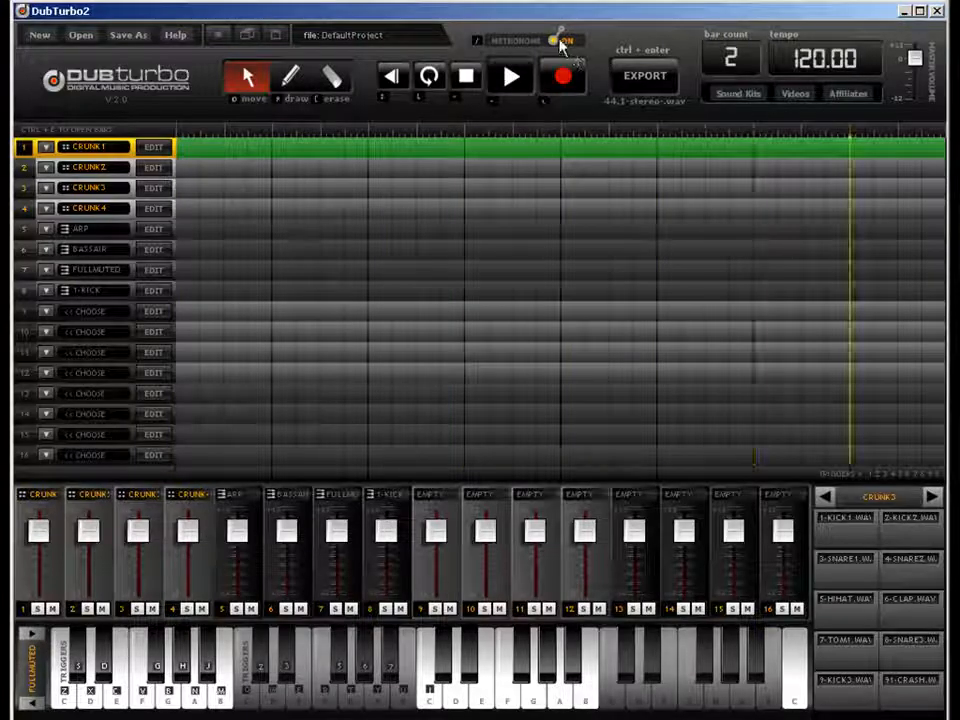
Step: Set the project tempo to 101
left_click(822, 58)
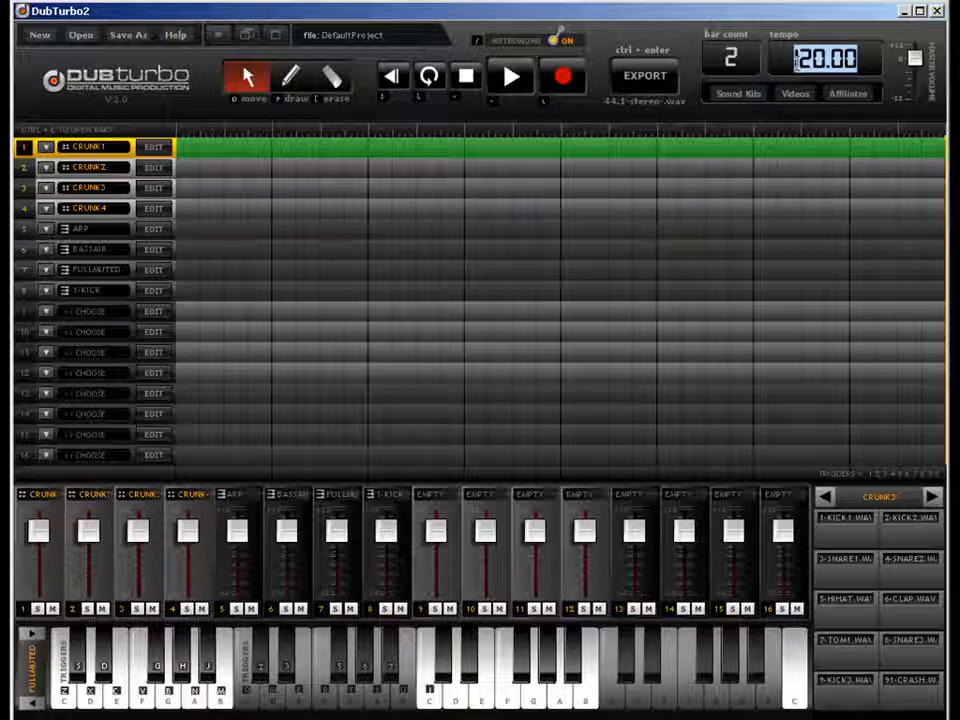
type("101")
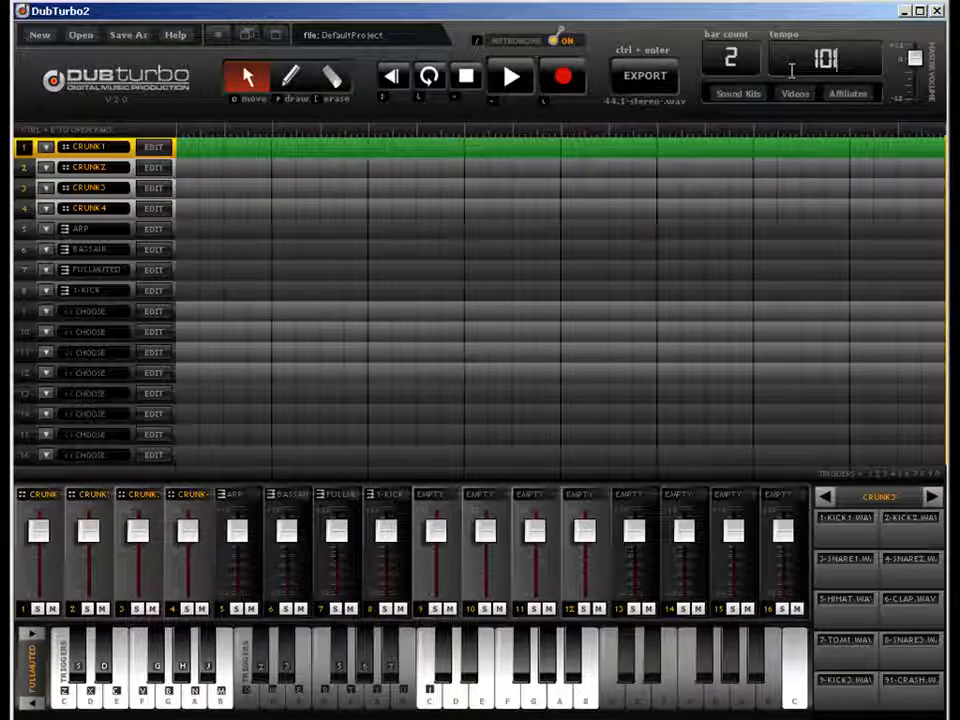
key("Return")
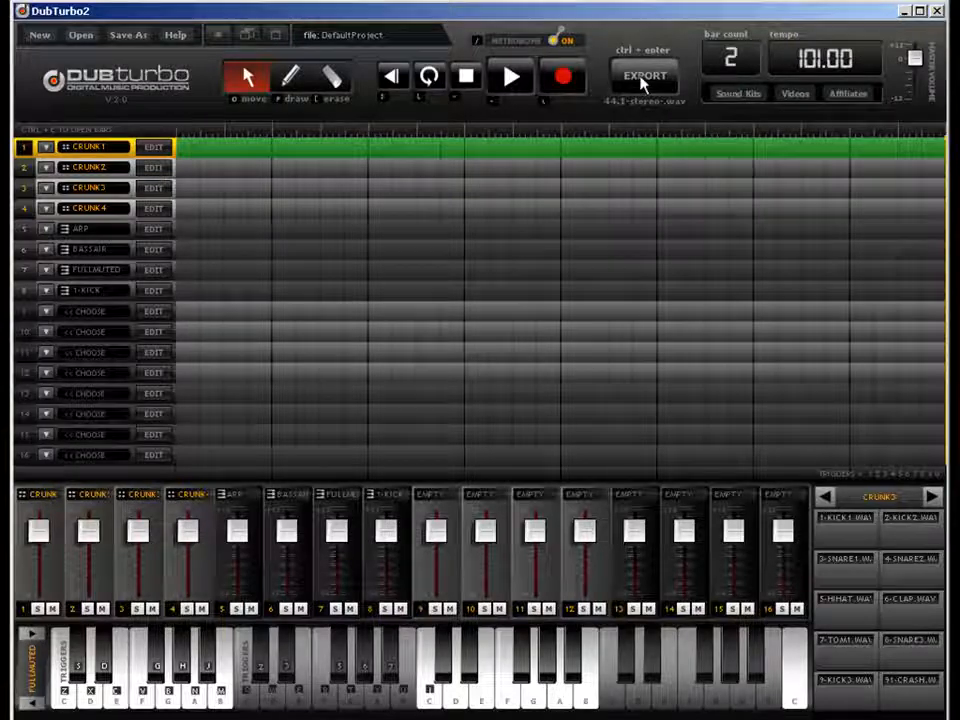
Step: Set the project's bar count to 199
left_click_drag(741, 58, 702, 62)
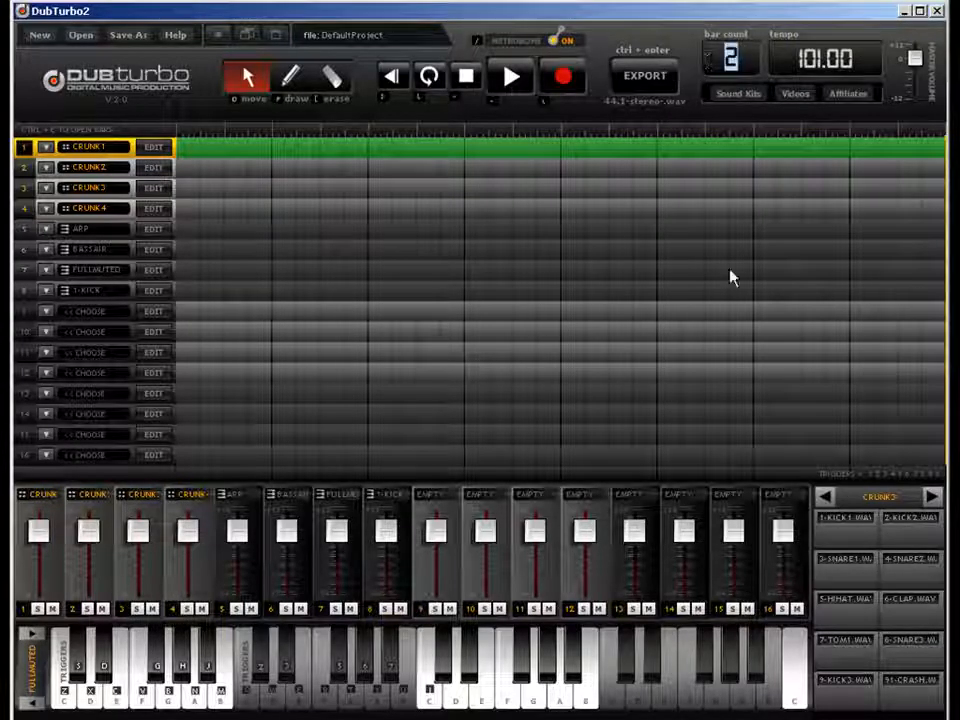
type("199")
key("Return")
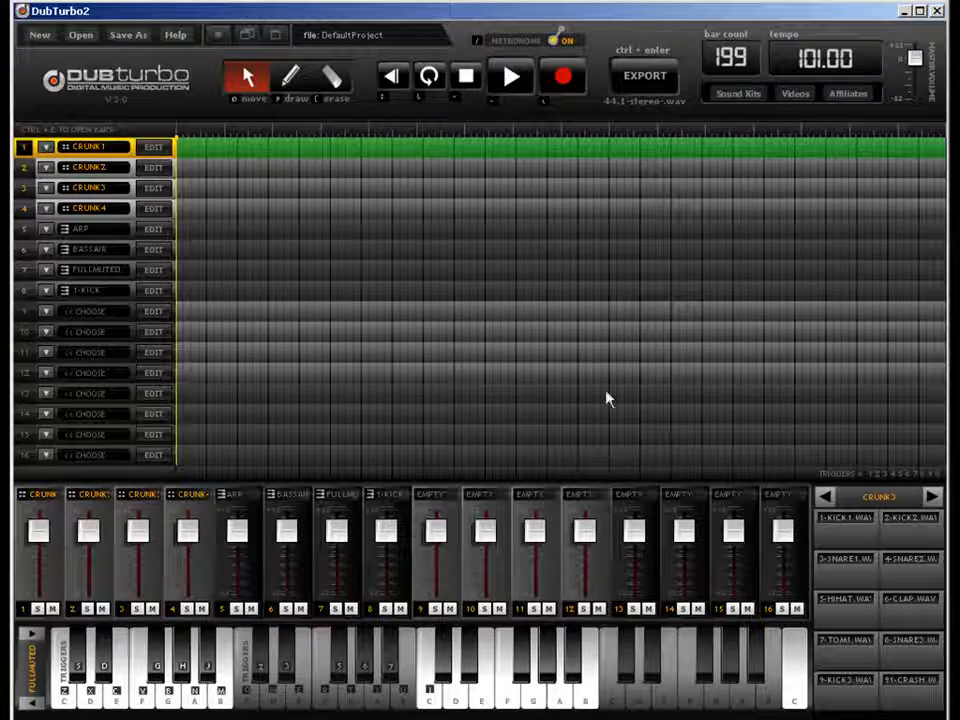
Step: Try bar counts of 2, 199 and 100, ending with the bar count set to 63
double_click(745, 60)
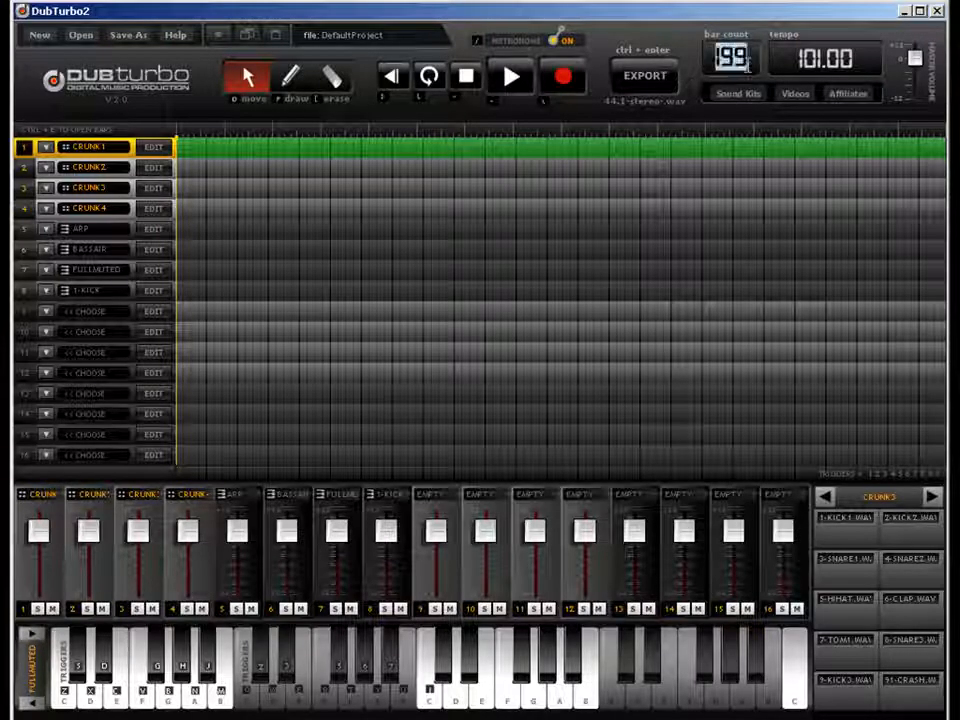
type("2")
key("Return")
type("199")
key("BackSpace")
key("BackSpace")
key("BackSpace")
type("100")
key("Return")
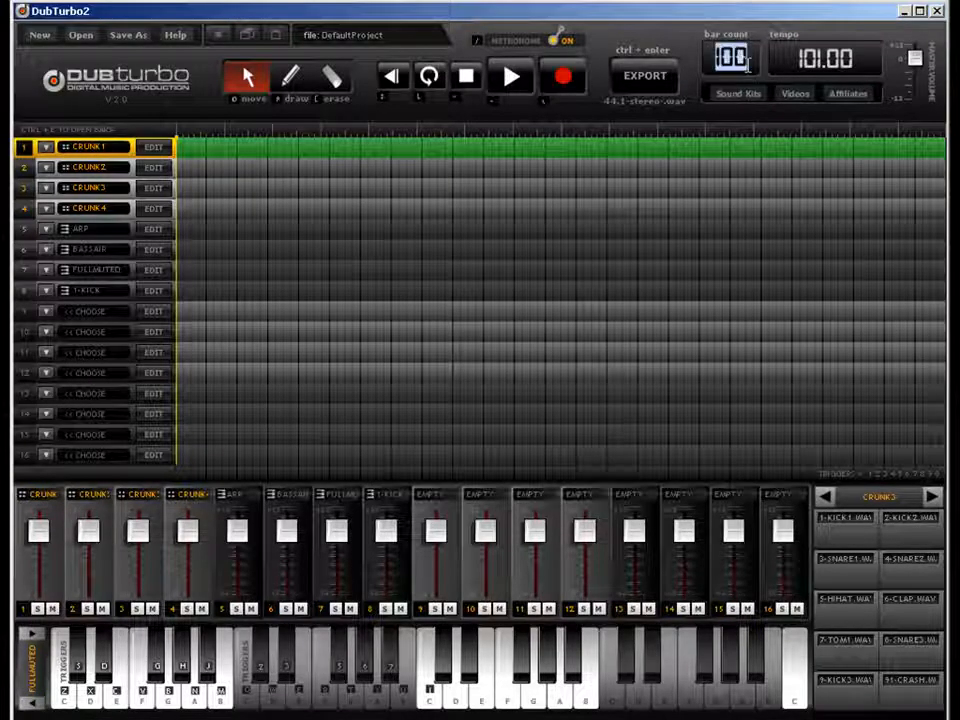
type("63")
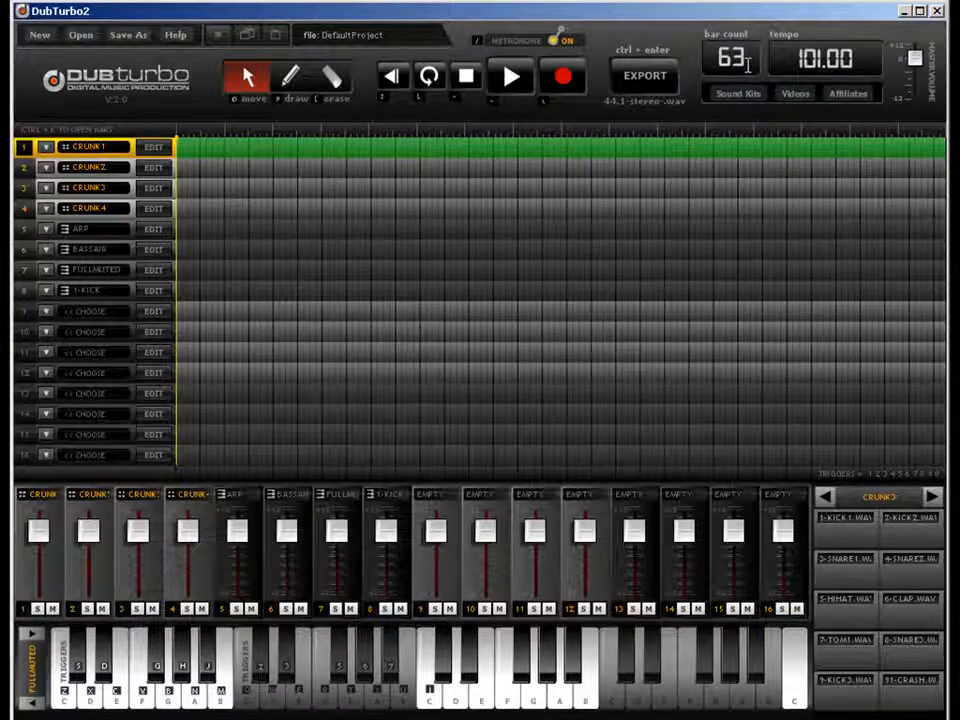
key("Return")
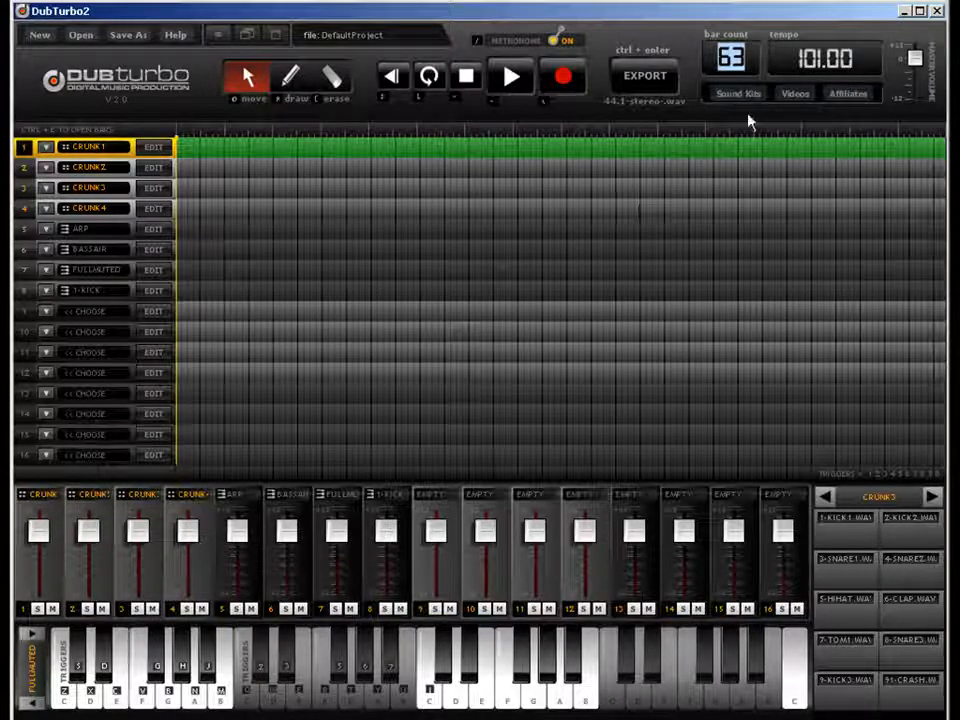
Step: Select the CRUNK2 track and switch repeatedly between the Draw, Move and Erase tools
left_click(397, 160)
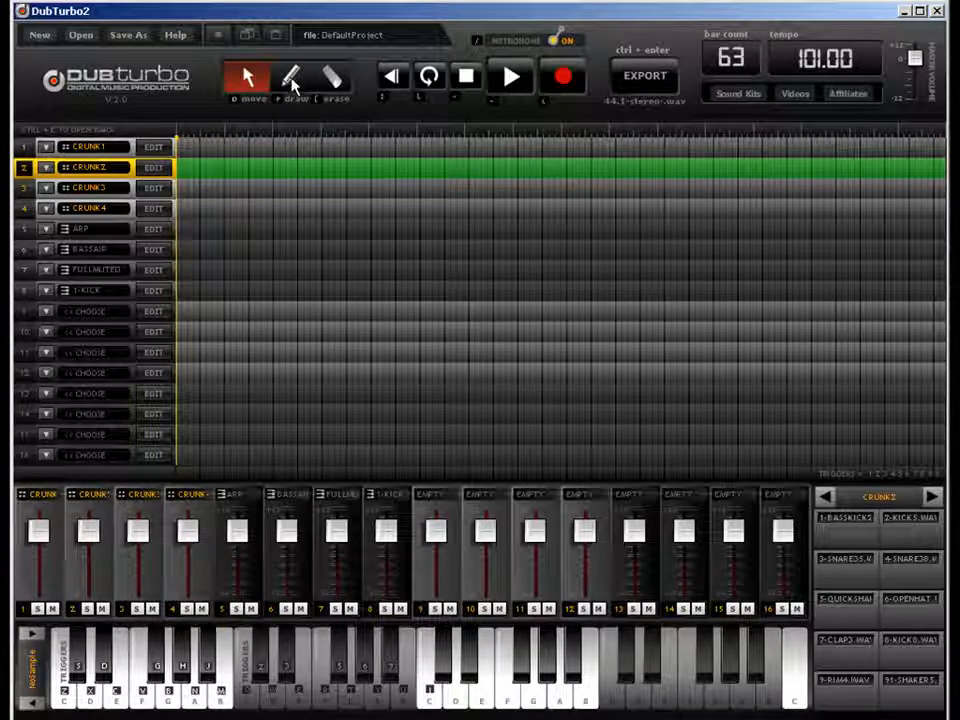
key("r")
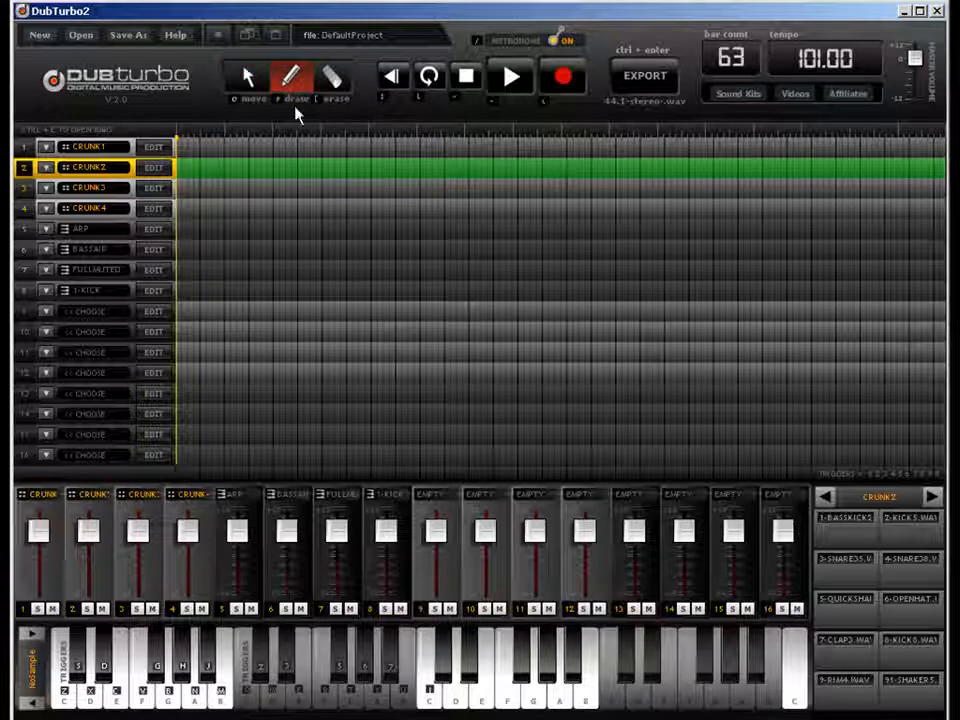
key("e")
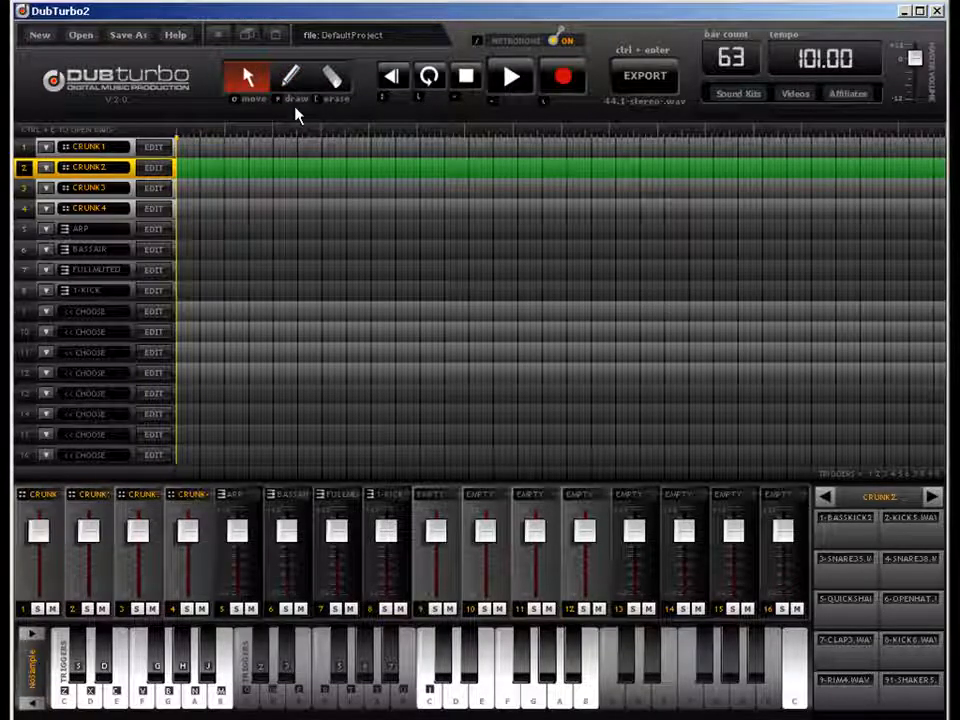
key("e")
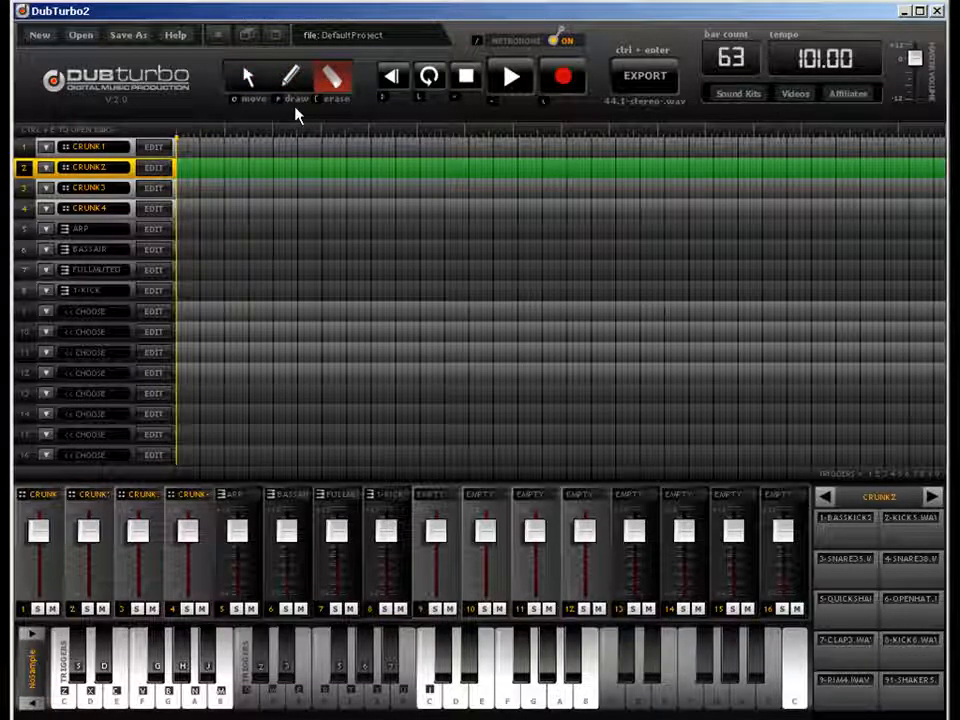
key("p")
key("bracketleft")
key("p")
key("o")
key("bracketleft")
key("p")
key("bracketleft")
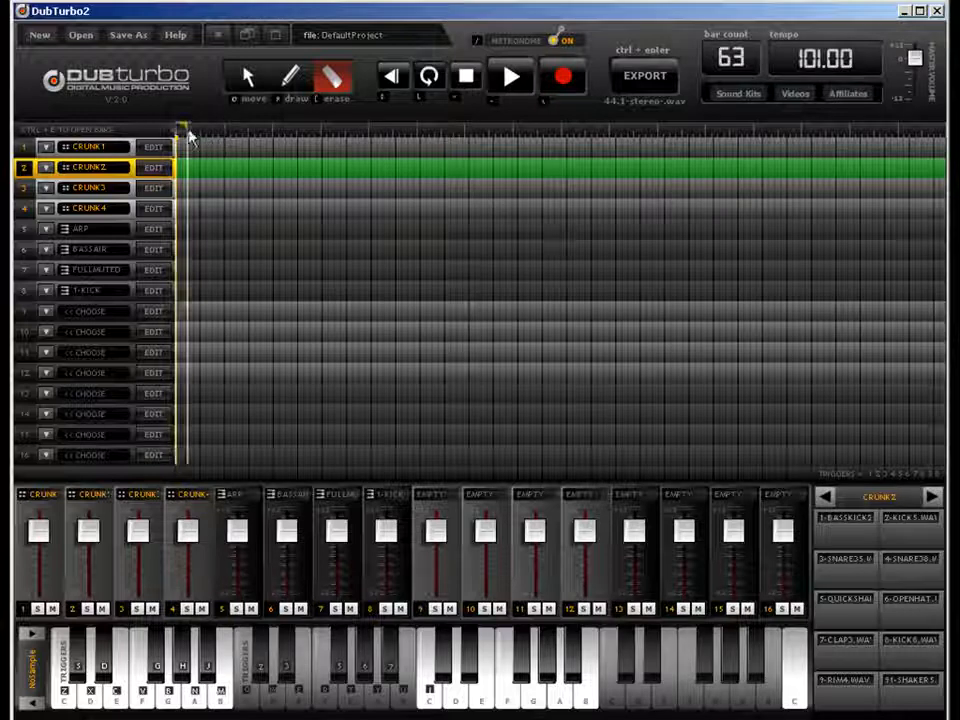
Step: Set the loop region to span about the first nine bars and activate the Move tool
mouse_move(174, 130)
left_mouse_down()
mouse_move(320, 128)
mouse_move(294, 139)
mouse_move(278, 133)
left_mouse_up()
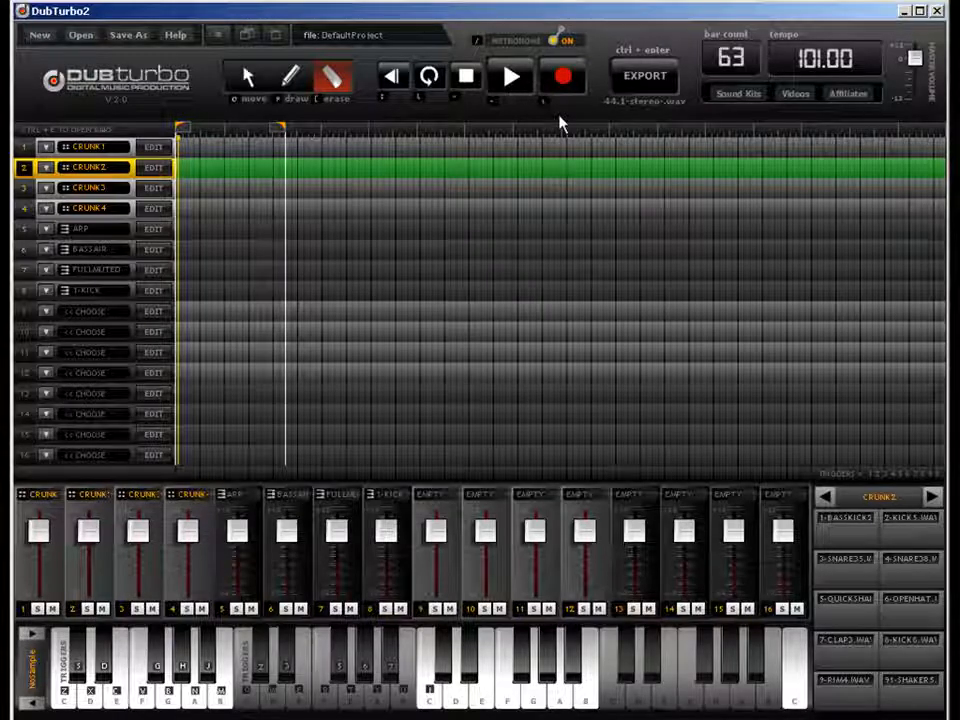
key("o")
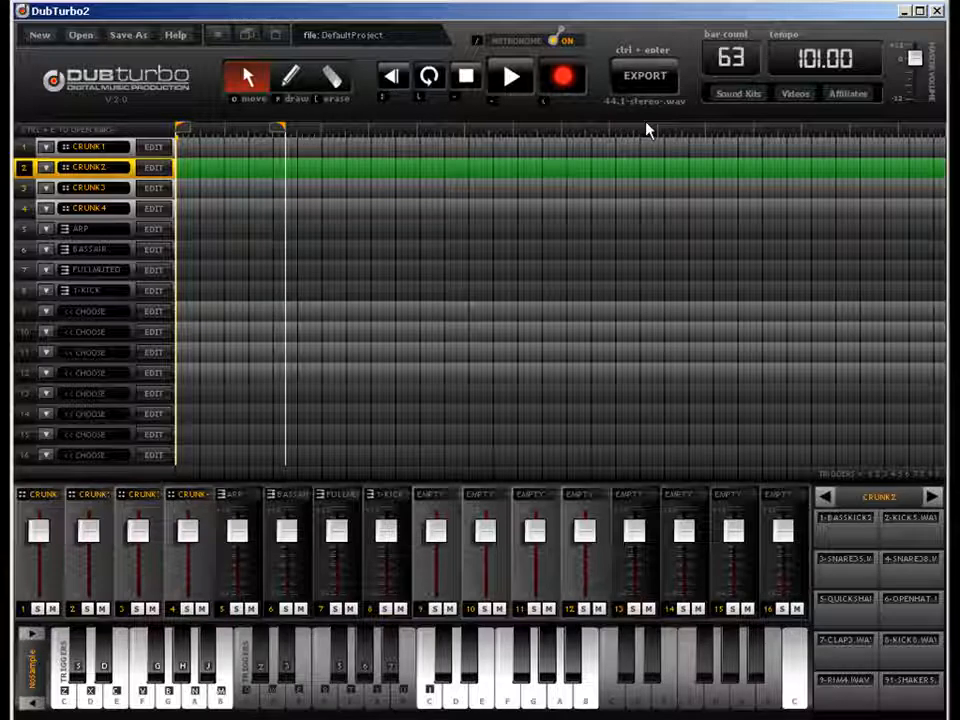
Step: Draw a one-bar clip in bar 2 of the CRUNK1 track and set the bar count to 2
left_click(297, 90)
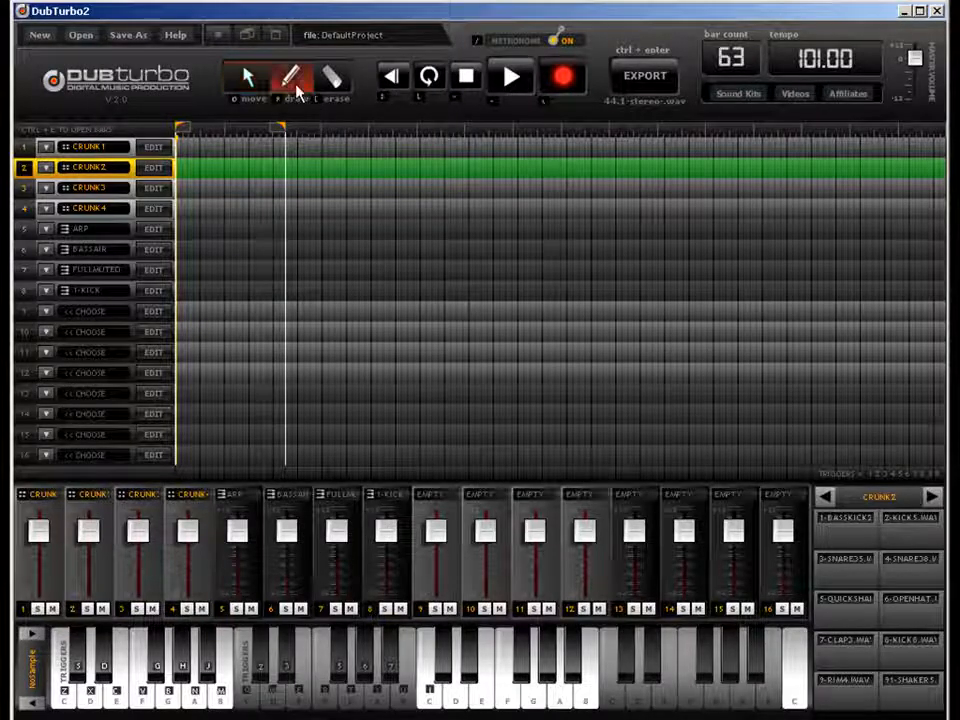
left_click(194, 148)
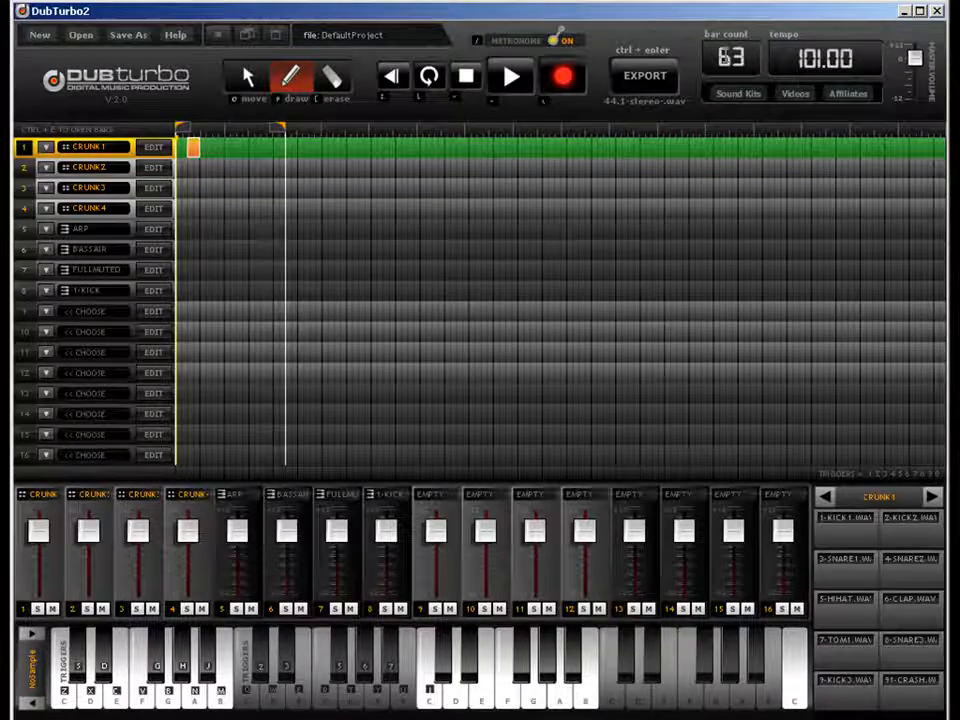
double_click(733, 57)
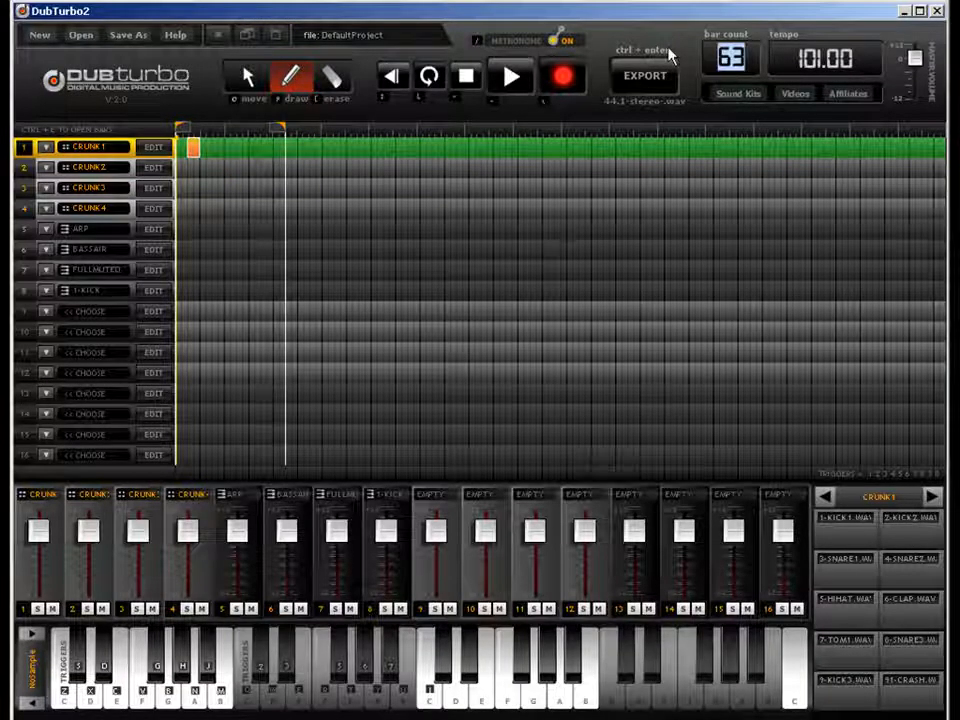
type("2")
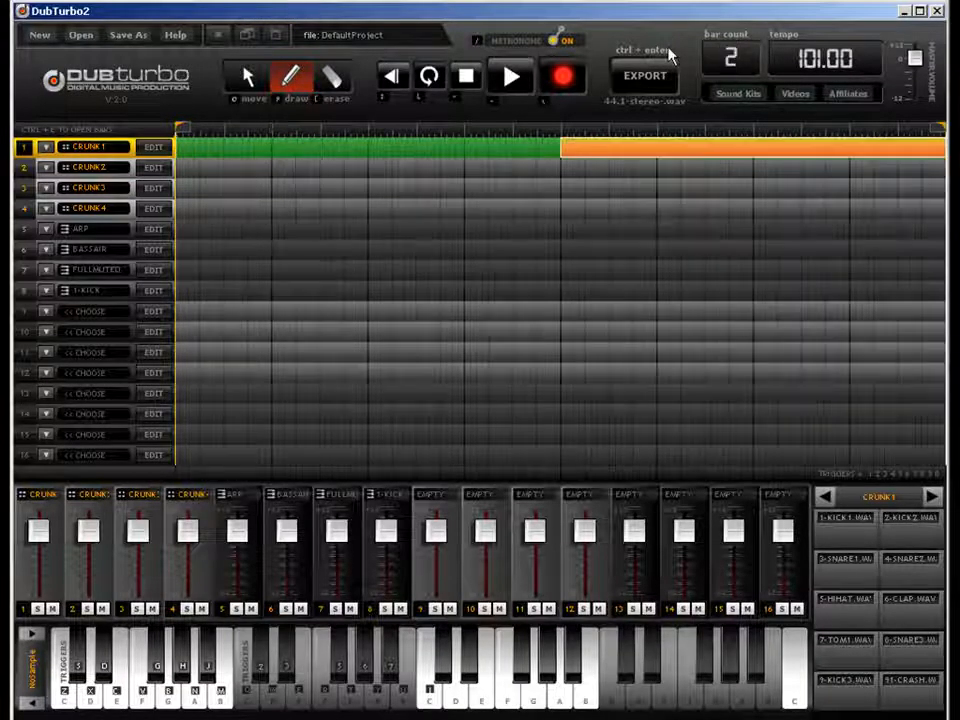
Step: Erase the clip in bar 2 of the CRUNK1 track and draw a clip in bar 1 instead
left_click(334, 82)
left_click(662, 152)
left_click(288, 88)
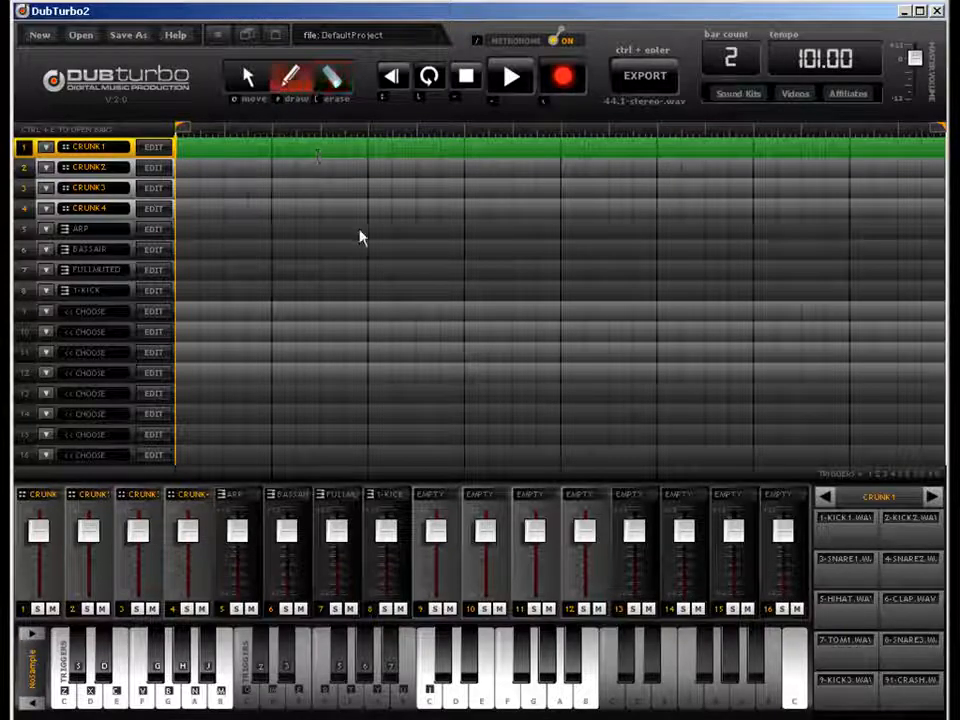
left_click(225, 150)
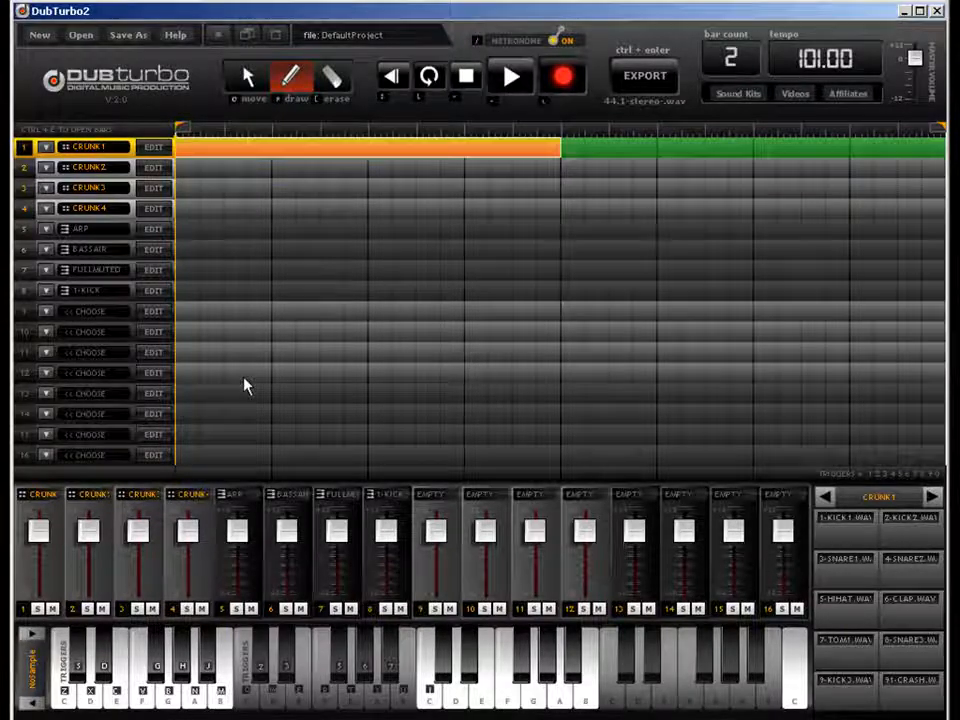
Step: Draw a two-bar clip on the CRUNK2 track and extend the CRUNK1 clip across both bars
left_click(337, 170)
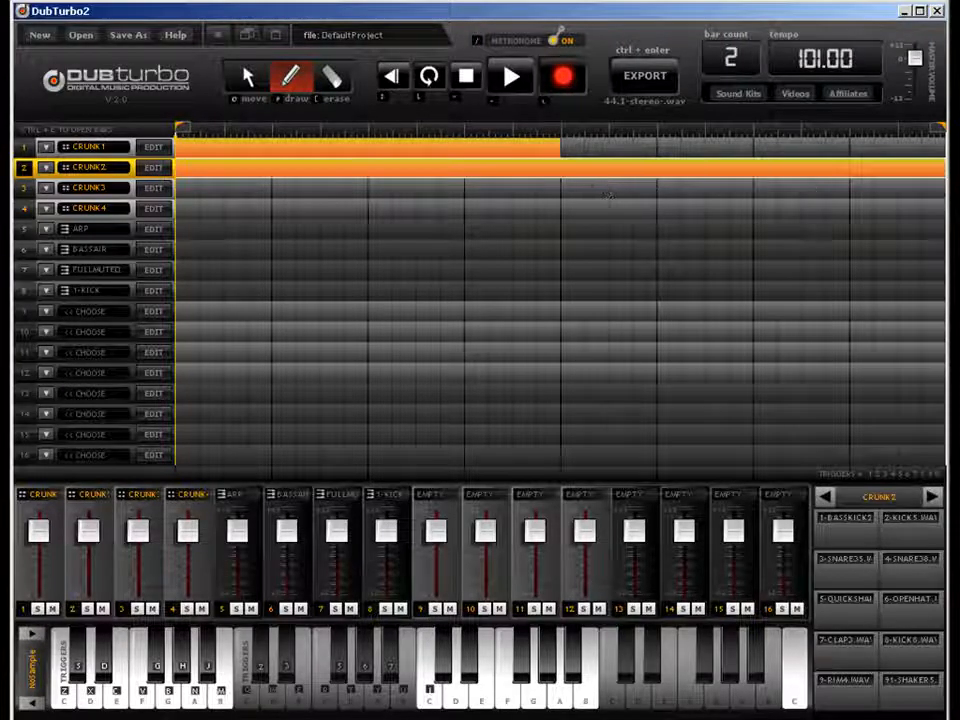
left_click(277, 151)
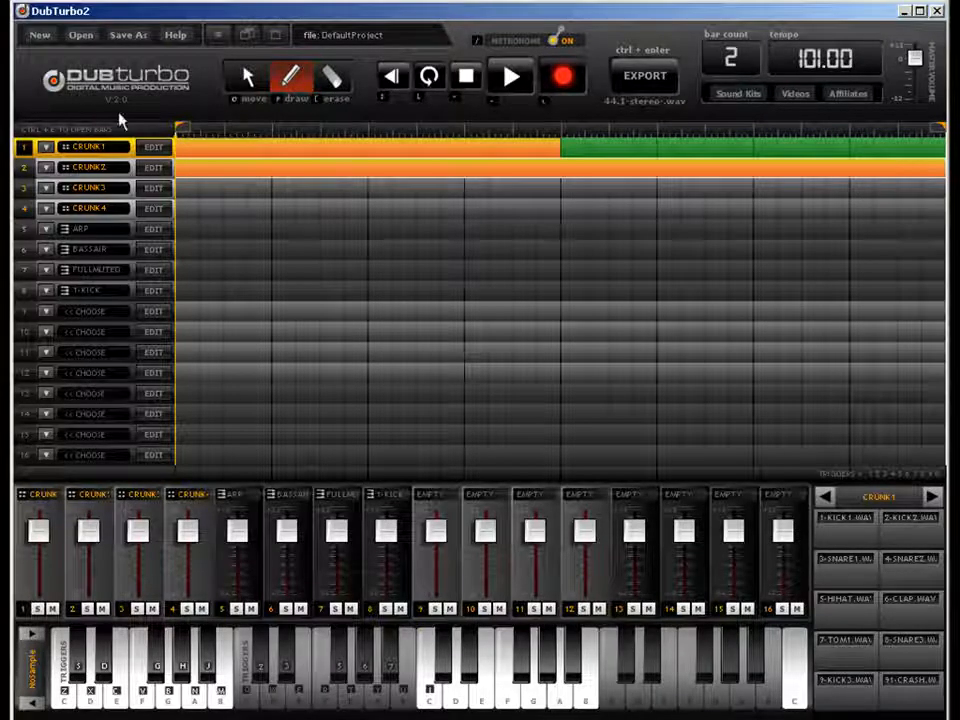
left_click_drag(291, 154, 940, 148)
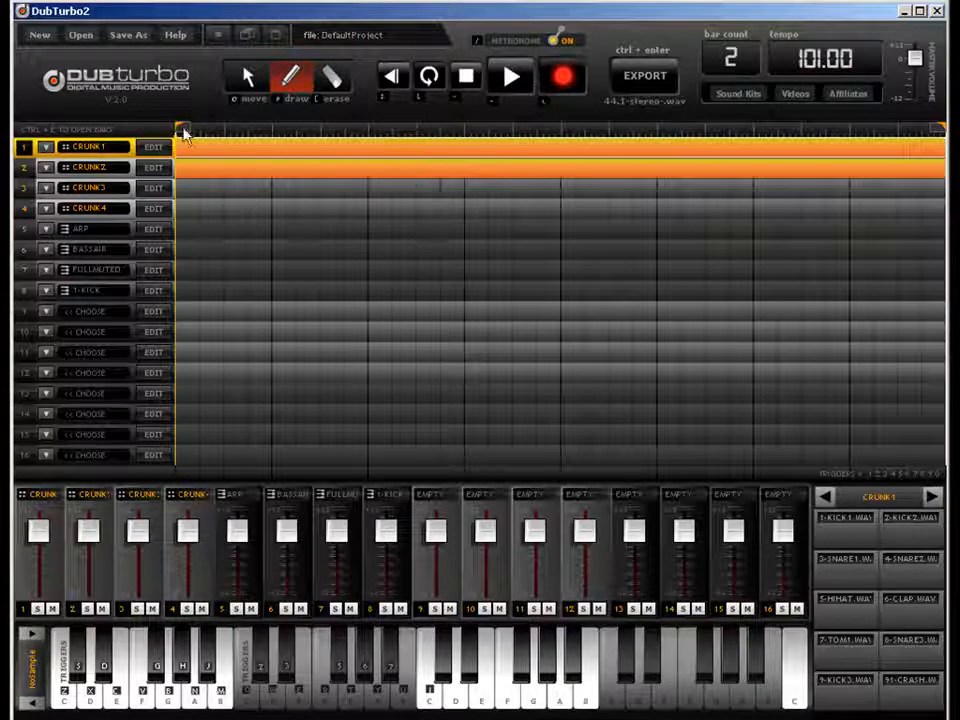
Step: Open the CRUNK1 clip in the drum editor with the Move tool active
left_click(250, 88)
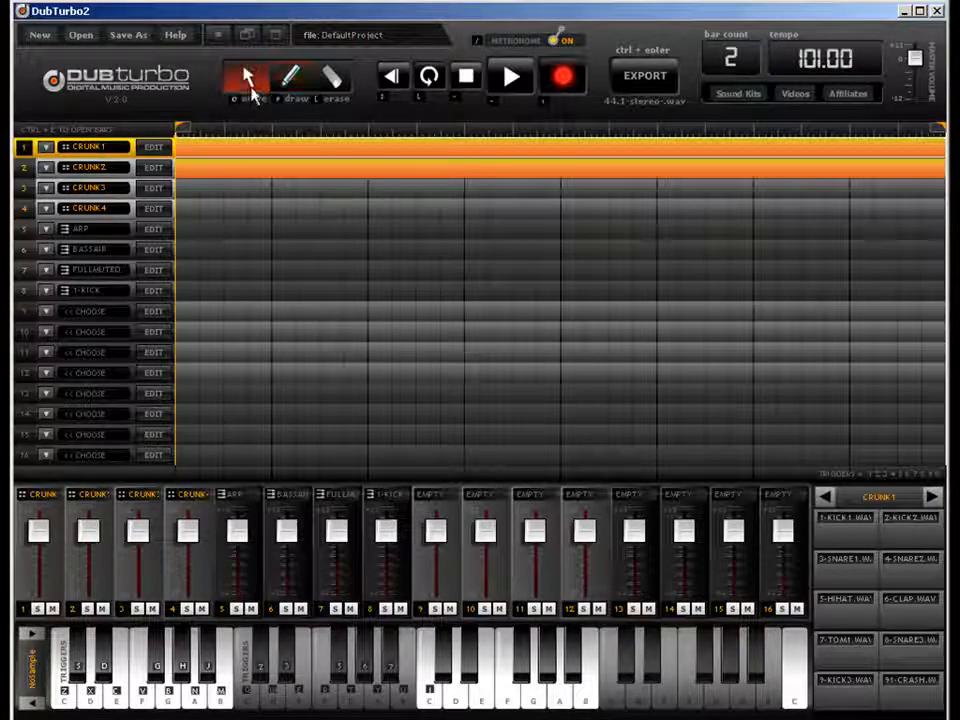
double_click(271, 157)
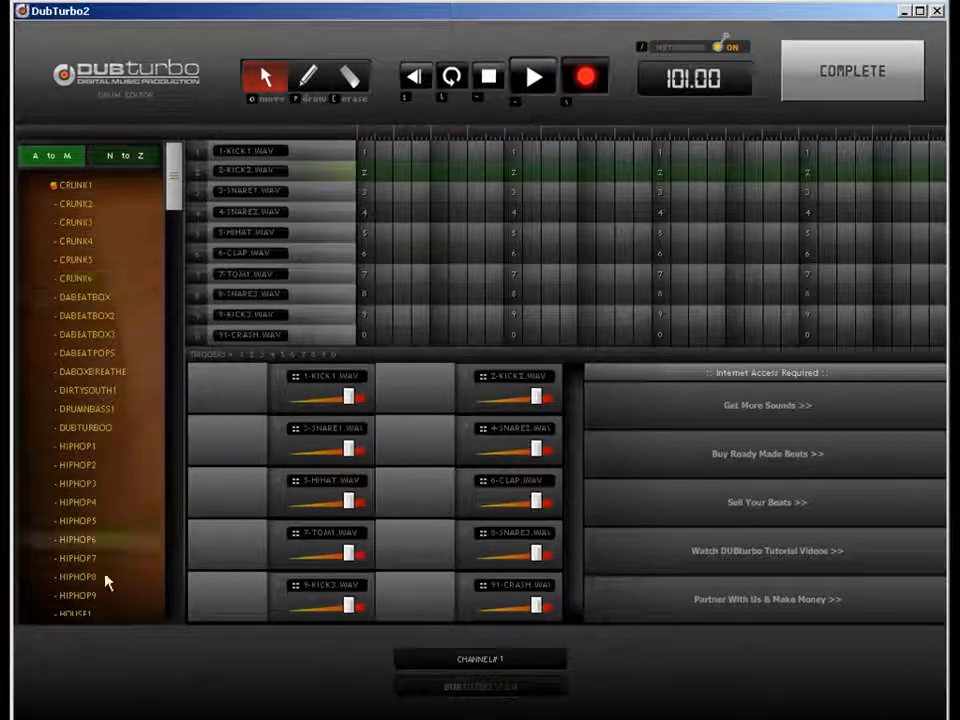
Step: Browse the available drum kits in both the A to M and N to Z lists
left_click(122, 160)
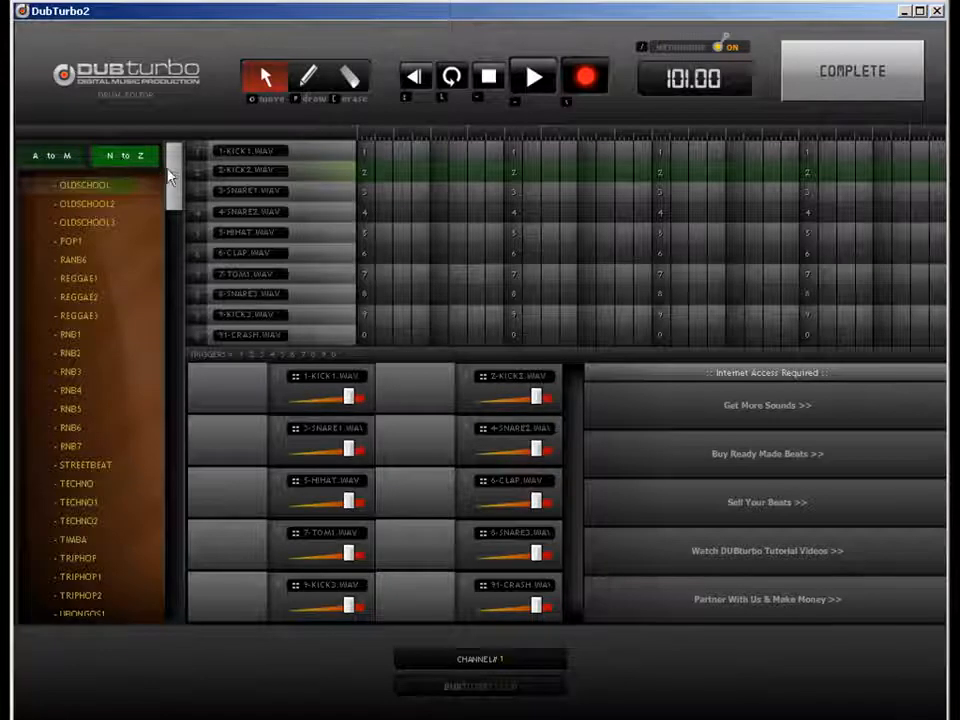
left_click_drag(172, 178, 178, 481)
left_click(125, 156)
left_click(38, 156)
left_click(118, 158)
left_click(66, 160)
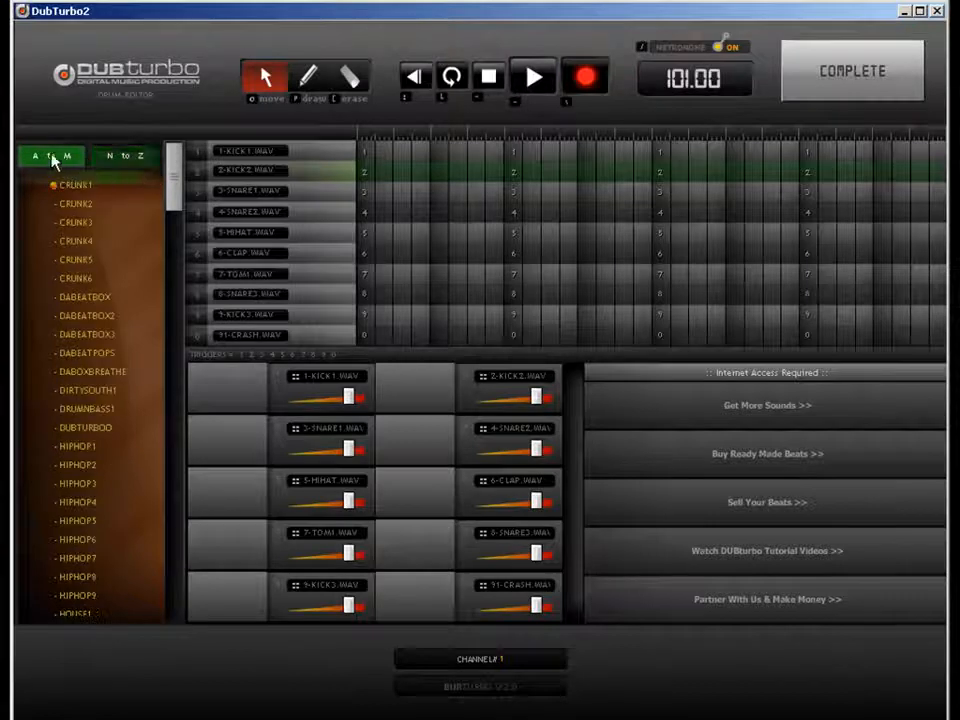
mouse_move(178, 178)
left_mouse_down()
mouse_move(175, 557)
mouse_move(169, 129)
left_mouse_up()
left_click(137, 156)
left_click(53, 158)
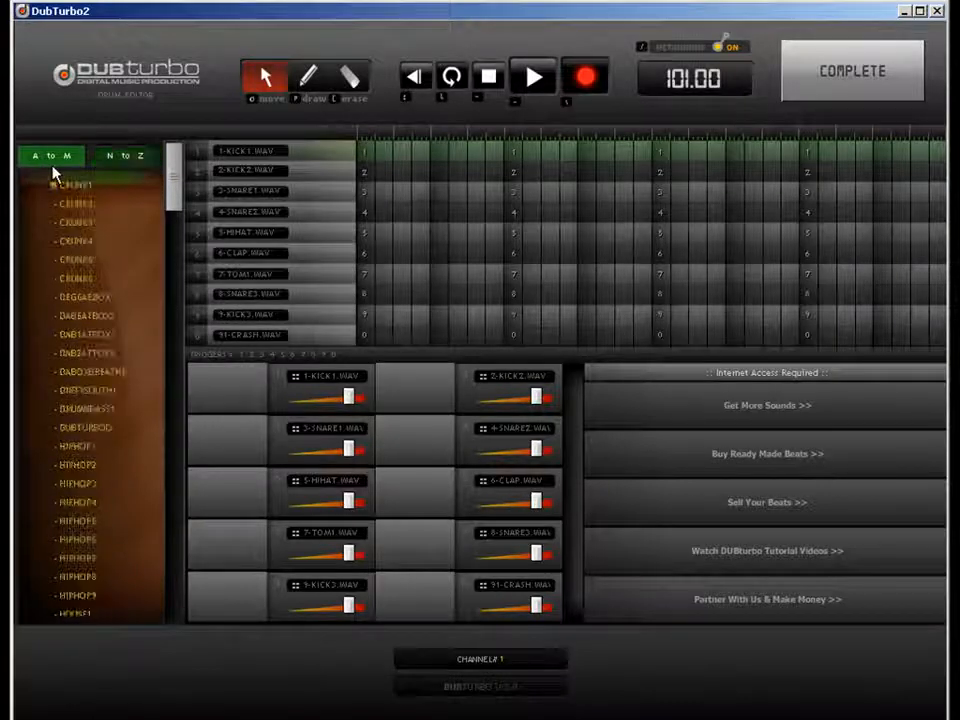
Step: Load the HIPHOP4 drum kit on channel 1 and lower the volume of its 9-TOM.WAV sound
left_click(89, 505)
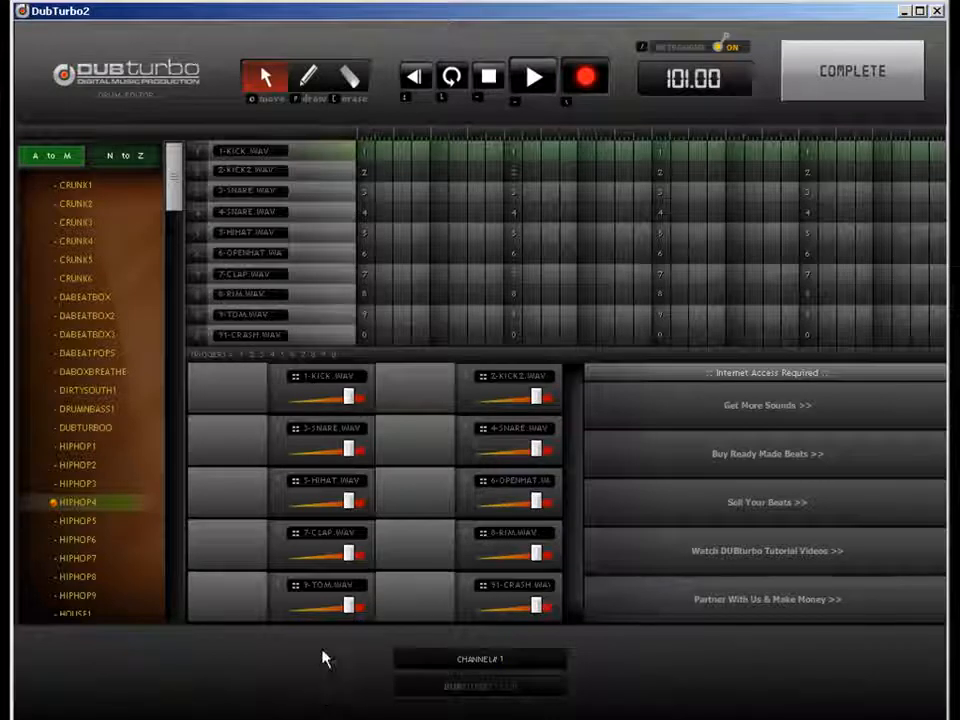
left_click_drag(350, 608, 334, 619)
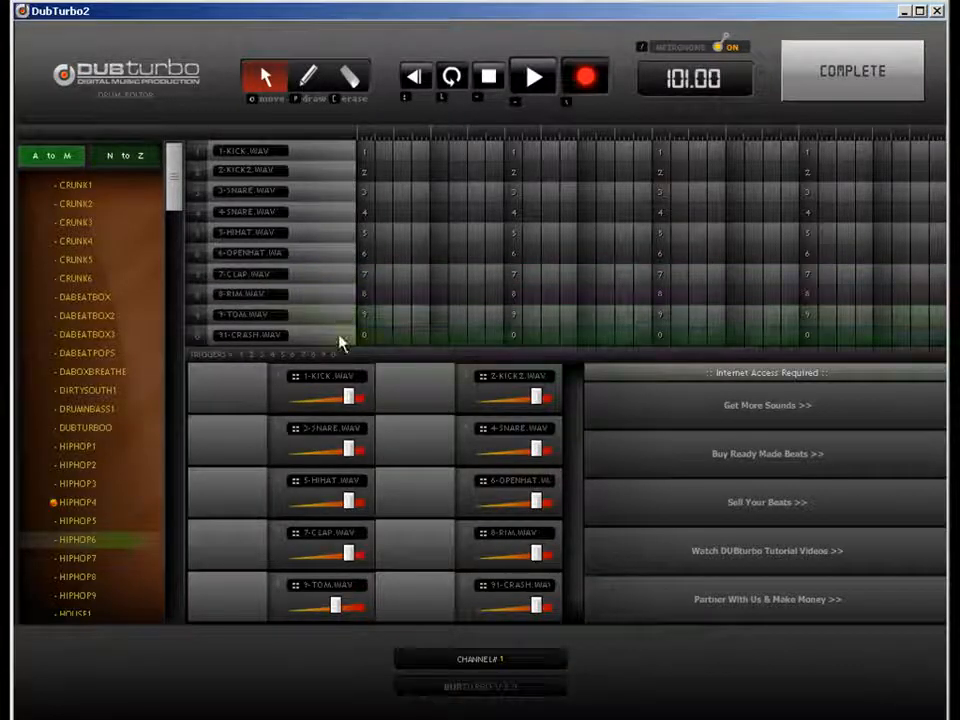
Step: Draw a 1-KICK.WAV hit on step 1 and 3-SNARE.WAV hits on steps 5, 13, 21 and 29 of the HIPHOP4 pattern
left_click(309, 80)
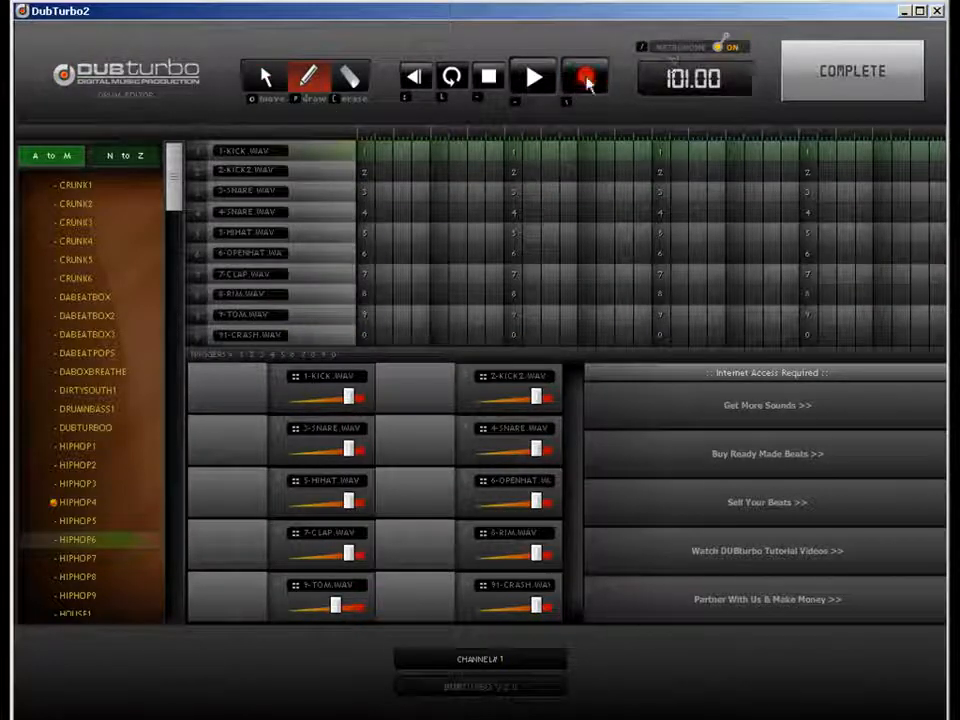
left_click(366, 157)
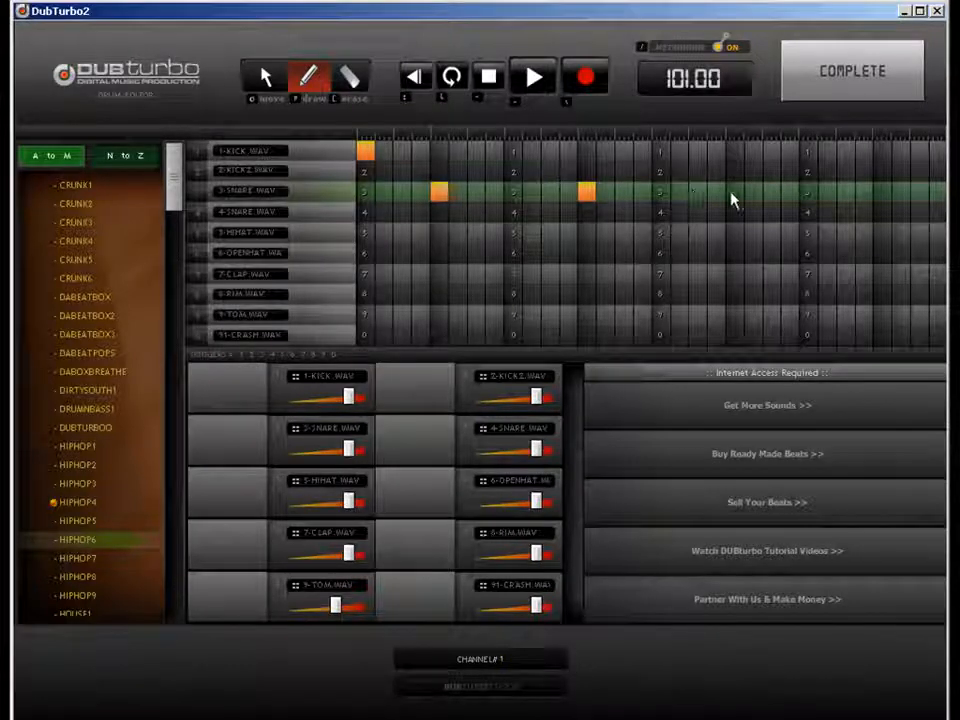
left_click(884, 195)
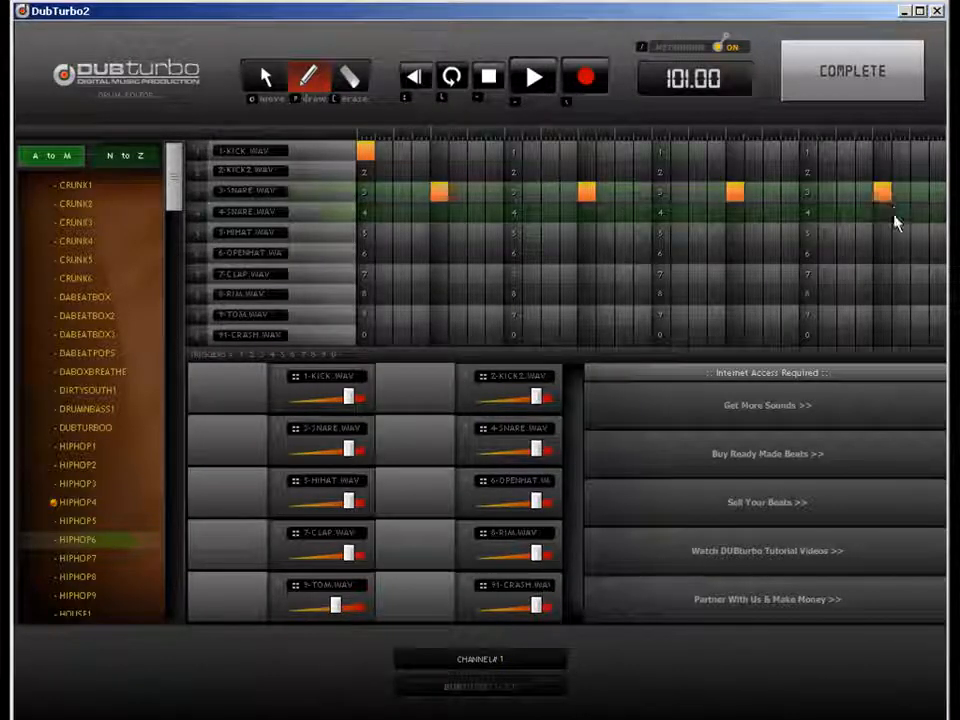
Step: Complete the kick line with additional 1-KICK.WAV hits on steps 7, 16, 17, 19 and 23
left_click(476, 151)
left_click(662, 151)
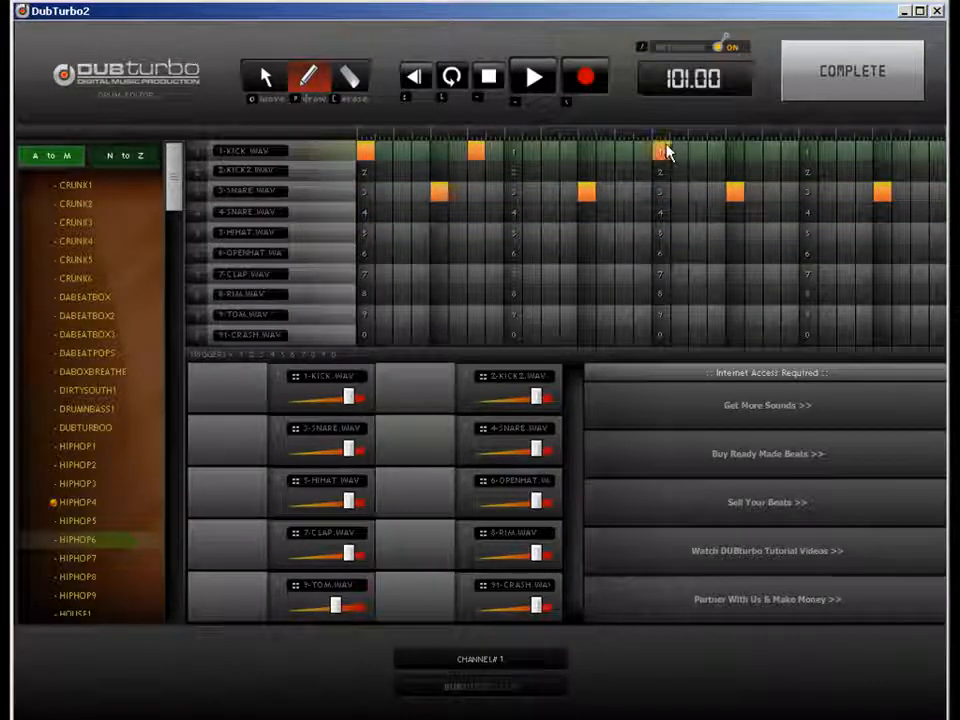
left_click(771, 154)
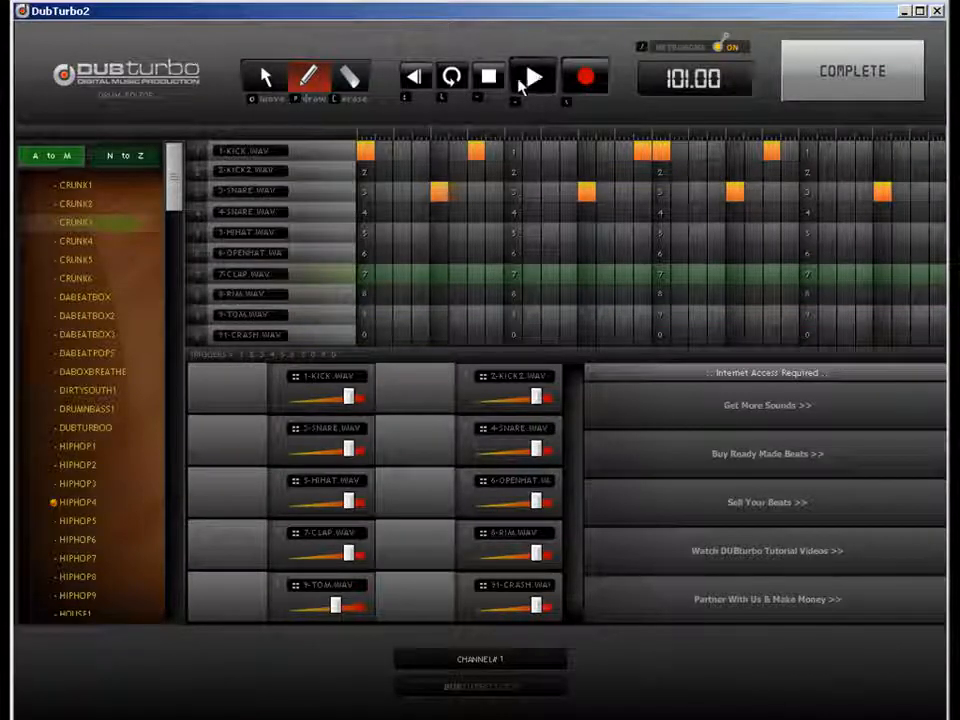
left_click(486, 80)
left_click(697, 151)
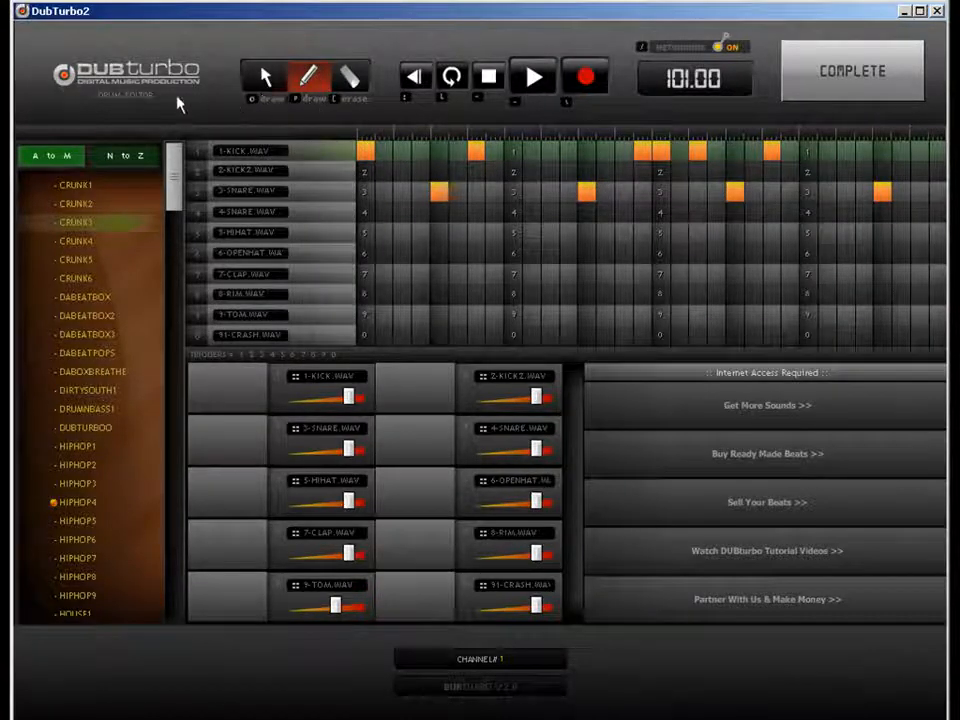
Step: Return to the arrangement and reopen the HIPHOP4 clip in the drum editor with the Draw tool active
left_click(836, 78)
double_click(820, 62)
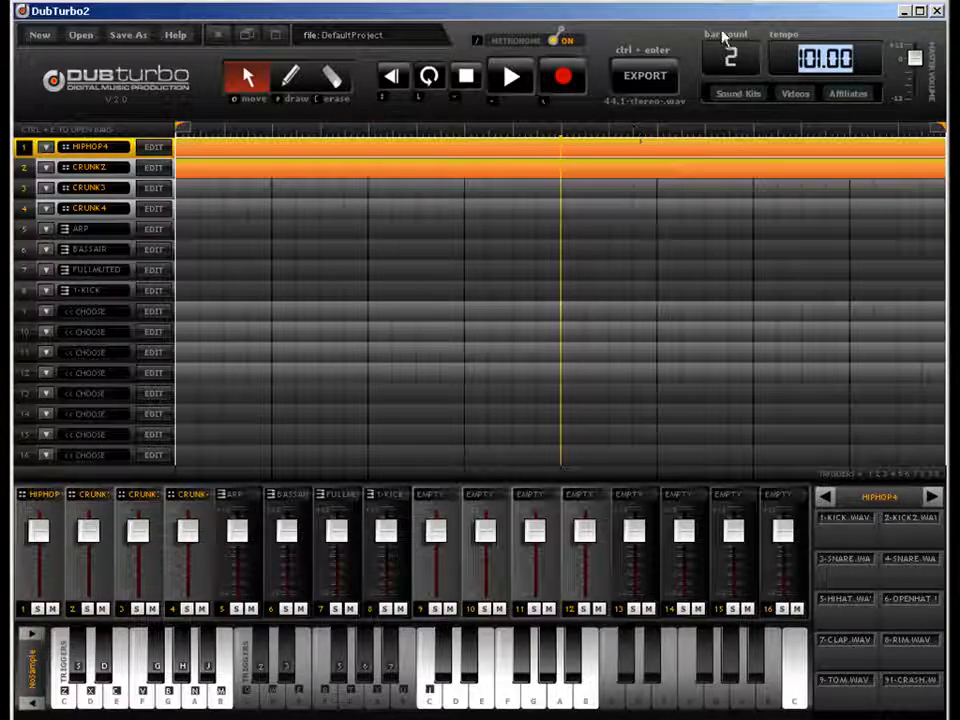
double_click(267, 150)
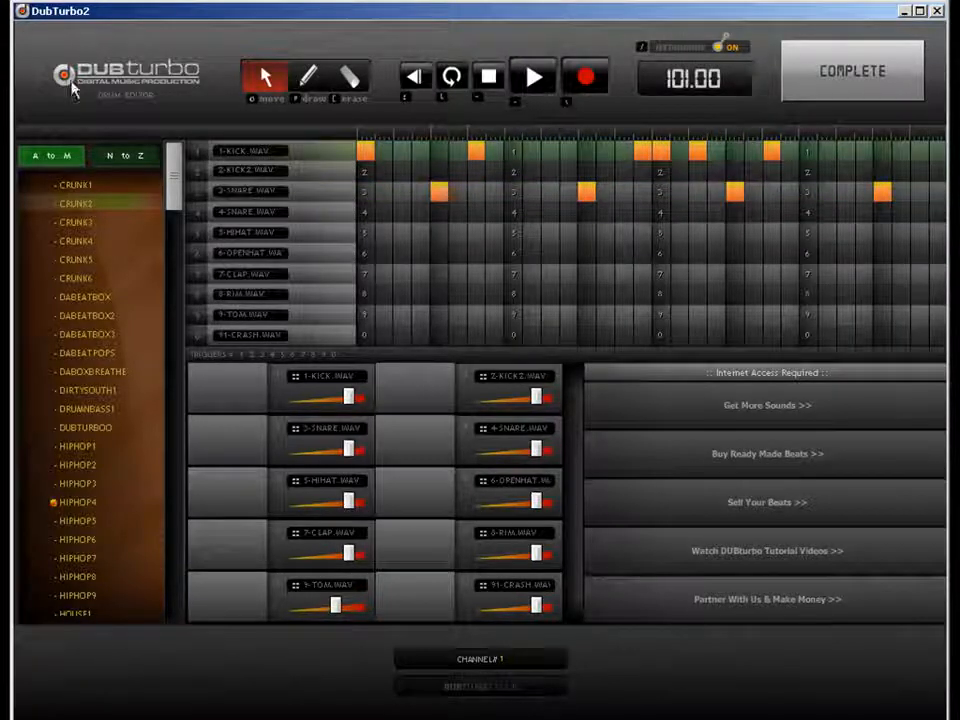
left_click(311, 79)
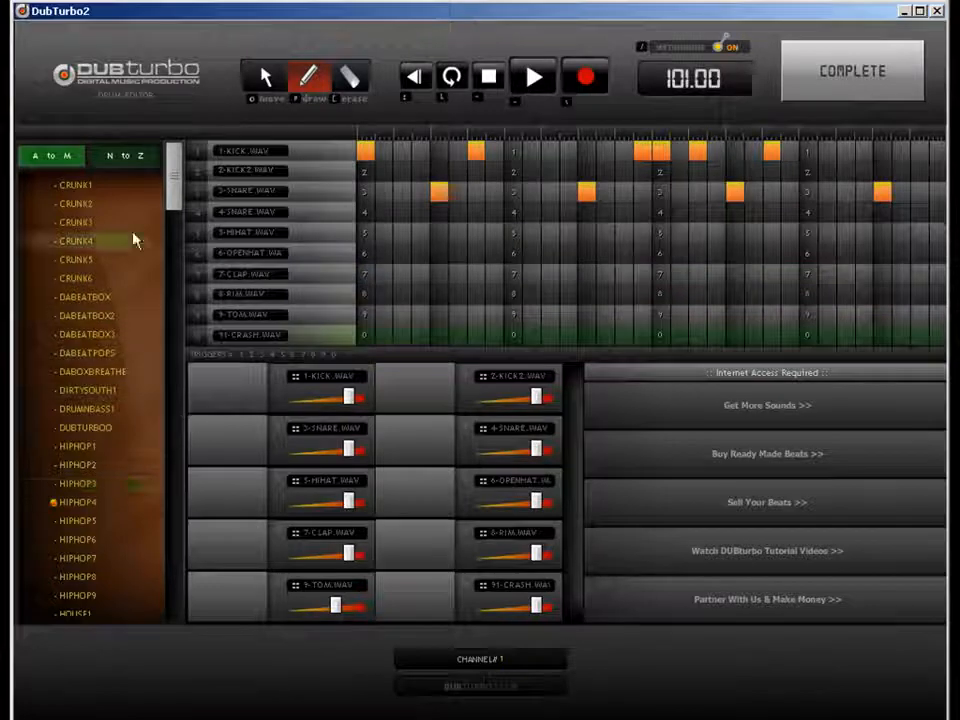
Step: Look through the N to Z drum kits and return to the A to M list
left_click(131, 160)
mouse_move(170, 176)
left_mouse_down()
mouse_move(171, 536)
mouse_move(171, 176)
left_mouse_up()
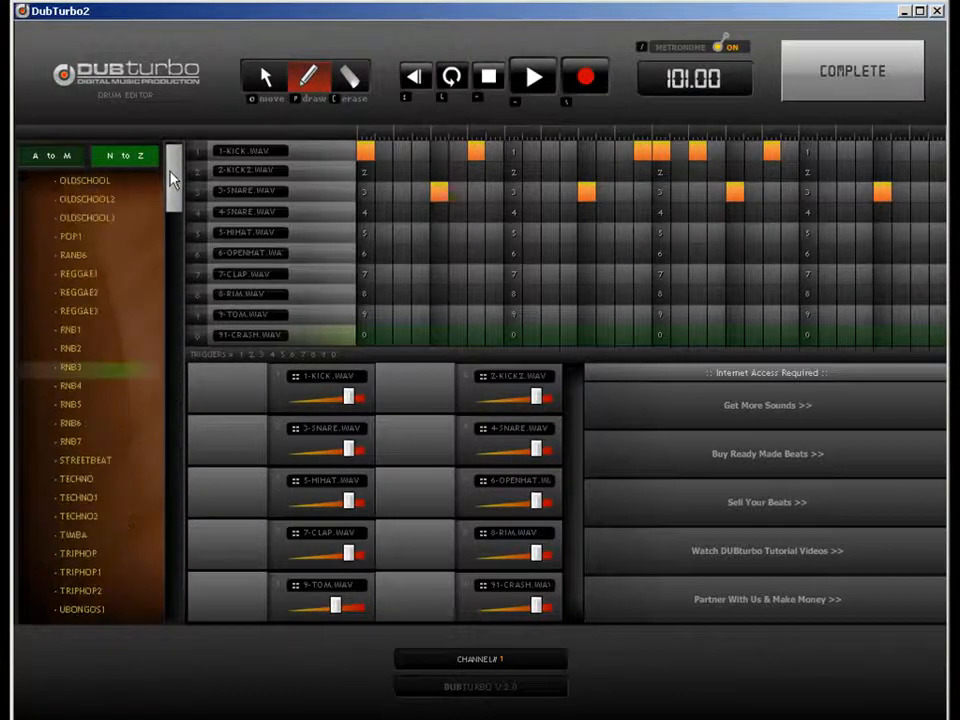
left_click(52, 156)
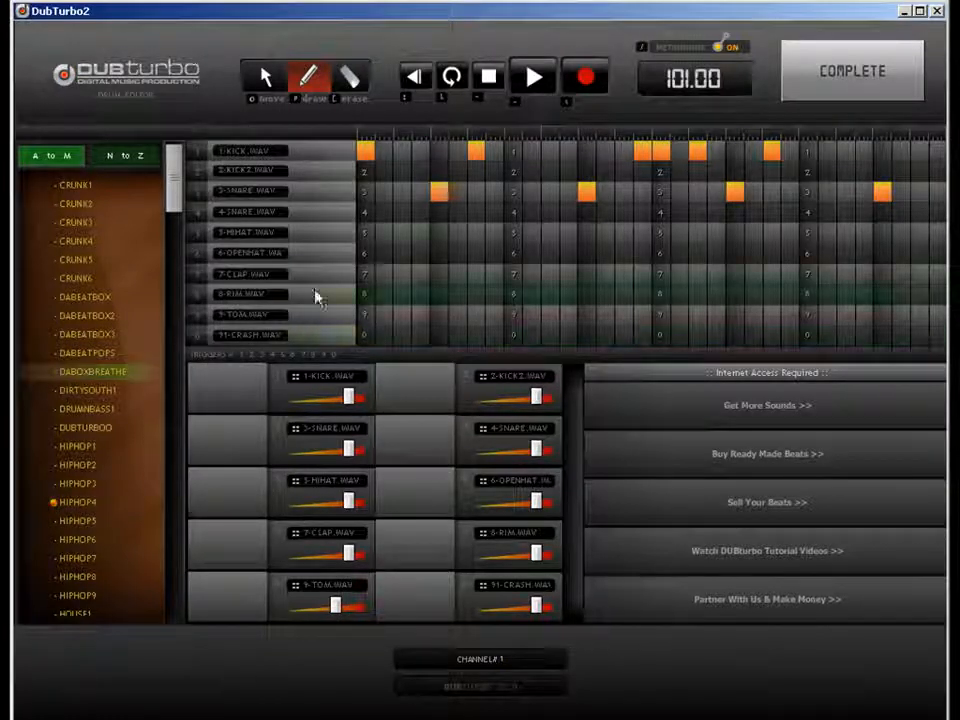
Step: Draw 5-HIHAT.WAV hits on steps 3, 7, 11, 15, 16, 17, 19, 23, 27 and 31, and return to the arrangement
left_click(404, 236)
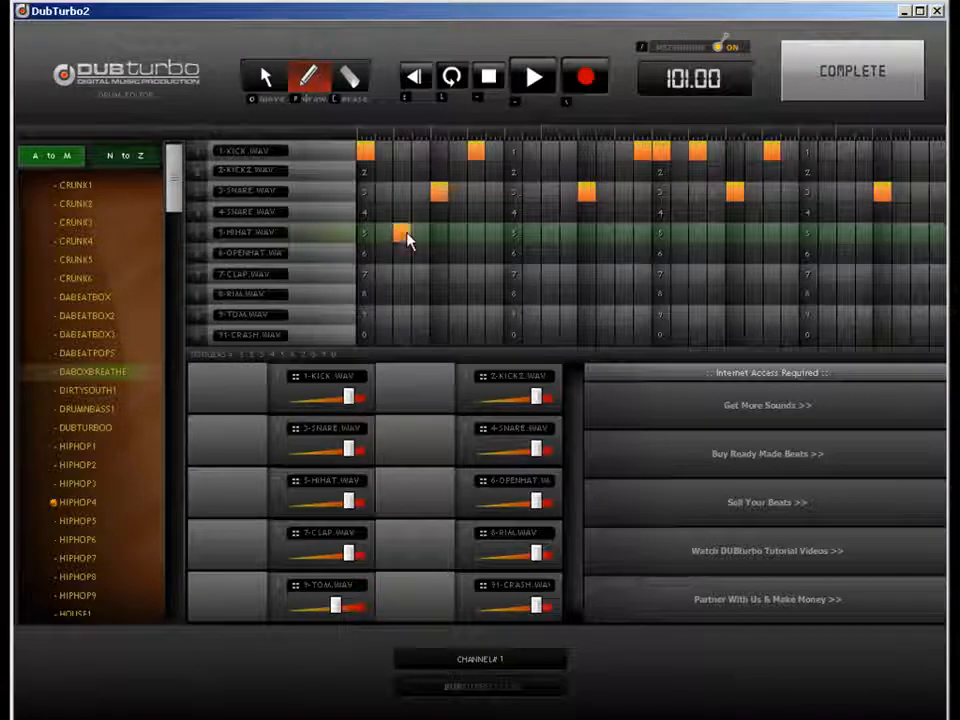
left_click(477, 236)
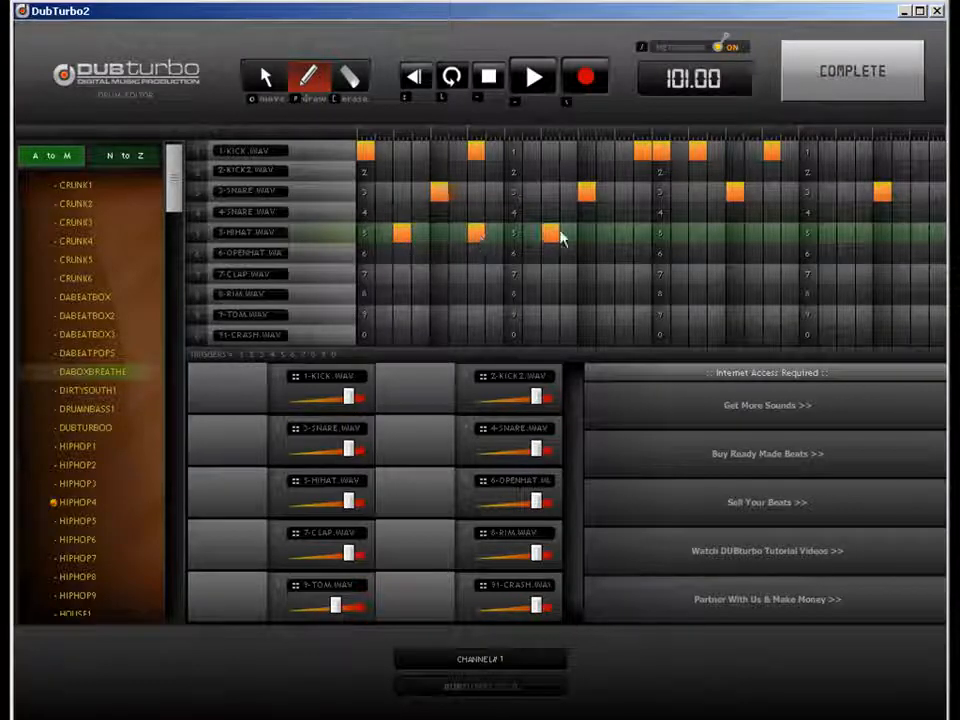
left_click(625, 238)
left_click(660, 238)
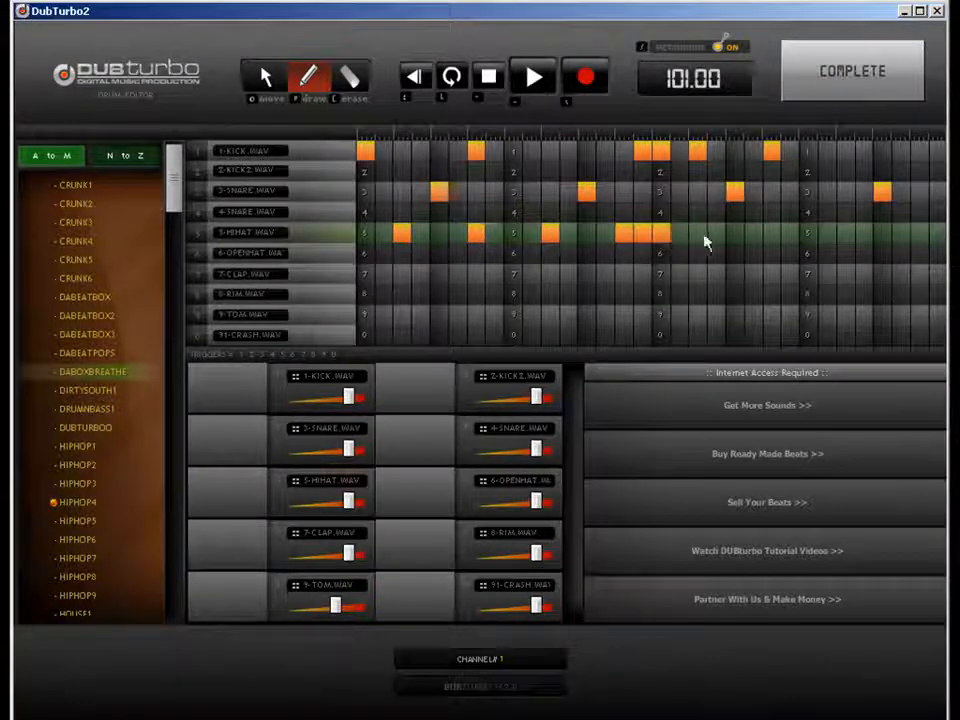
left_click(700, 238)
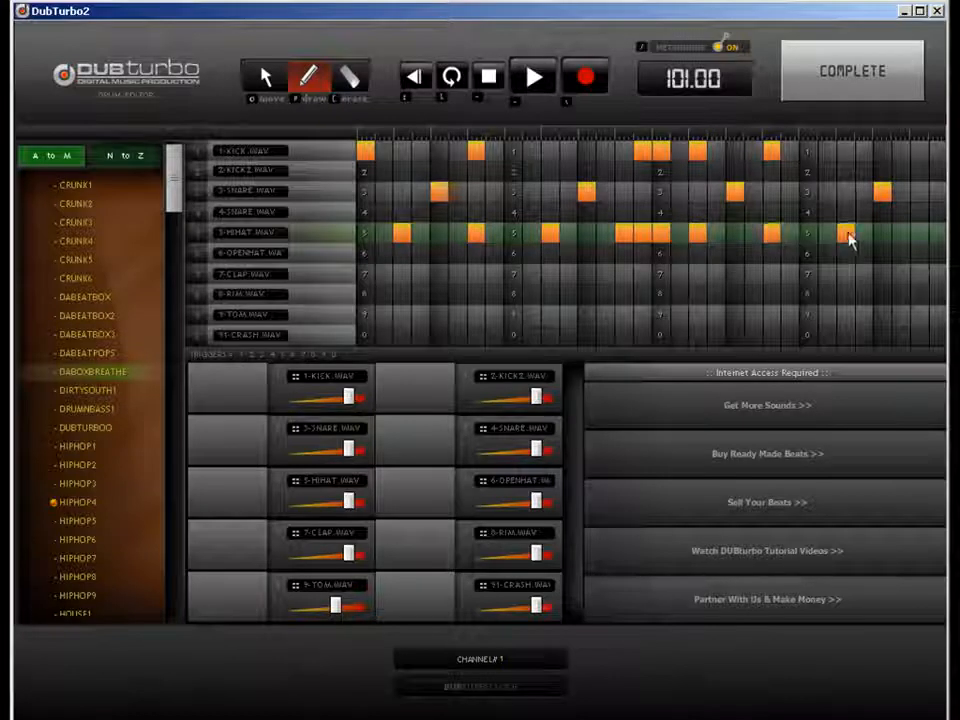
left_click(921, 237)
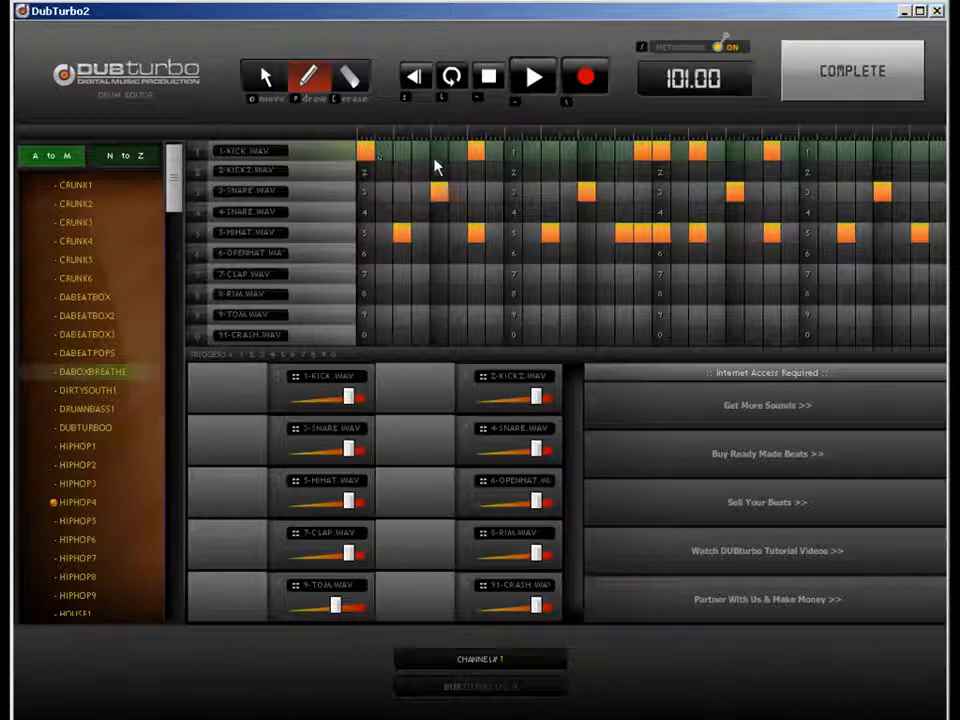
left_click(848, 90)
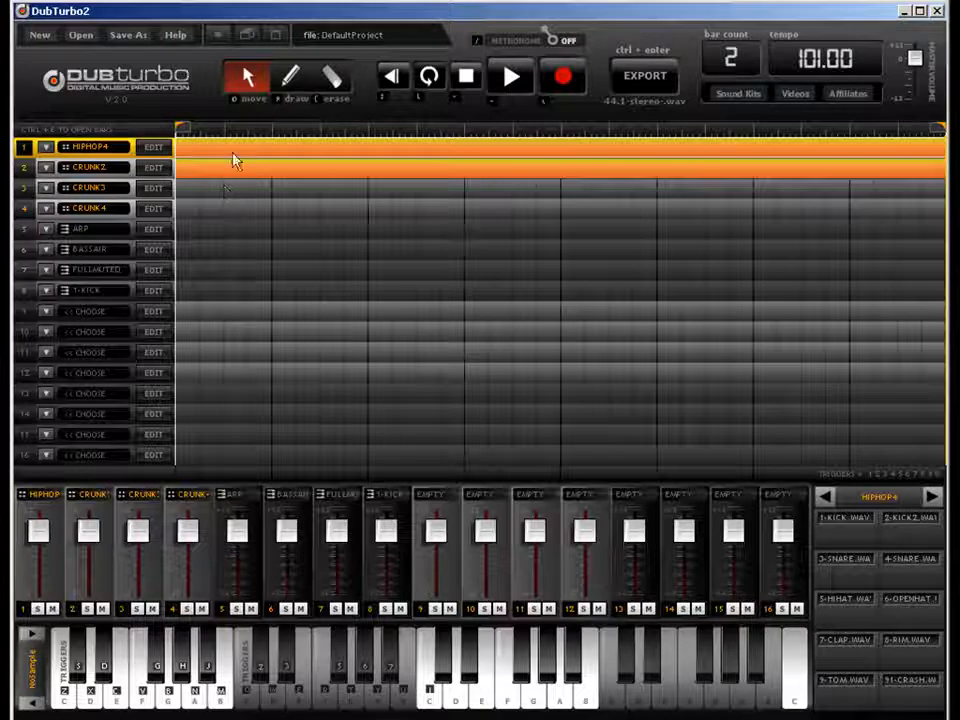
Step: Replace the existing clip on the CRUNK2 track with a copy of the HIPHOP4 clip
left_click(332, 77)
left_click(326, 176)
left_click(249, 80)
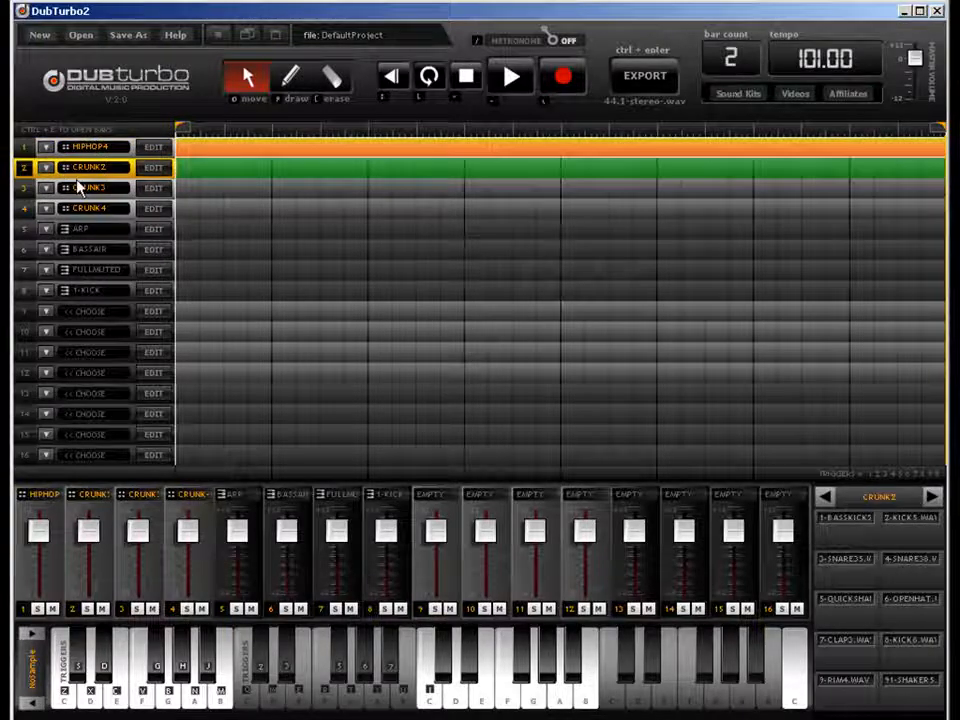
left_click(252, 152)
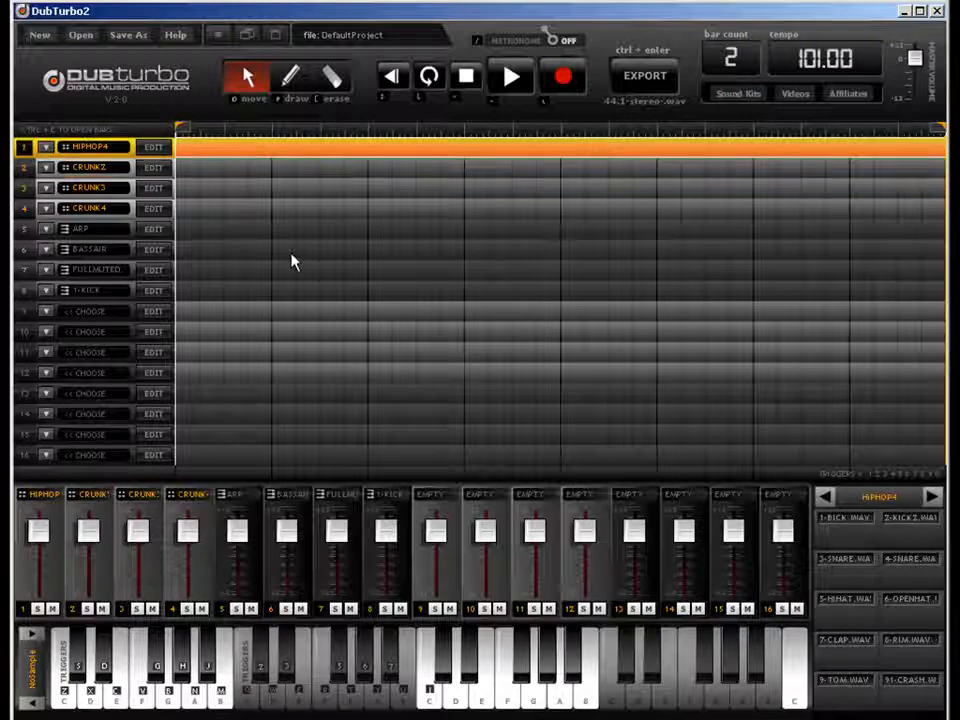
mouse_move(317, 168)
left_mouse_down()
mouse_move(315, 186)
mouse_move(313, 174)
left_mouse_up()
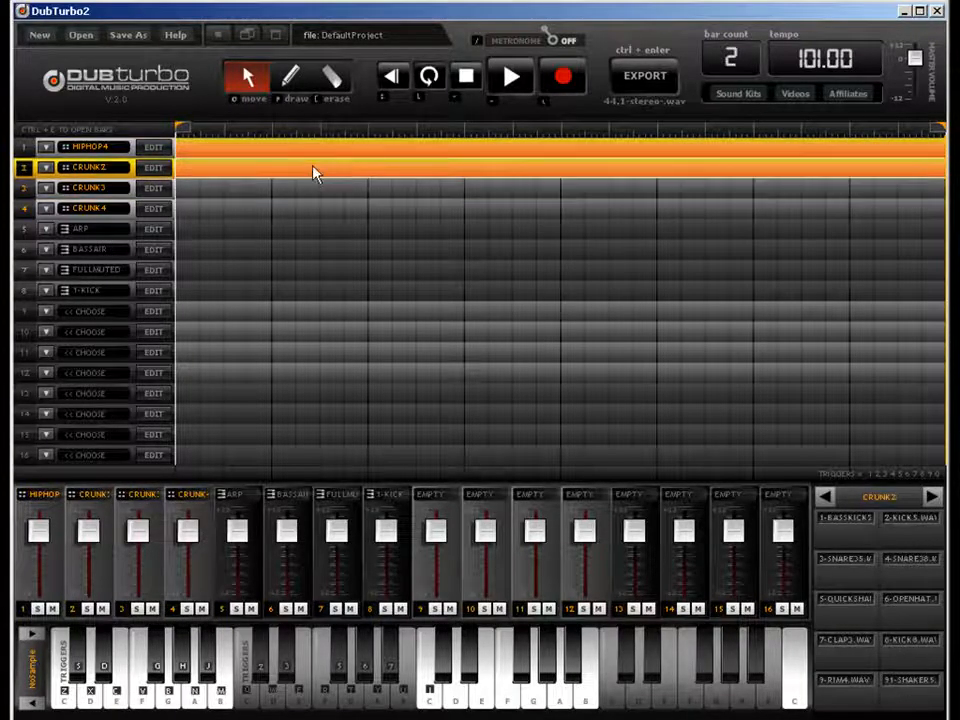
Step: Check the copied CRUNK2 pattern in the drum editor and play both tracks in the arrangement
double_click(225, 176)
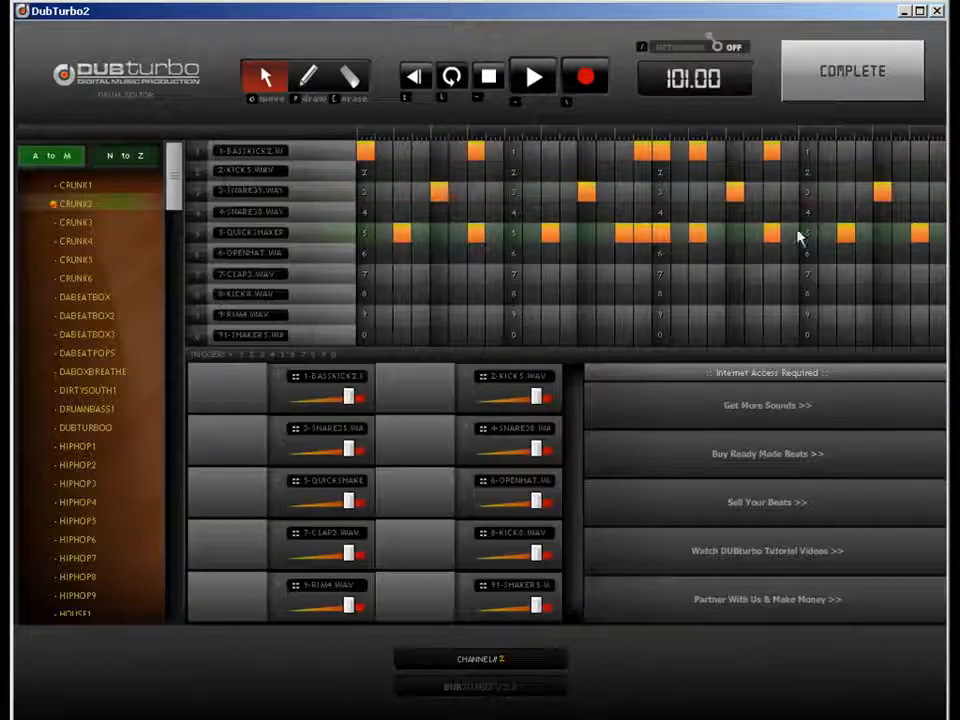
left_click(824, 72)
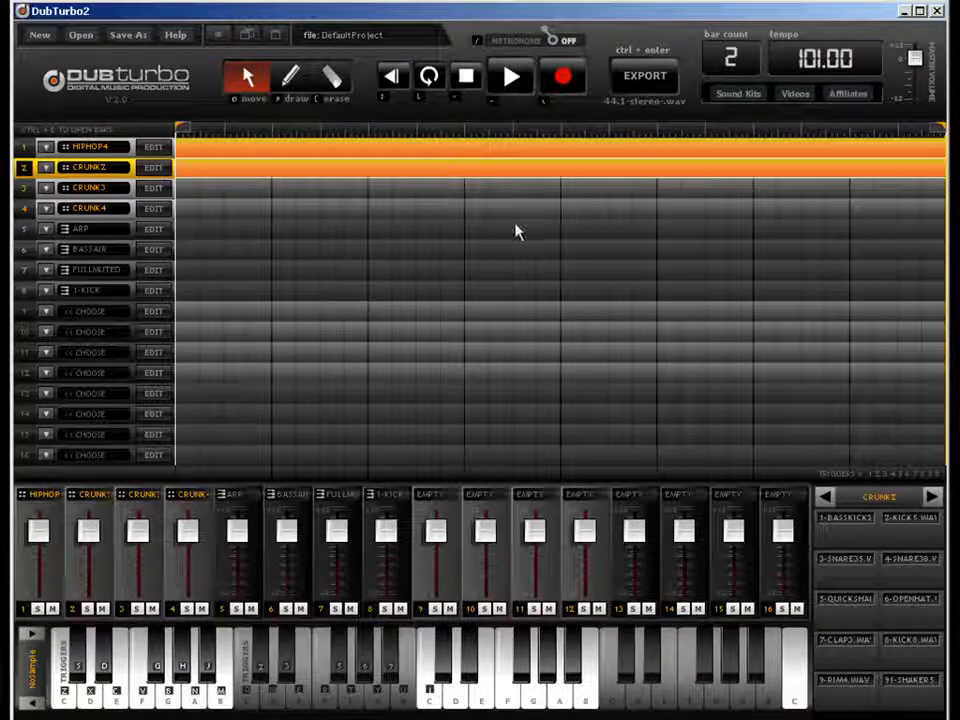
key("space")
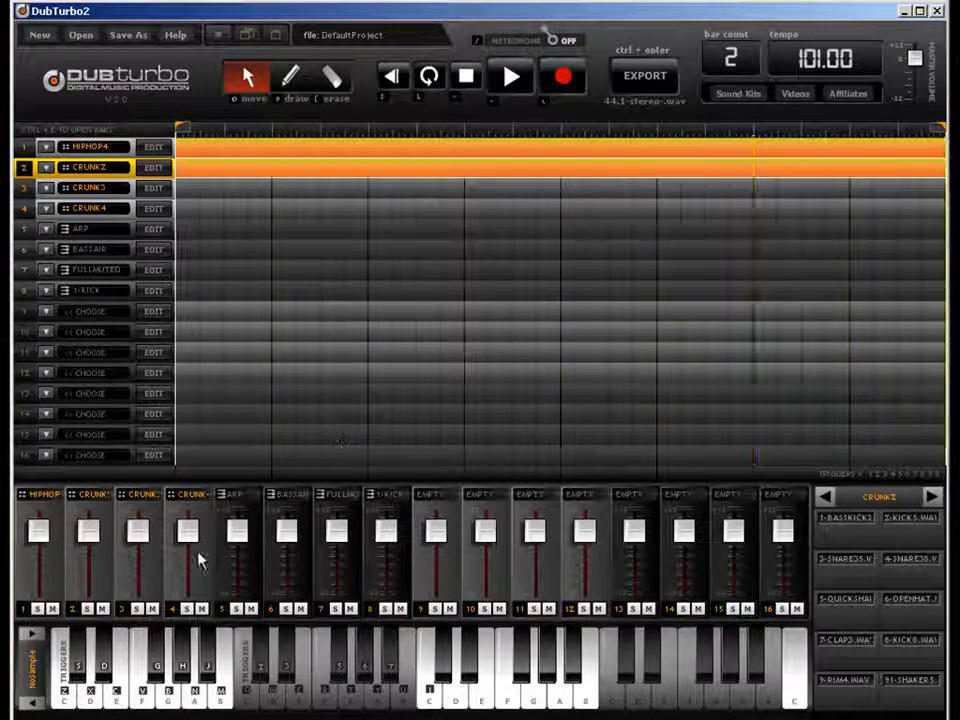
Step: Lower the CRUNK2 channel fader and reduce the volumes of its quick shaker and 1-BASSKICK2 sounds in the drum editor
left_click_drag(92, 553, 84, 567)
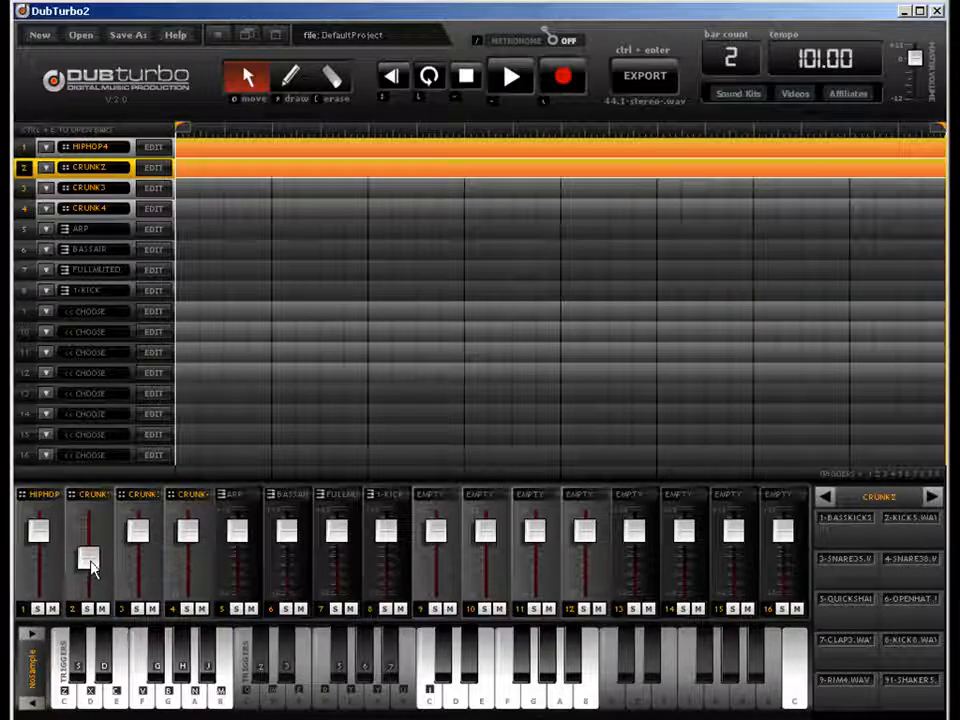
left_click(214, 171)
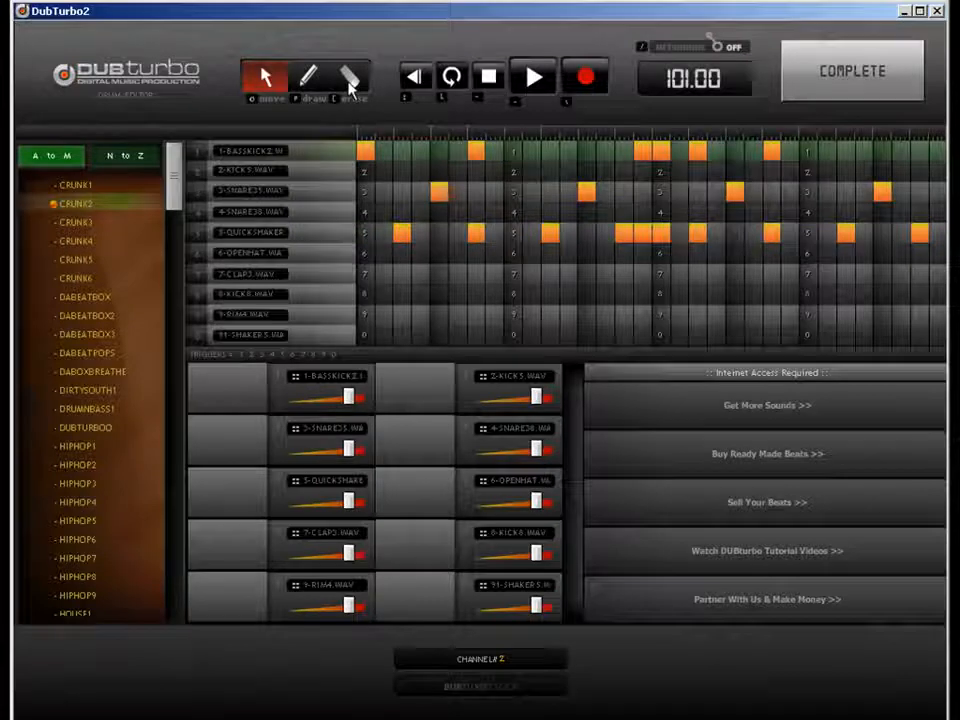
left_click_drag(348, 500, 306, 508)
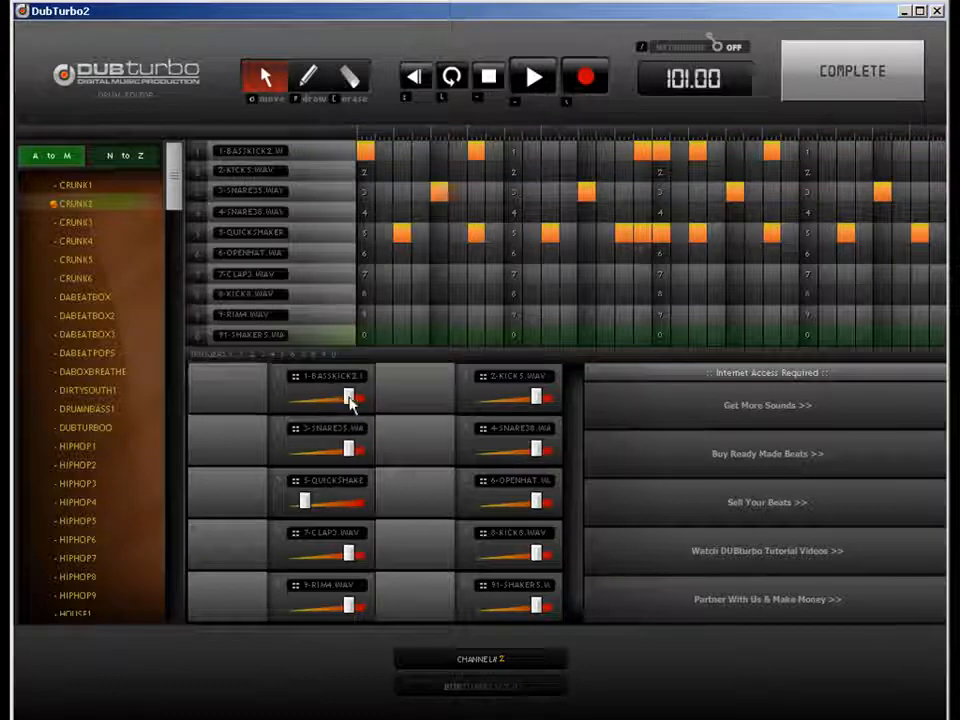
left_click_drag(350, 400, 315, 398)
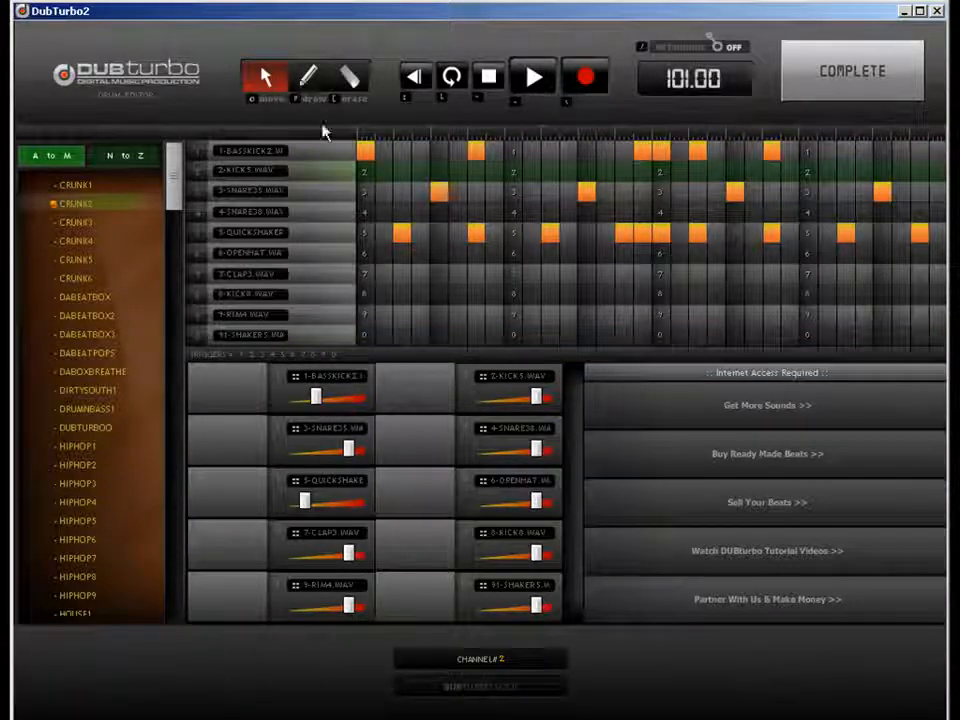
Step: Move the 1-BASSKICK2 hits on steps 1, 7, 16 and 23 to steps 3, 11, 15 and 29
left_click_drag(365, 150, 399, 150)
left_click_drag(470, 150, 553, 154)
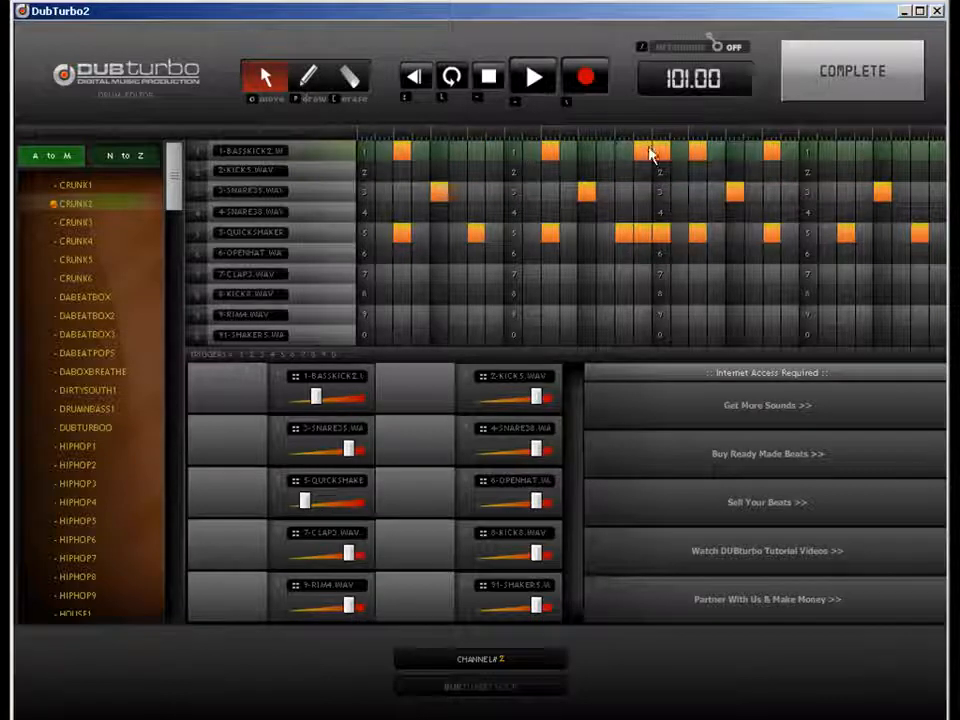
left_click_drag(648, 152, 624, 154)
left_click_drag(775, 151, 889, 154)
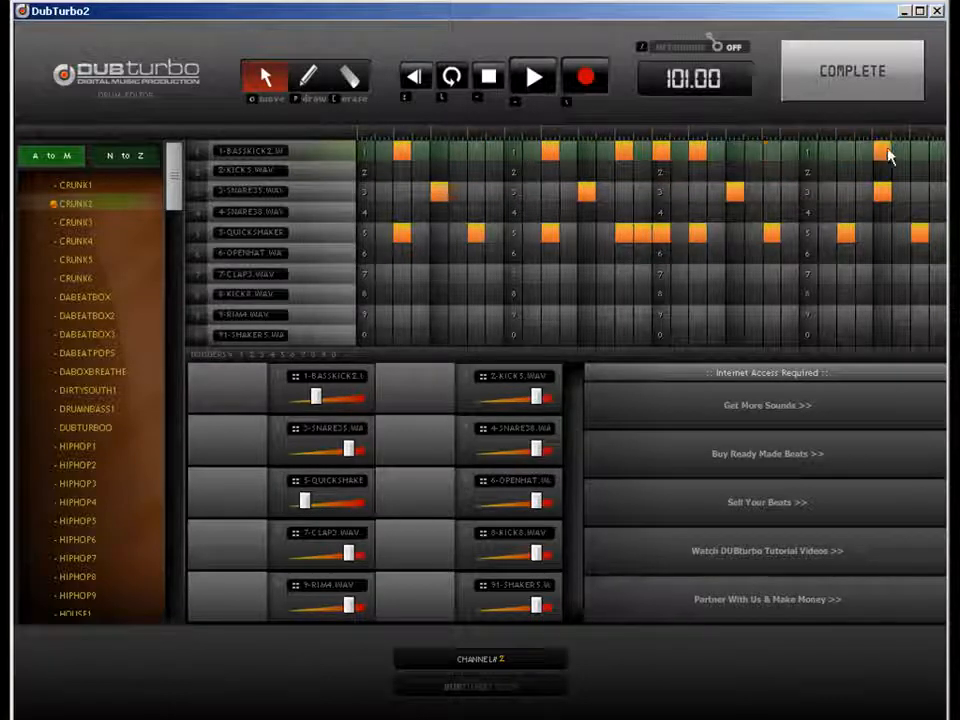
Step: Move the quick shaker hits on steps 7, 11, 15 and 23 to 5, 9, 13 and 24, and add a 6-OPENHAT hit on step 29
left_click_drag(608, 250, 434, 240)
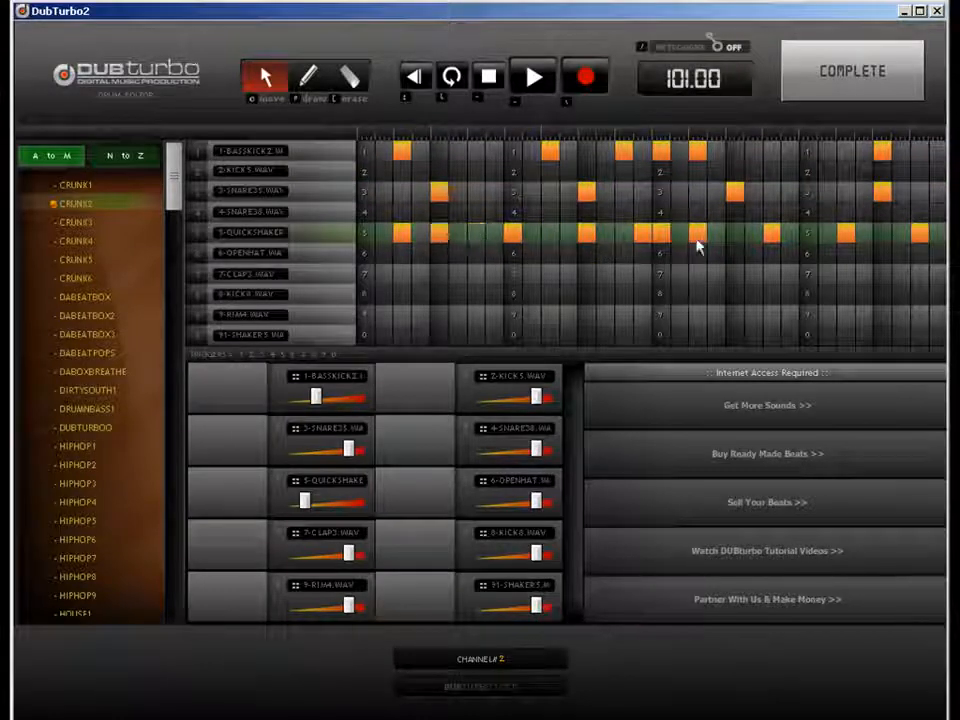
left_click_drag(772, 236, 797, 242)
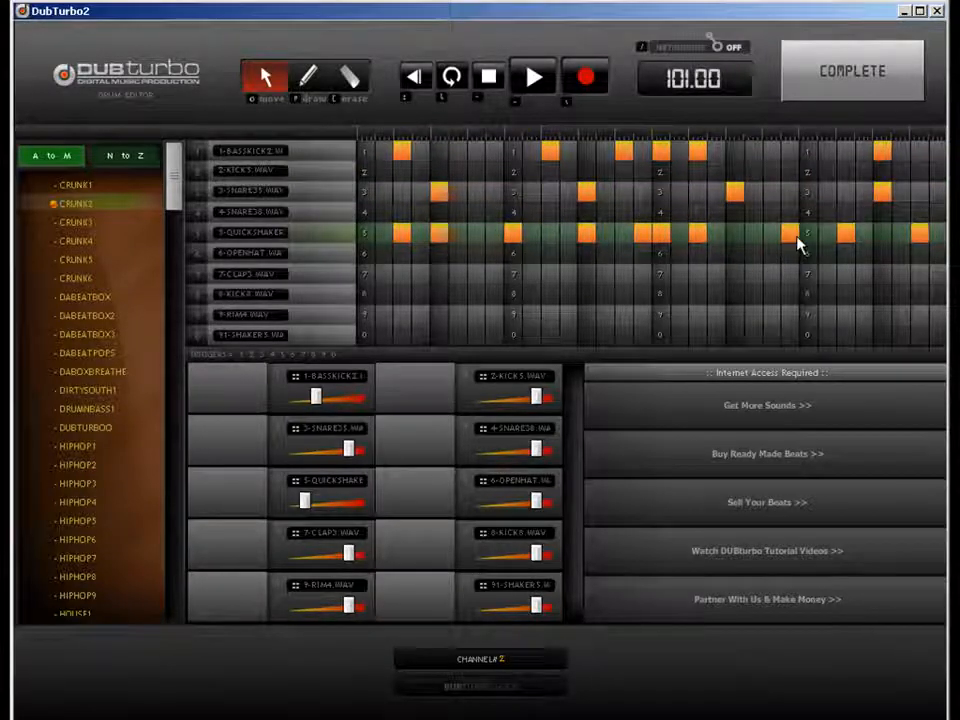
key("p")
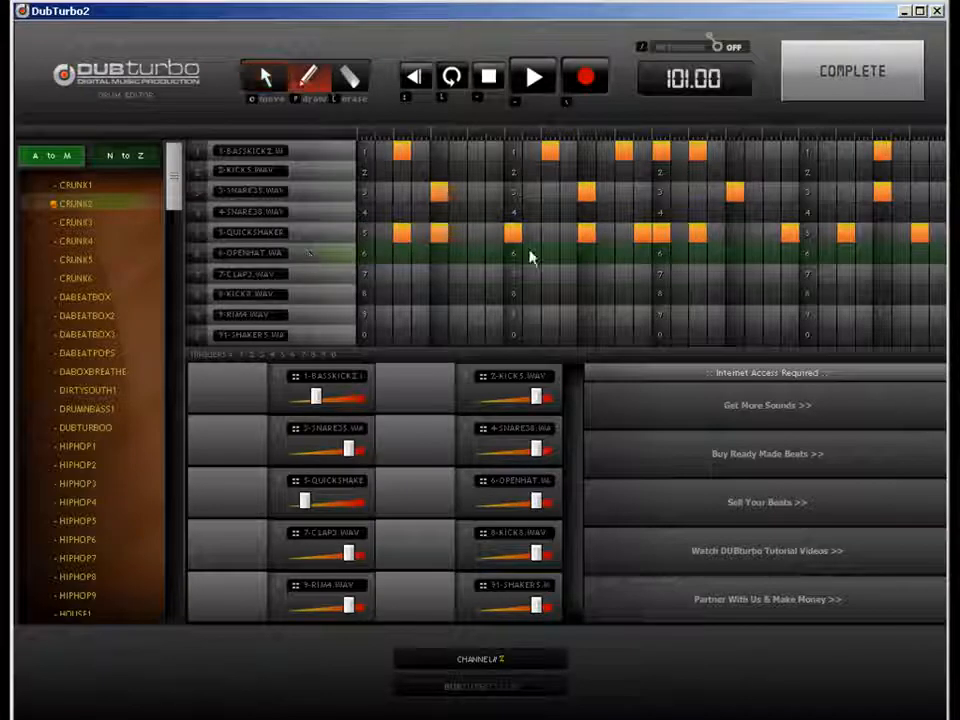
left_click(884, 255)
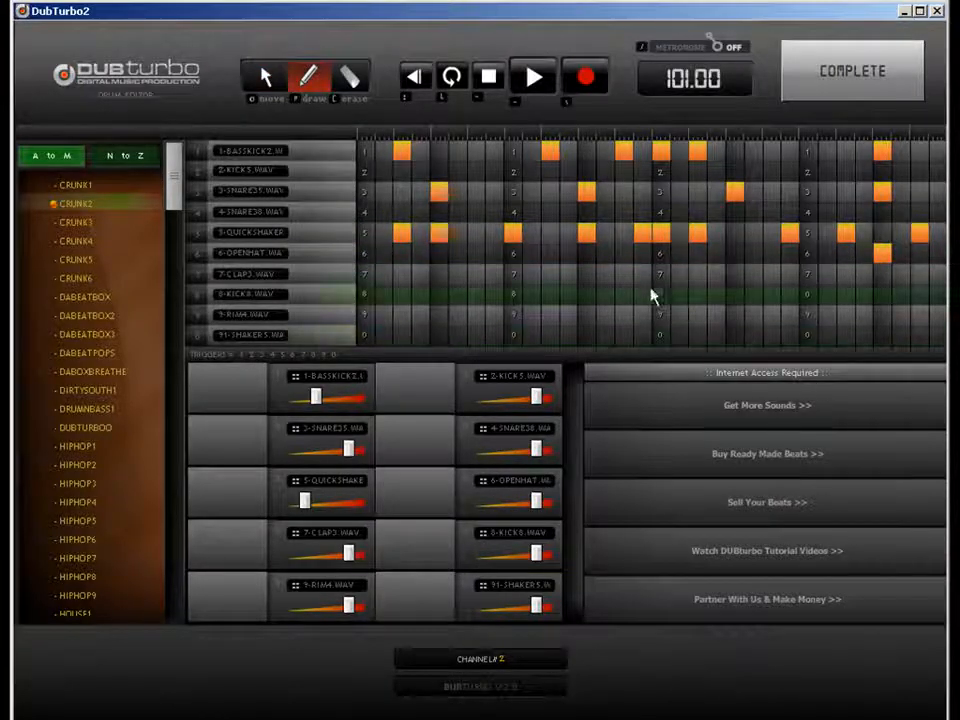
Step: Return to the arrangement and raise the CRUNK2 channel fader to match the neighbouring channels
left_click(818, 90)
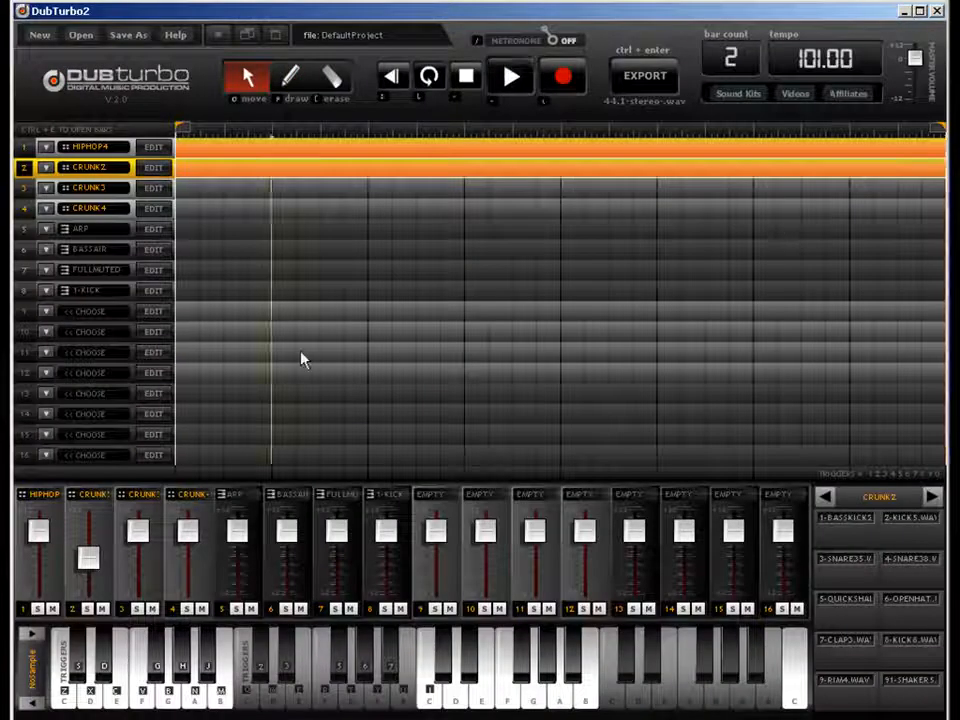
left_click_drag(95, 557, 95, 538)
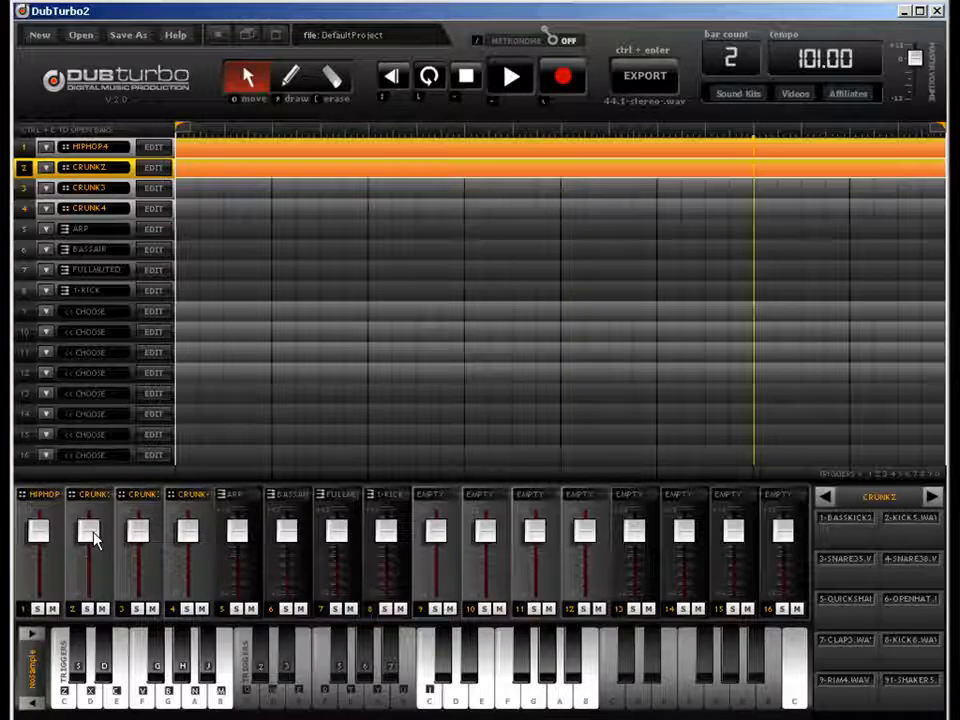
Step: Lower the CRUNK2 channel fader and reduce its 3-SNARE35 volume in the drum editor, returning to the arrangement
left_click_drag(96, 540, 92, 555)
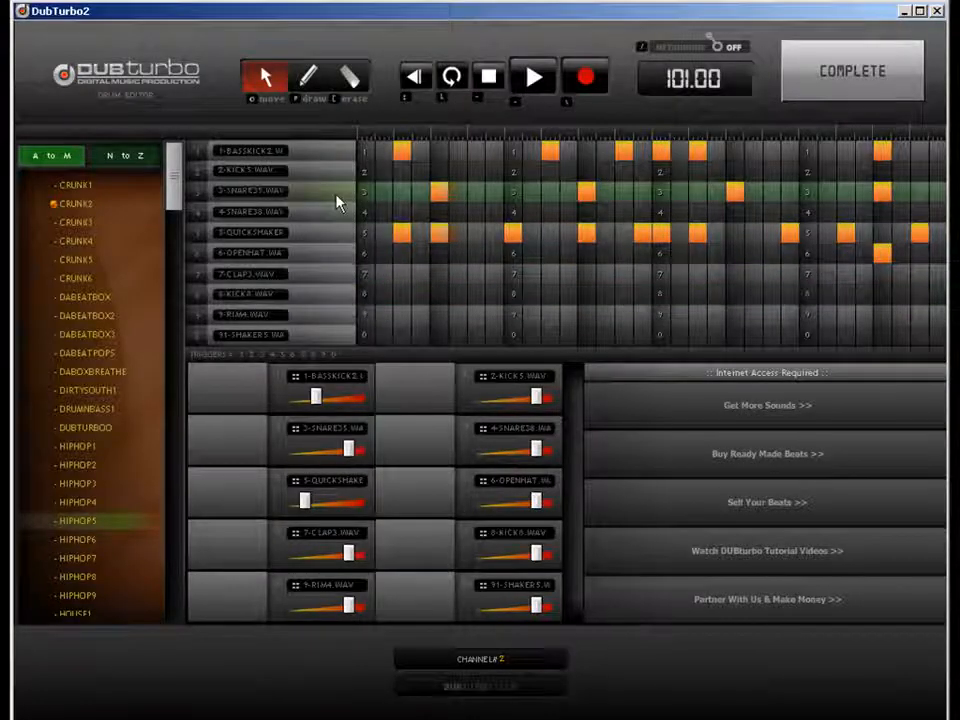
left_click_drag(348, 455, 317, 455)
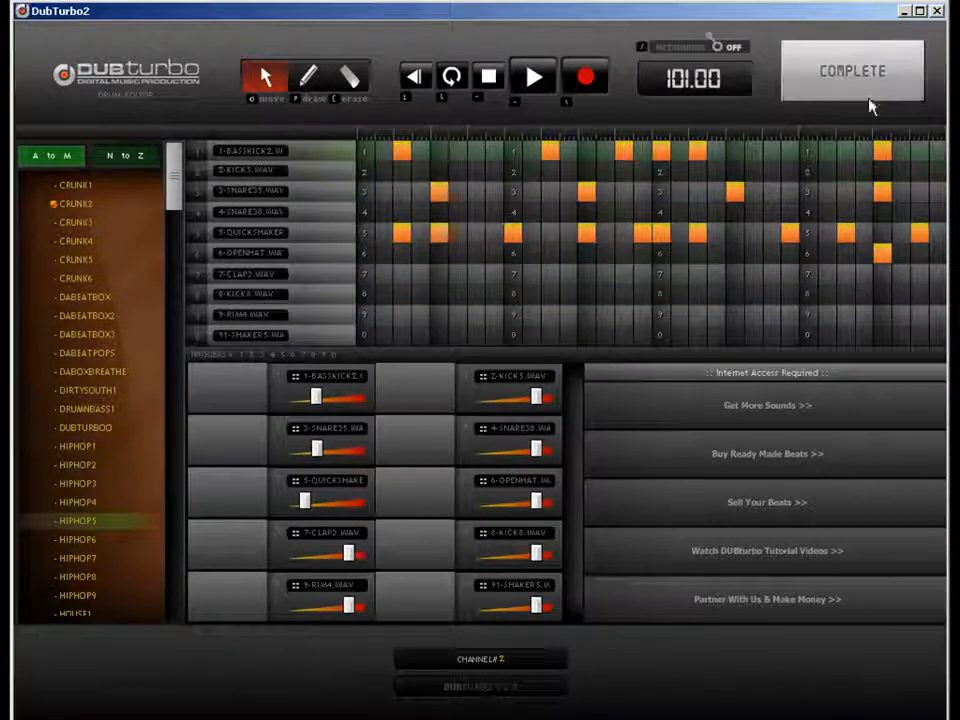
left_click(862, 86)
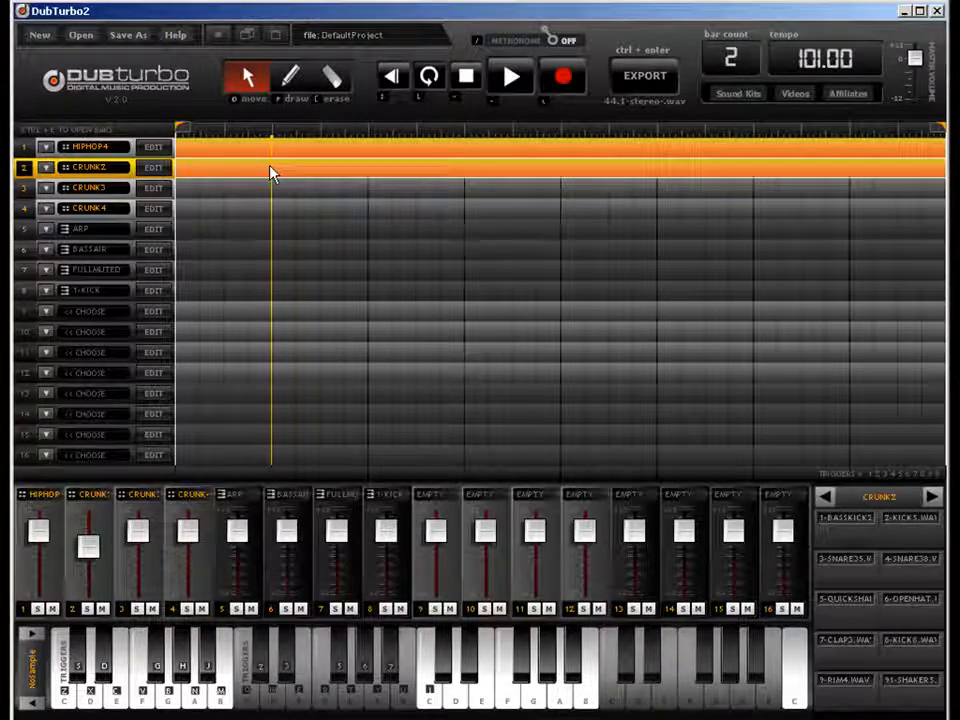
key("e")
key("w")
key("e")
key("w")
key("q")
key("e")
key("w")
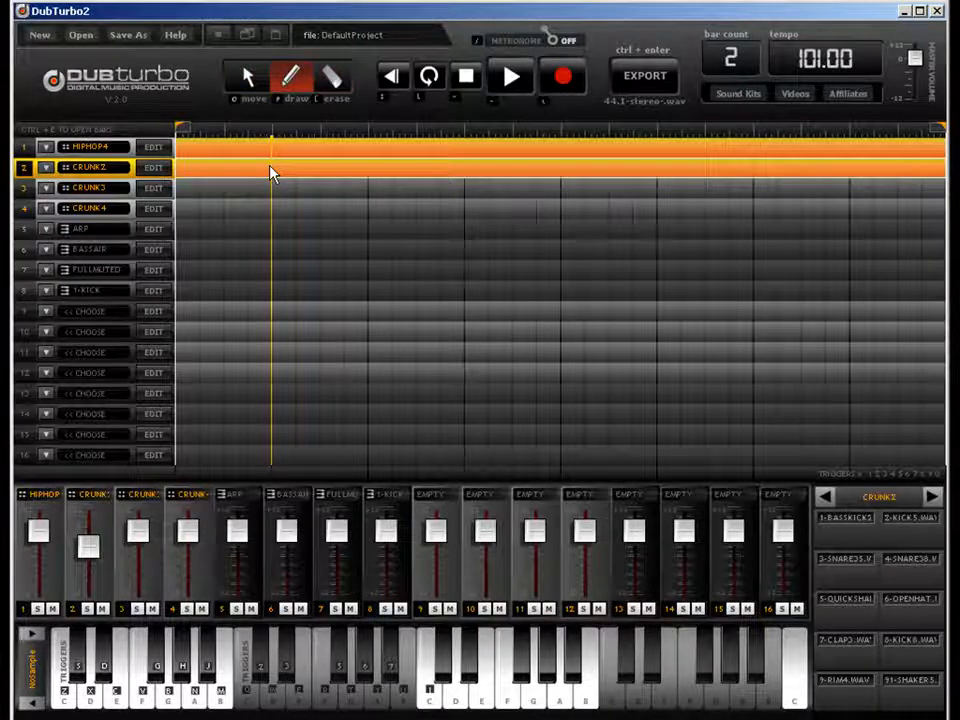
key("q")
key("e")
key("q")
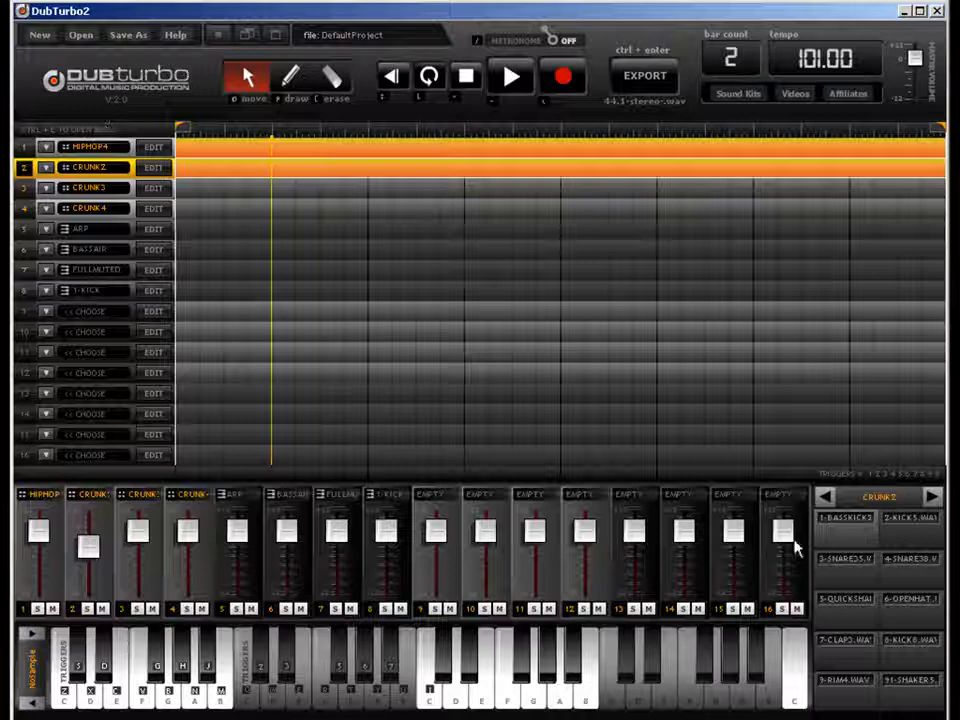
Step: Solo the CRUNK2 channel to hear it alone and clear the solo again
left_click(87, 609)
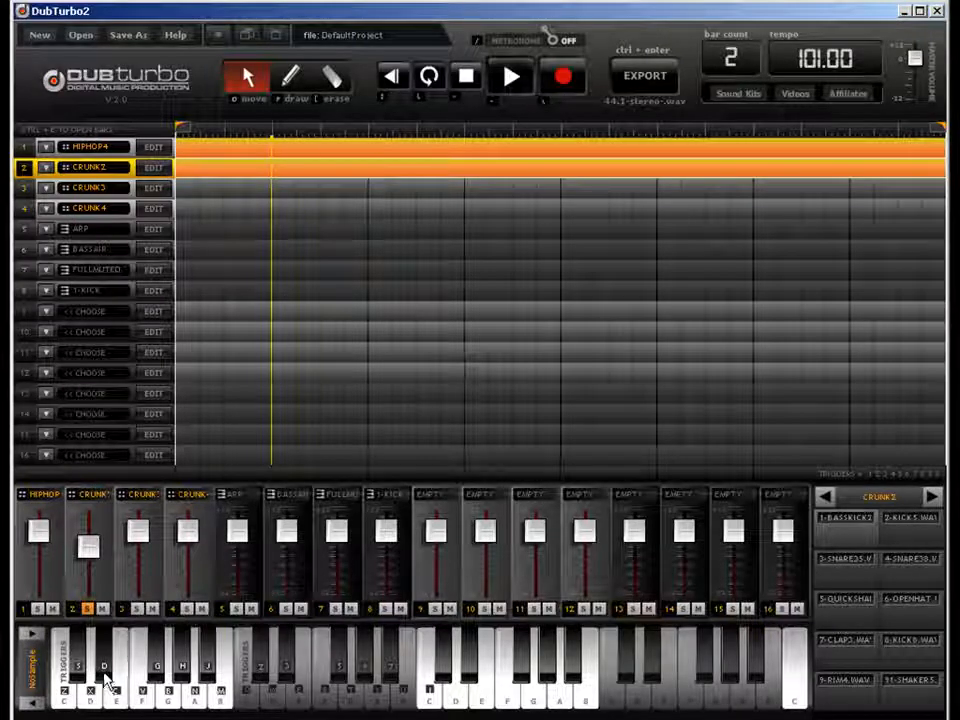
left_click(88, 609)
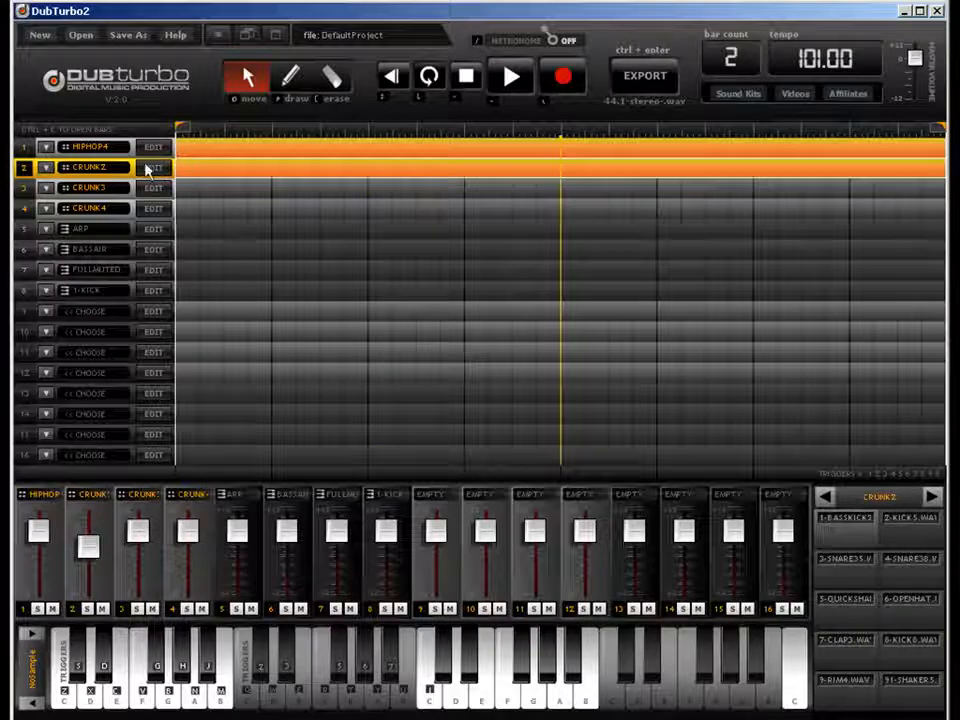
Step: Set track 9's type to Keys, and draw a two-bar pattern on the ARP track and open it in the key editor
left_click(46, 312)
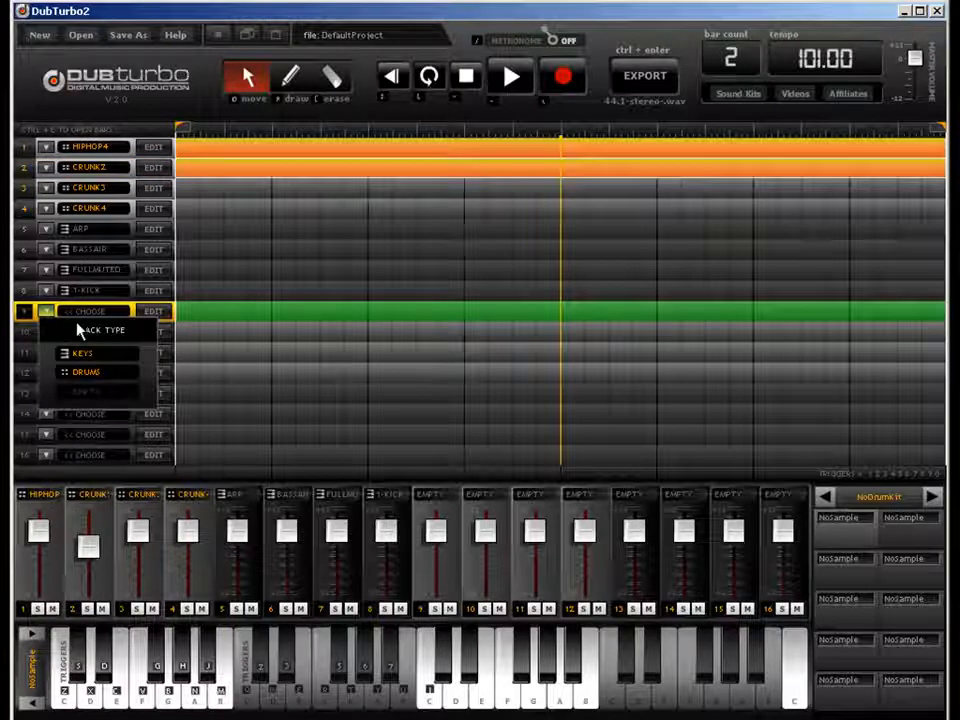
left_click(108, 370)
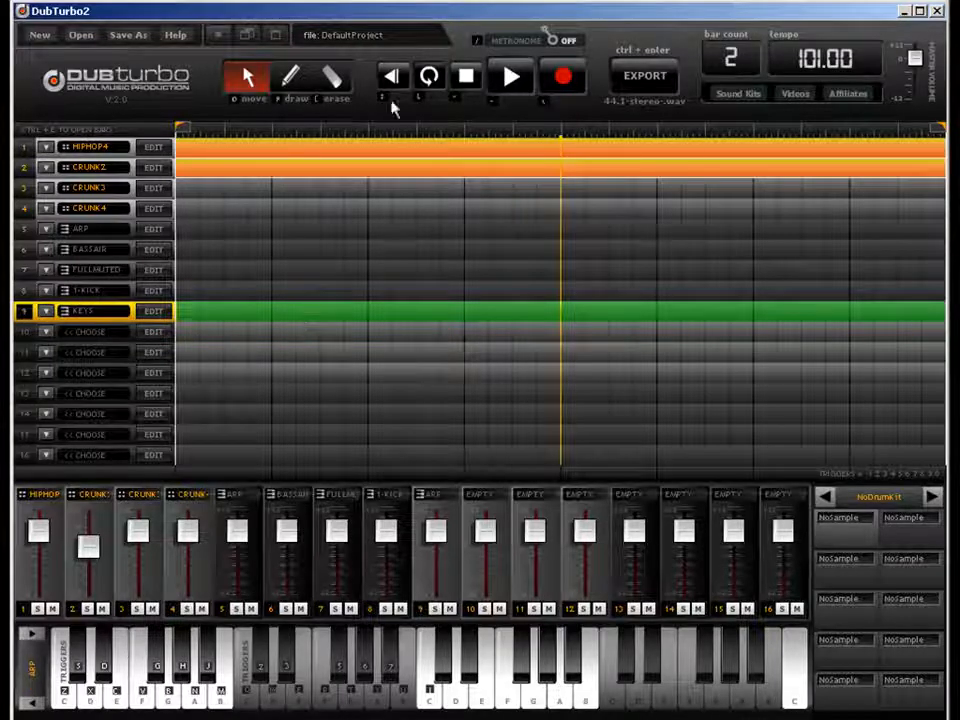
left_click(286, 83)
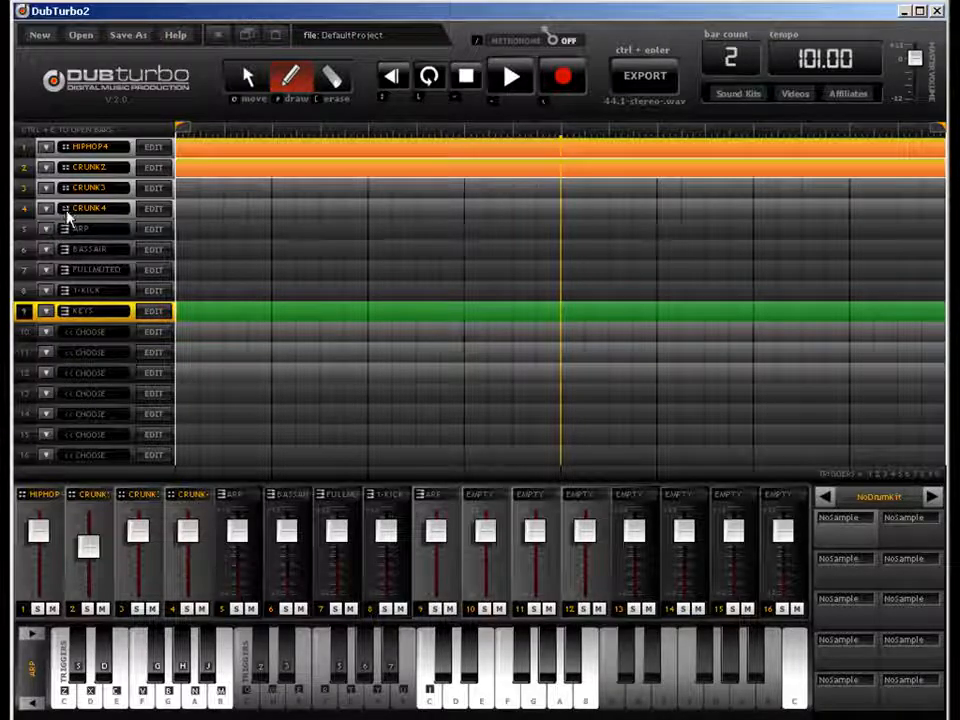
left_click(190, 234)
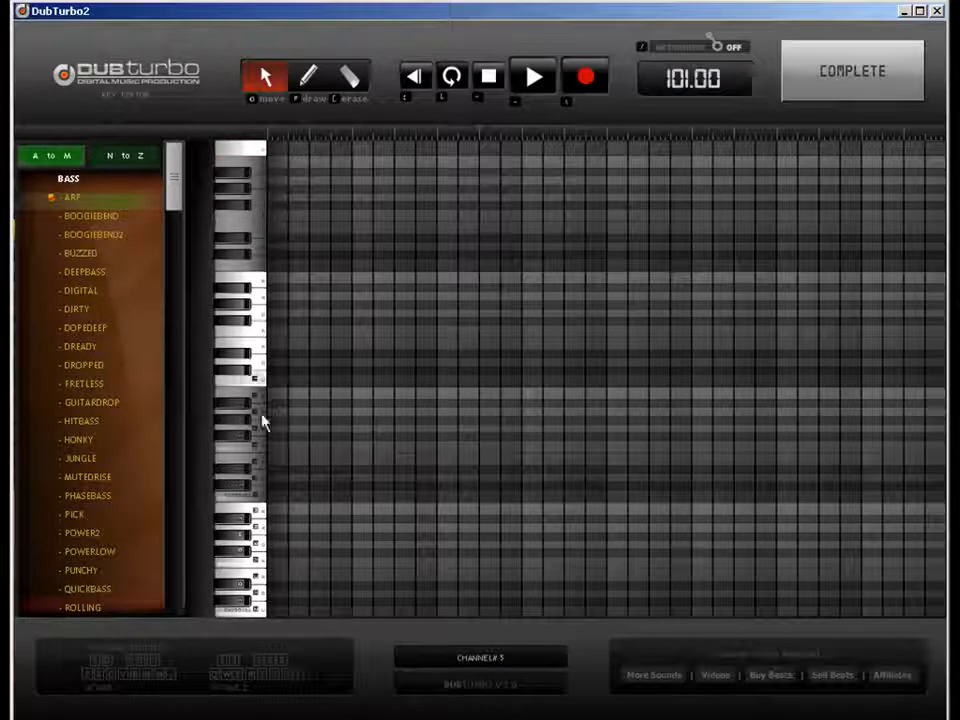
Step: Browse the sound library for channel 5 and try the 3-SNAREJ, DANCE and BREAKIT sounds
left_click(111, 160)
left_click(68, 157)
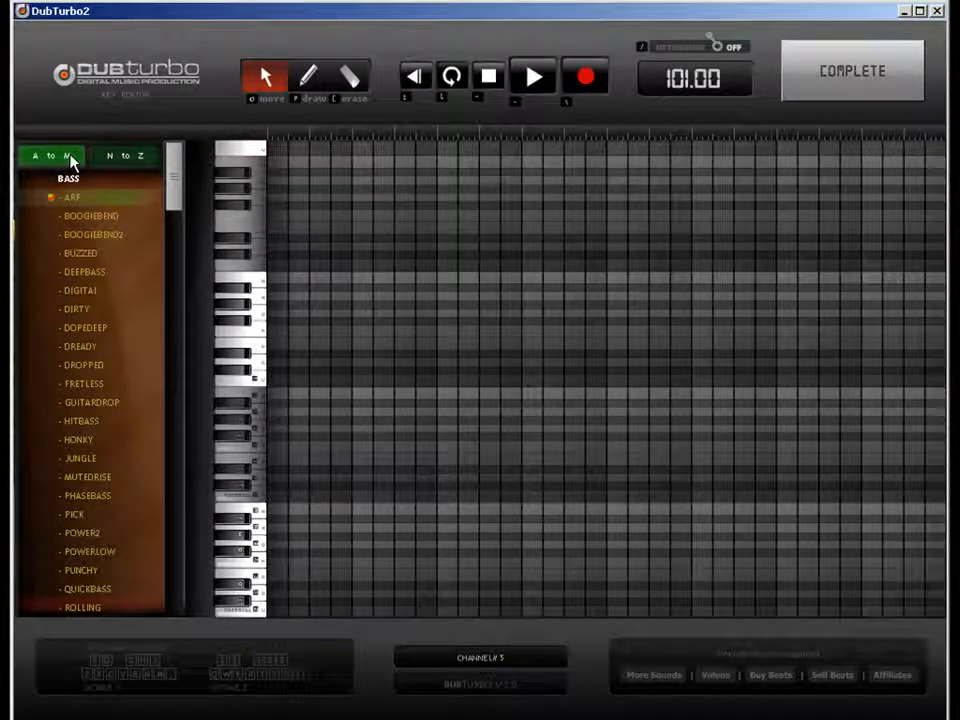
left_click_drag(177, 181, 175, 215)
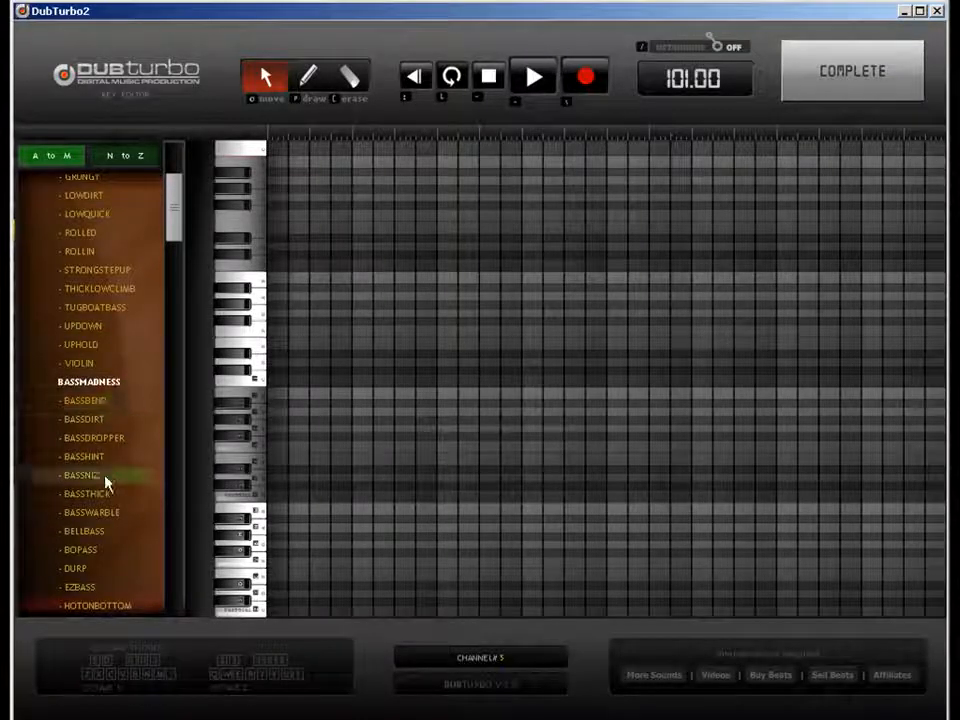
left_click_drag(176, 236, 180, 545)
left_click(139, 154)
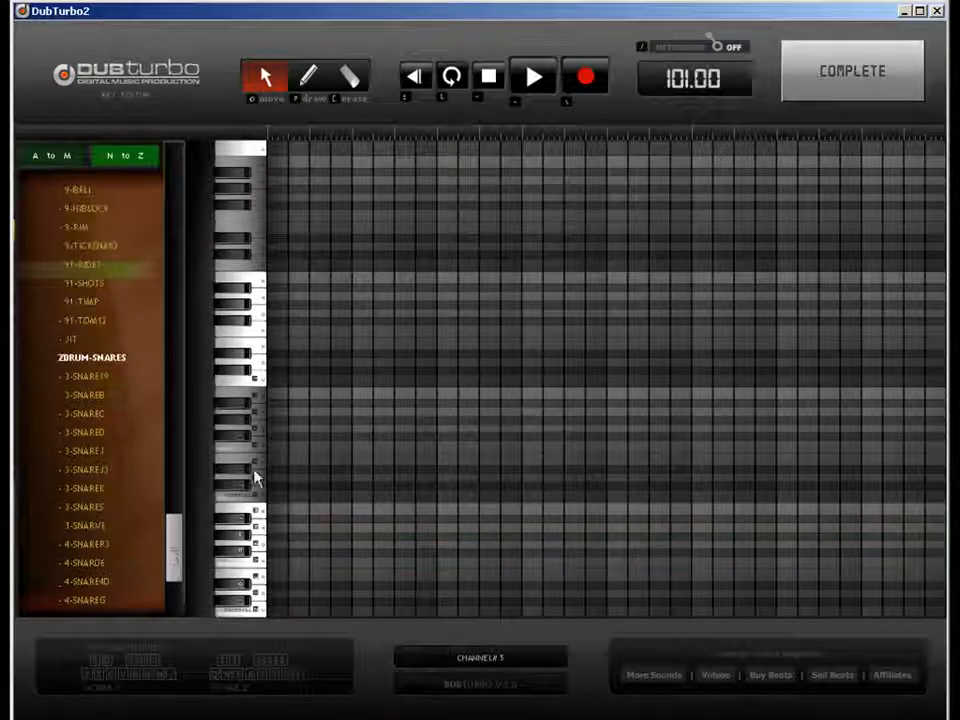
left_click(66, 452)
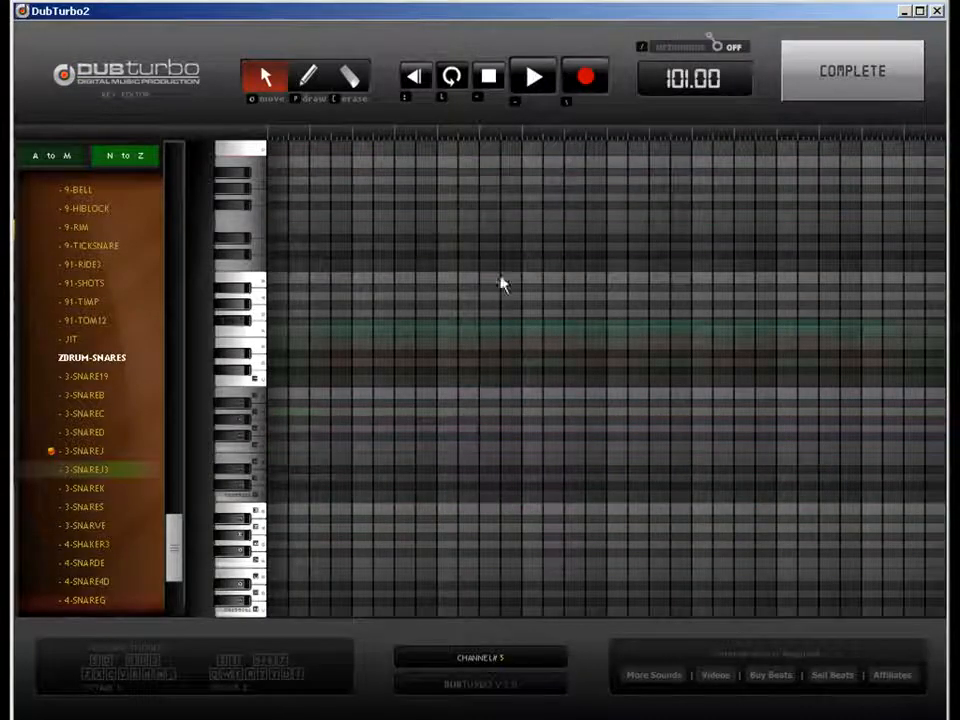
left_click_drag(174, 548, 174, 412)
left_click(100, 514)
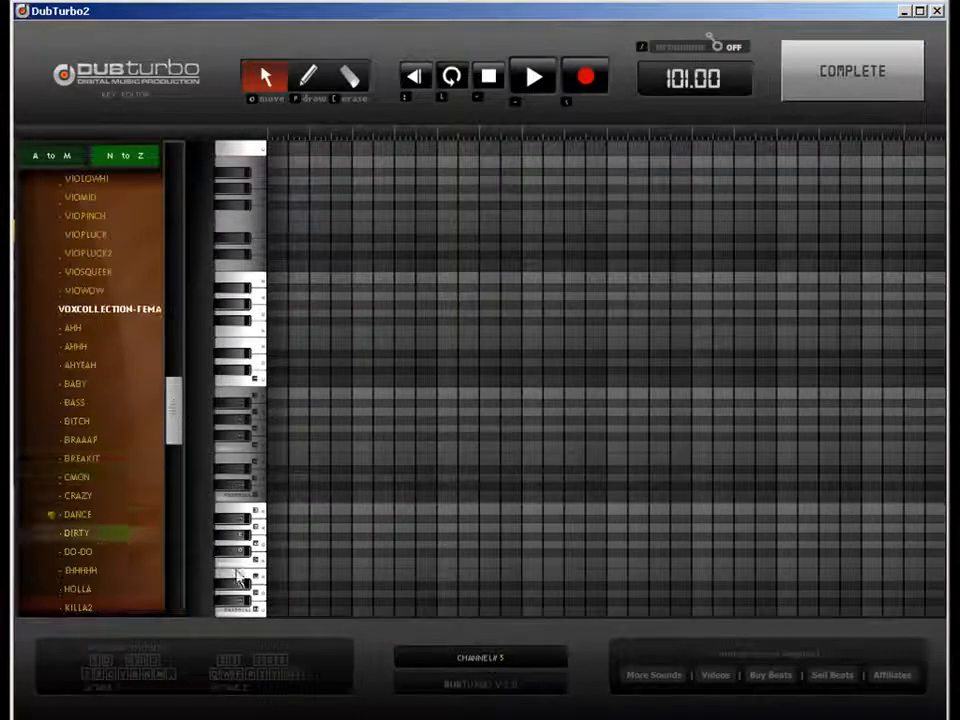
left_click(100, 458)
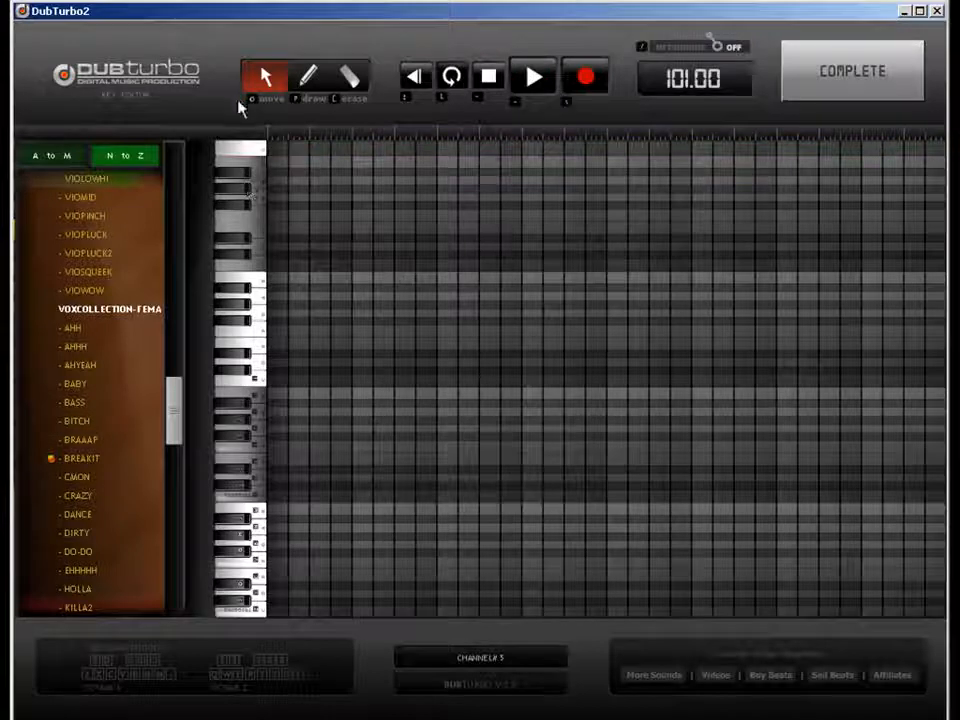
Step: Load HORN2 from HORNSAGA and draw C notes on steps 1, 11 and 17, D# on 13 and 15, and D on 14
left_click(71, 158)
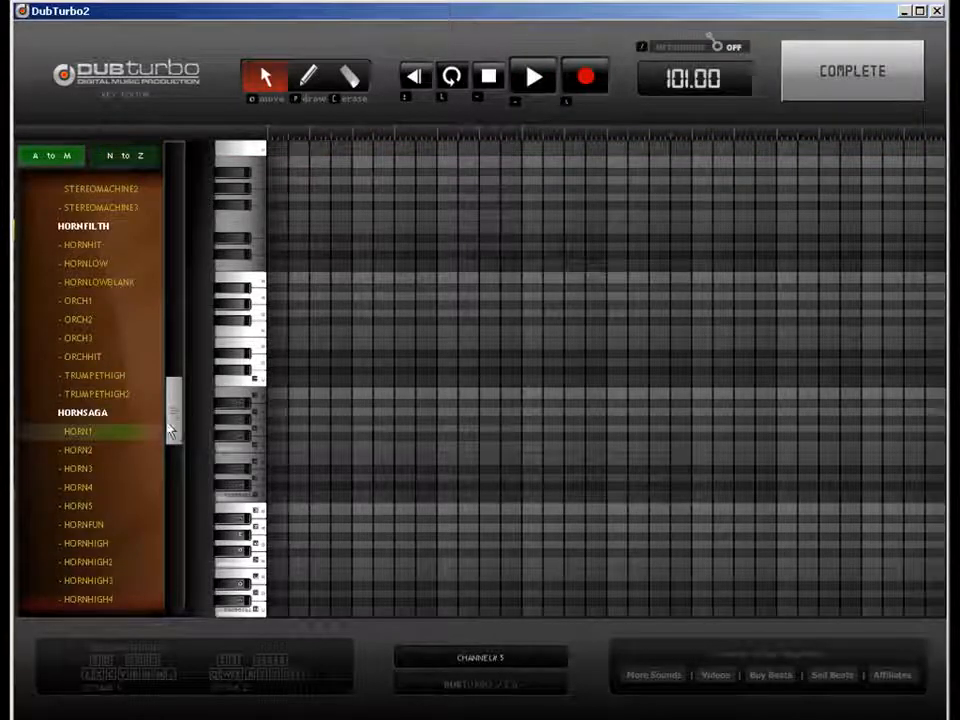
left_click(82, 452)
left_click(307, 77)
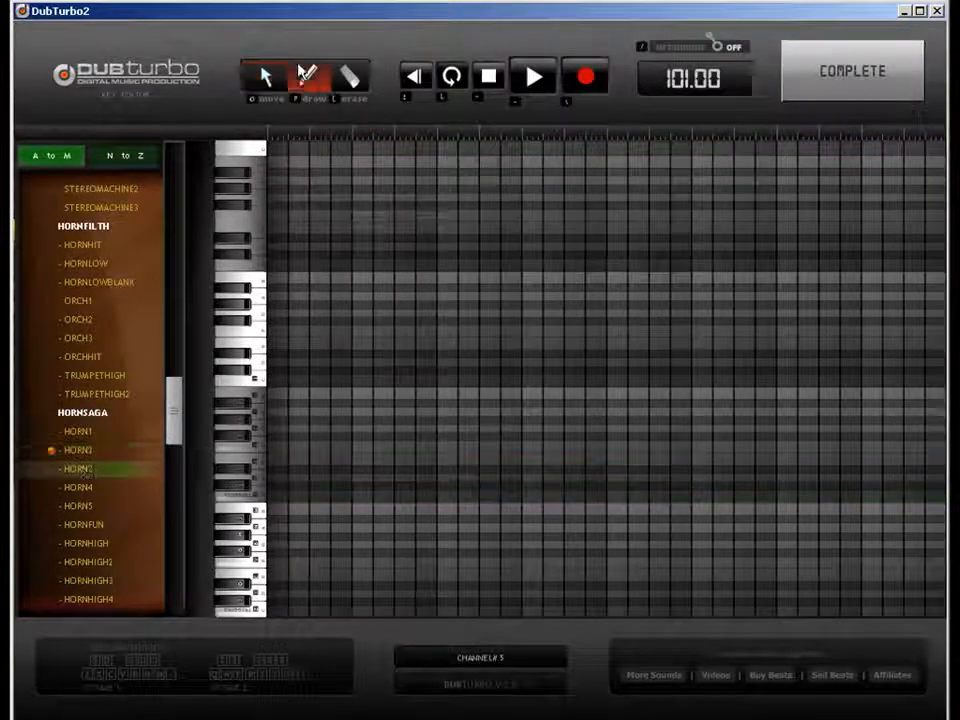
left_click(284, 502)
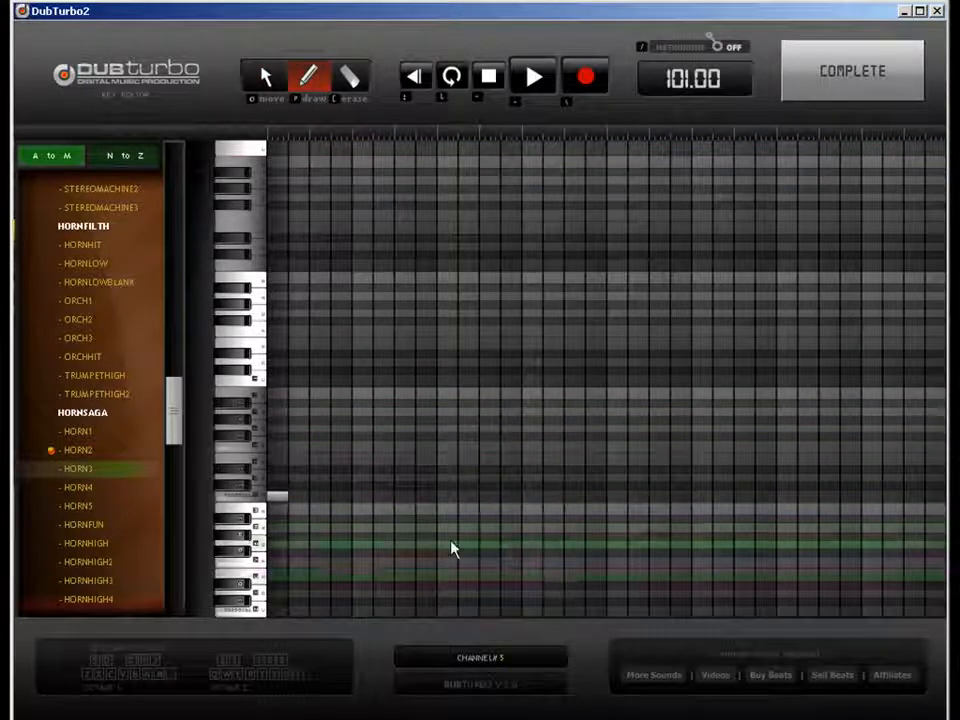
left_click(488, 504)
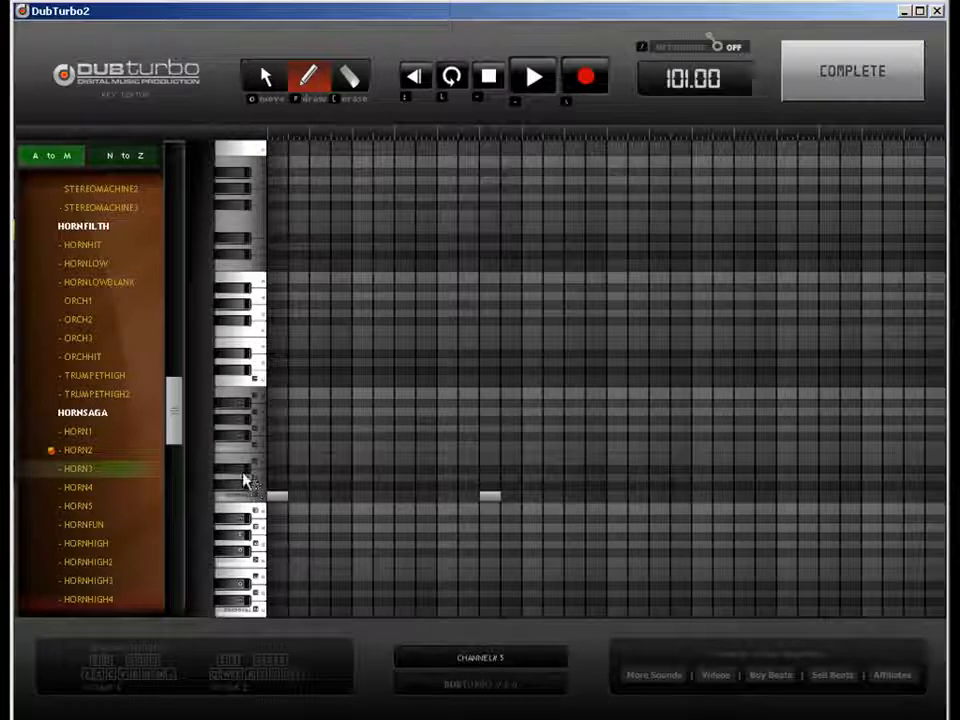
left_click(530, 472)
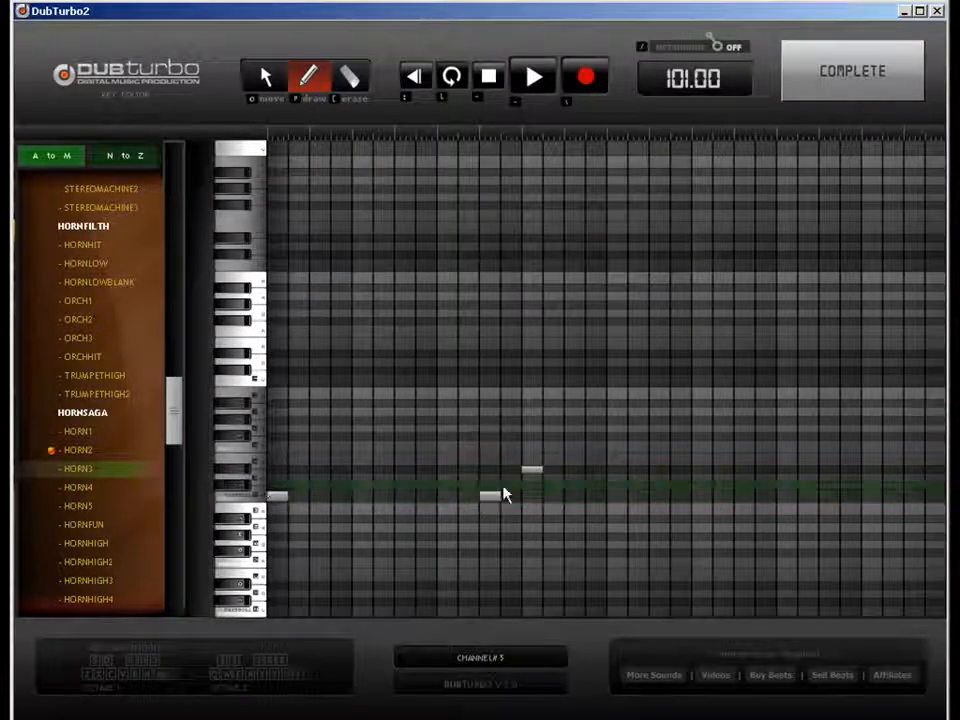
left_click(553, 479)
left_click(575, 471)
left_click(617, 497)
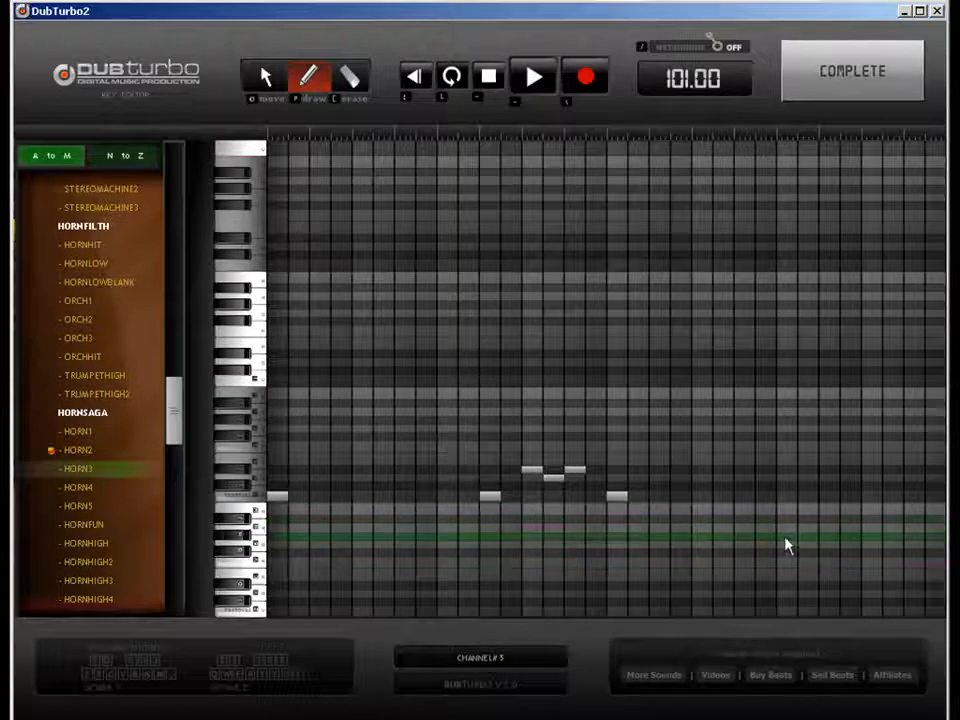
Step: Add a lower G# note on step 21 and G notes on steps 23, 25, 27 and 29
left_click(703, 538)
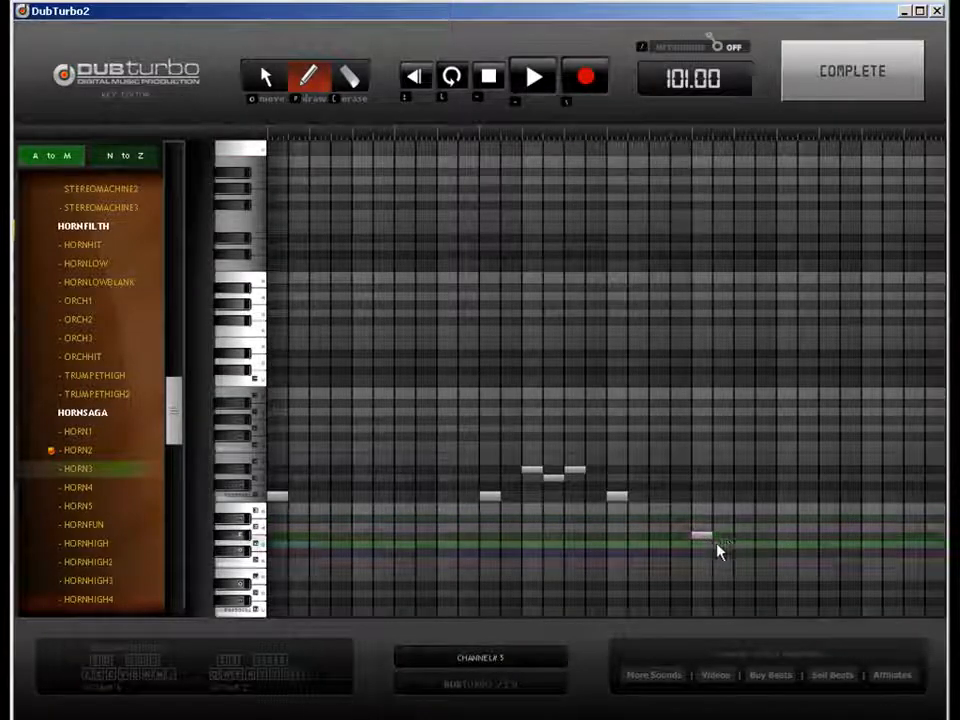
left_click(745, 543)
left_click(787, 543)
left_click(830, 543)
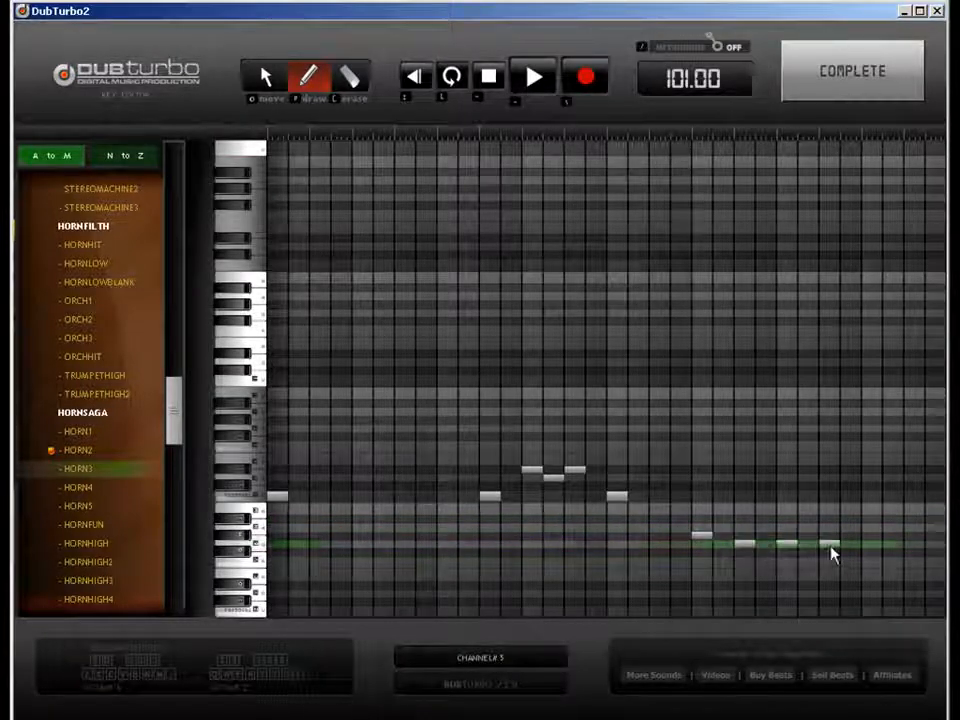
left_click(875, 550)
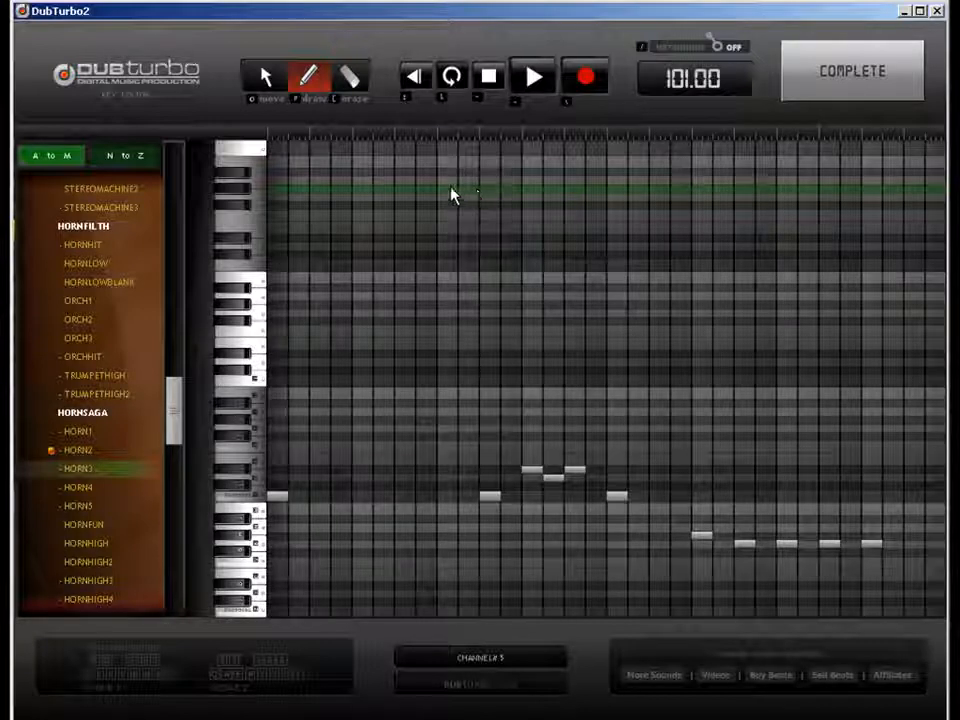
Step: Move the G note on step 27 to step 26, add G notes on steps 28 and 31, and return to the arrangement
left_click(277, 79)
left_click_drag(830, 544, 809, 544)
key("p")
left_click(845, 545)
left_click(910, 544)
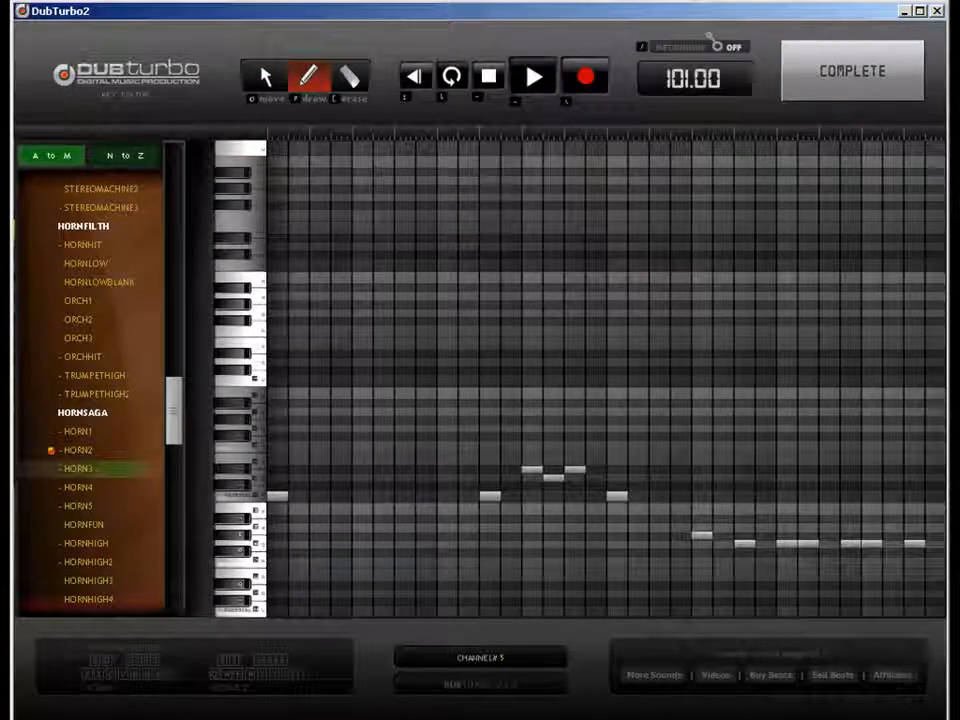
left_click(868, 97)
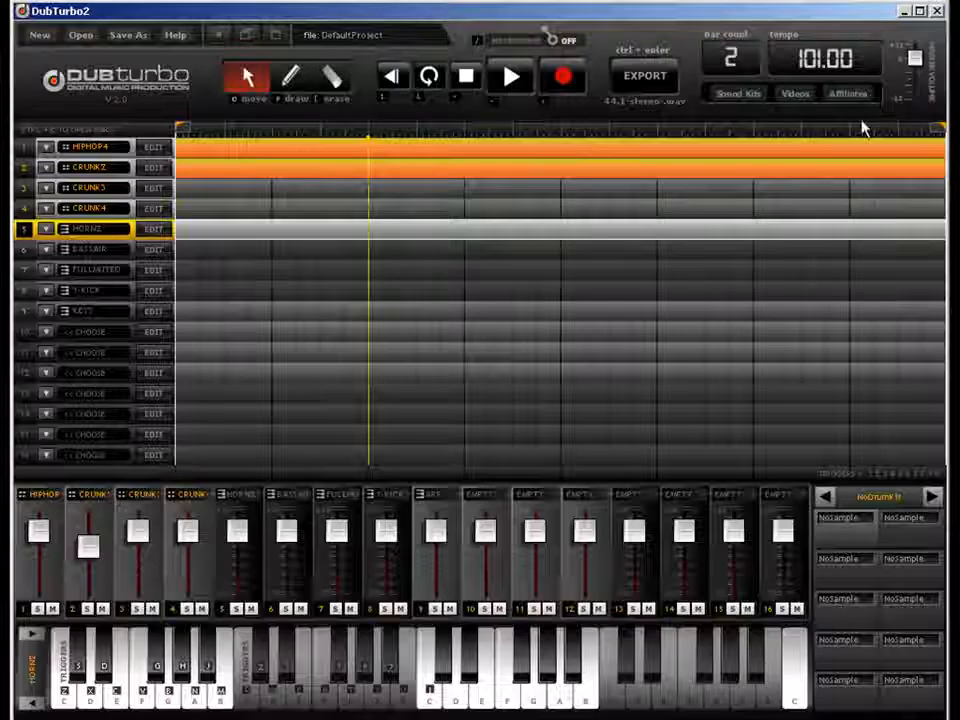
Step: Reopen the HORN2 pattern, try HORN3 and HORN5, and change the sound to HORNFUN
double_click(192, 240)
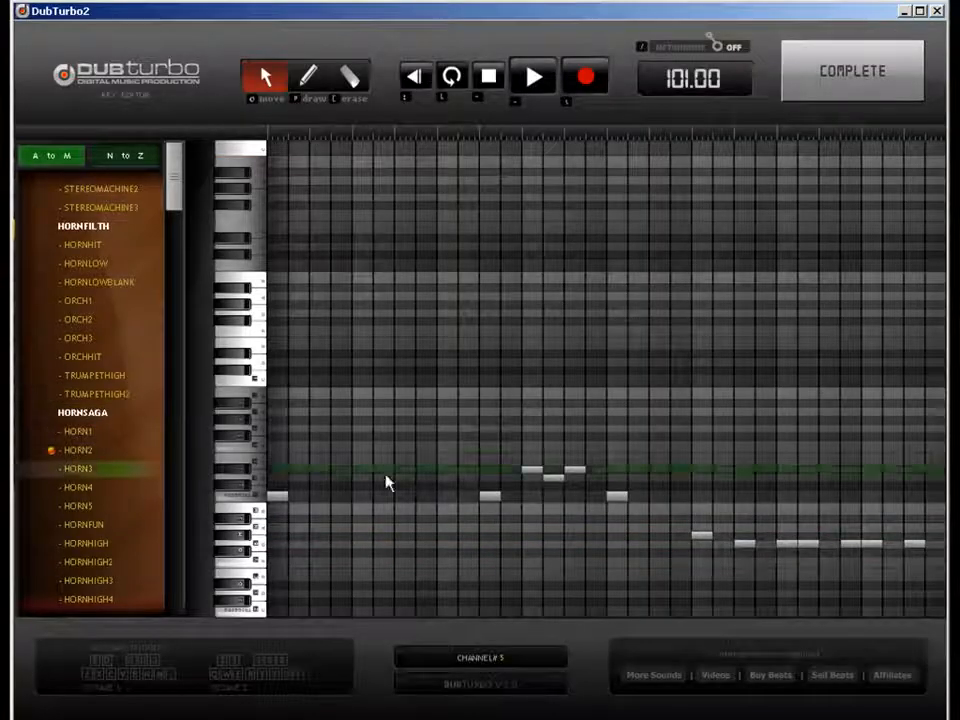
left_click(80, 469)
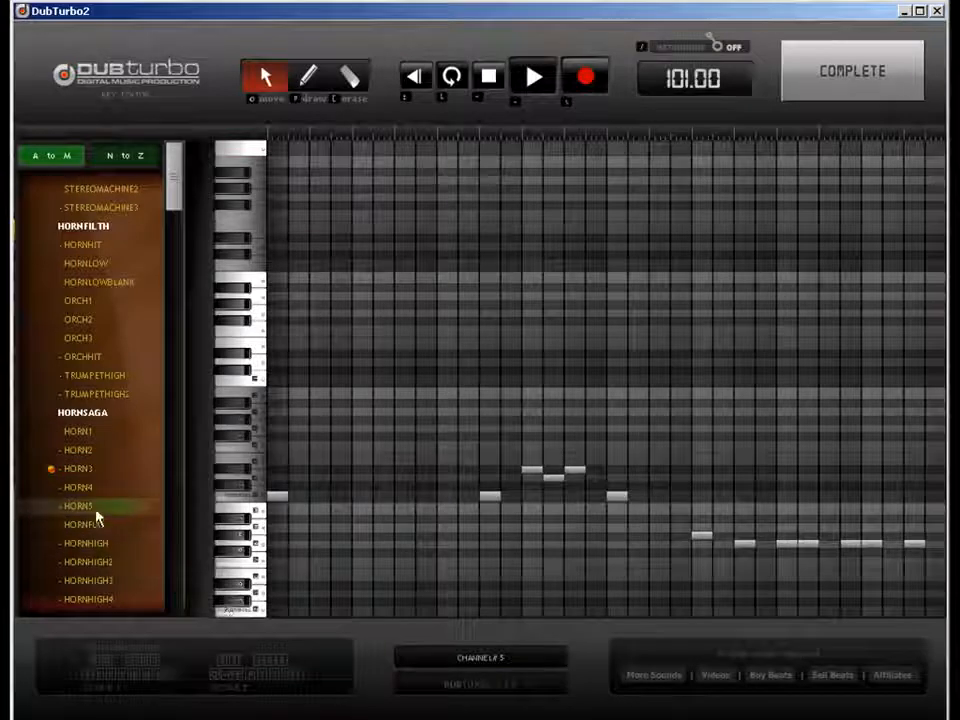
left_click(99, 496)
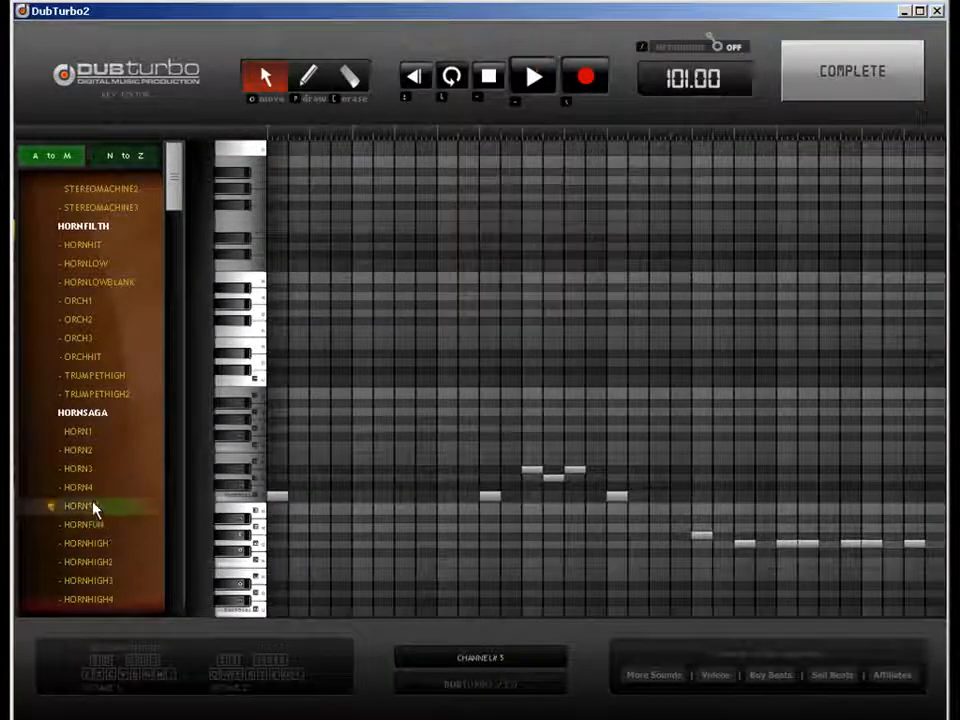
left_click(97, 533)
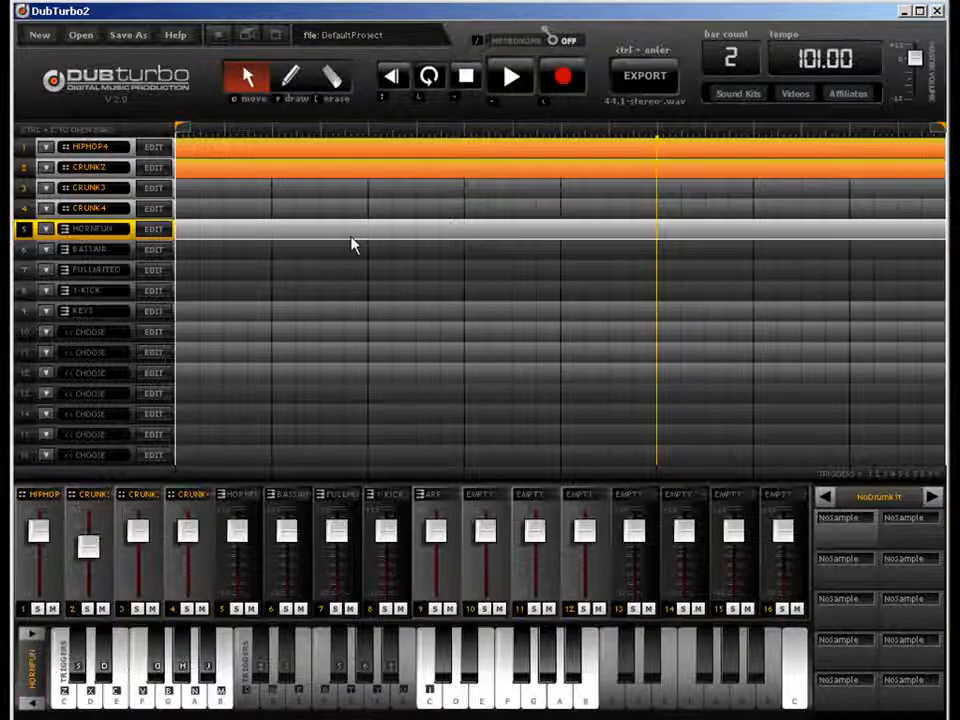
Step: Copy the HORNFUN pattern onto the BASSAIR track, open the copy in the key editor and find BASSAIR in its sound list
left_click(227, 250)
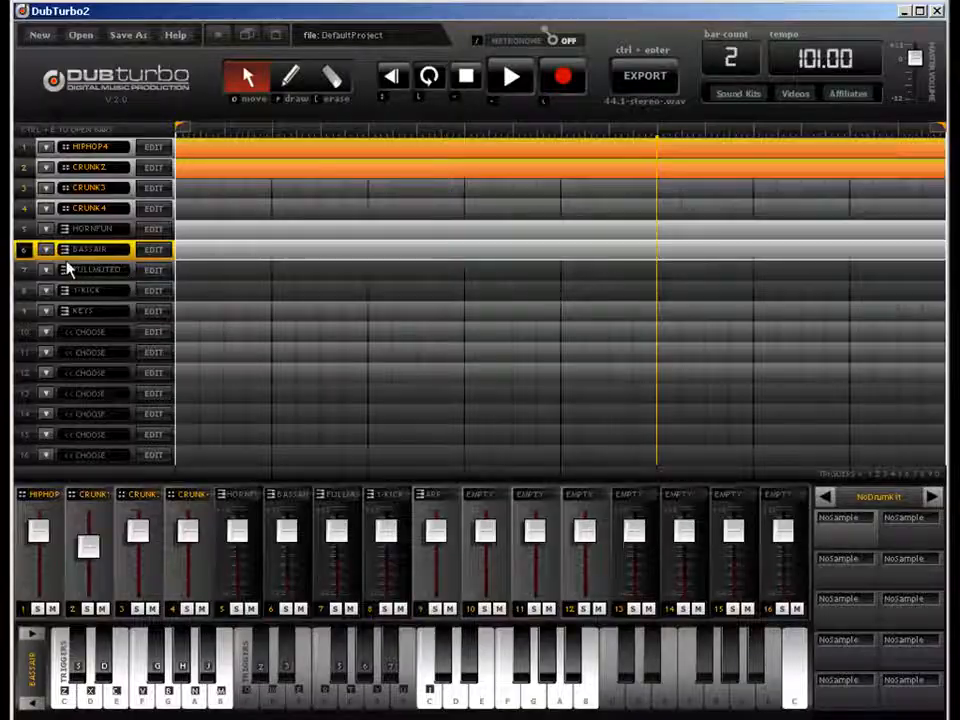
key("ctrl+e")
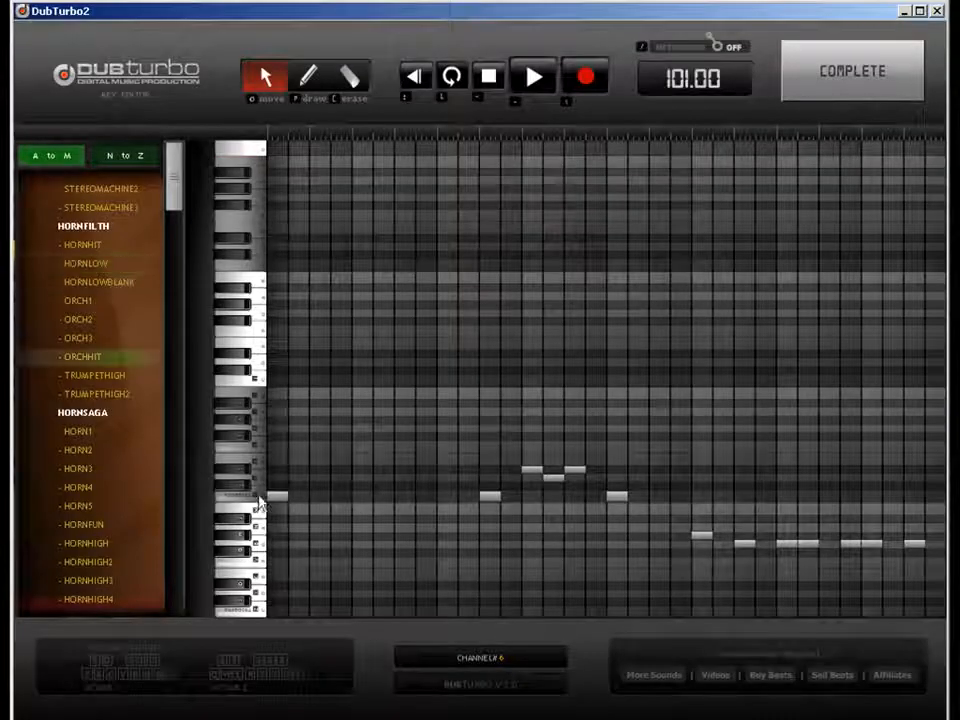
left_click_drag(176, 190, 176, 231)
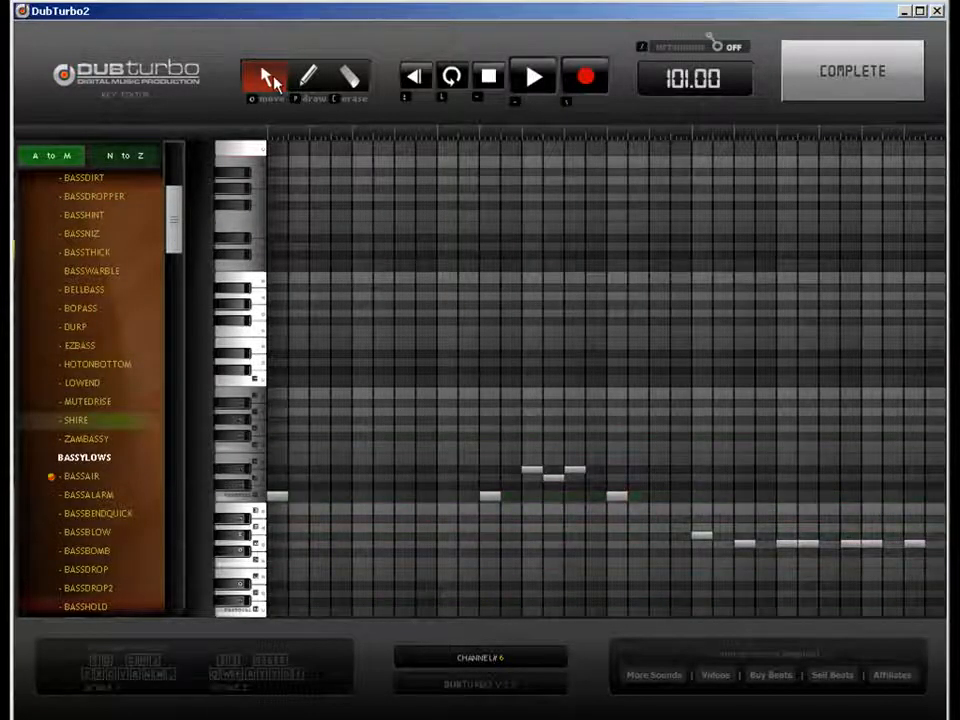
Step: Thin out the copied bass pattern by erasing the notes on steps 14, 15, 23, 26, 28, 29 and 31
left_click(353, 85)
left_click(553, 477)
left_click(574, 469)
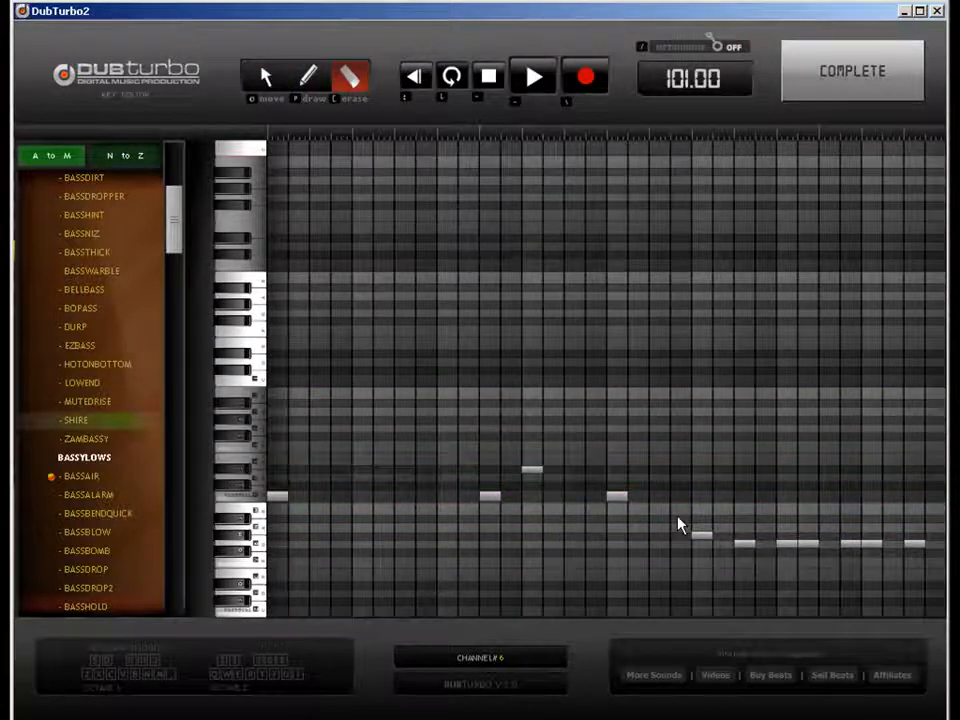
left_click(746, 543)
left_click(808, 546)
left_click(869, 546)
left_click(853, 546)
left_click(909, 547)
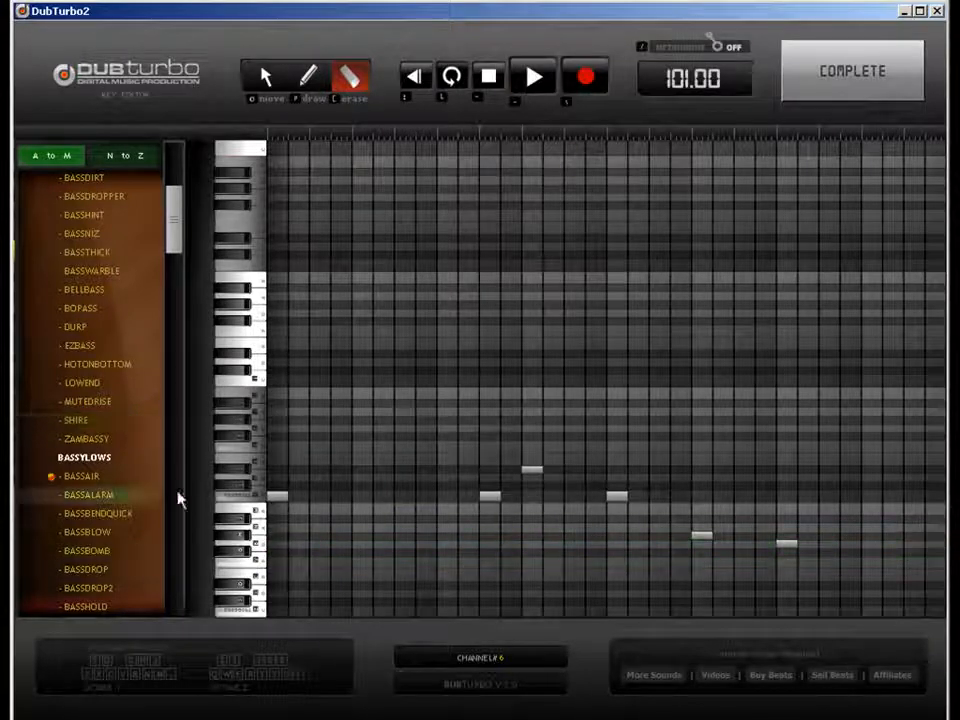
Step: Try BASSALARM, BASSBLOW and BASSDROP for the bass line, change its sound to LOWEND, and return to the arrangement
left_click(112, 497)
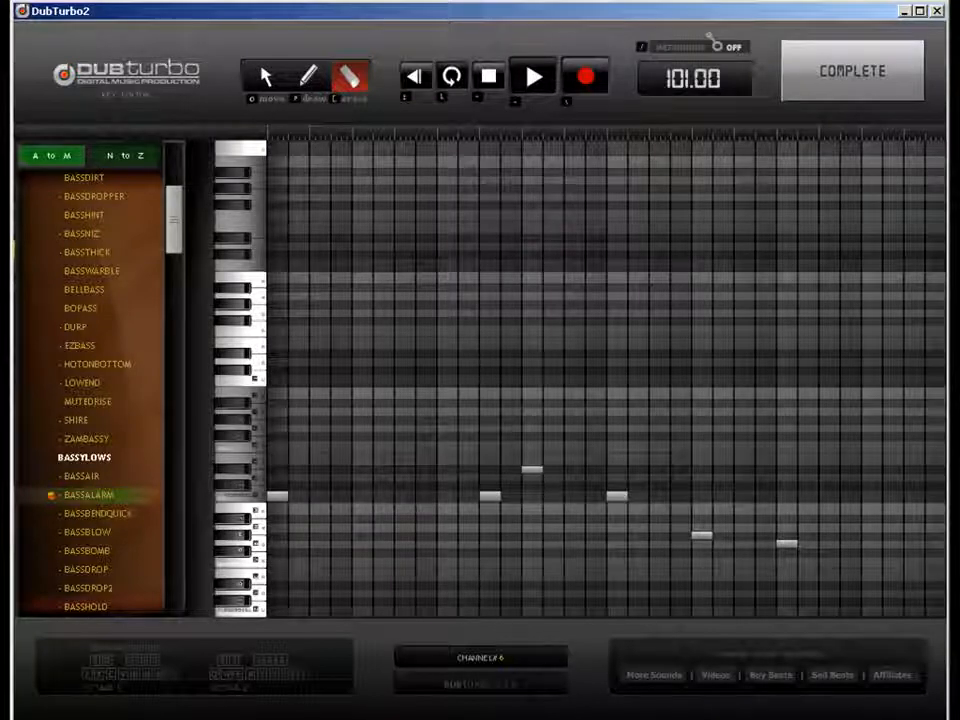
left_click(75, 533)
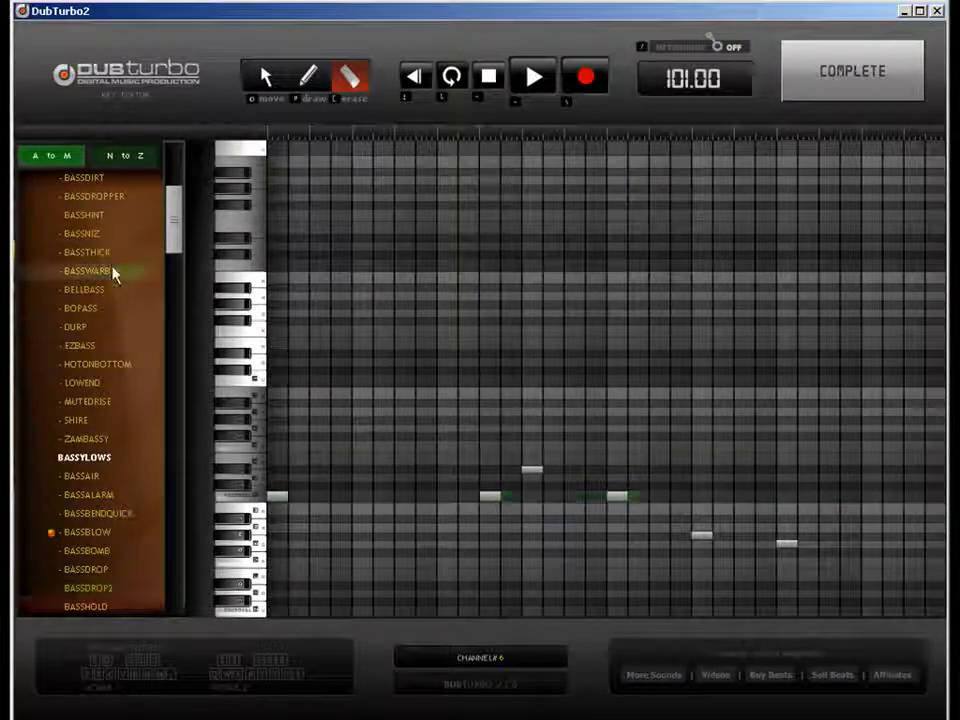
left_click_drag(172, 230, 175, 245)
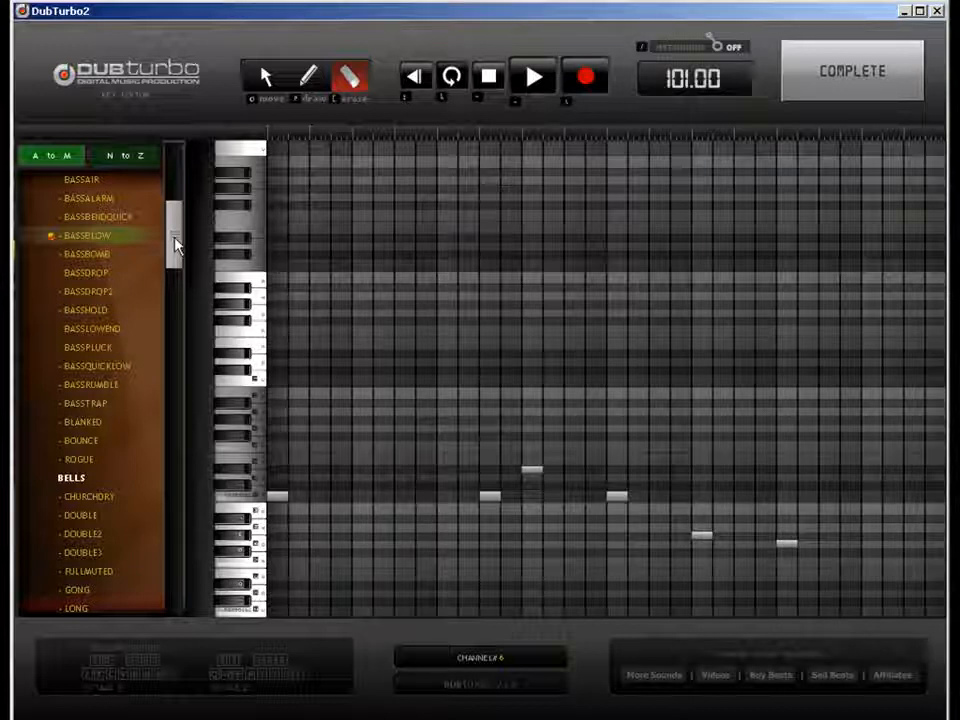
left_click_drag(175, 245, 173, 252)
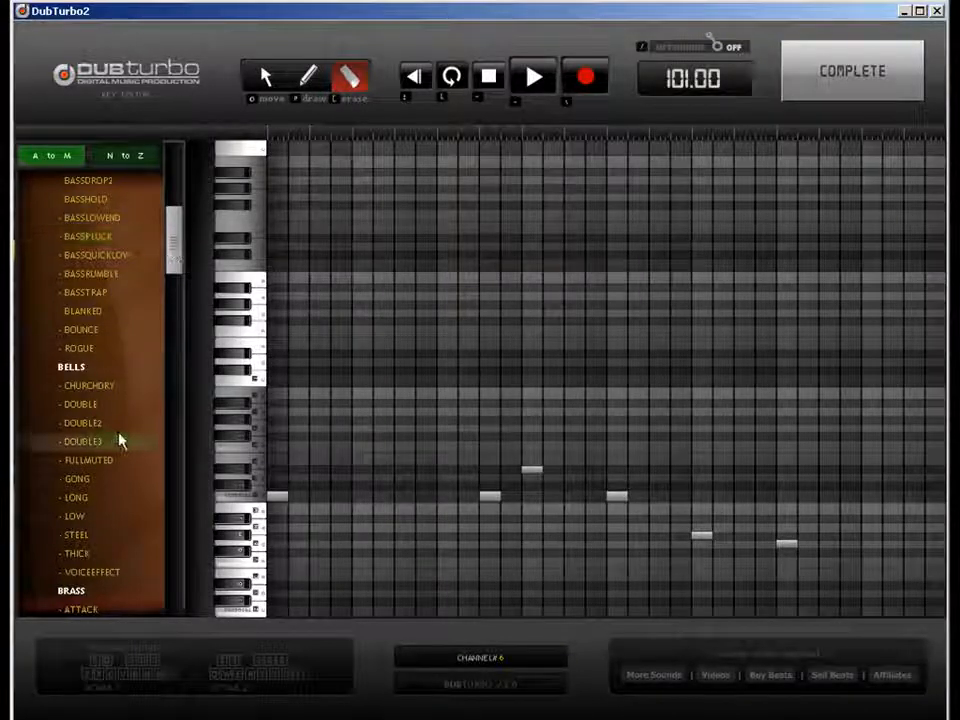
scroll(140, 162, "up", 7)
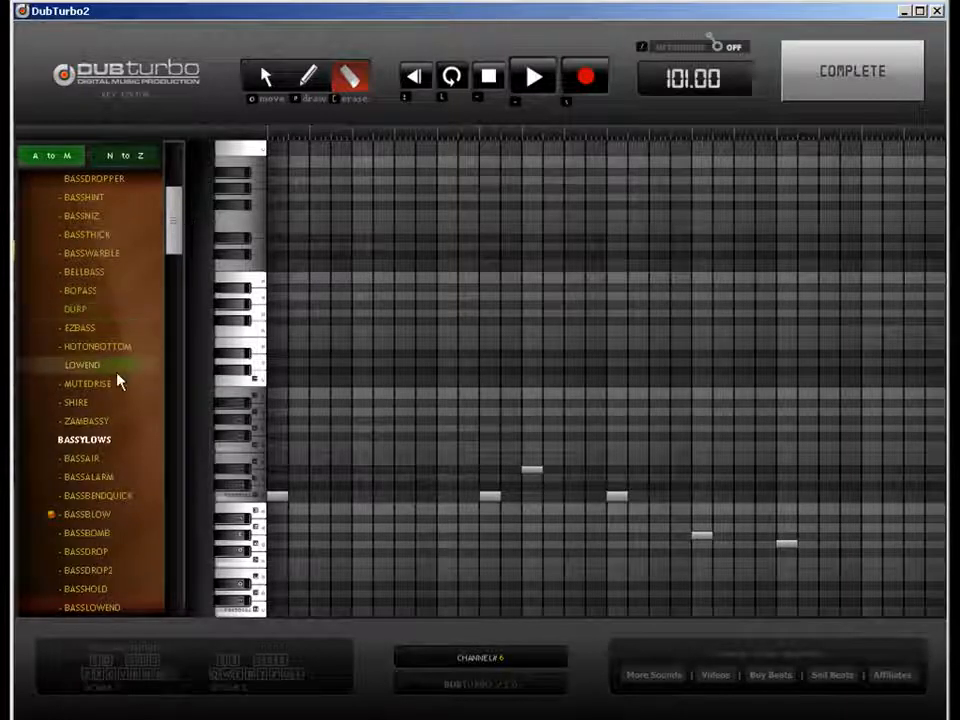
left_click(80, 551)
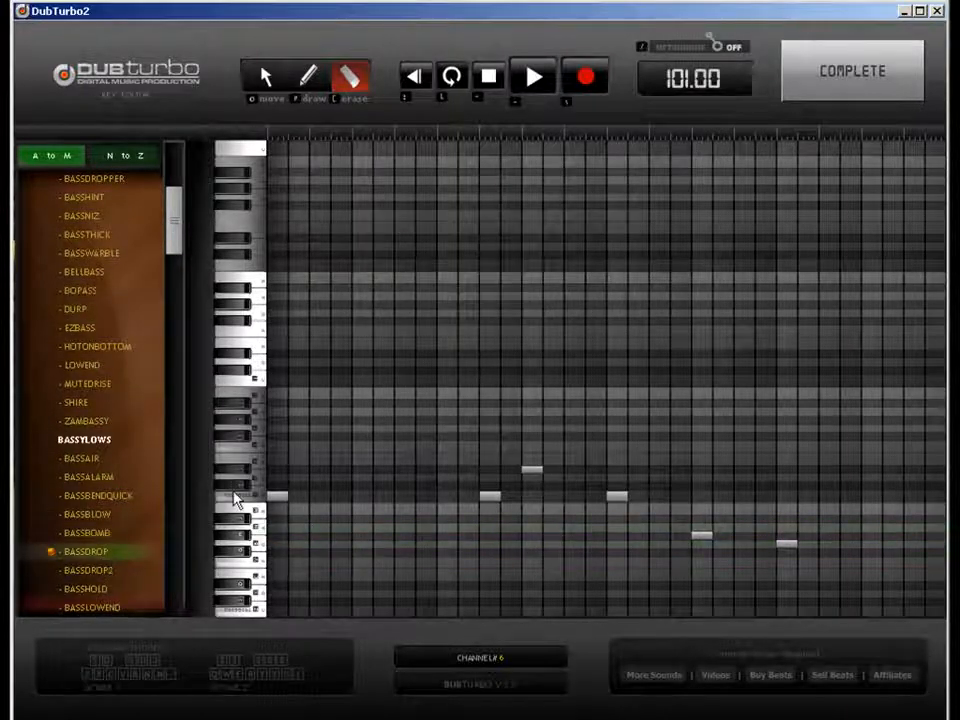
scroll(97, 428, "up", 3)
left_click(97, 428)
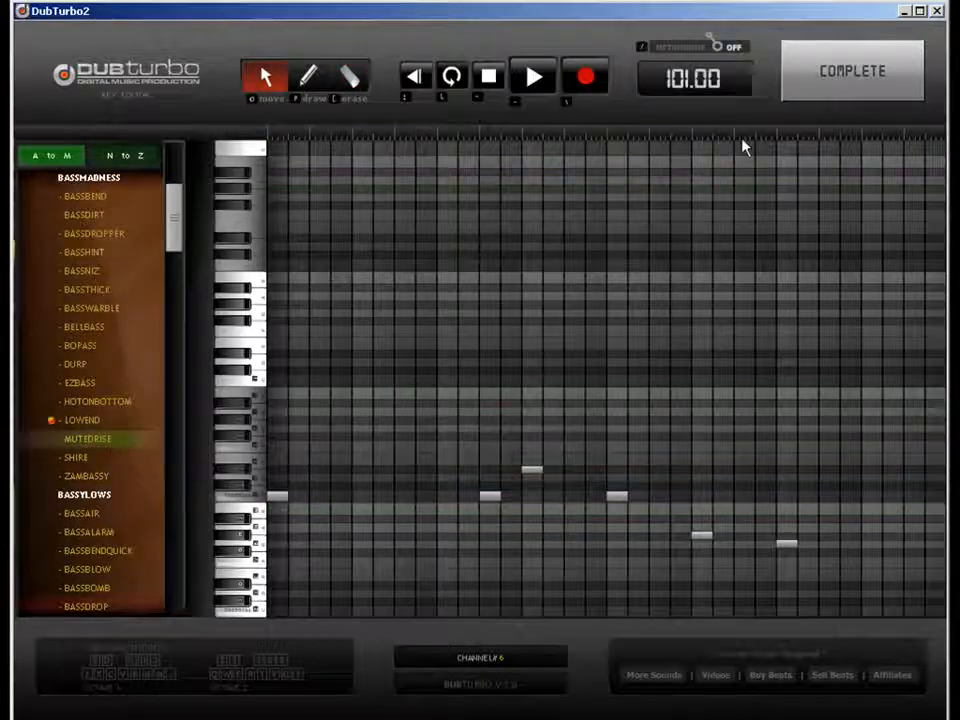
left_click(852, 70)
Step: Lower the LOWEND track's volume and draw a pattern across both bars on the FULLMUTED track
left_click_drag(237, 529, 286, 560)
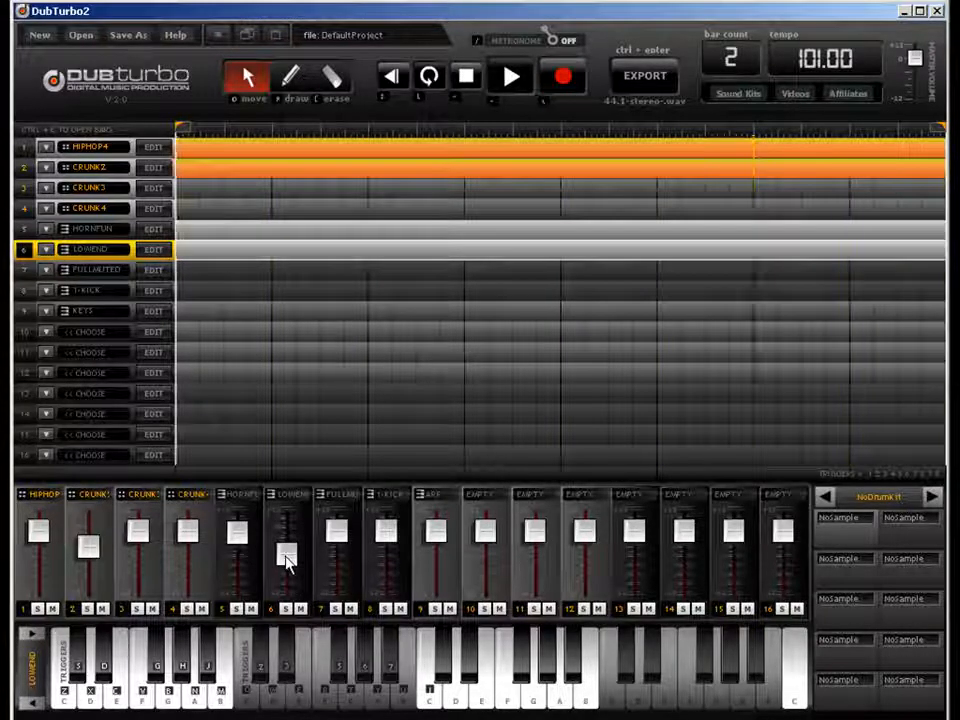
left_click(291, 80)
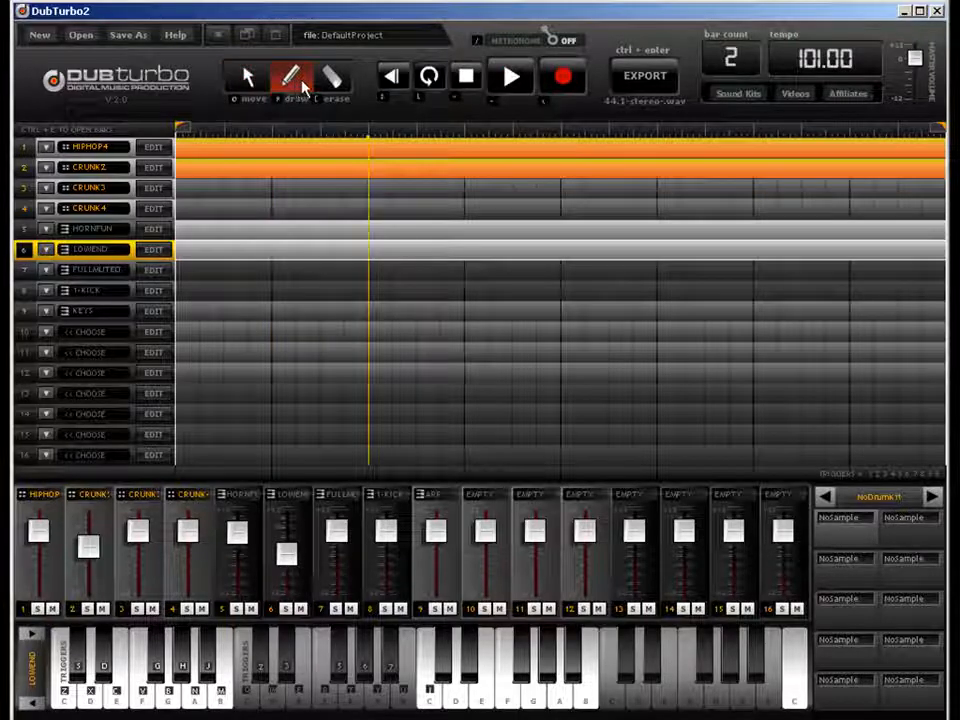
left_click_drag(197, 275, 940, 266)
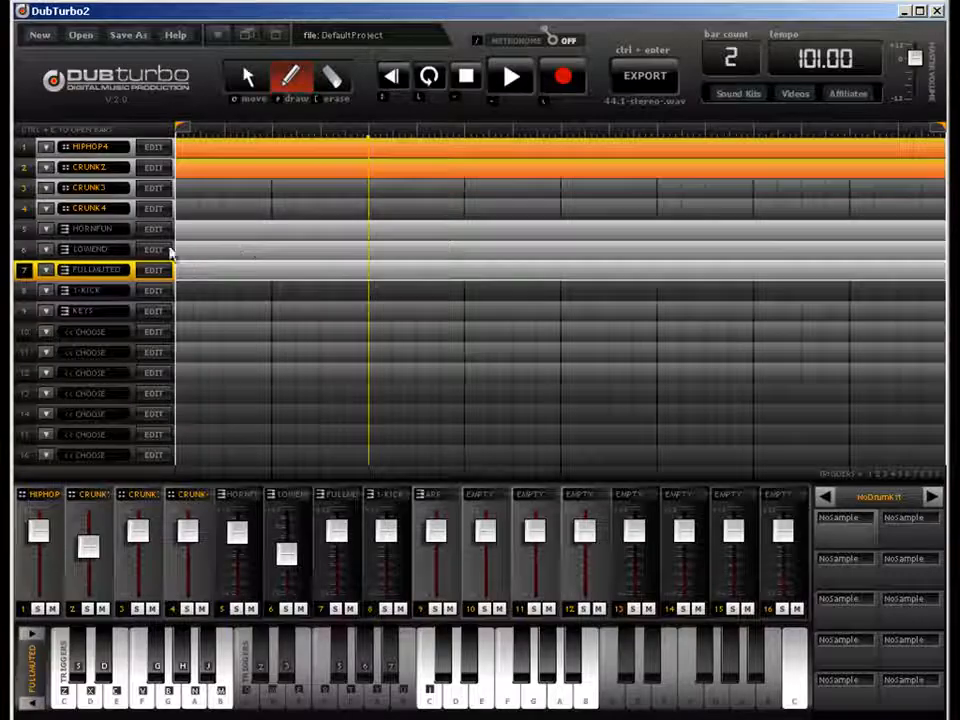
Step: Open the new FULLMUTED pattern in the key editor, try TRUMPHIT among the N to Z sounds, and change the sound to VIOLATINA
left_click(156, 270)
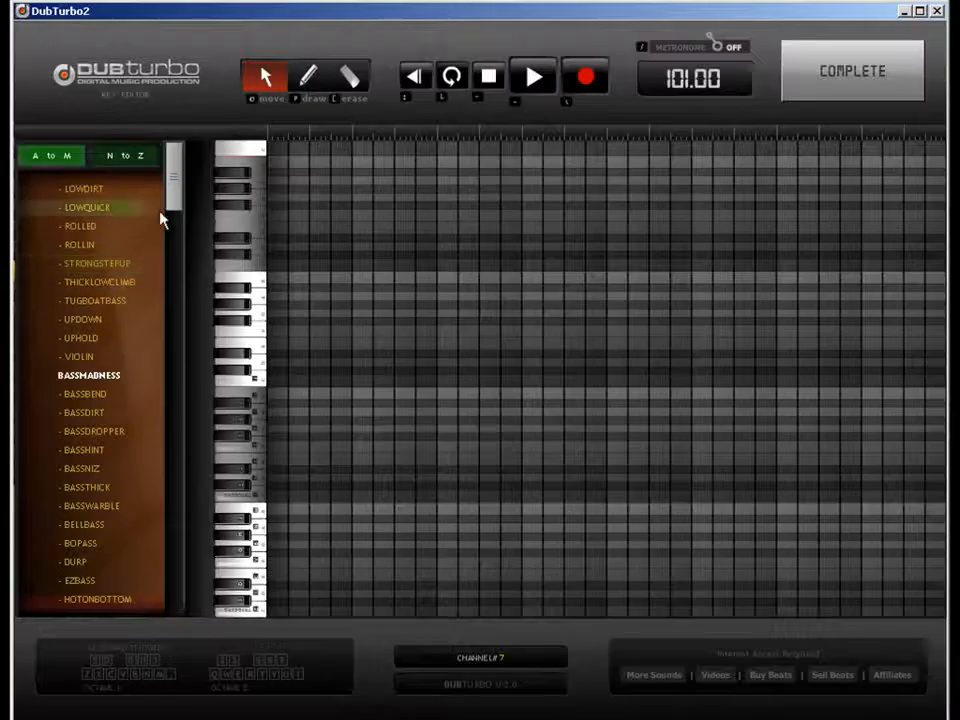
left_click(141, 163)
left_click_drag(174, 182, 174, 362)
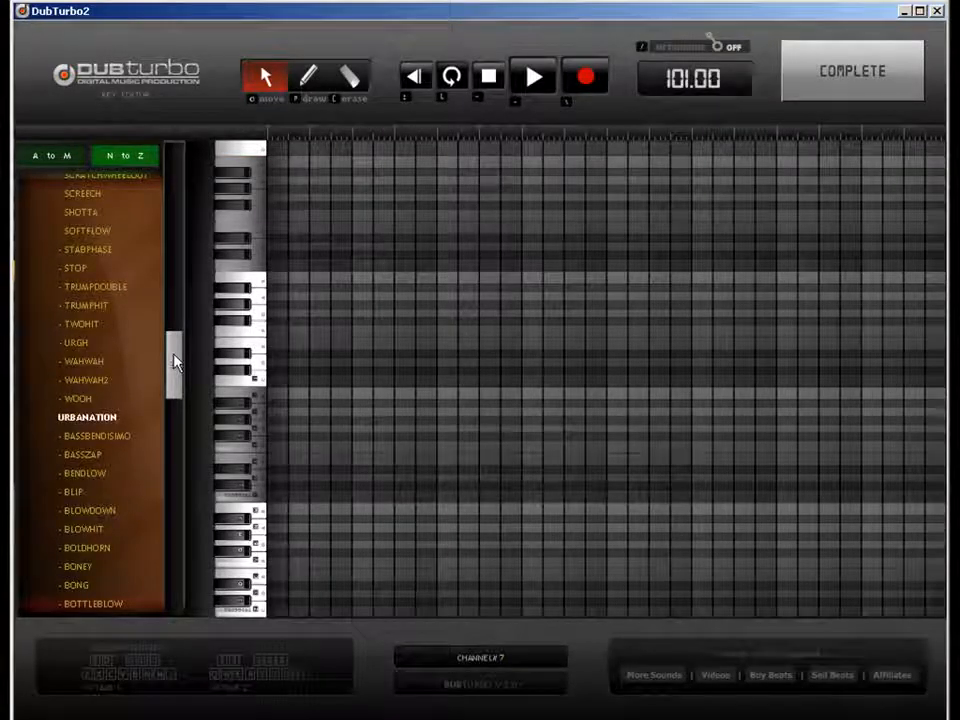
left_click(97, 306)
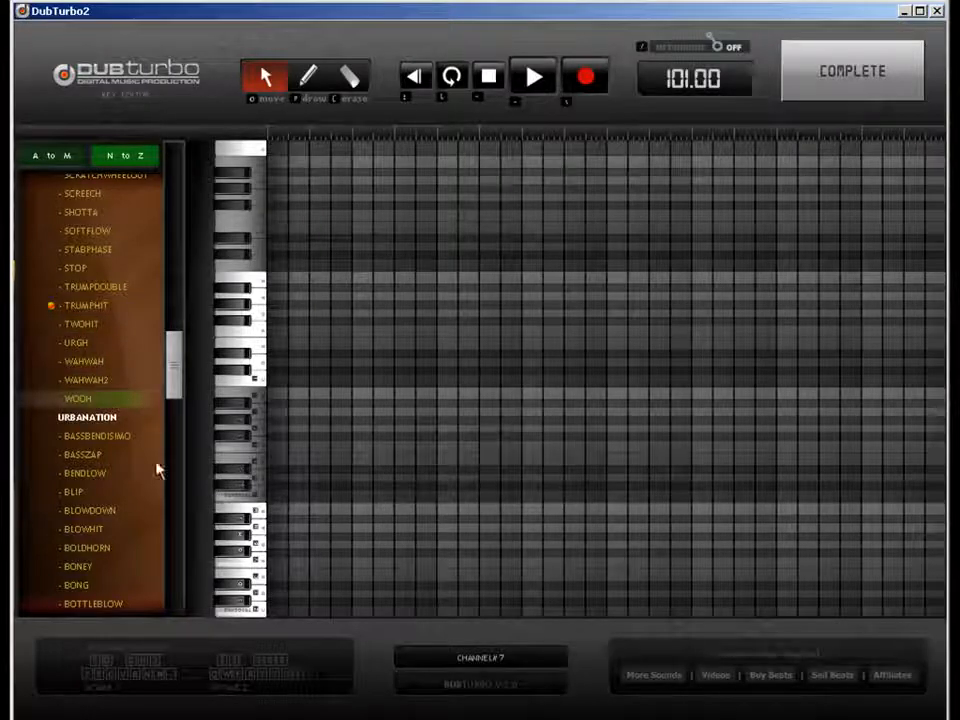
left_click(129, 384)
left_click(97, 475)
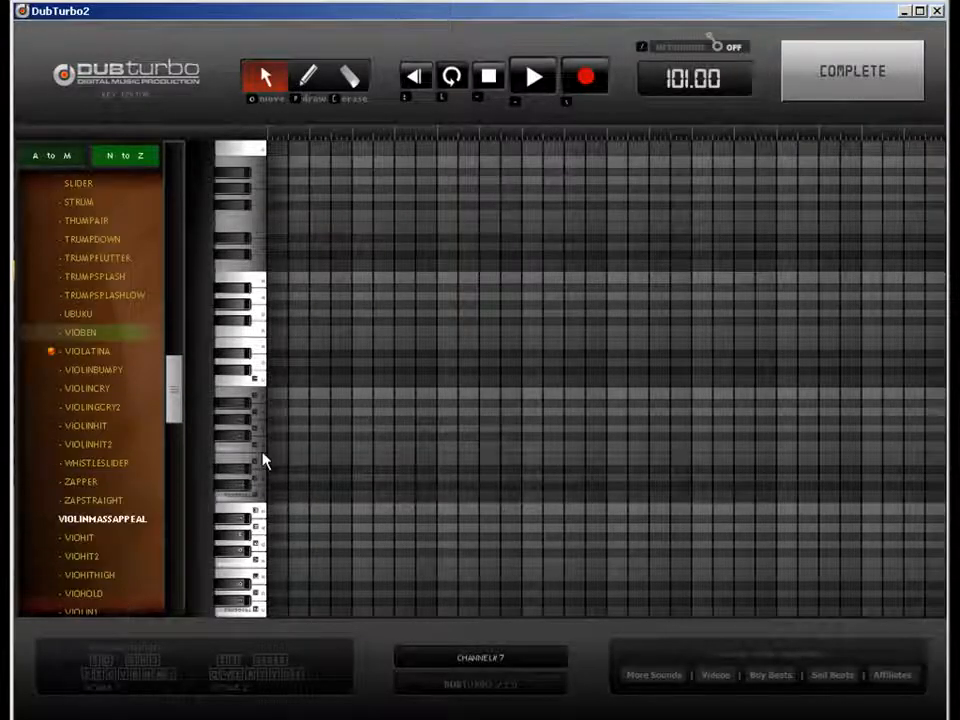
Step: Draw G# notes on steps 11 and 15, G notes on steps 13 and 17, and an F note on step 21
key("p")
left_click(491, 422)
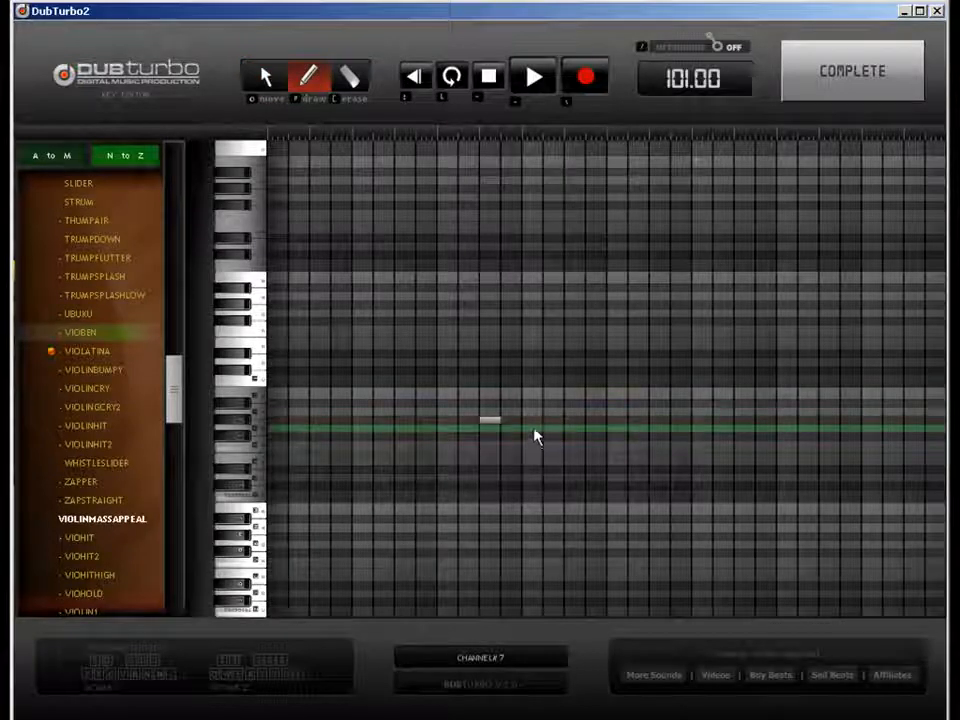
left_click(533, 429)
left_click(575, 421)
left_click(618, 430)
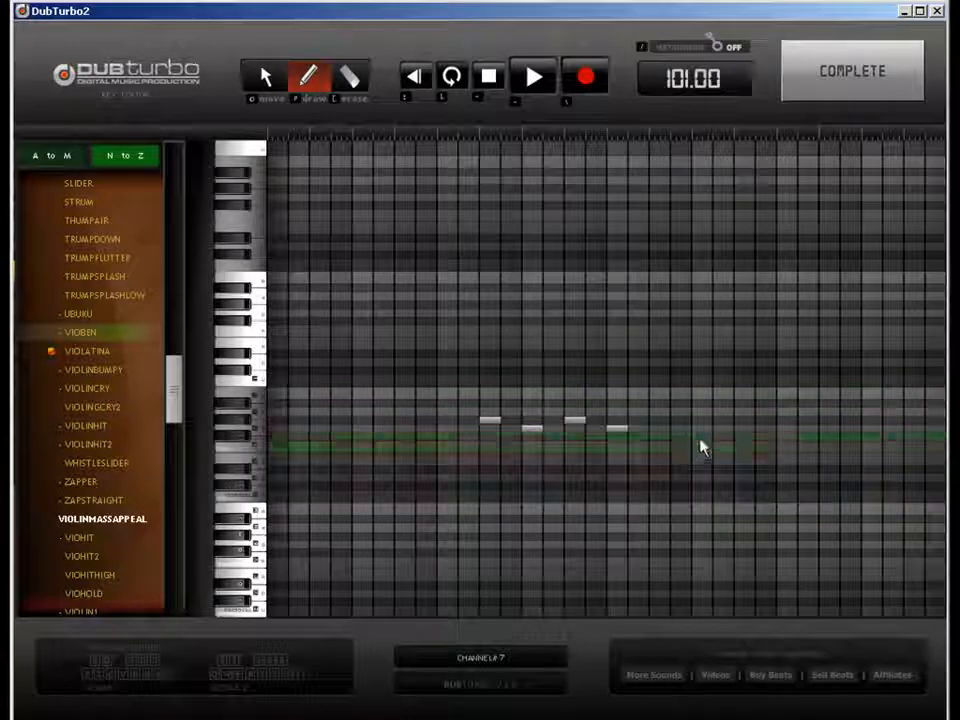
left_click(702, 448)
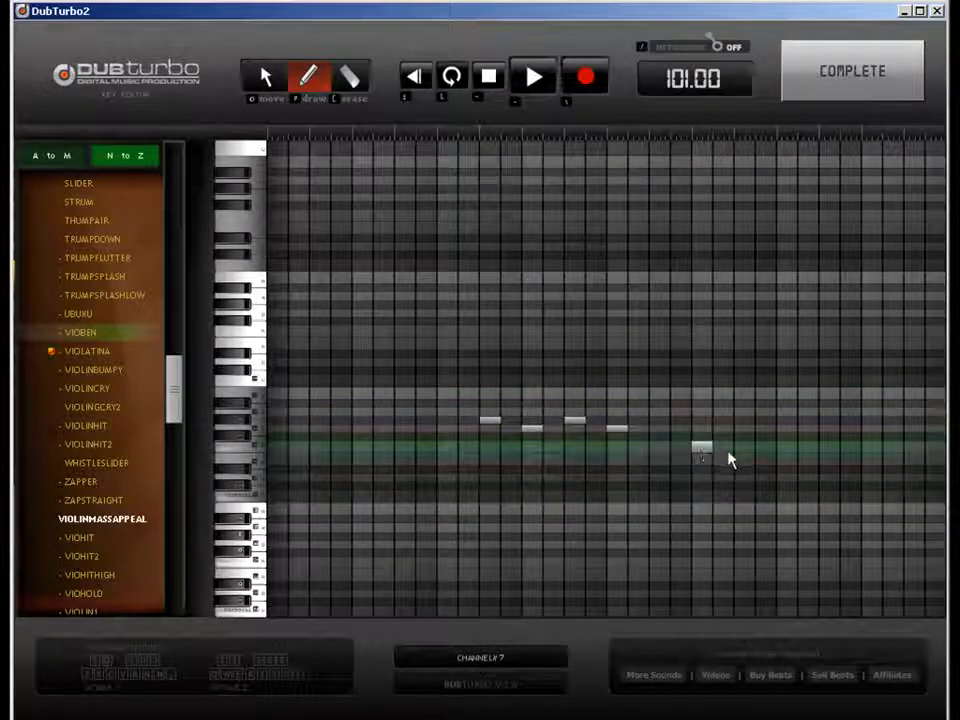
Step: Continue the descending line with D# on step 25, D on step 27 and C on steps 29 and 31
left_click(786, 470)
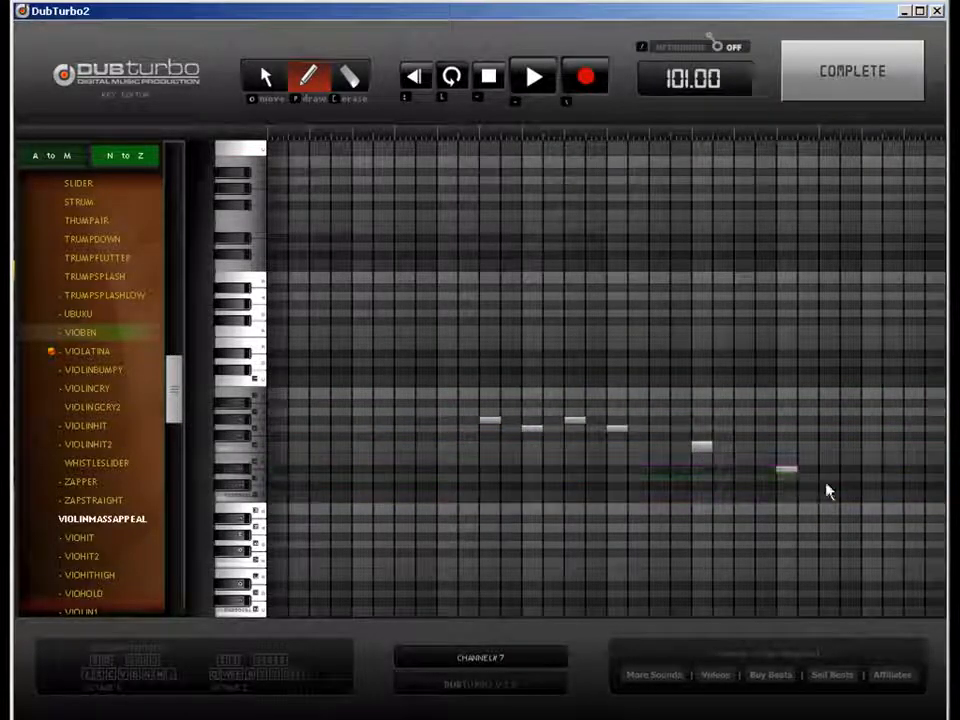
left_click(829, 478)
left_click(871, 497)
left_click(914, 497)
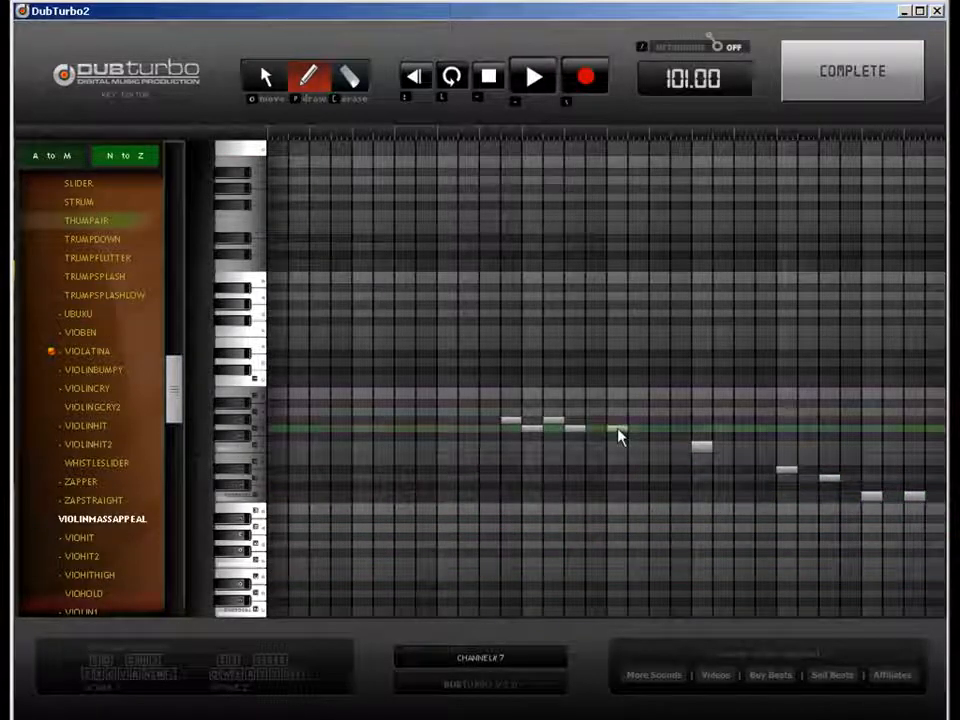
Step: Rework the line to G# on step 14 and G on steps 15 to 17, adding F on steps 20 and 24 and D on step 28
left_click(619, 430)
left_click(683, 449)
left_click(767, 450)
left_click(850, 479)
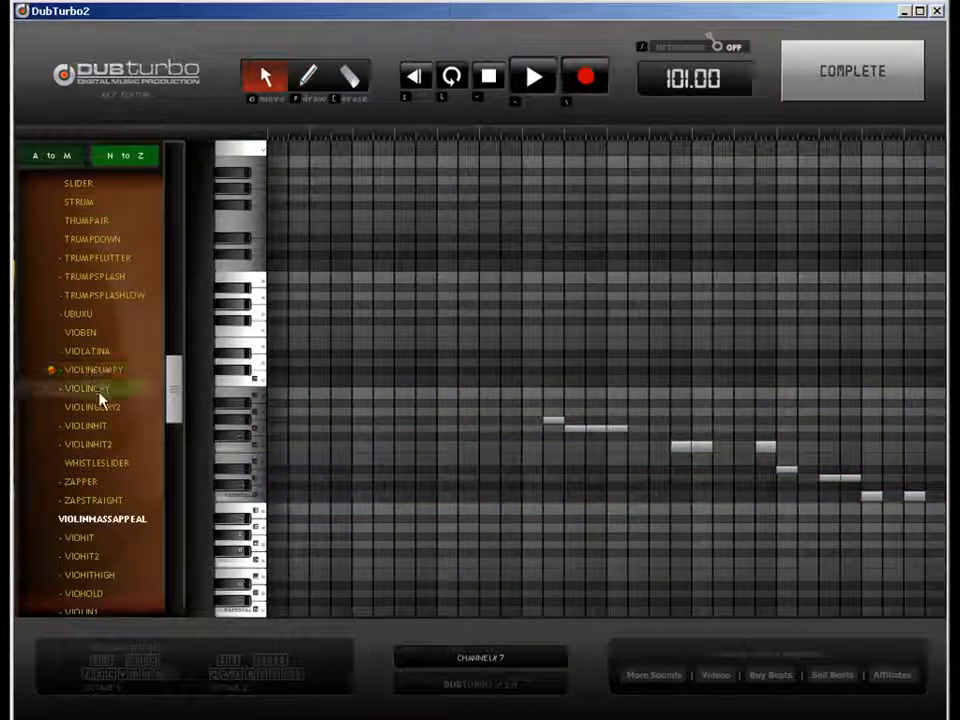
Step: Try the VIOLINCRY sound for the violin line and change it to VIOLINHIT
left_click(99, 391)
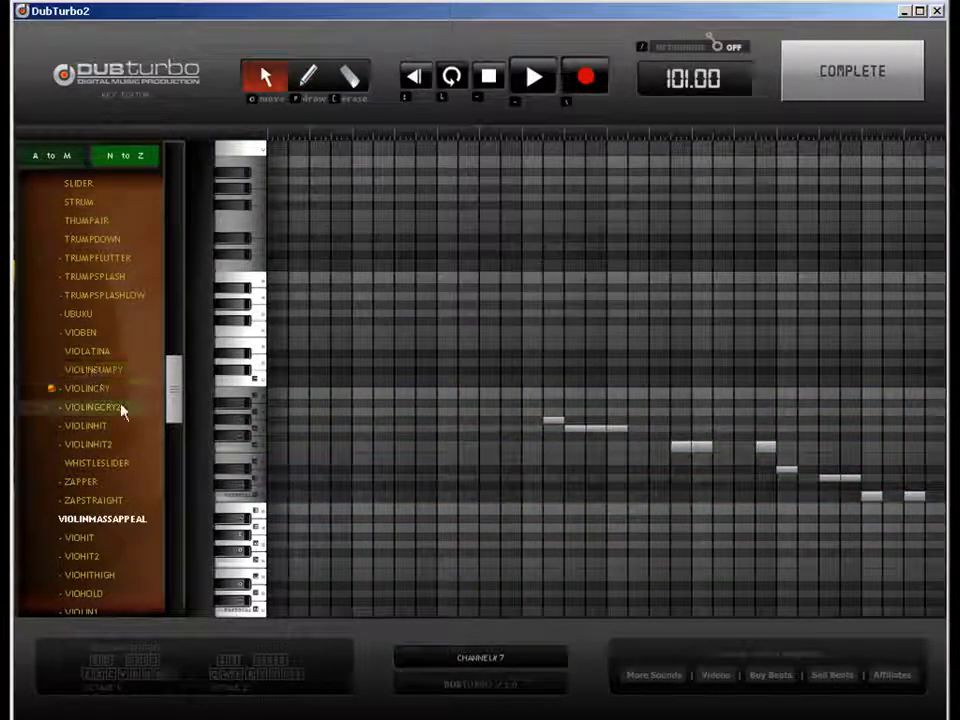
left_click(123, 428)
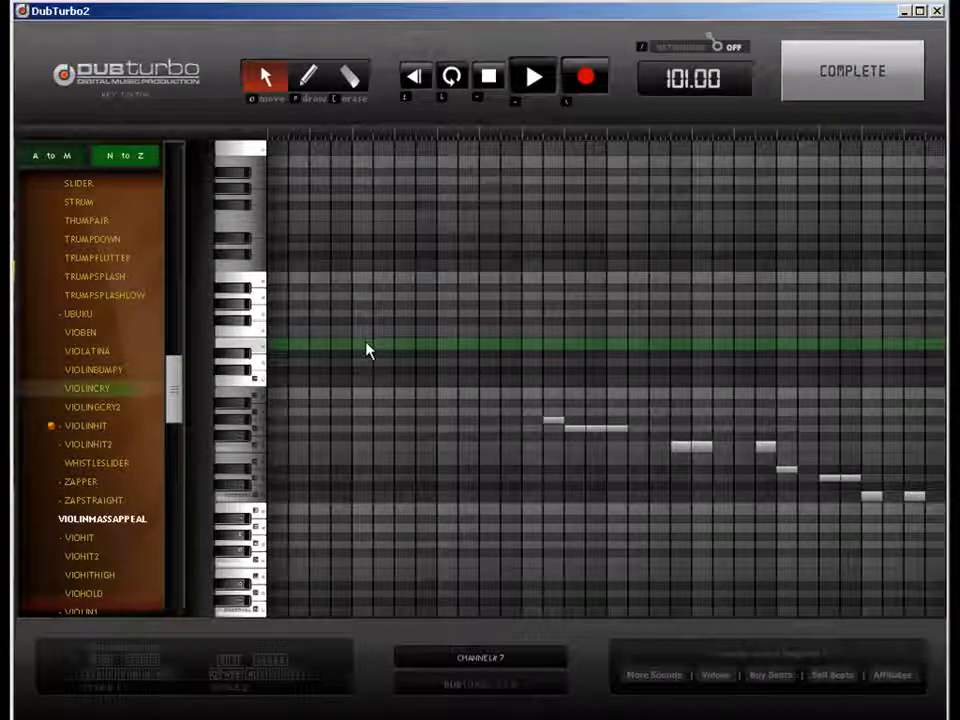
Step: Add a C note on step 1, a high C on step 9 and a G# on step 11, and return to the arrangement
left_click(310, 80)
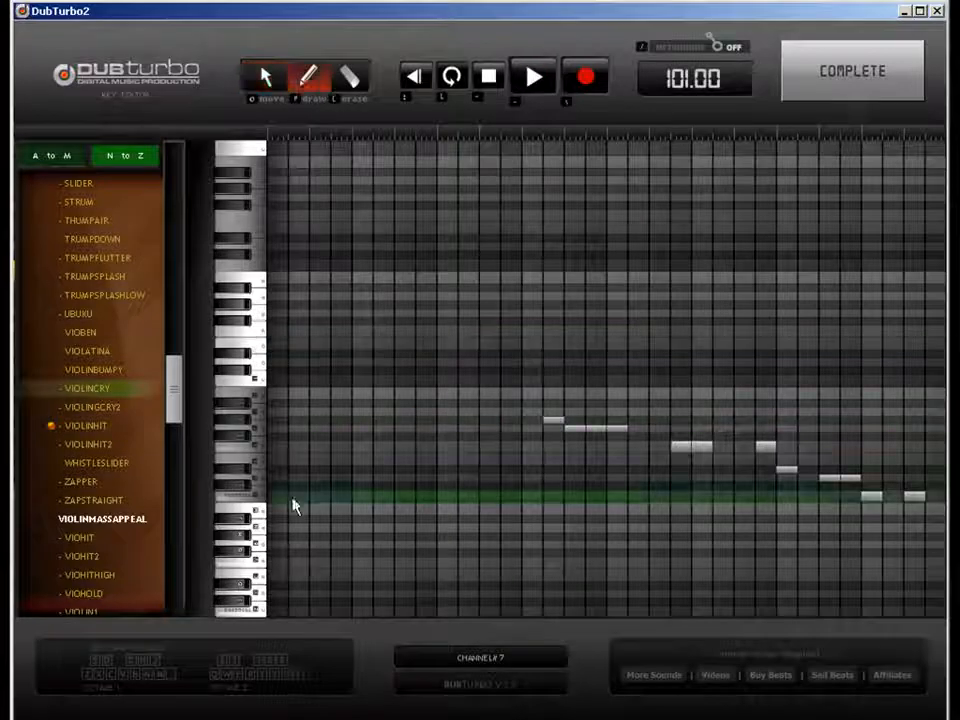
left_click(281, 498)
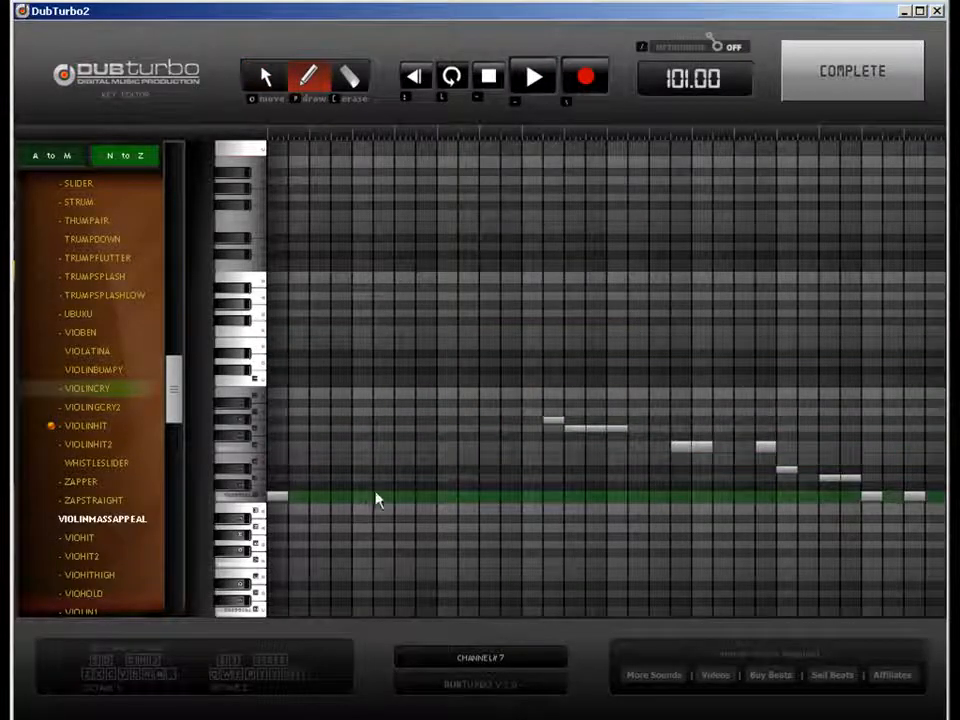
left_click(489, 419)
left_click(446, 380)
key("e")
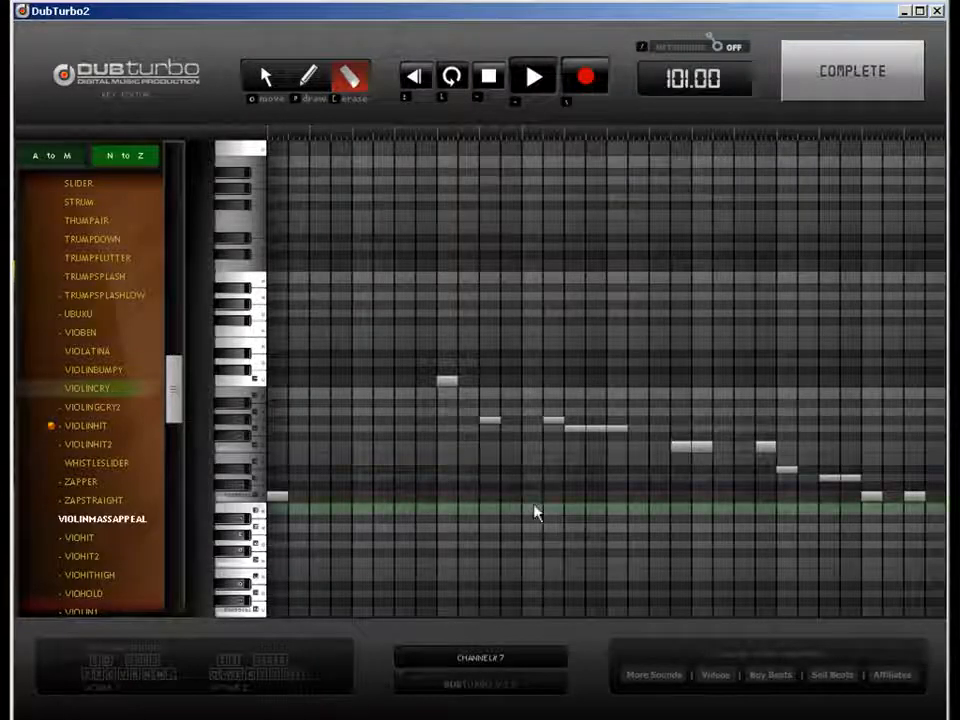
left_click(814, 79)
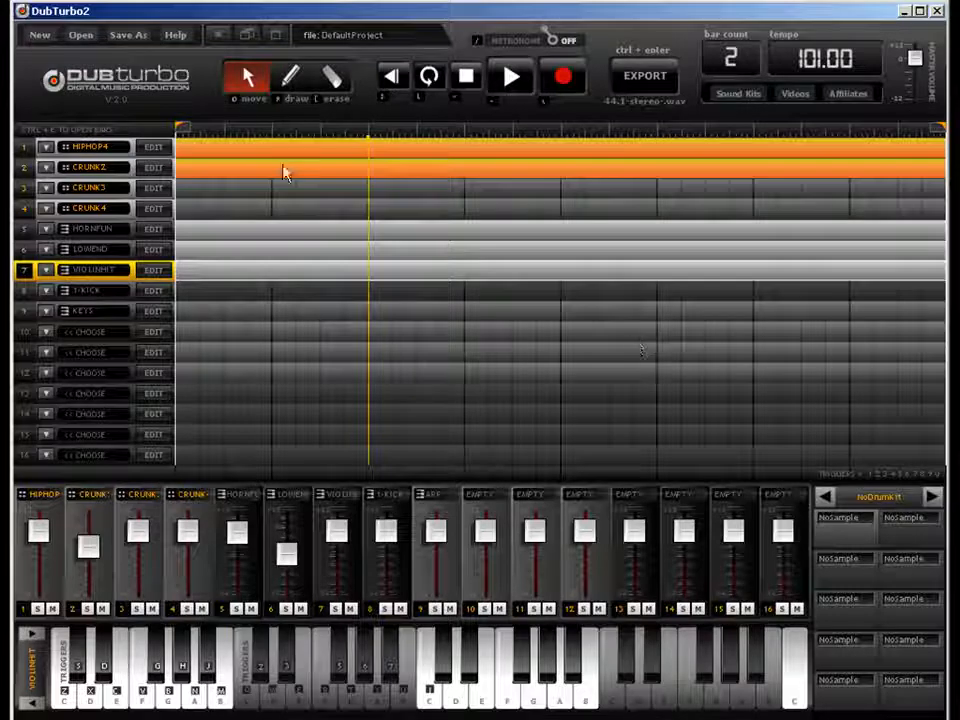
Step: Open and close the editors of the VIOLINHIT and CRUNK2 tracks in turn to look over their patterns
left_click(155, 272)
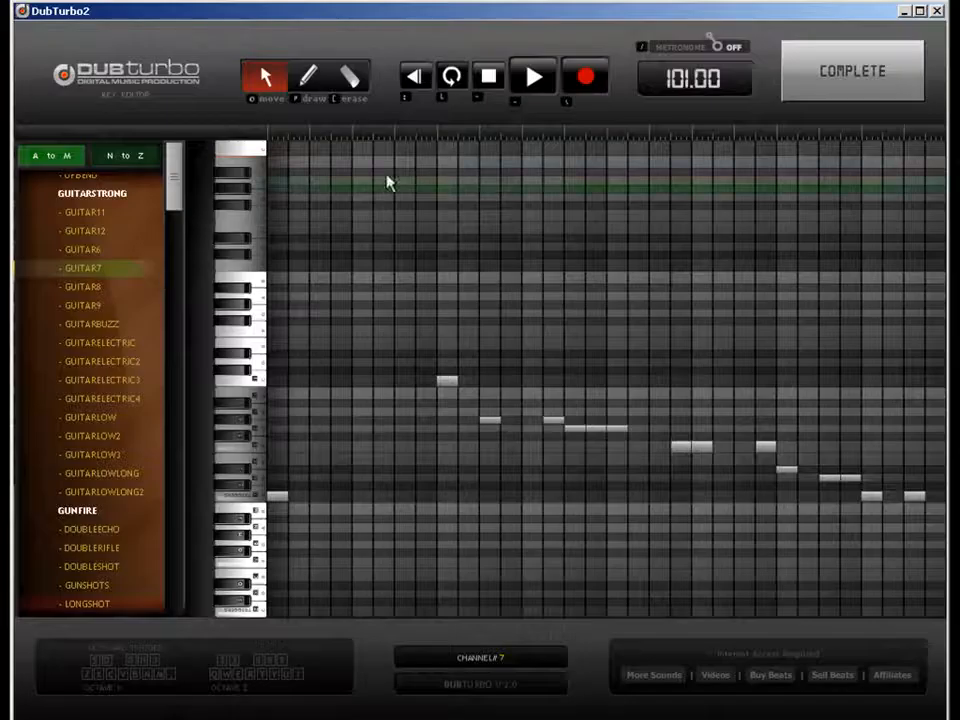
left_click(785, 92)
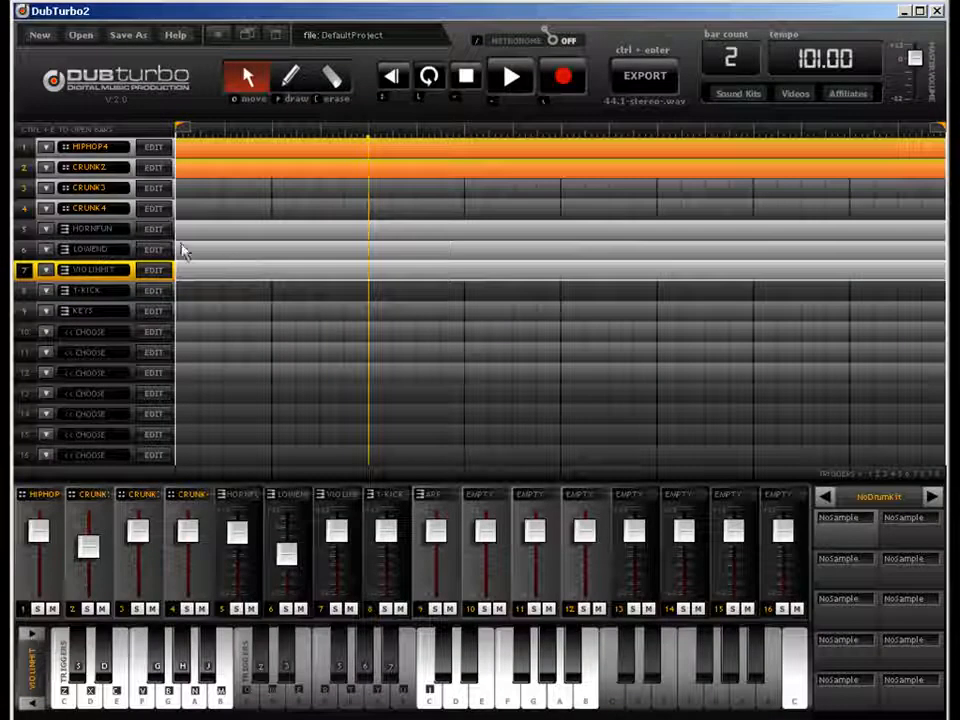
left_click(158, 192)
left_click(154, 227)
left_click(197, 166)
left_click(156, 168)
left_click(826, 62)
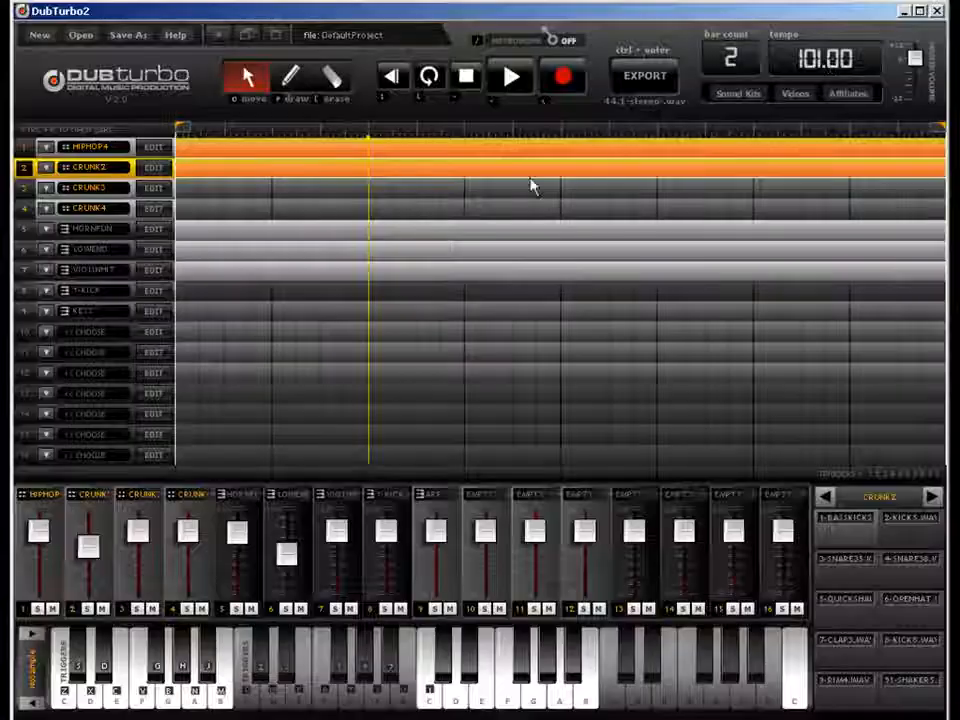
left_click(289, 272)
key("ctrl+e")
key("ctrl+e")
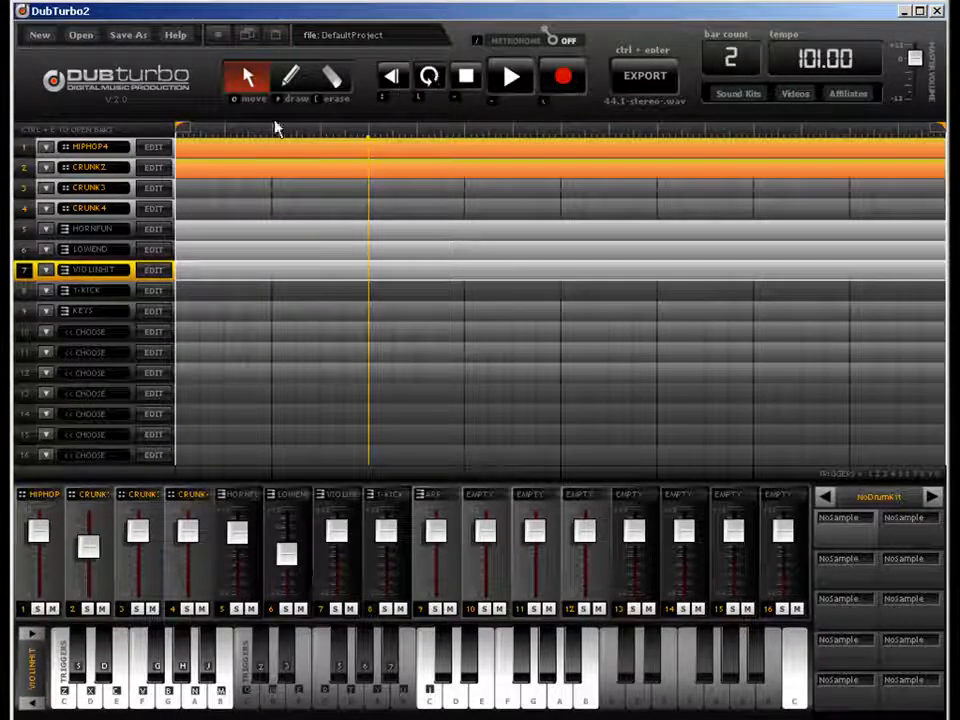
Step: Try looping shorter sections by moving the loop start marker further into the arrangement, and reset it to the beginning
left_click_drag(183, 128, 480, 138)
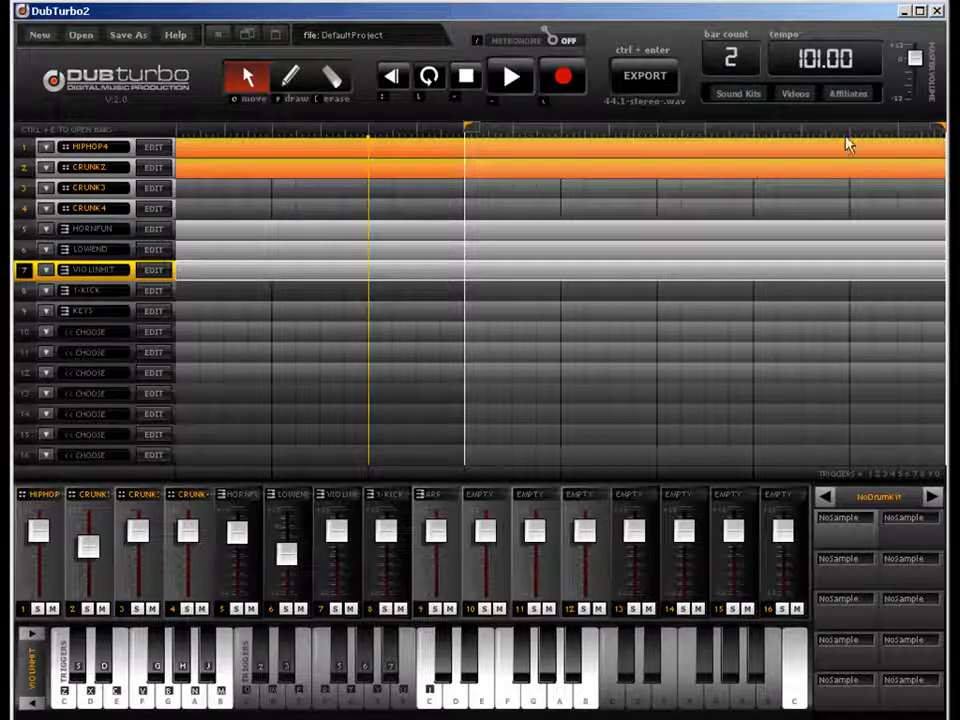
left_click_drag(846, 136, 662, 136)
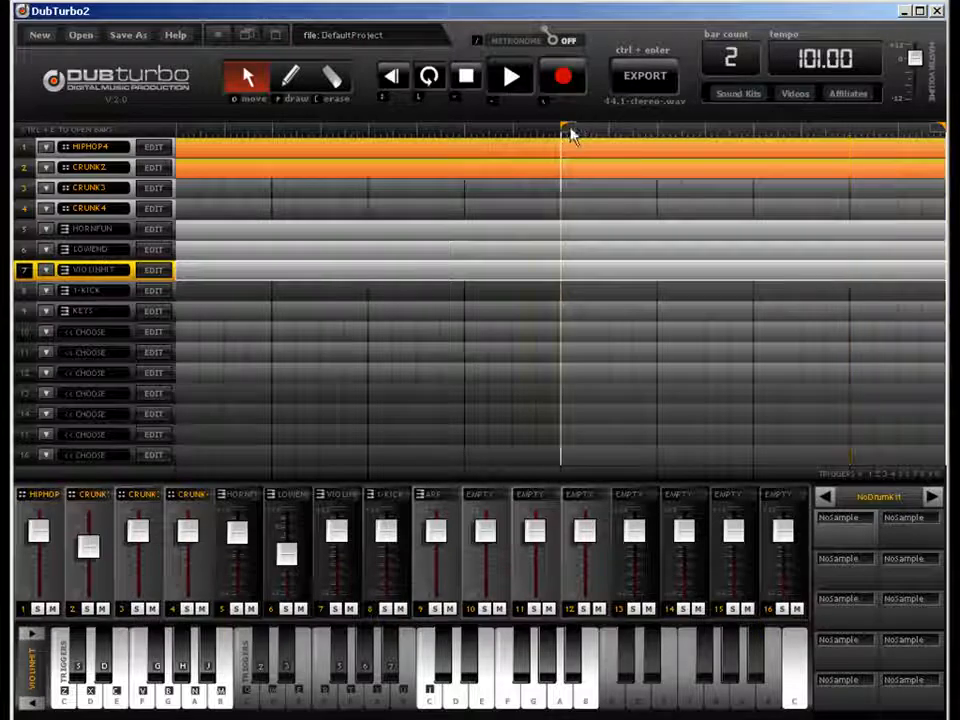
left_click_drag(567, 133, 143, 131)
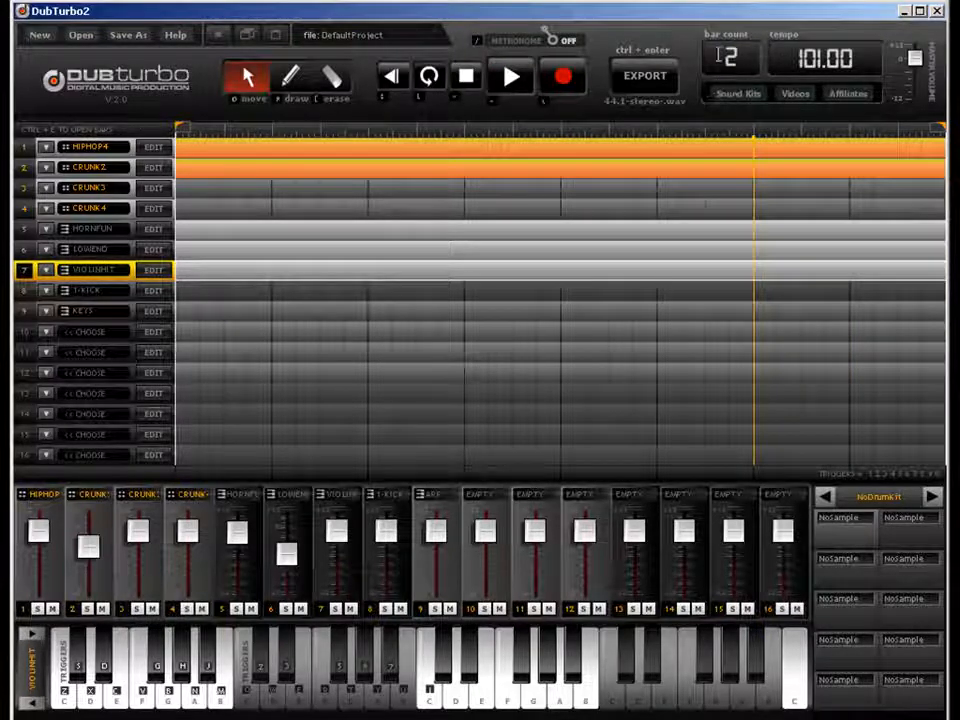
Step: Set the bar count to 8 and extend the loop end marker to the end of the last bar
double_click(731, 58)
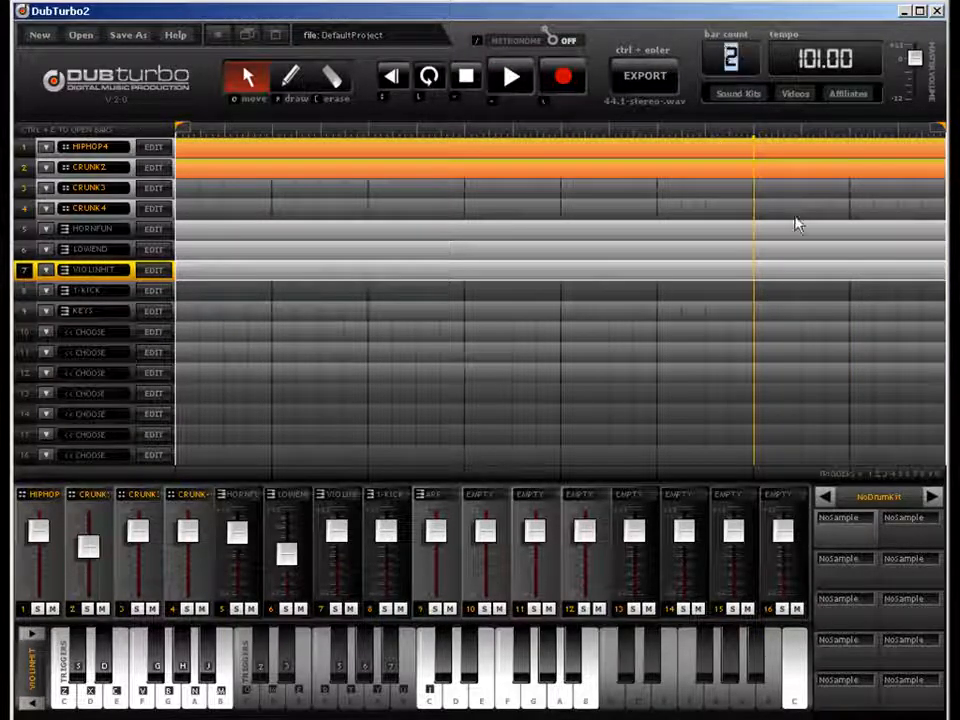
type("8")
key("Return")
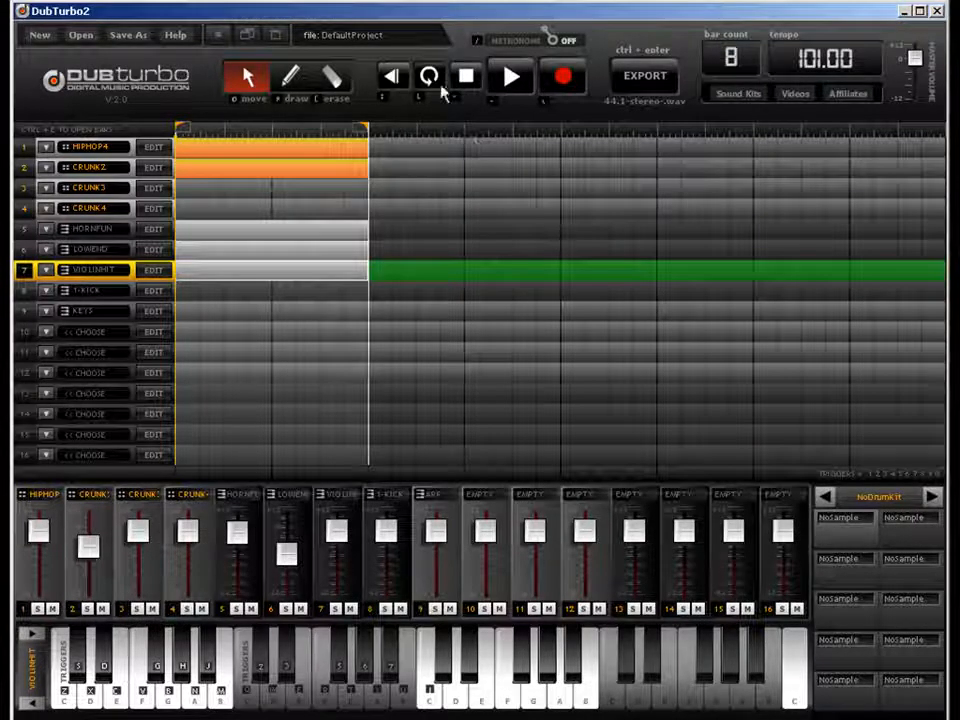
mouse_move(363, 128)
left_mouse_down()
mouse_move(693, 126)
mouse_move(907, 111)
left_mouse_up()
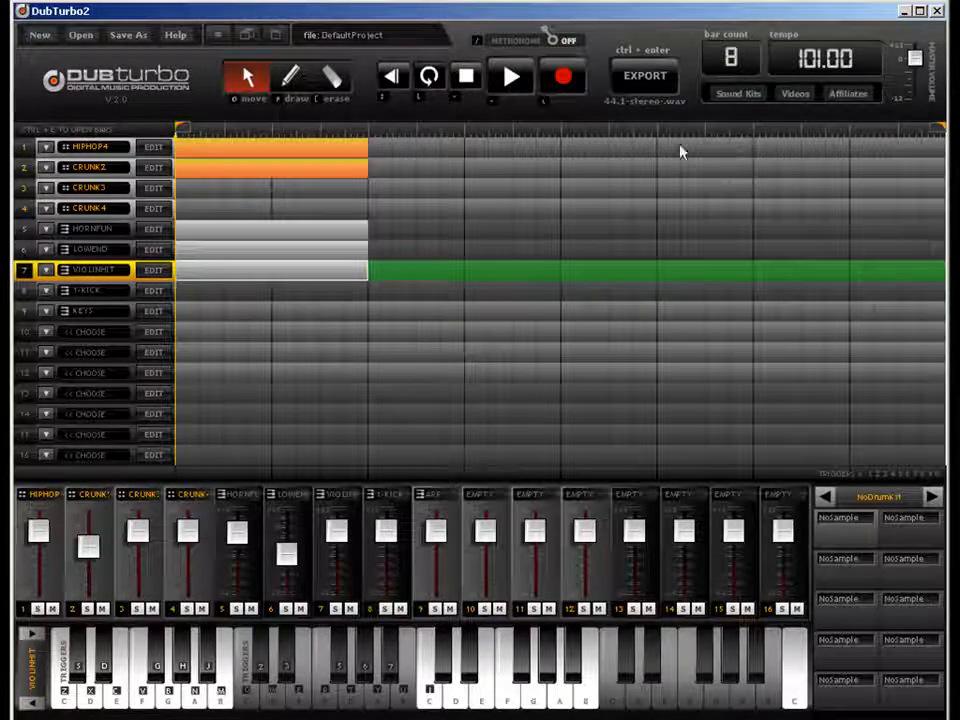
Step: Try copying the HIPHOP4 clip into bars 3 and 4, and erase the copy
left_click(214, 155)
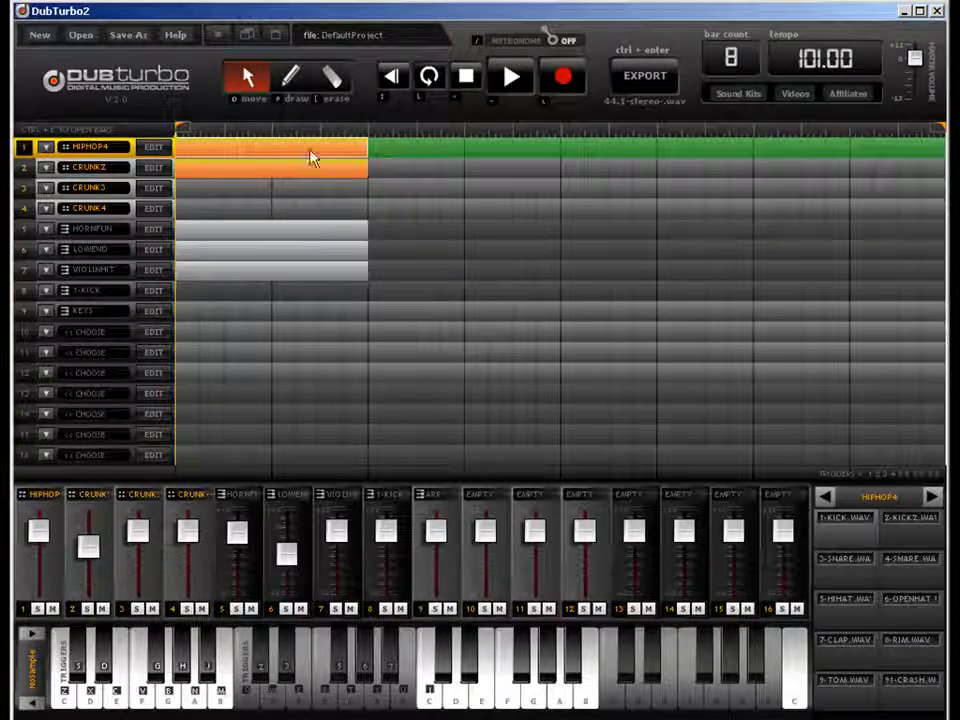
left_click_drag(298, 156, 519, 128)
left_click(329, 86)
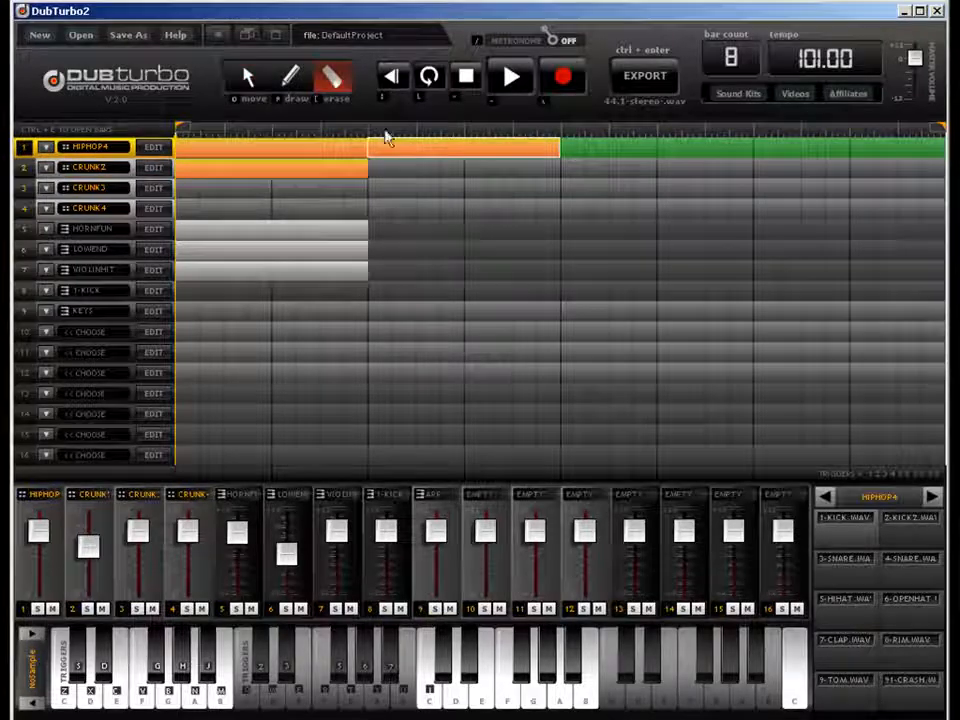
left_click(467, 150)
left_click(246, 82)
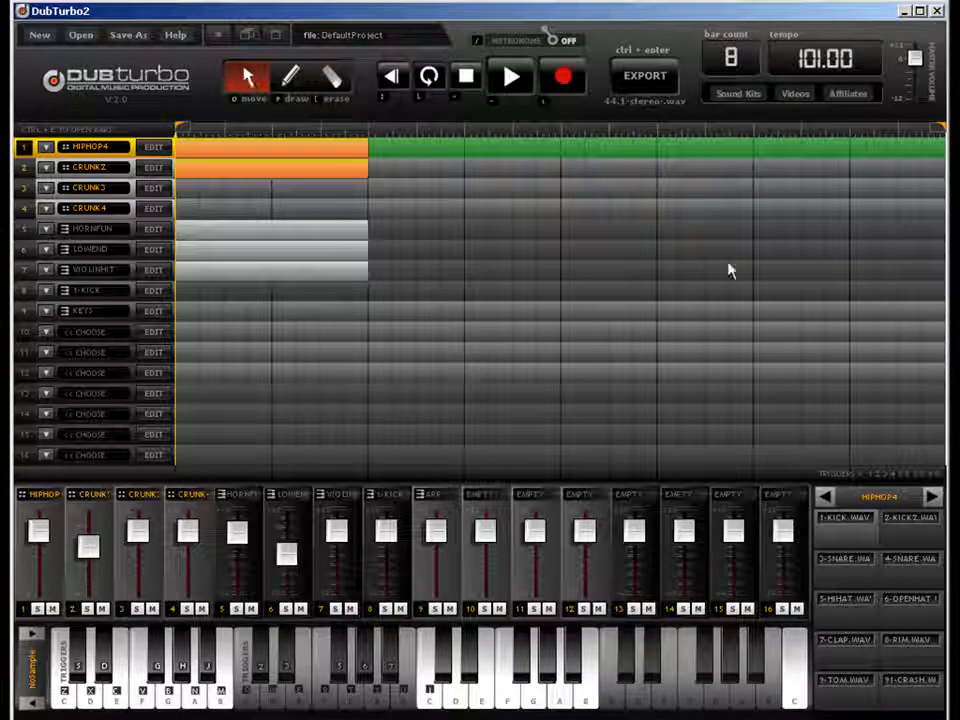
Step: Copy the HIPHOP4, CRUNK2, HORNFUN, LOWEND and VIOLINHIT clips together into bars 3 and 4, and set the loop end after bar 4
left_click(358, 149)
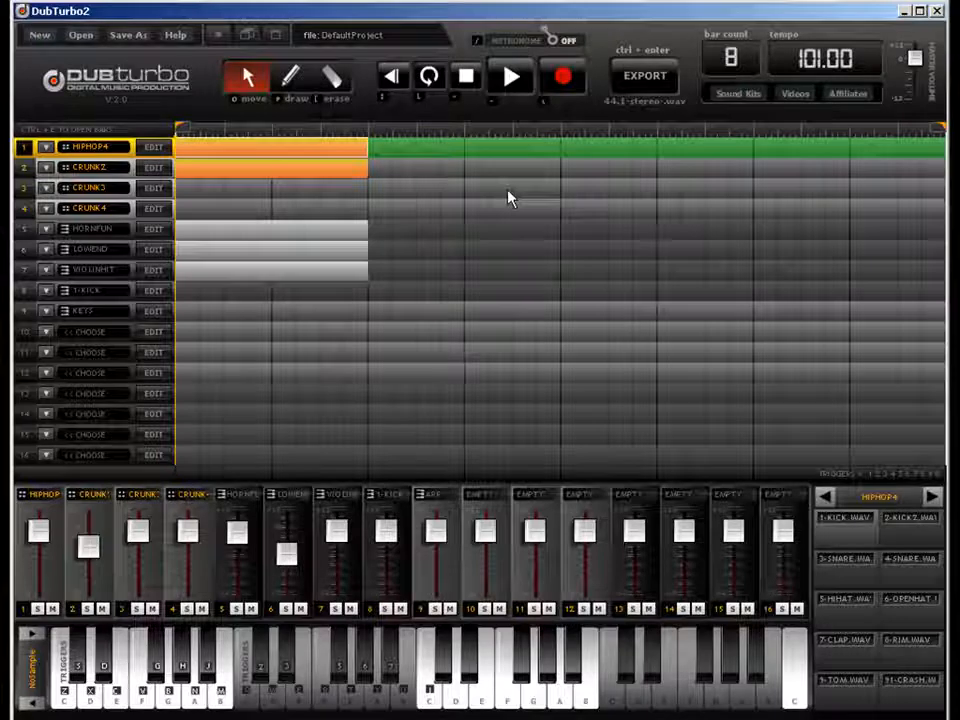
left_click(341, 177)
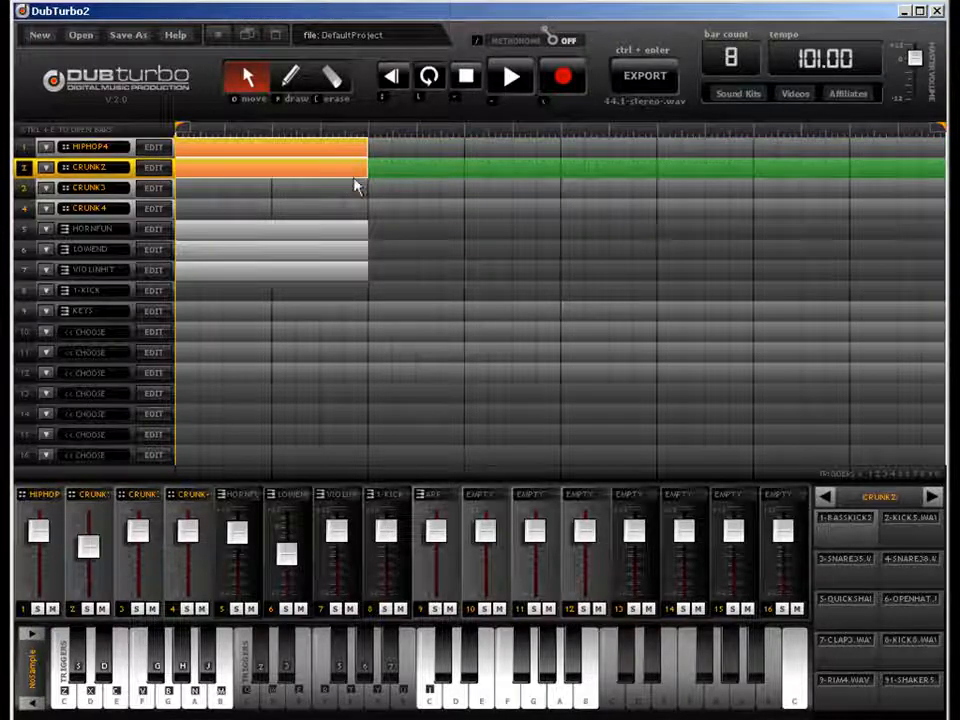
left_click(330, 234)
left_click(348, 254)
left_click(362, 274)
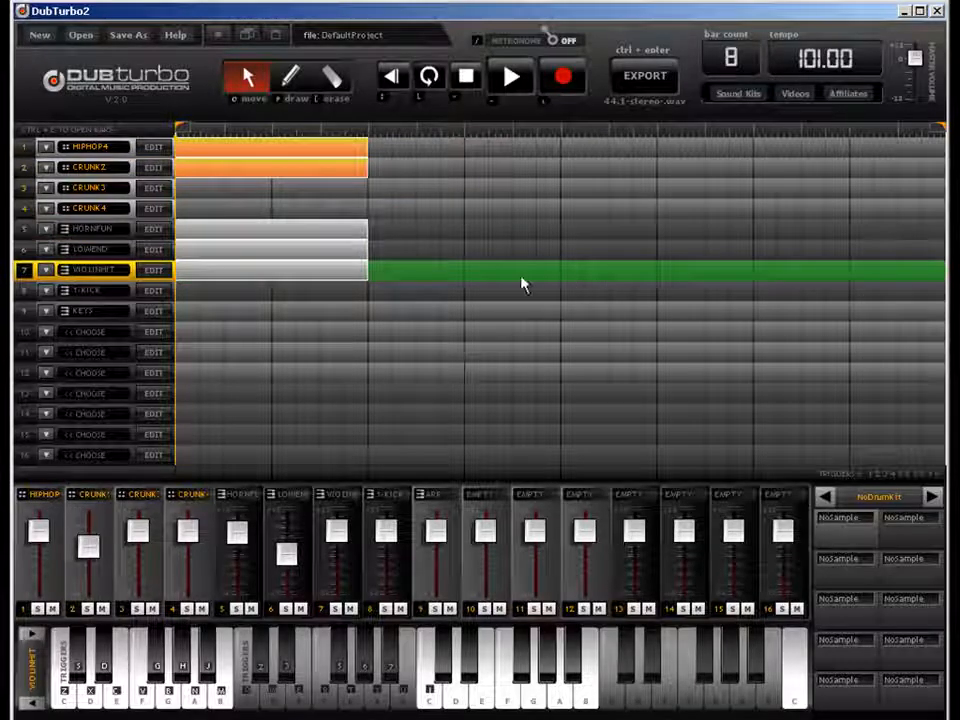
left_click_drag(343, 176, 522, 183)
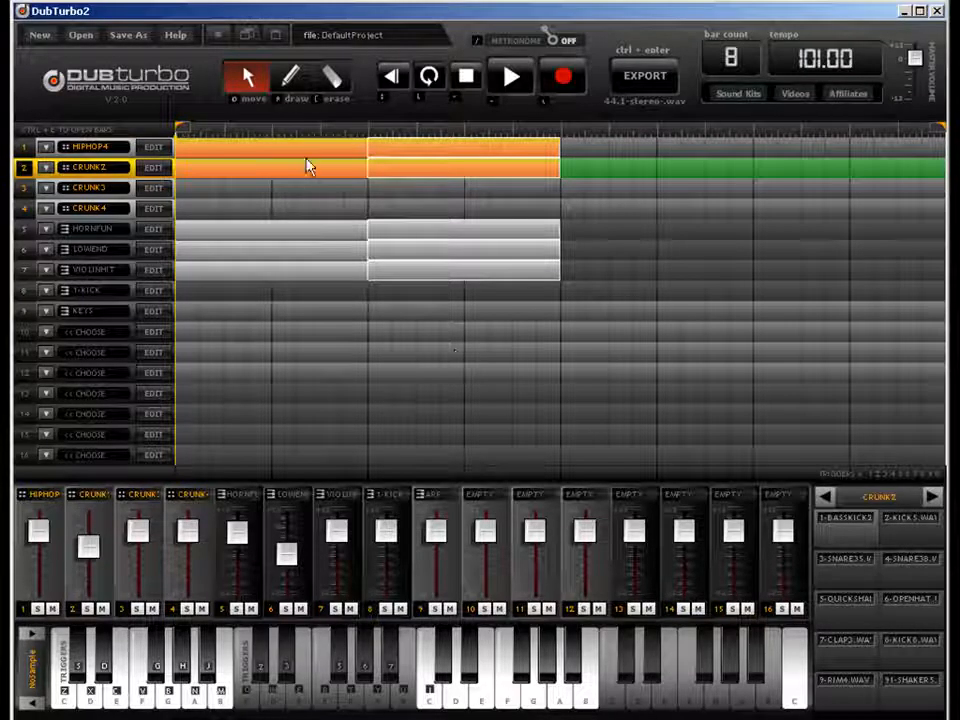
left_click_drag(933, 135, 557, 150)
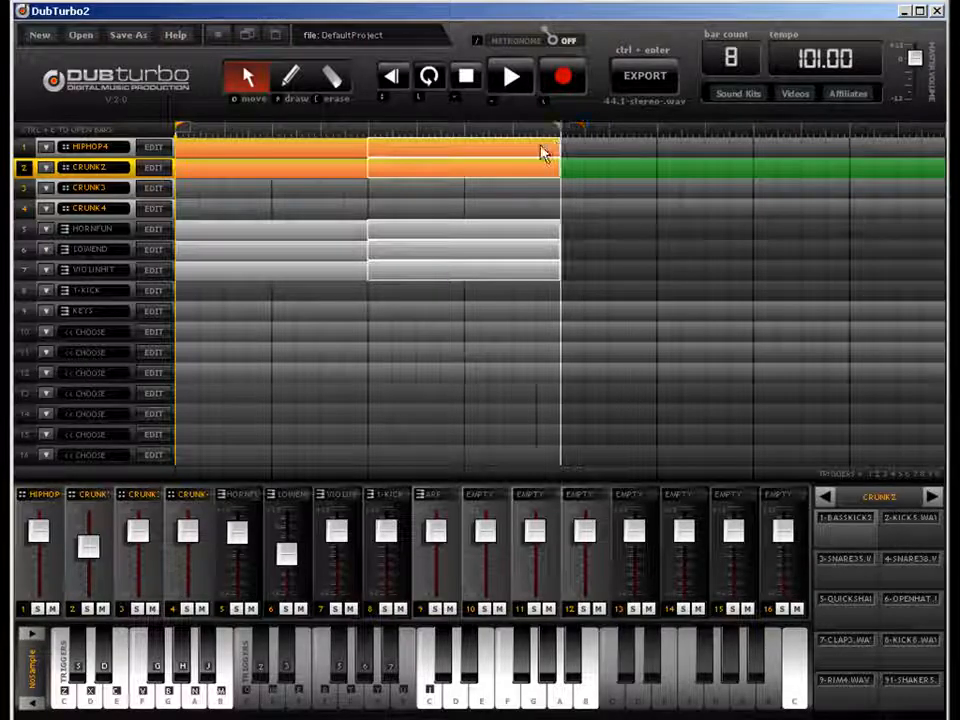
Step: Open the second HIPHOP4 clip for editing and add kicks on its last four steps, 29 to 32
left_click(457, 190)
left_click(454, 149)
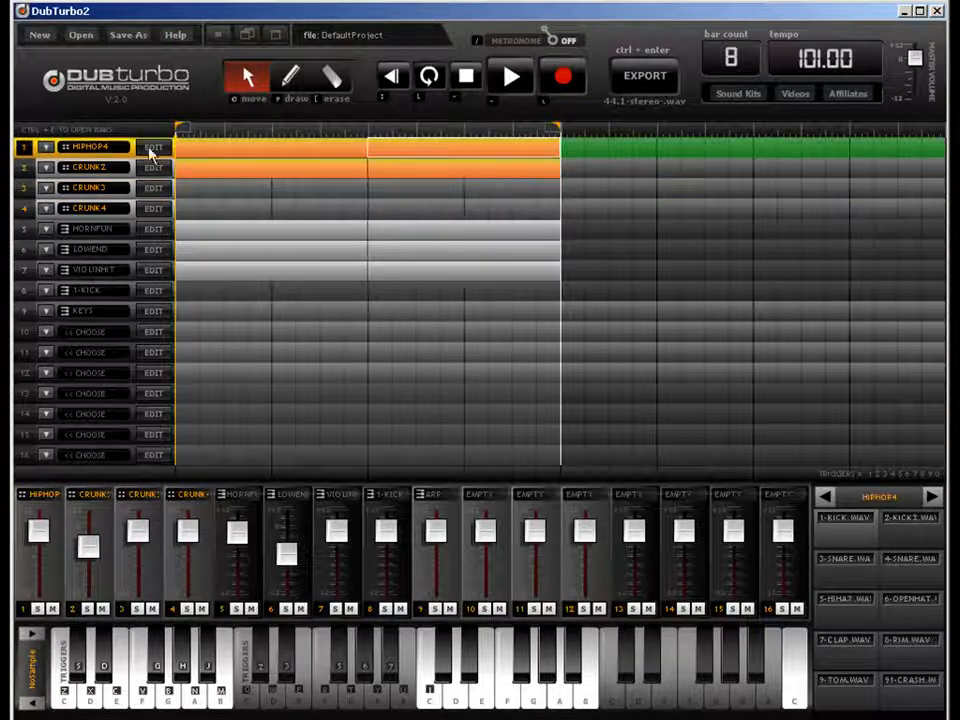
key("ctrl+e")
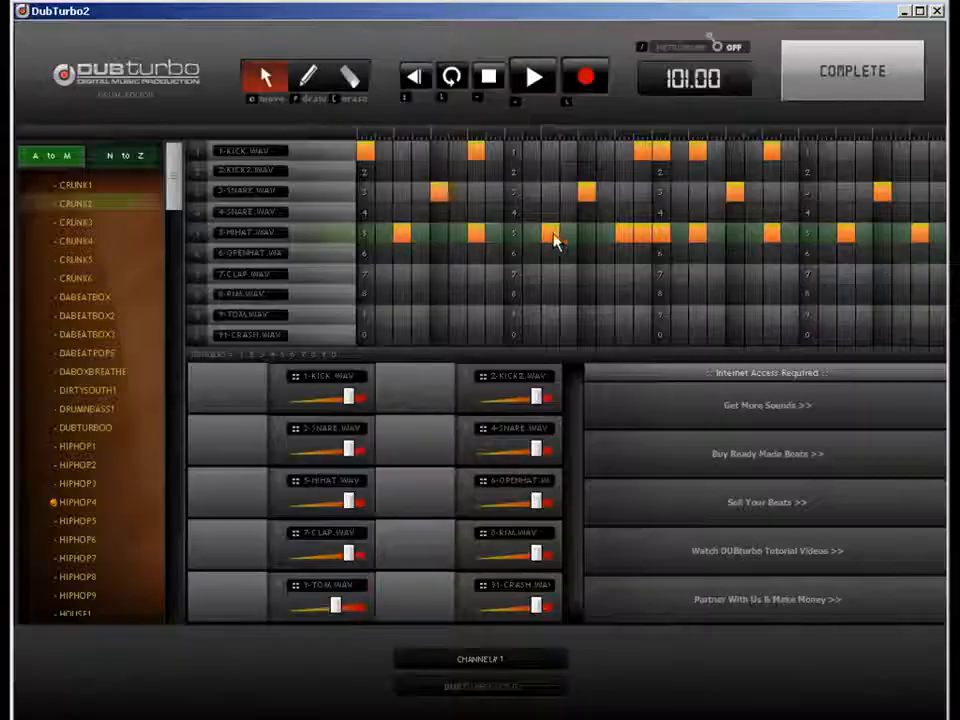
left_click(311, 69)
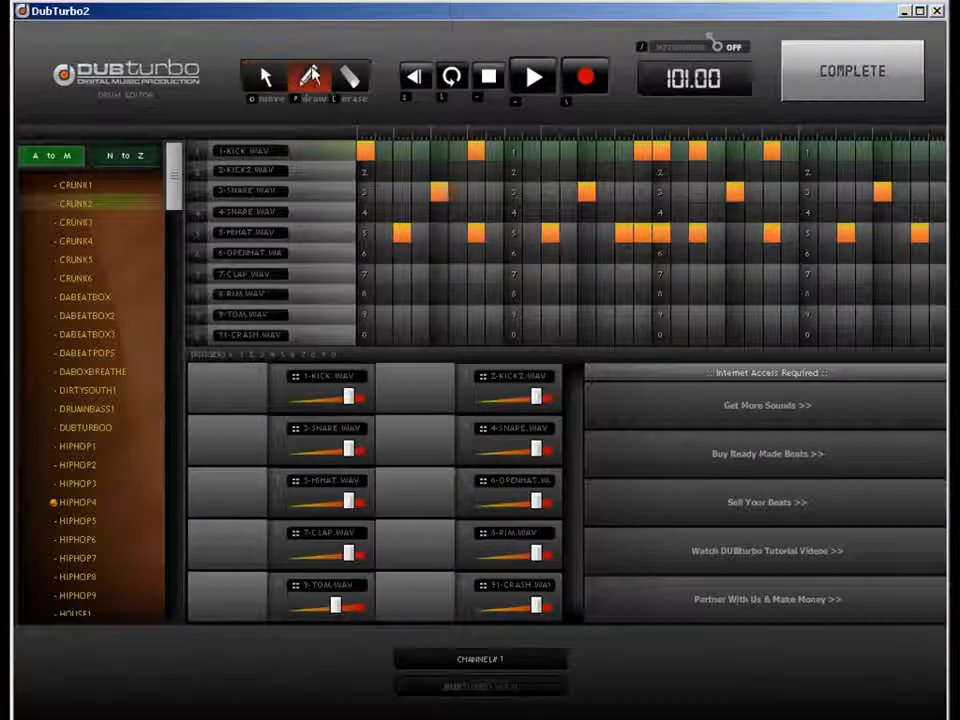
left_click(879, 153)
left_click(920, 152)
left_click(903, 152)
left_click(934, 152)
Step: Add snares on steps 19, 25 and 31, erase the hi-hats on steps 23, 27 and 31, and return to the arrangement
left_click(809, 193)
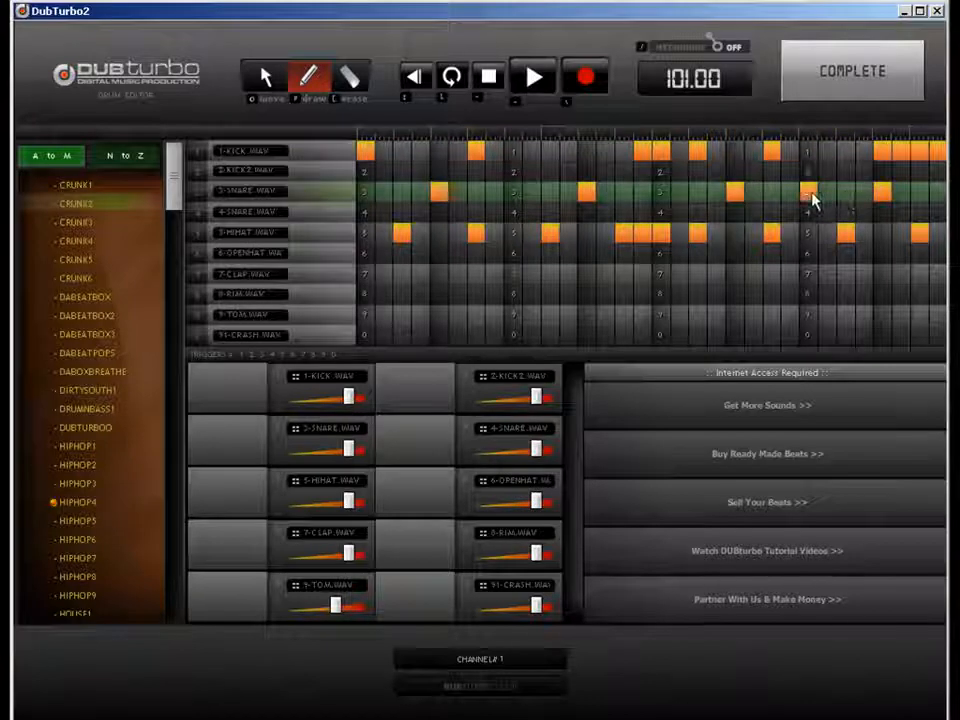
left_click(919, 193)
left_click(699, 193)
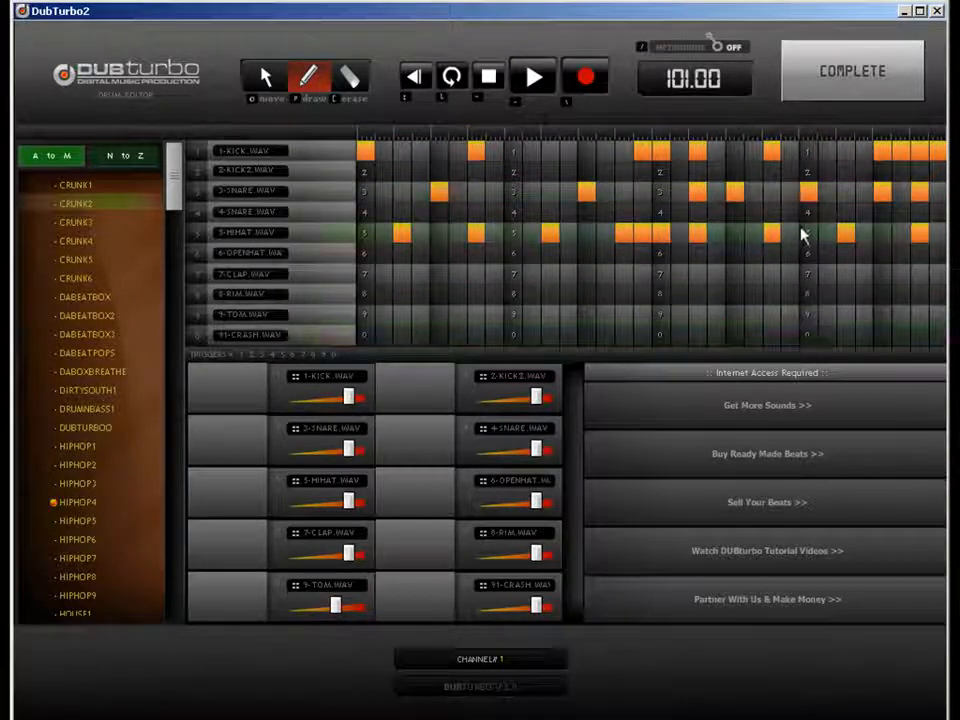
key("e")
left_click(845, 233)
left_click(771, 233)
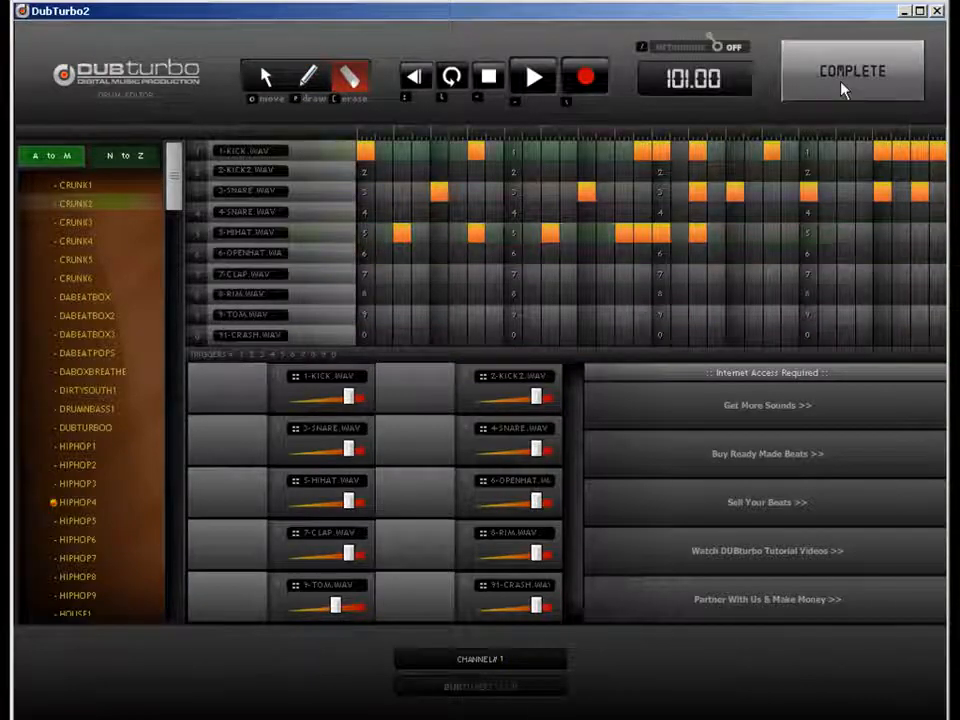
left_click(844, 92)
Step: In the second CRUNK2 clip, erase the last three quick shaker hits and the open hat hit, and return to the arrangement
double_click(505, 170)
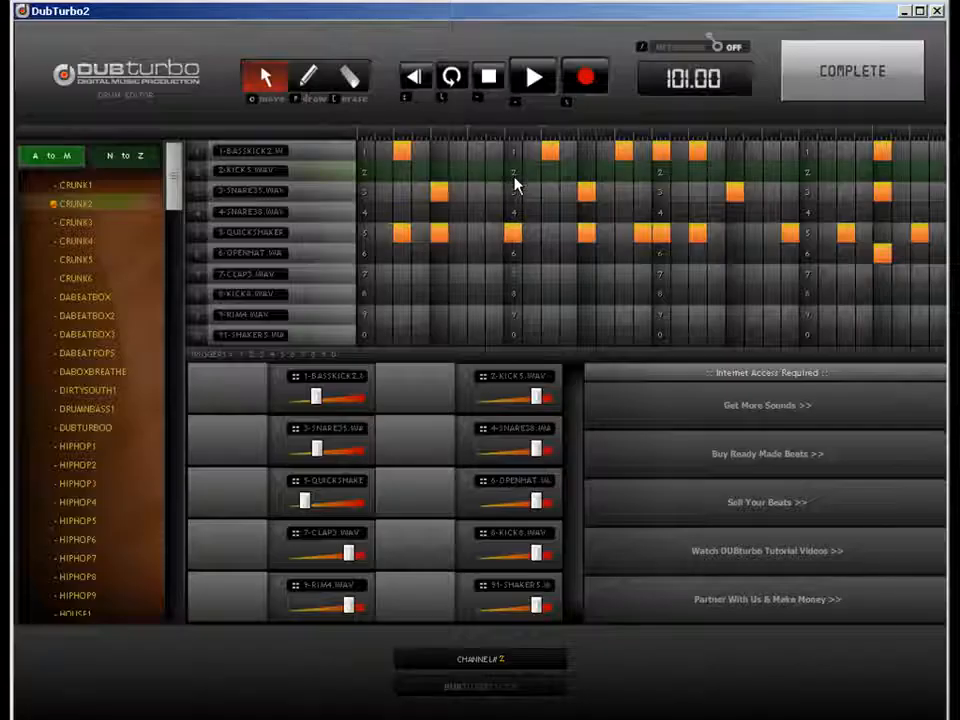
left_click(364, 84)
left_click(794, 235)
left_click(848, 236)
left_click(883, 254)
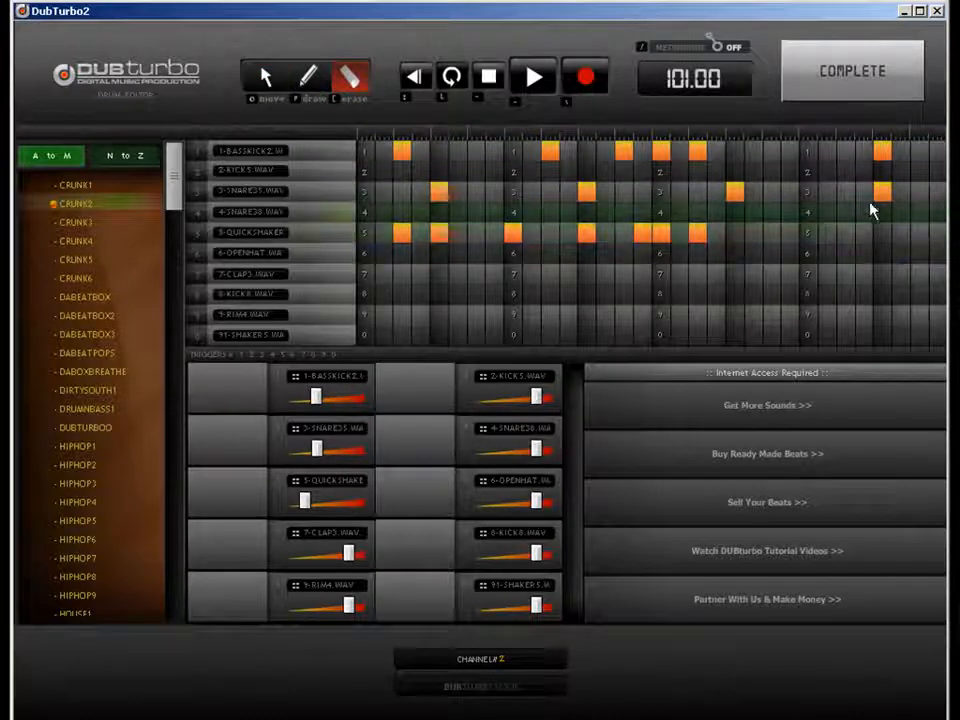
left_click(848, 70)
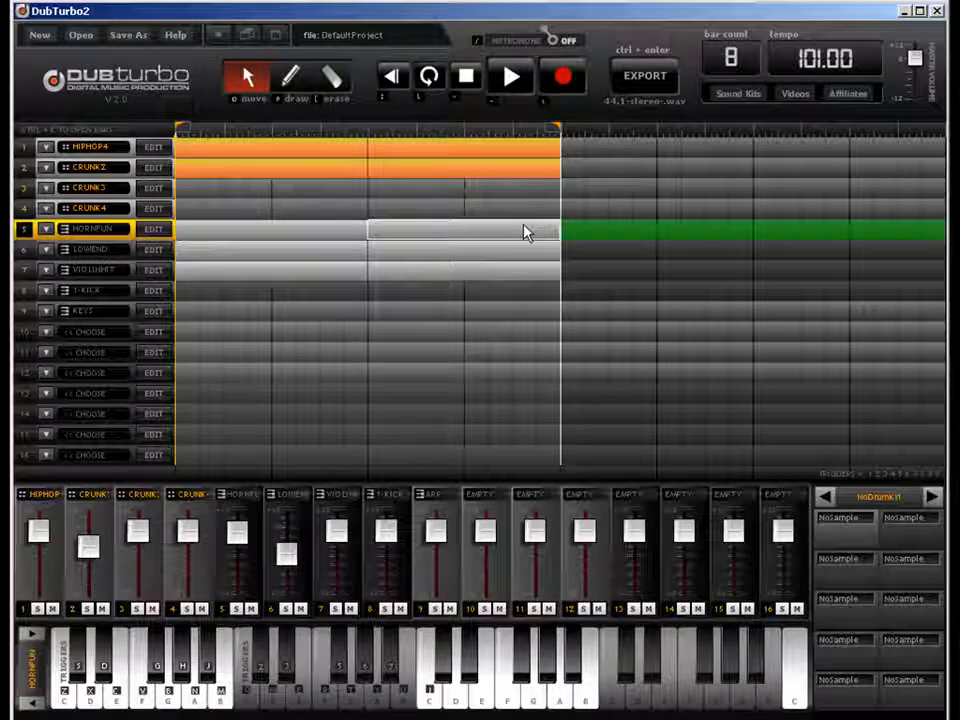
Step: In the second HORNFUN clip, raise the last two notes, on steps 29 and 31, to C and return to the arrangement
double_click(525, 231)
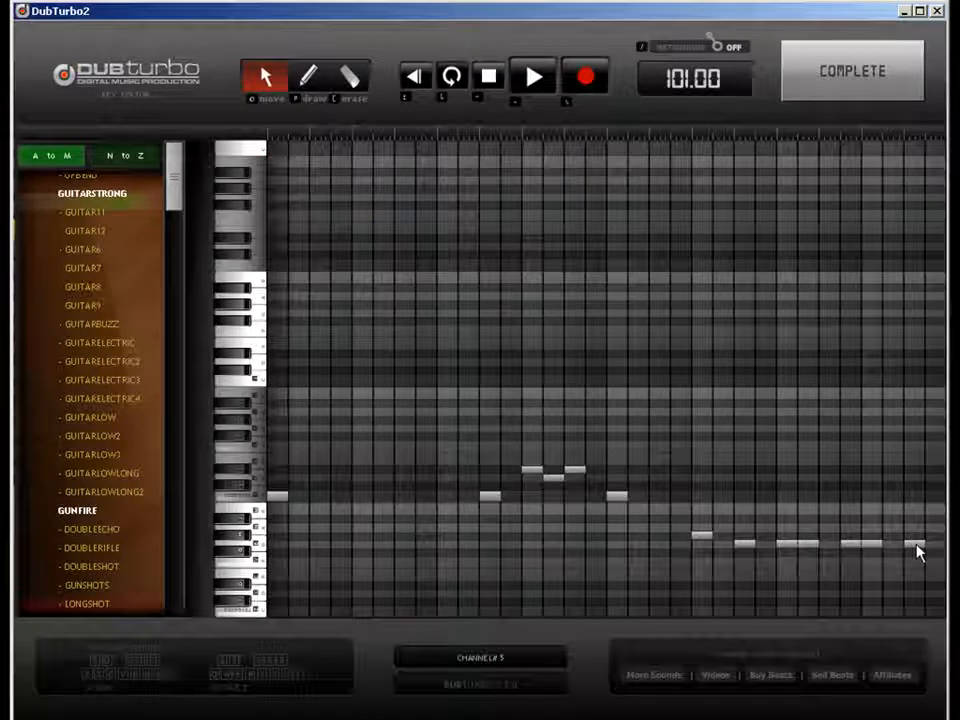
left_click_drag(916, 545, 872, 498)
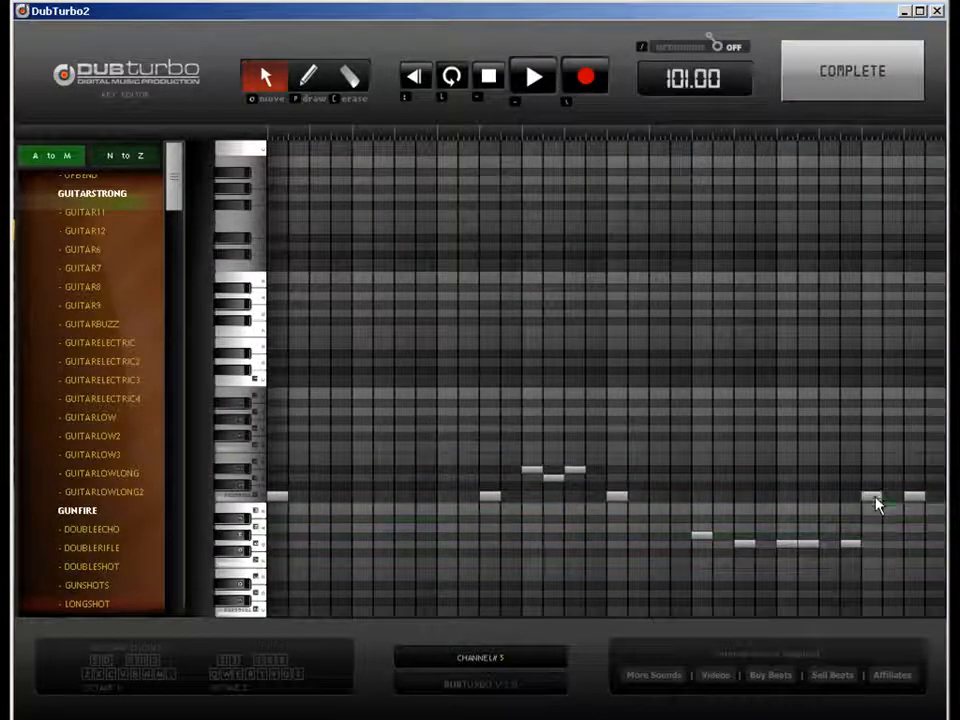
left_click(838, 92)
Step: In the second LOWEND clip, raise the last note, on step 25, to C and return to the arrangement
left_click(482, 257)
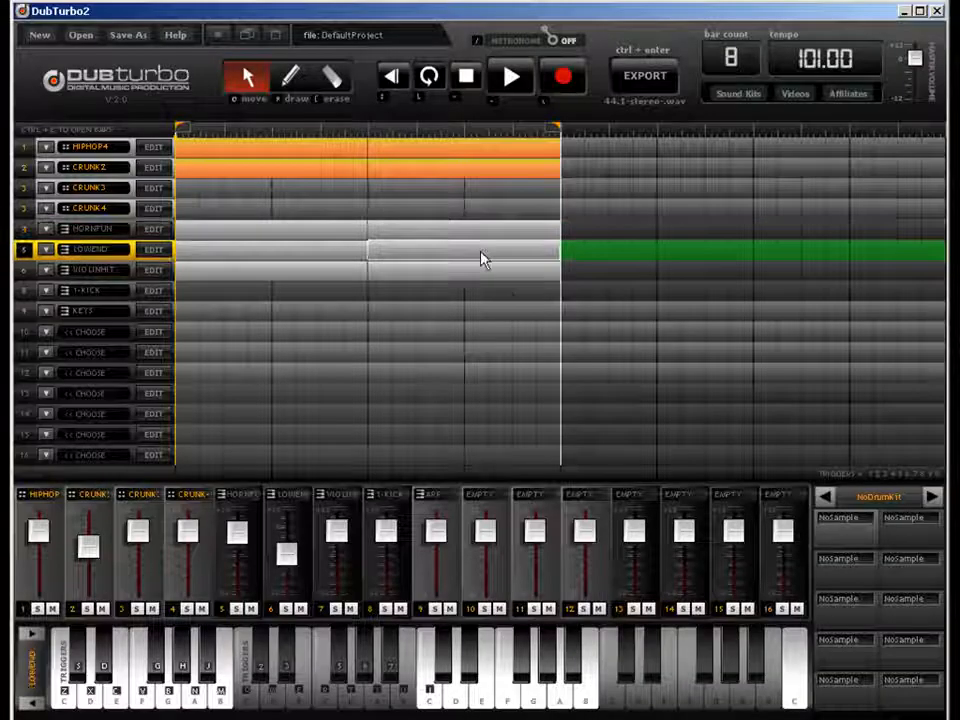
double_click(481, 256)
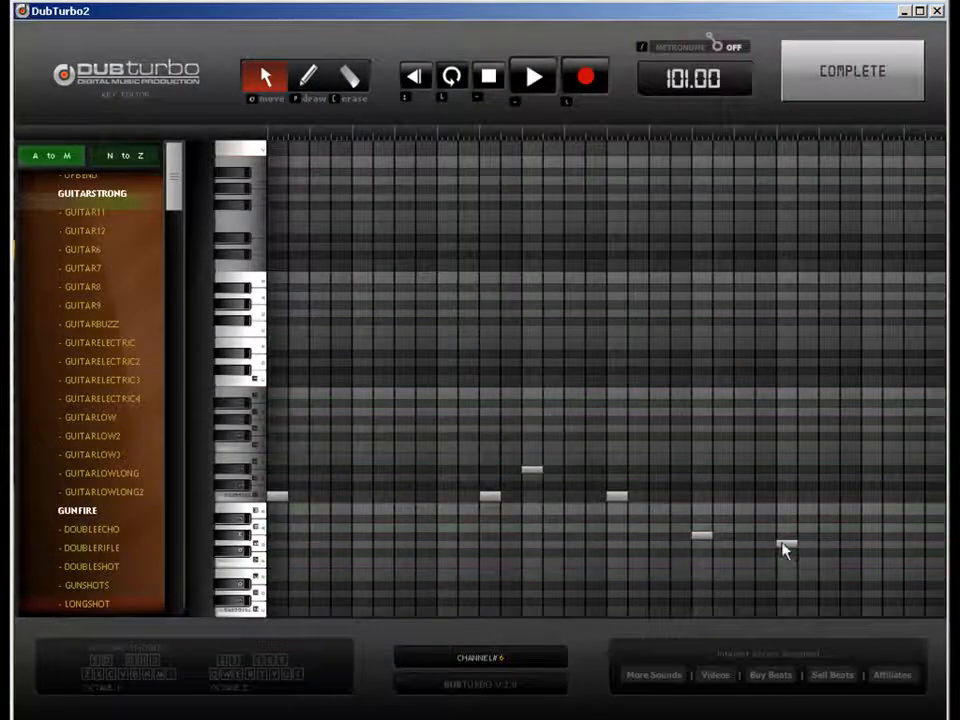
left_click_drag(787, 546, 786, 499)
left_click(835, 88)
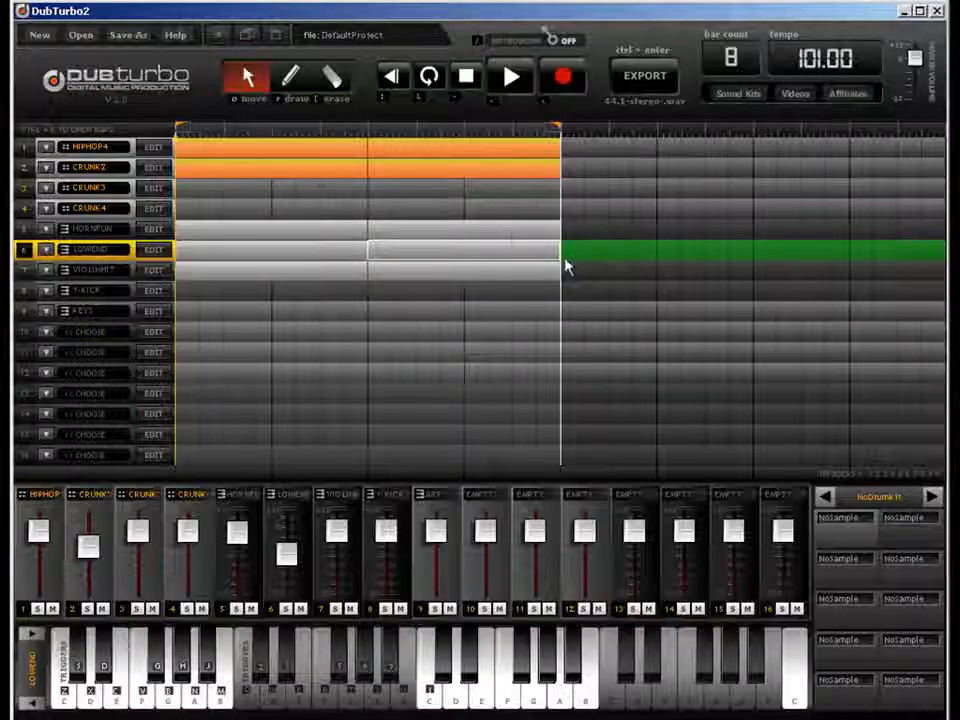
Step: In the second VIOLINHIT clip, raise the pitch of the last note, on step 31, and return to the arrangement
left_click(483, 279)
double_click(483, 279)
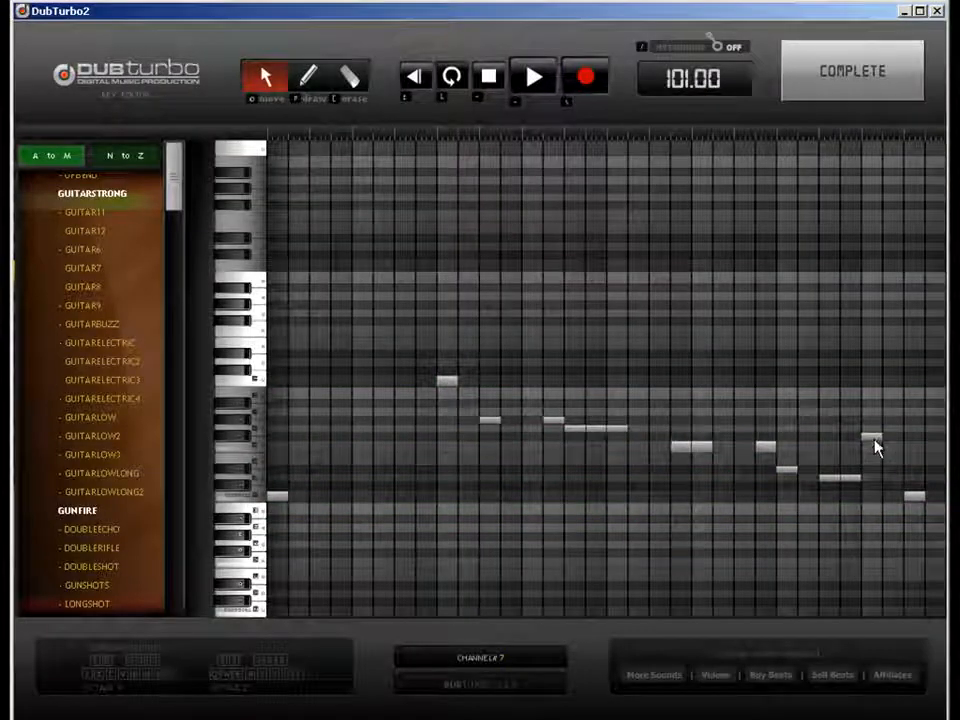
left_click_drag(915, 498, 920, 431)
left_click(830, 95)
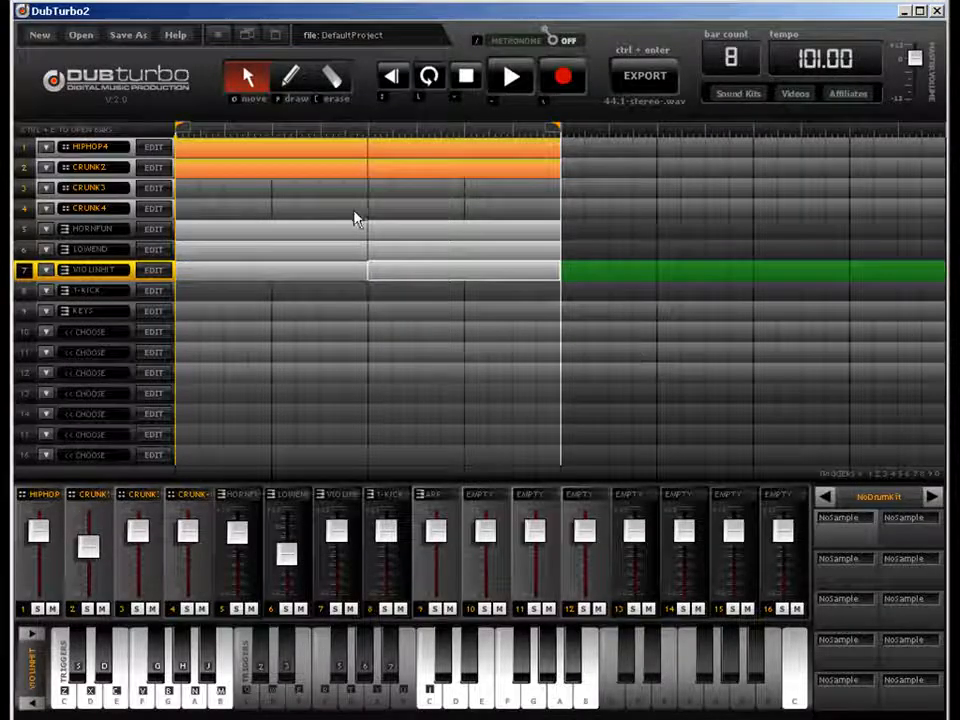
Step: Duplicate all clips from bars 1 to 4 into bars 5 to 8 and extend the loop to the end of bar 8
left_click(428, 396)
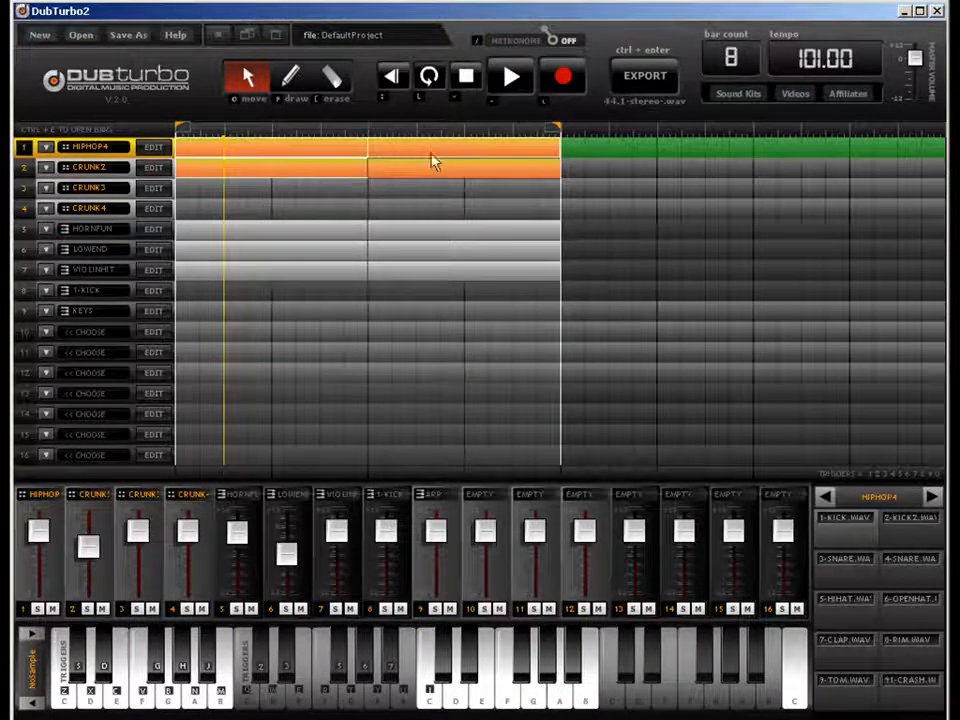
left_click(419, 252, "shift")
left_click(418, 269, "shift")
left_click(352, 269, "shift")
left_click(342, 251, "shift")
left_click(330, 229, "shift")
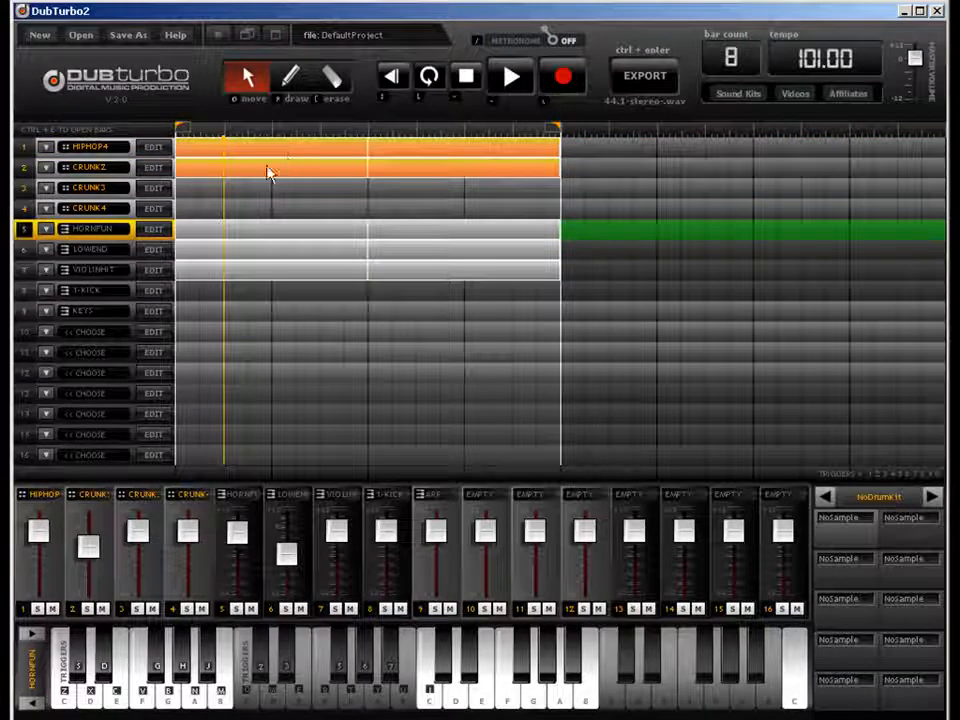
key("ctrl+v")
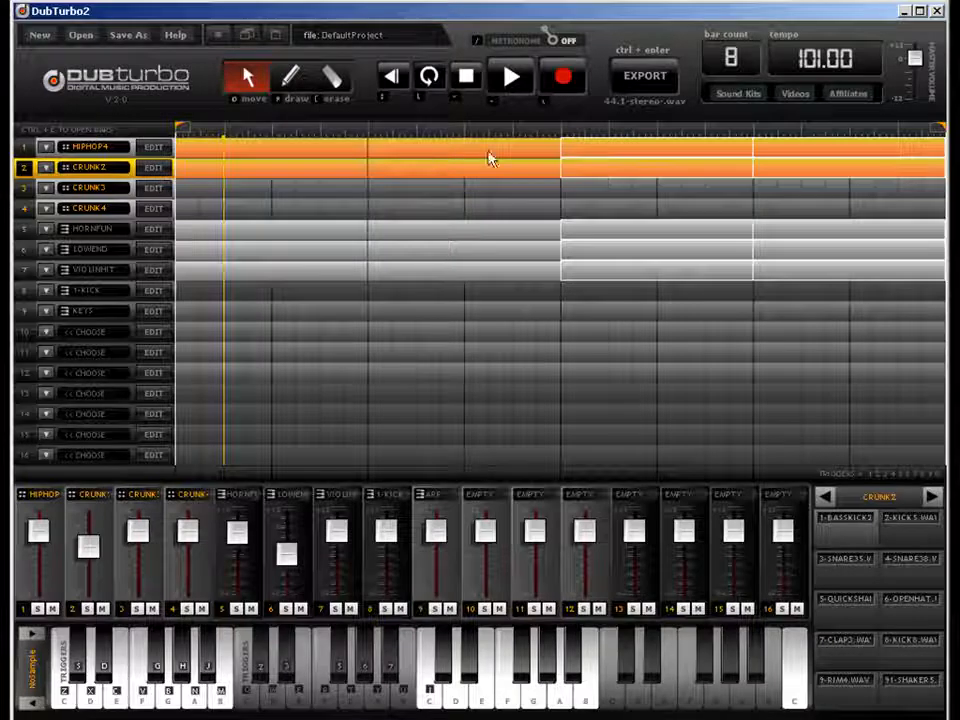
left_click(546, 190)
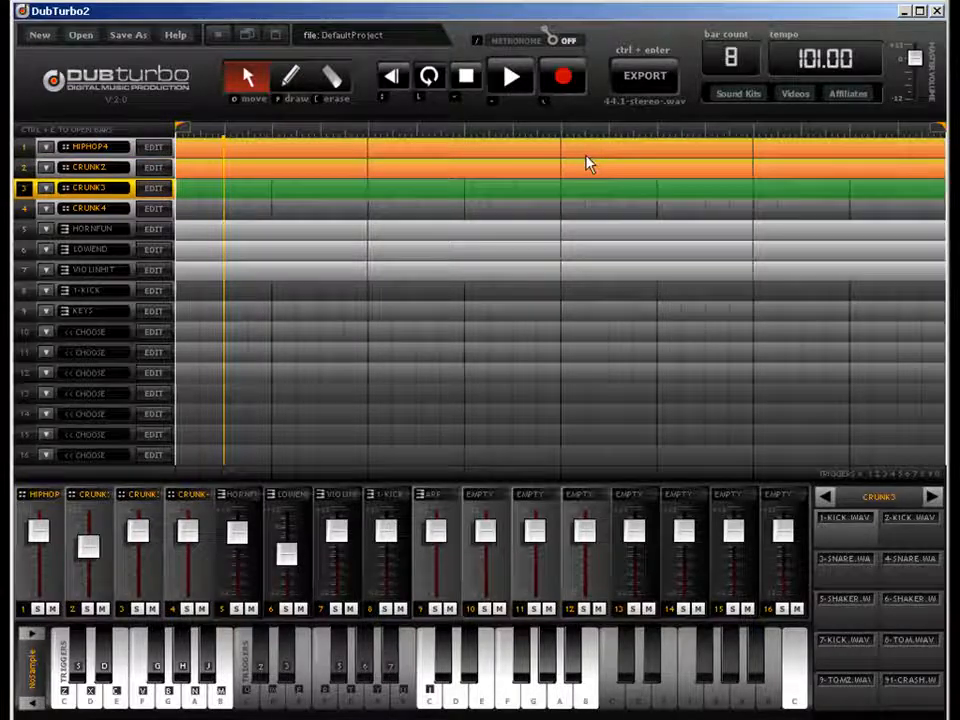
Step: Open the HIPHOP4 clip that starts at bar 5, add a crash on step 1, and return to the arrangement
left_click(585, 156)
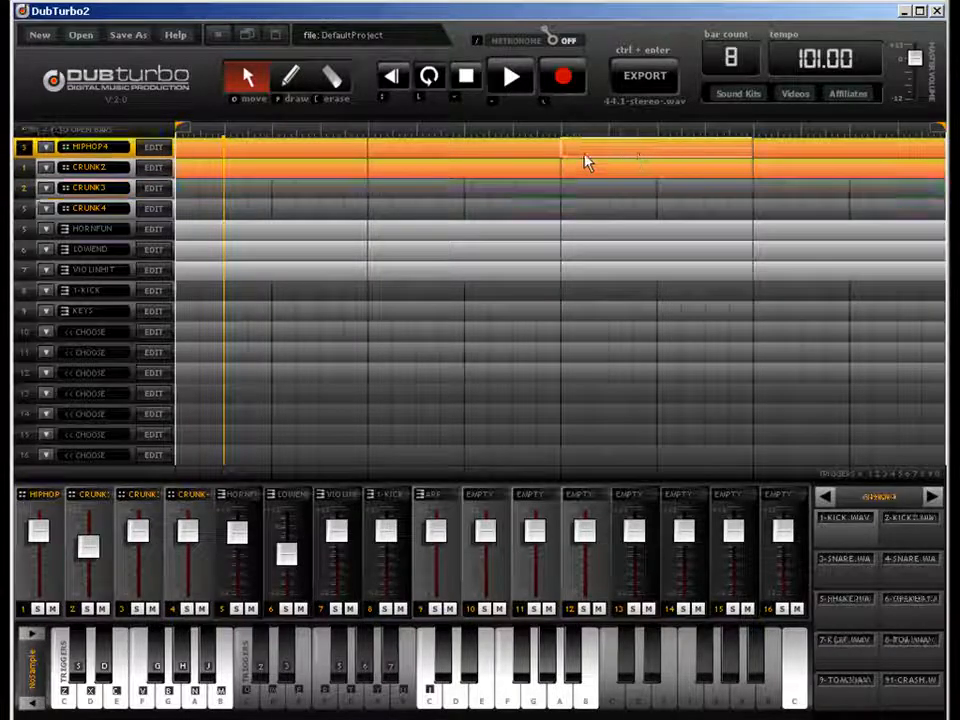
left_click(160, 150)
key("w")
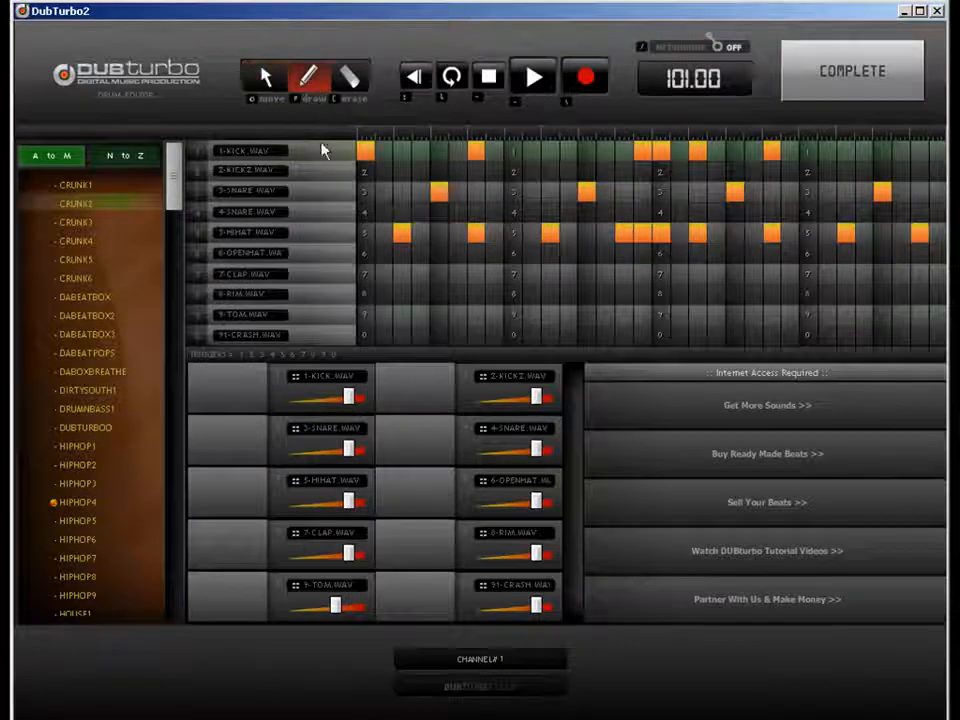
left_click(365, 335)
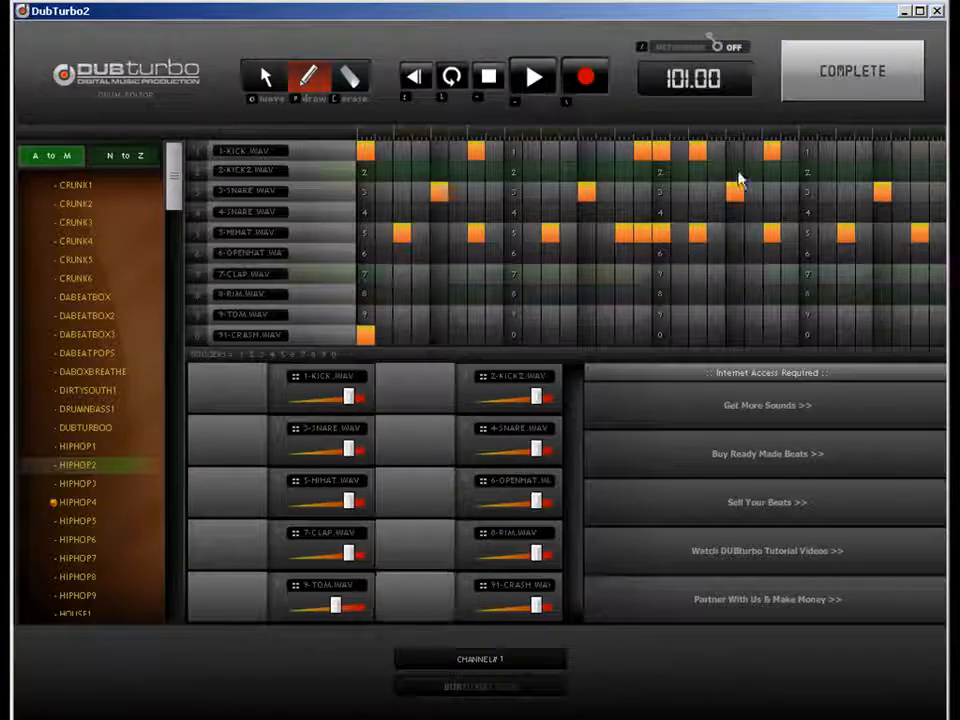
left_click(855, 80)
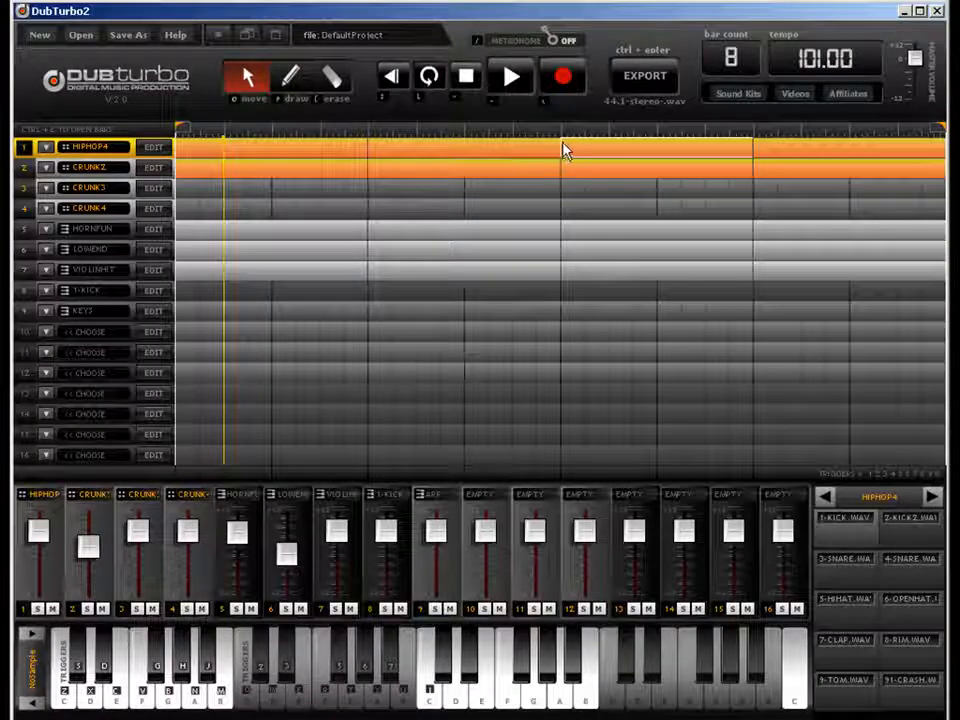
Step: Open the last HIPHOP4 clip, draw extra kick hits in its second half, and return to the arrangement
double_click(839, 172)
left_click(308, 80)
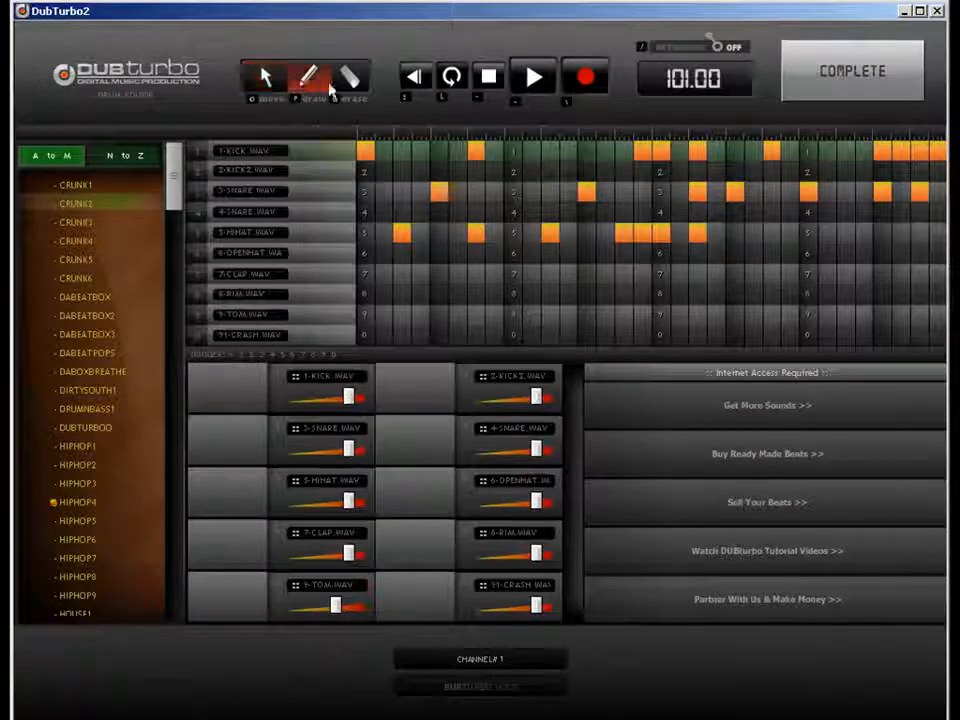
left_click(735, 154)
mouse_move(810, 166)
left_mouse_down()
mouse_move(831, 154)
mouse_move(864, 163)
left_mouse_up()
left_click(852, 72)
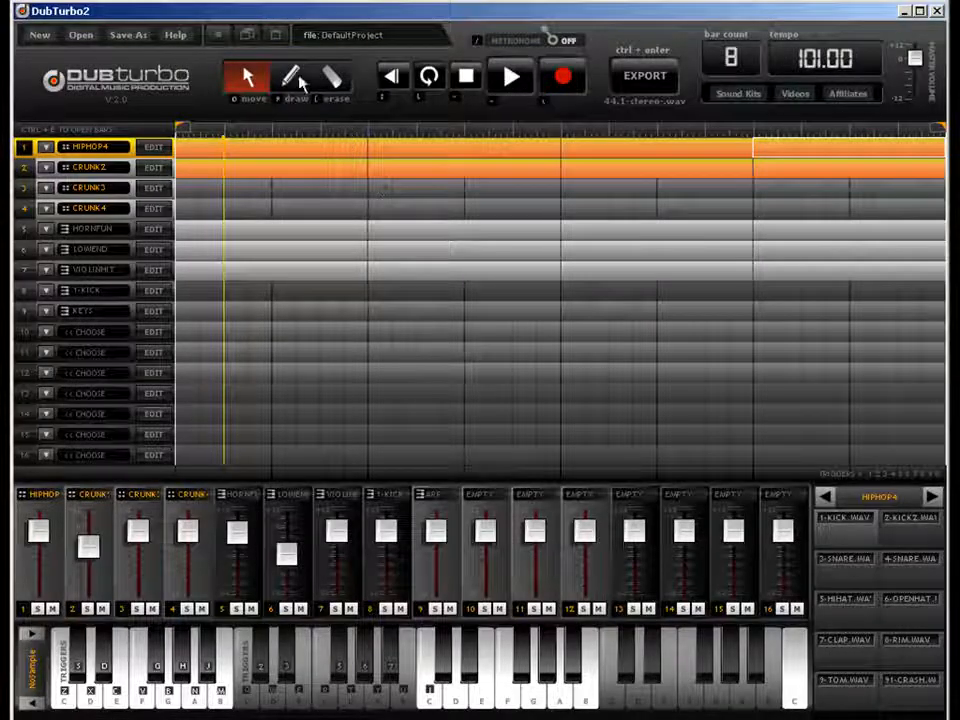
Step: In the last CRUNK2 clip, erase the snares on steps 21 and 29 and the kick on step 29, and return to the arrangement
double_click(856, 170)
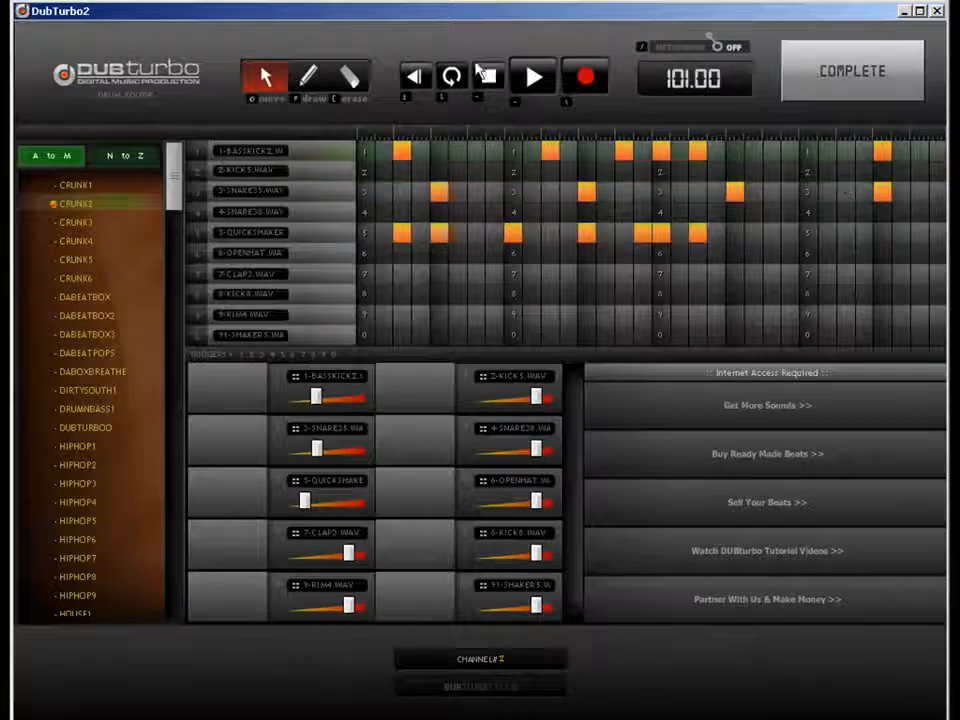
left_click(350, 78)
left_click(876, 200)
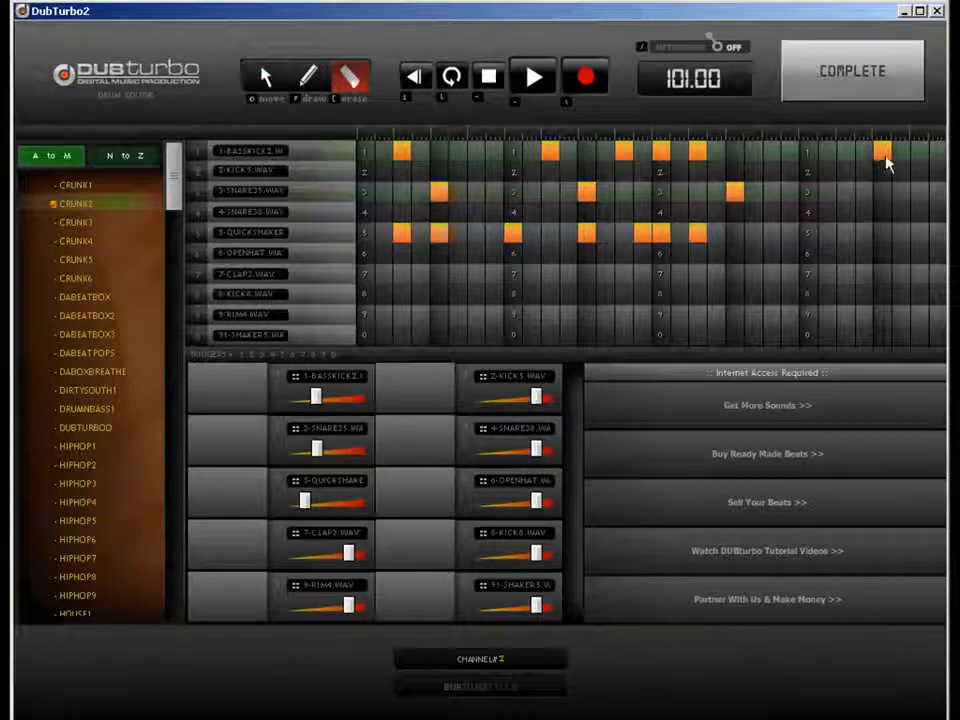
left_click(882, 151)
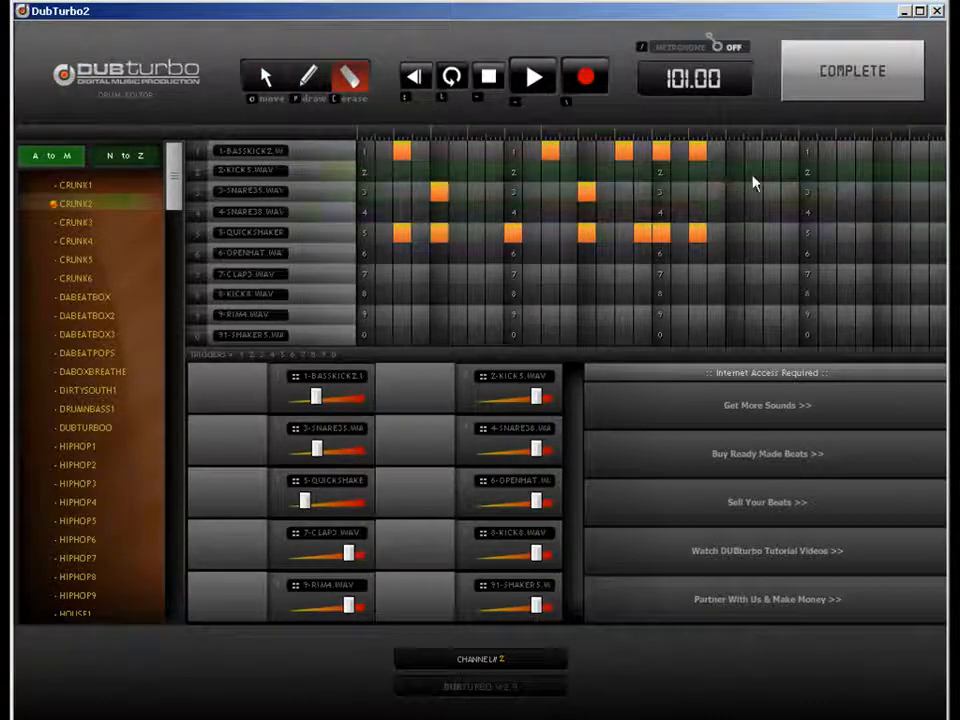
left_click(852, 70)
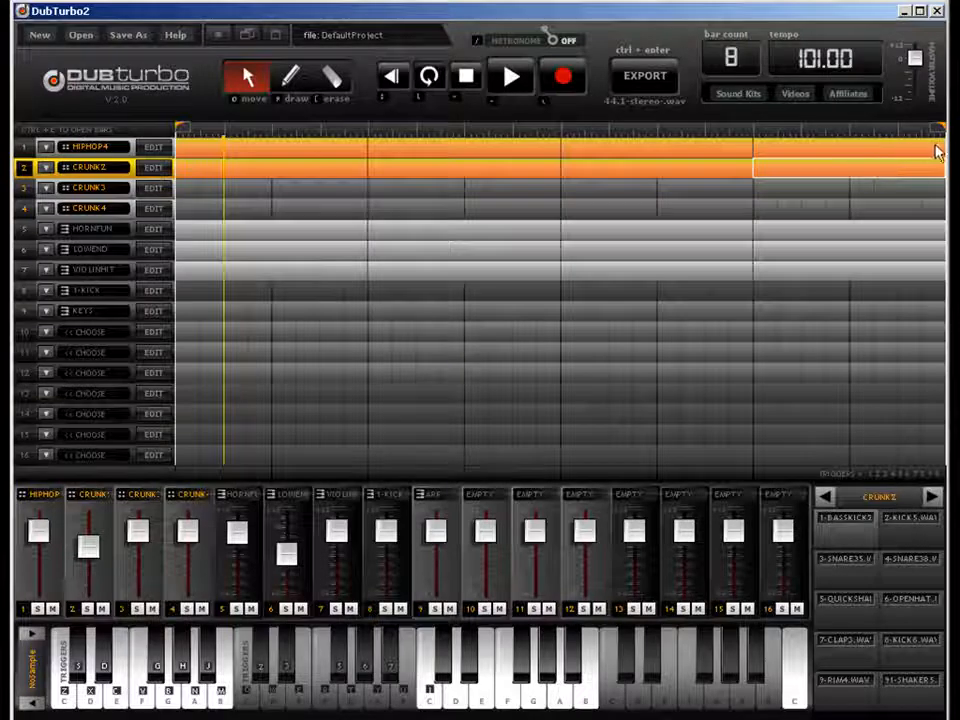
Step: In the last HORNFUN clip, draw higher notes on steps 25, 27 and 28 and a run on high C across steps 29 to 32
double_click(790, 238)
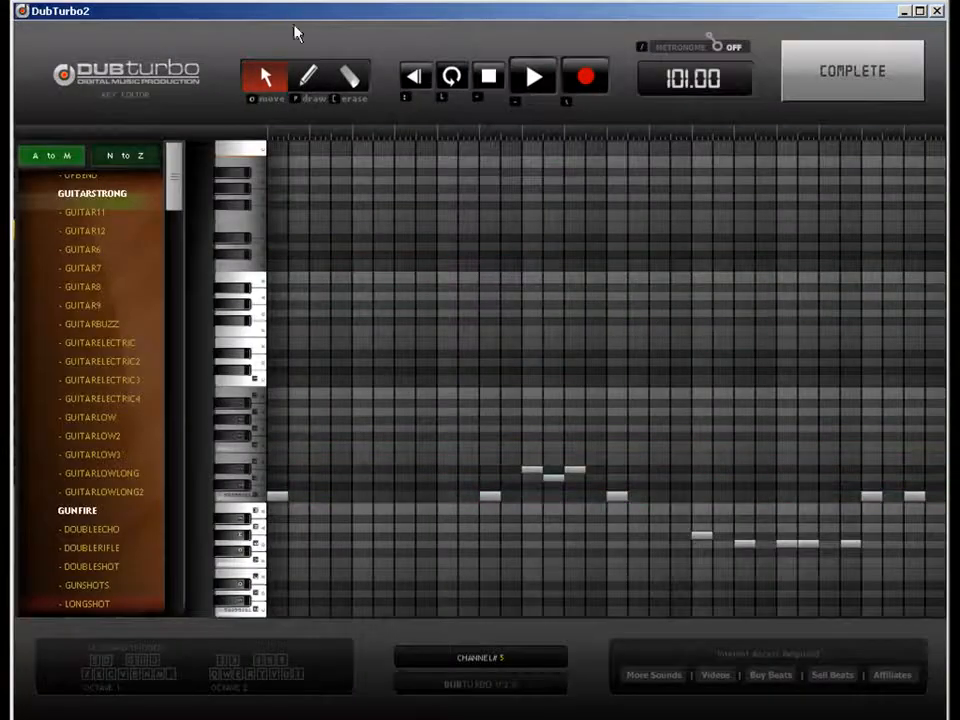
left_click(308, 77)
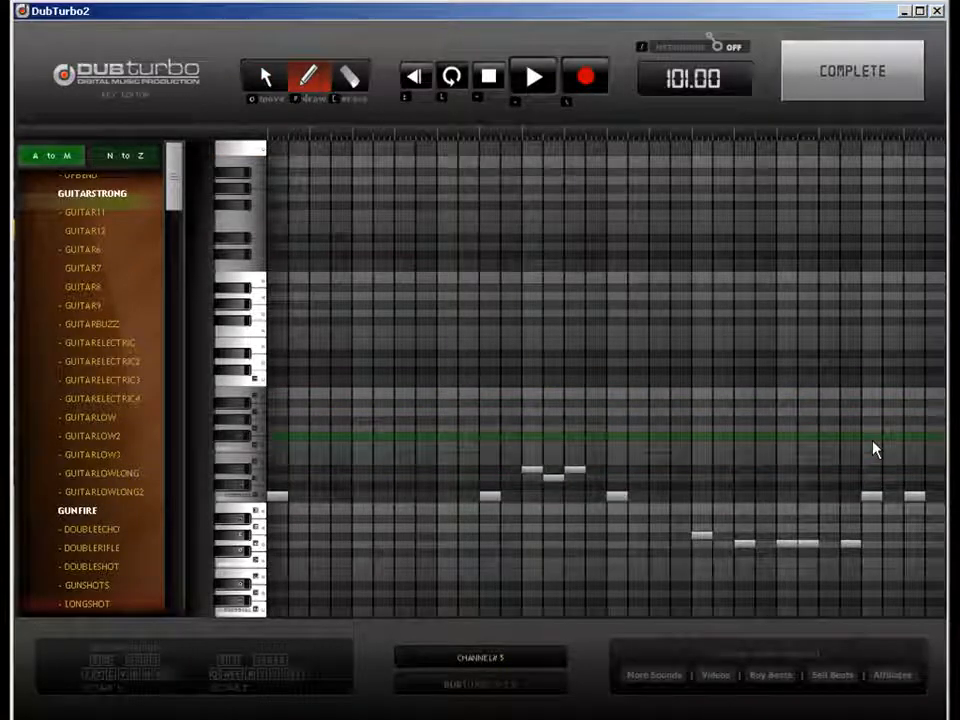
left_click(787, 431)
left_click(830, 431)
left_click(851, 421)
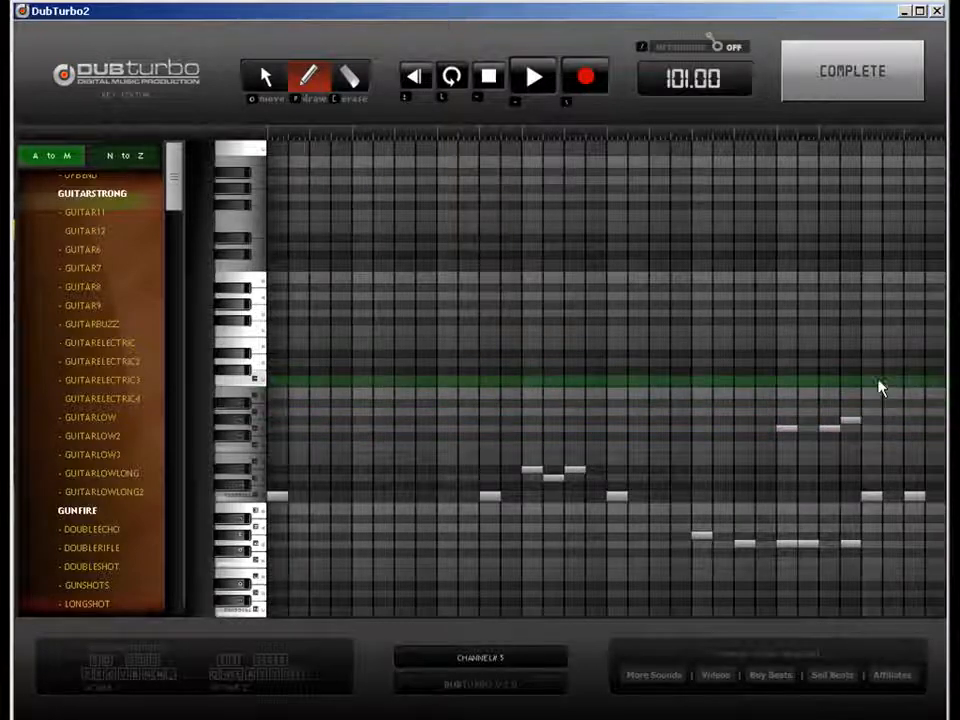
mouse_move(879, 390)
left_mouse_down()
mouse_move(930, 395)
mouse_move(928, 386)
mouse_move(943, 386)
left_mouse_up()
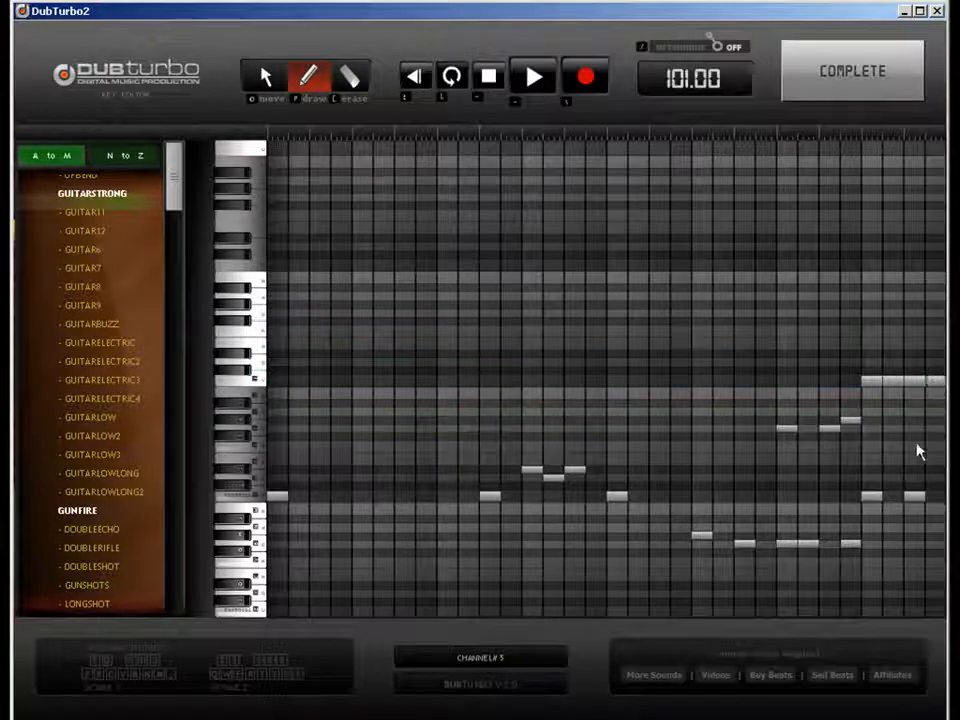
Step: Erase the old low HORNFUN notes from step 23 through step 31 and return to the arrangement
key("e")
left_click(914, 497)
left_click(871, 497)
left_click(852, 545)
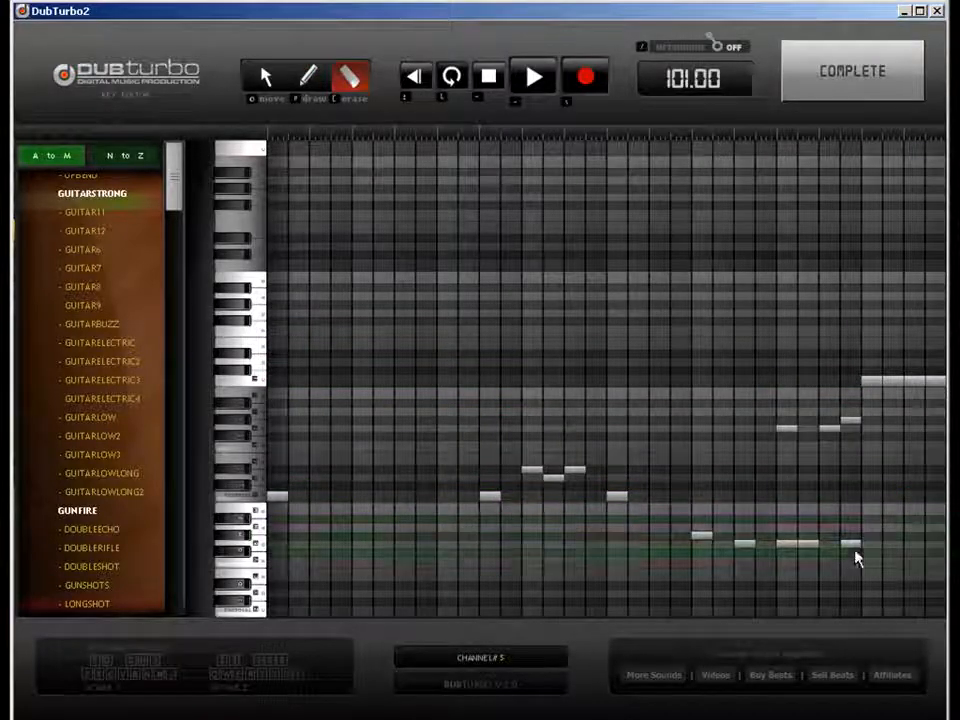
left_click(788, 546)
left_click(746, 546)
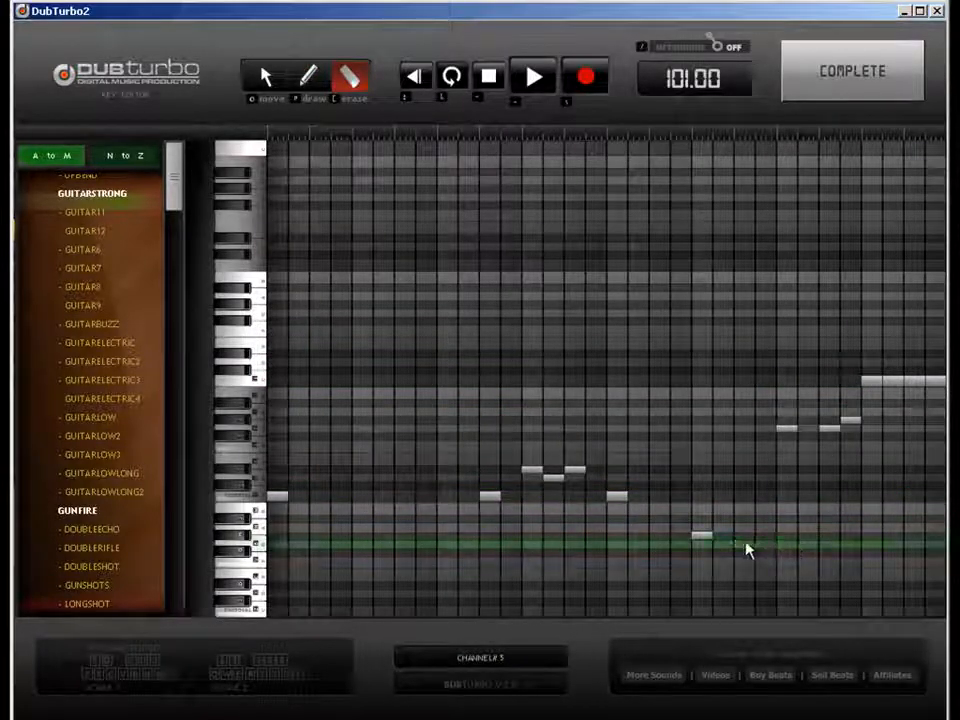
left_click(800, 96)
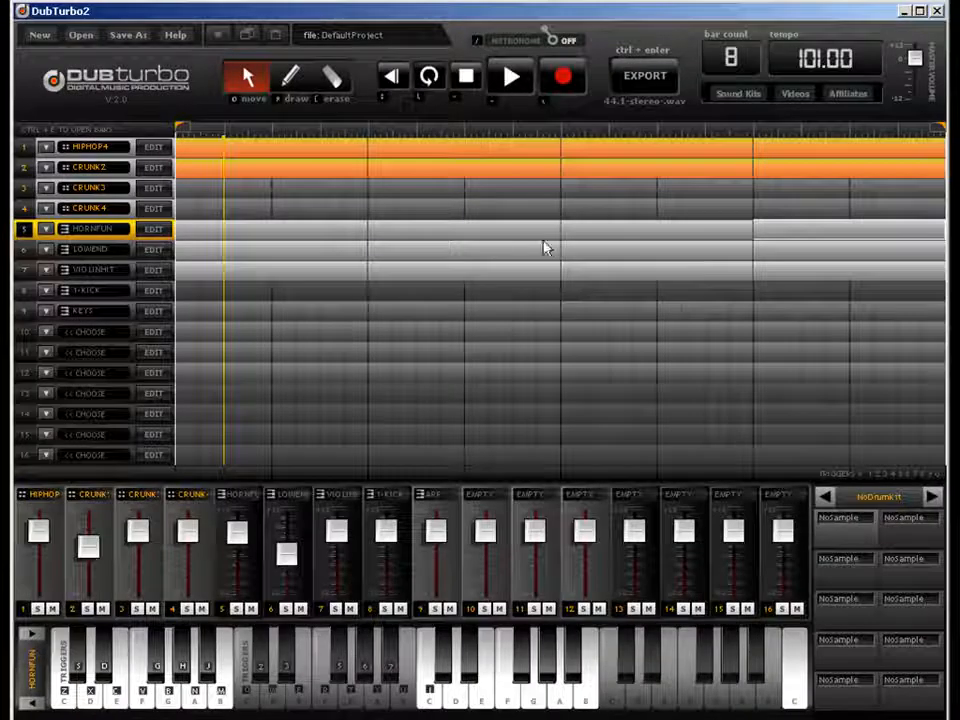
Step: Check the notes in the last LOWEND clip and return to the arrangement
left_click(862, 264)
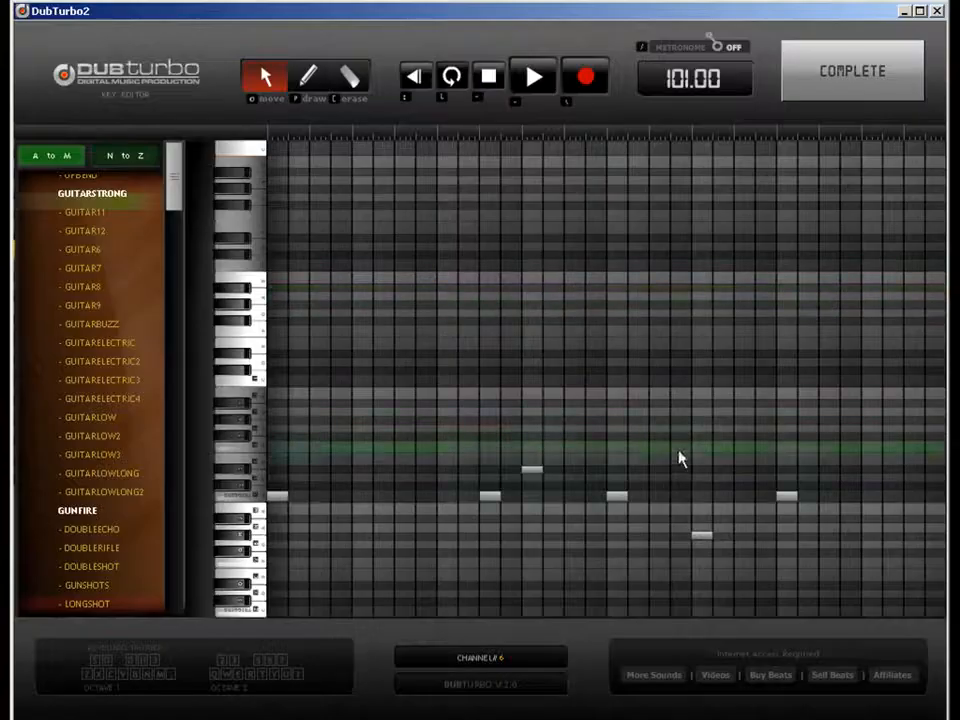
left_click(872, 70)
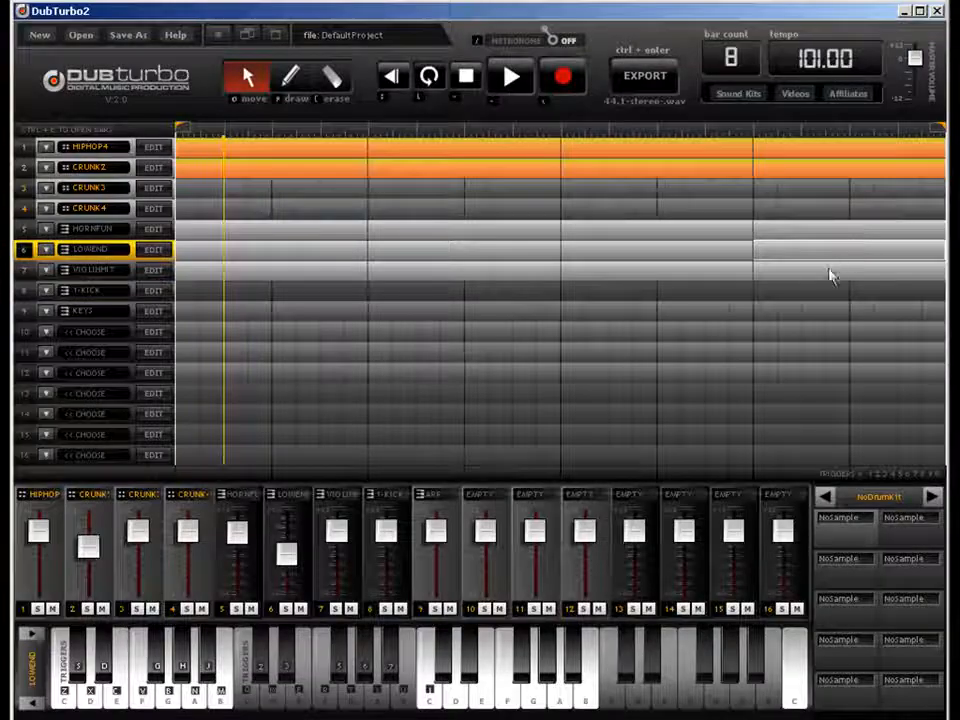
Step: Open the last VIOLINHIT clip and erase all its notes from step 24 to the end
left_click(833, 296)
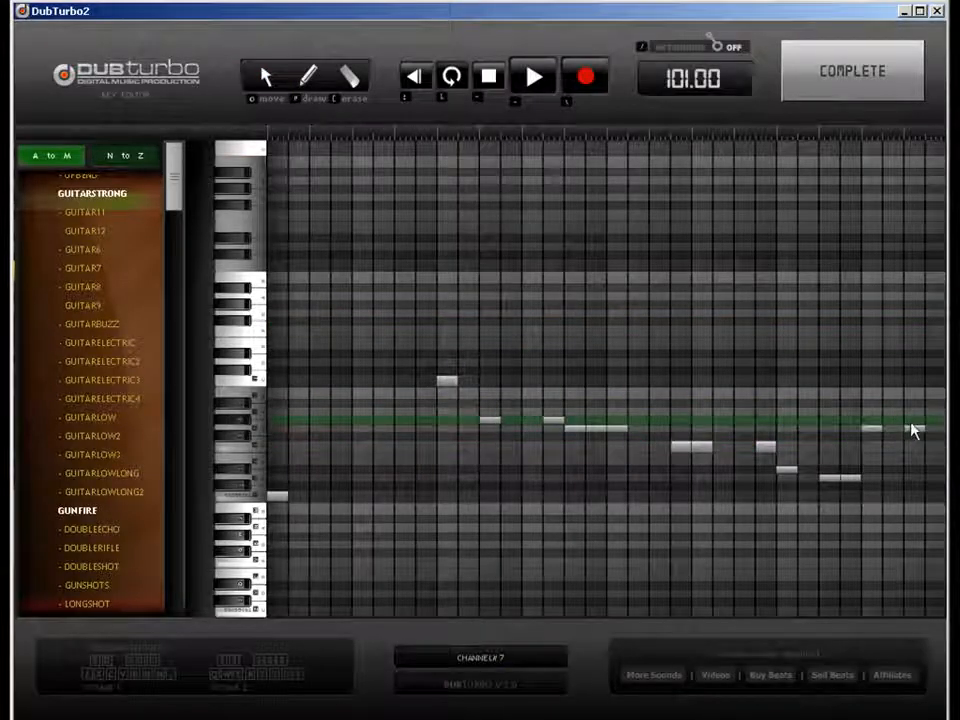
key("e")
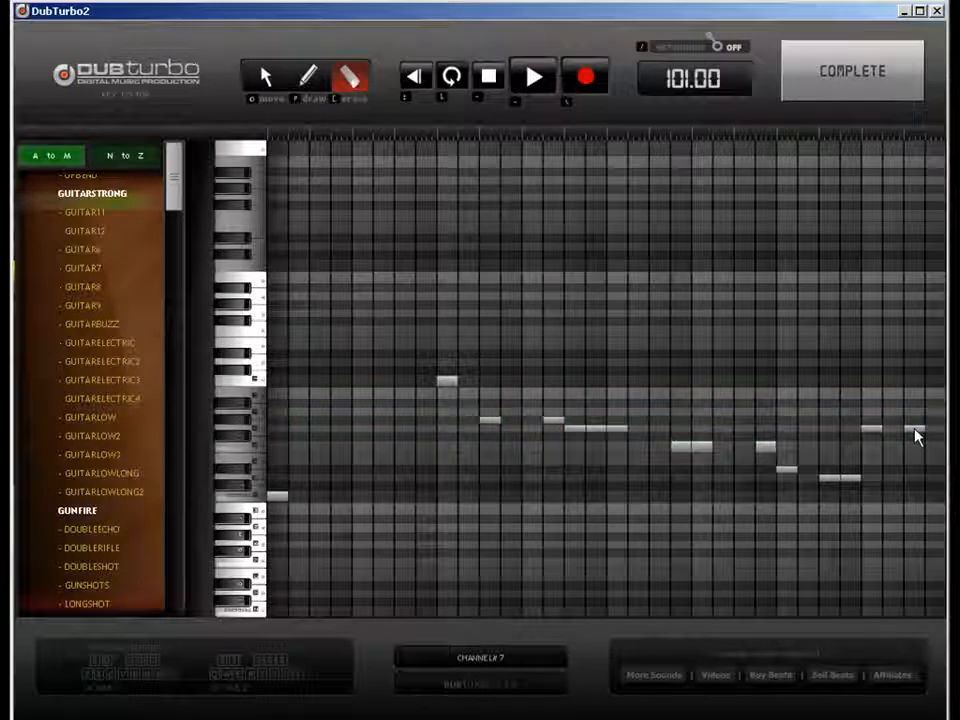
left_click(874, 429)
left_click(834, 478)
left_click(786, 472)
left_click(765, 448)
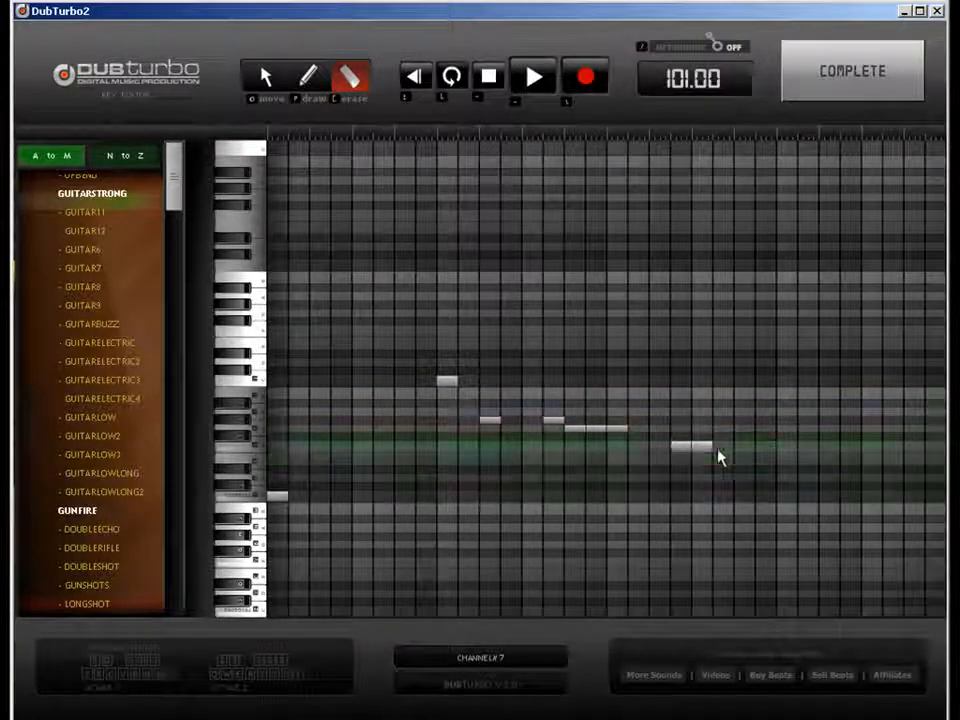
Step: Erase the remaining VIOLINHIT notes except those on steps 1 and 17, and return to the arrangement
left_click(446, 381)
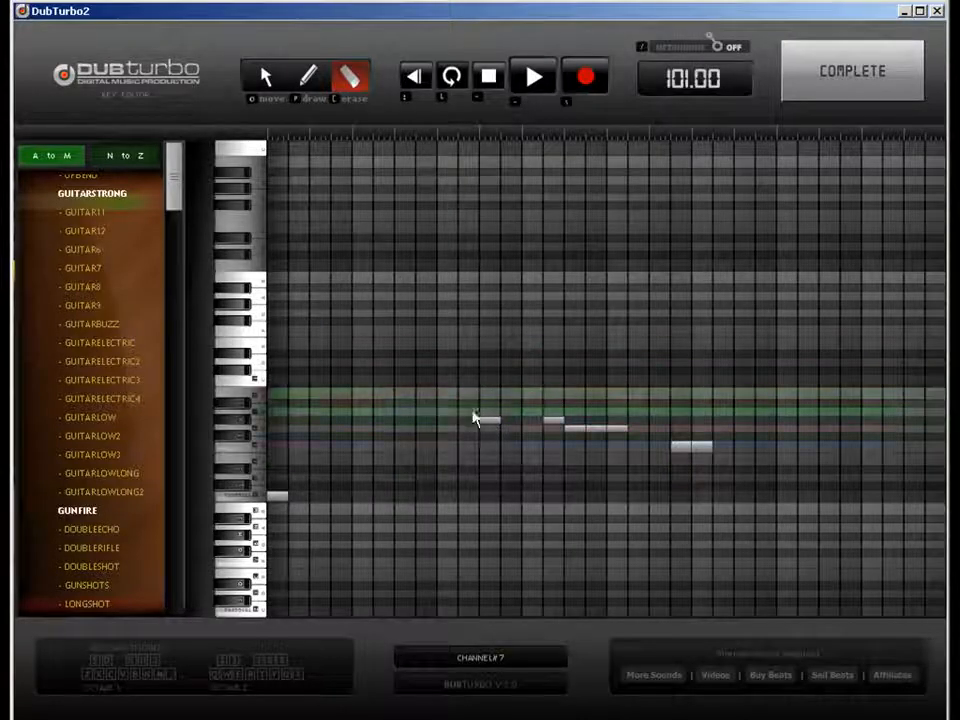
left_click(489, 428)
left_click(547, 424)
left_click(566, 431)
left_click(590, 431)
left_click(695, 449)
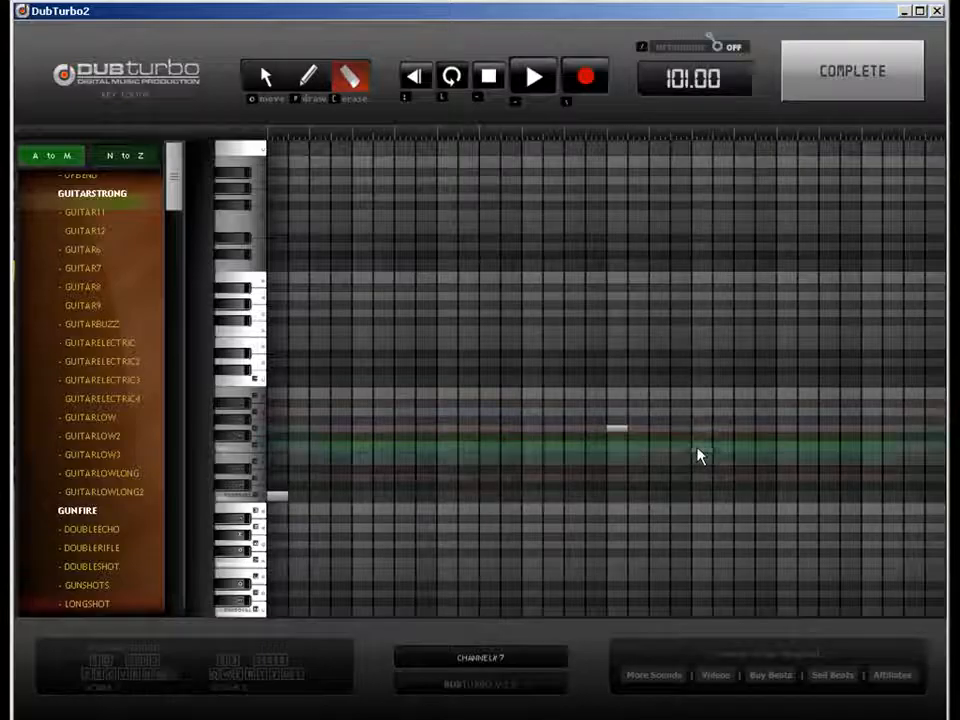
left_click(818, 88)
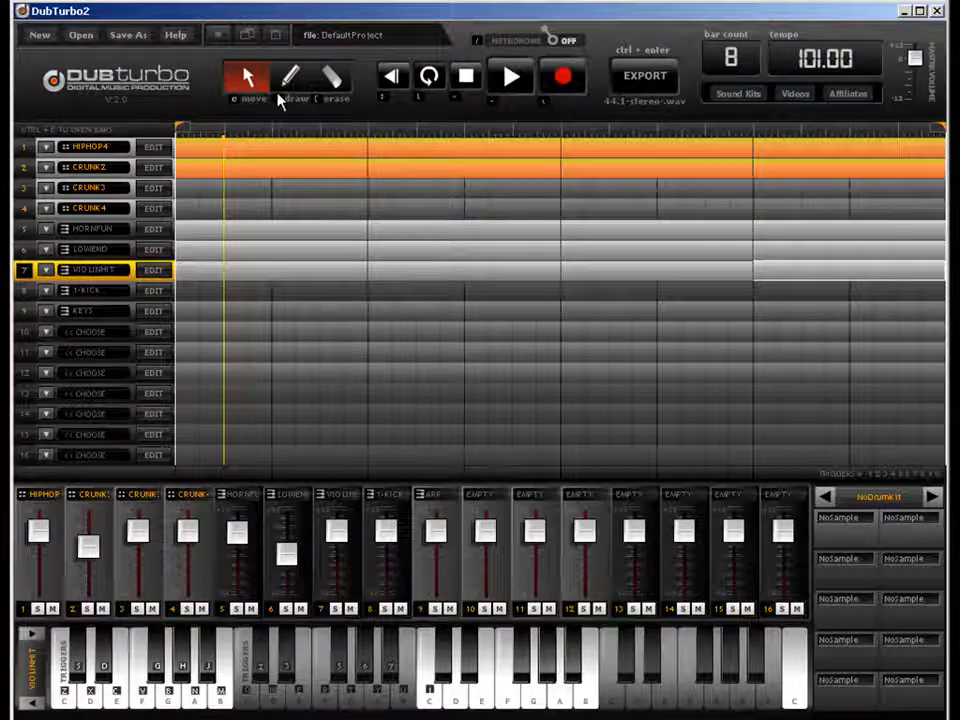
Step: Play back the eight bars and lower the volumes of the VIOLINHIT and 1-KICK channels
key("space")
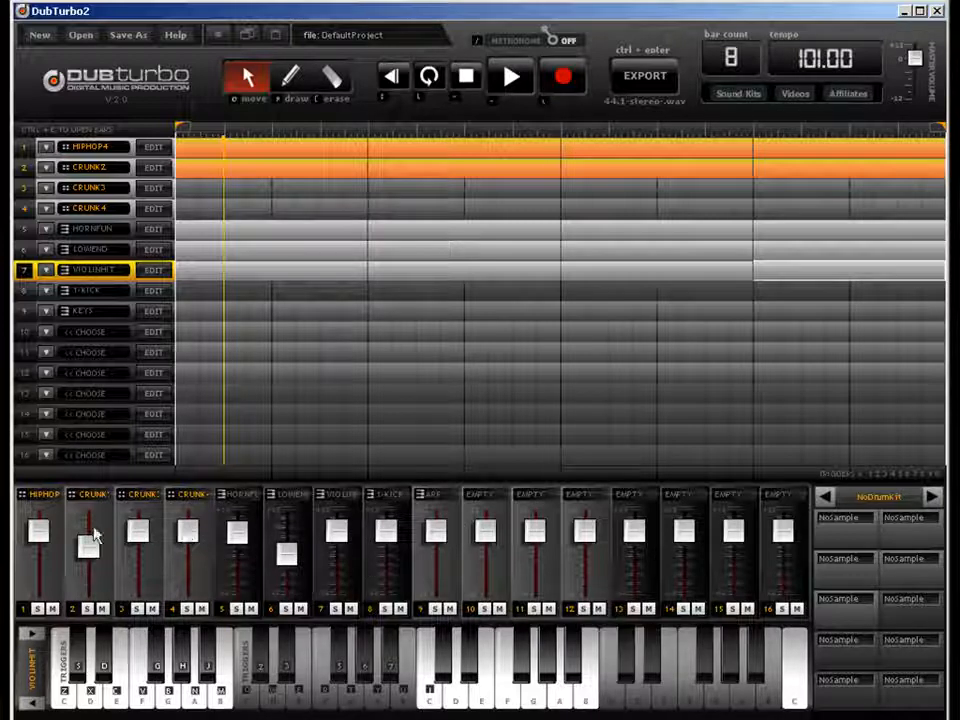
left_click_drag(338, 547, 337, 559)
left_click_drag(398, 540, 390, 568)
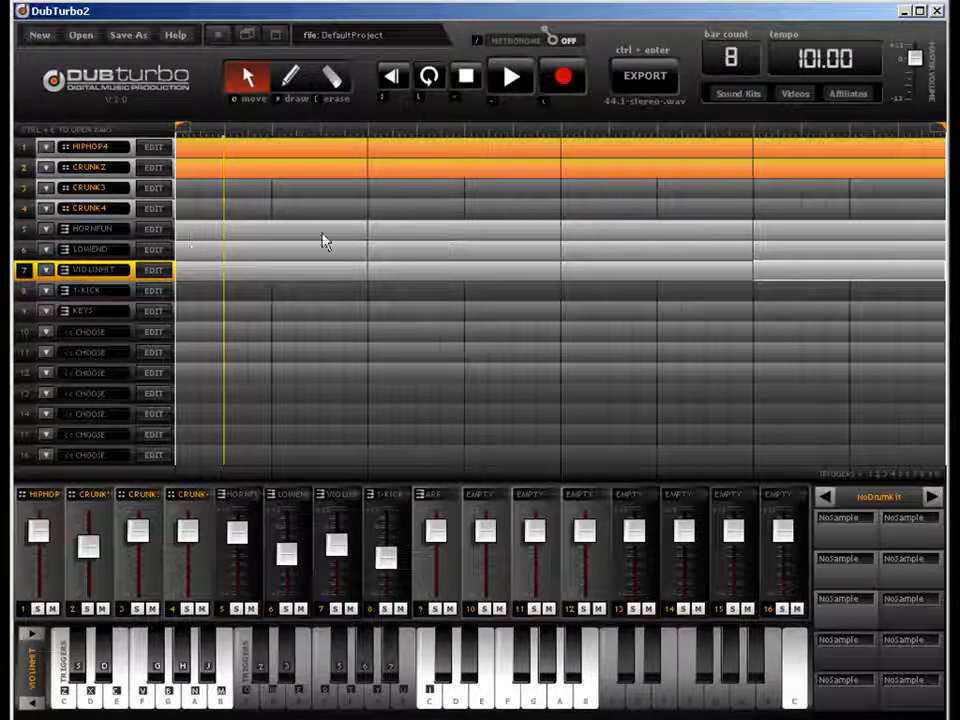
Step: Copy each of the four HORNFUN clips onto the 1-KICK track at the same bars, filling all eight bars
left_click(198, 234)
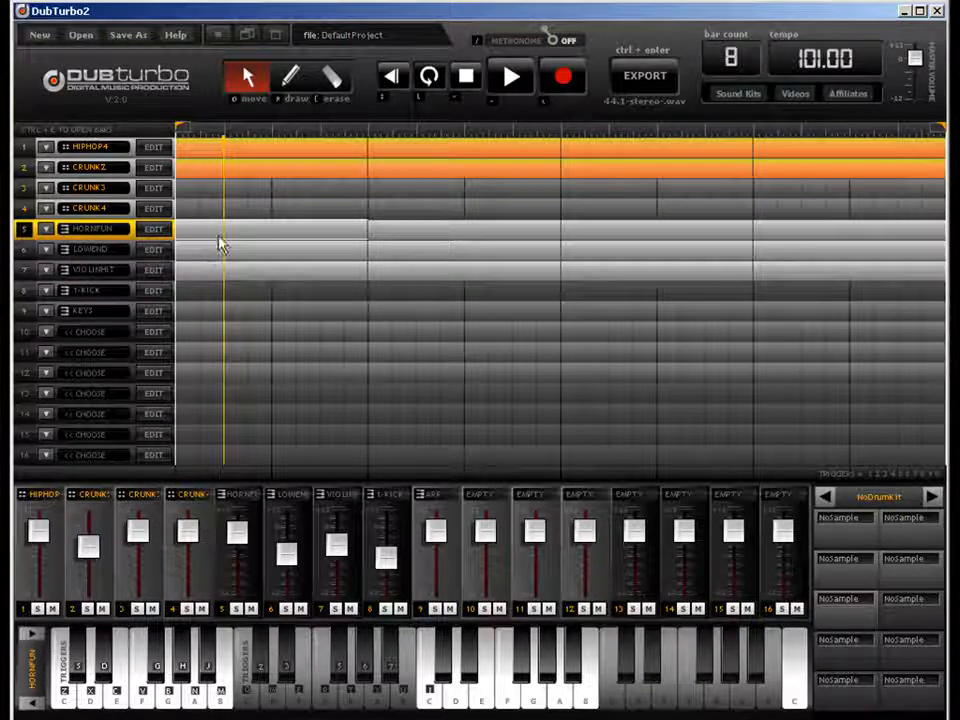
left_click(220, 291)
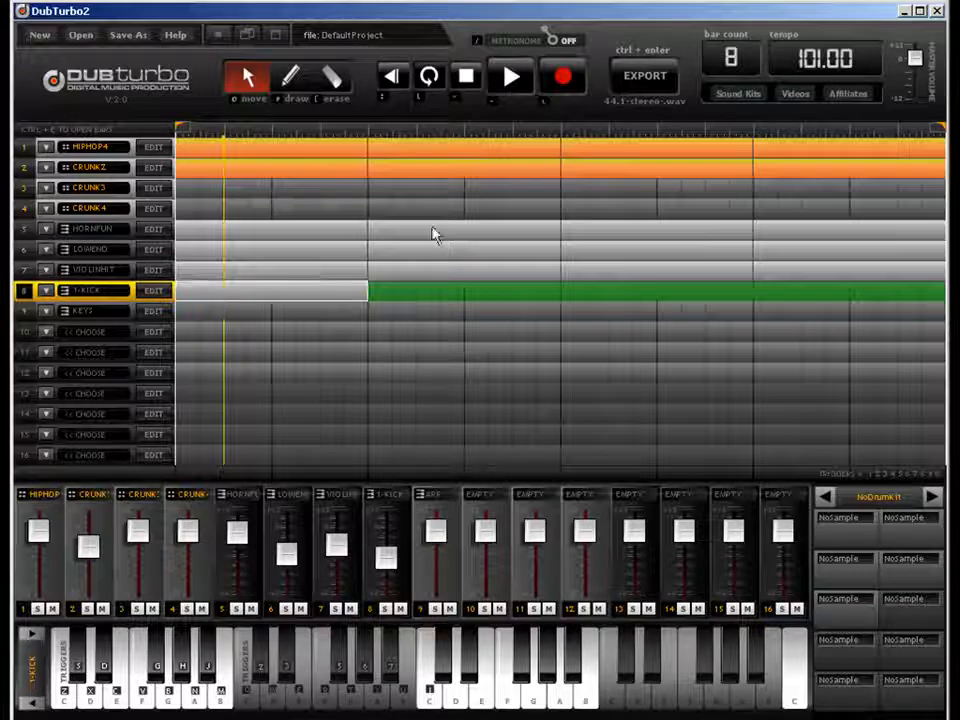
left_click(459, 233)
left_click(458, 313)
left_click(465, 296)
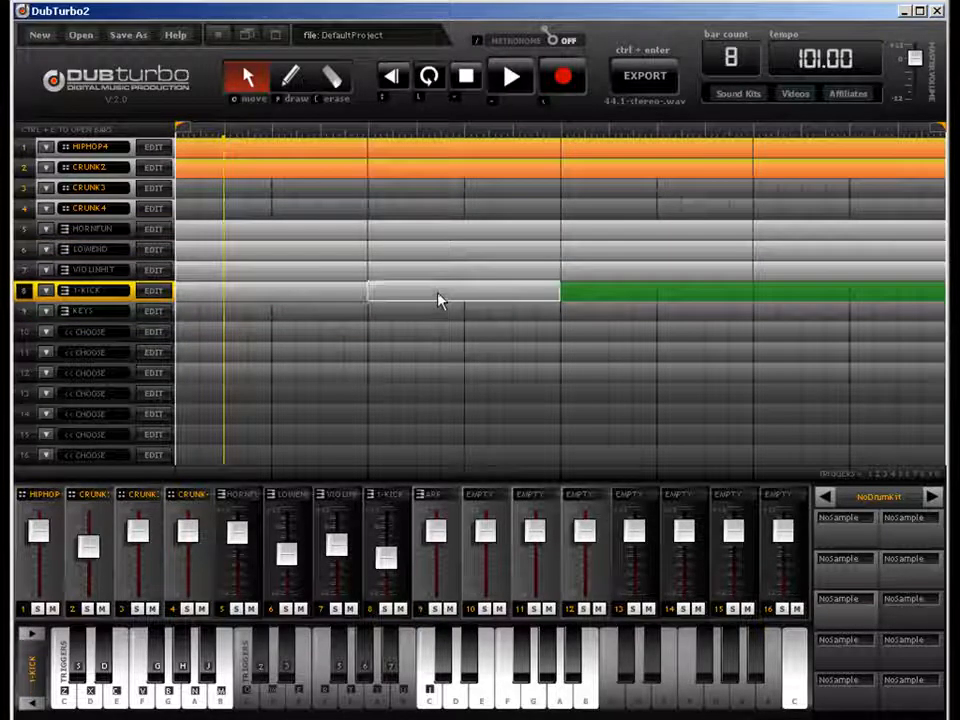
left_click_drag(633, 233, 629, 288)
left_click(808, 288)
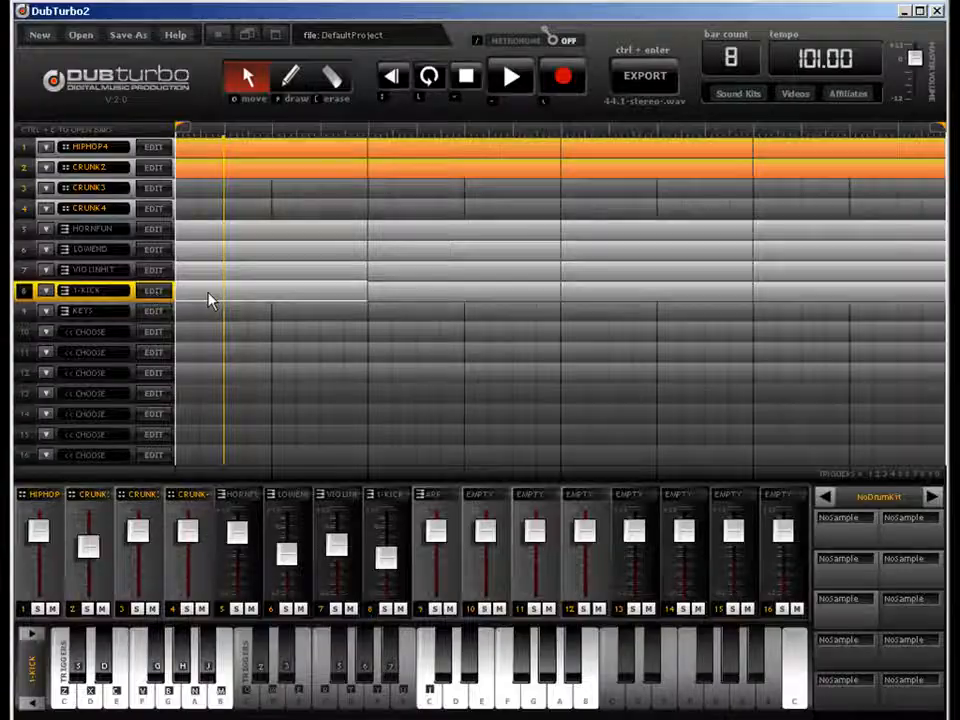
Step: Audition guitar sounds for track 8, assign GUITAR9 to it, and return to the arrangement
left_click(151, 295)
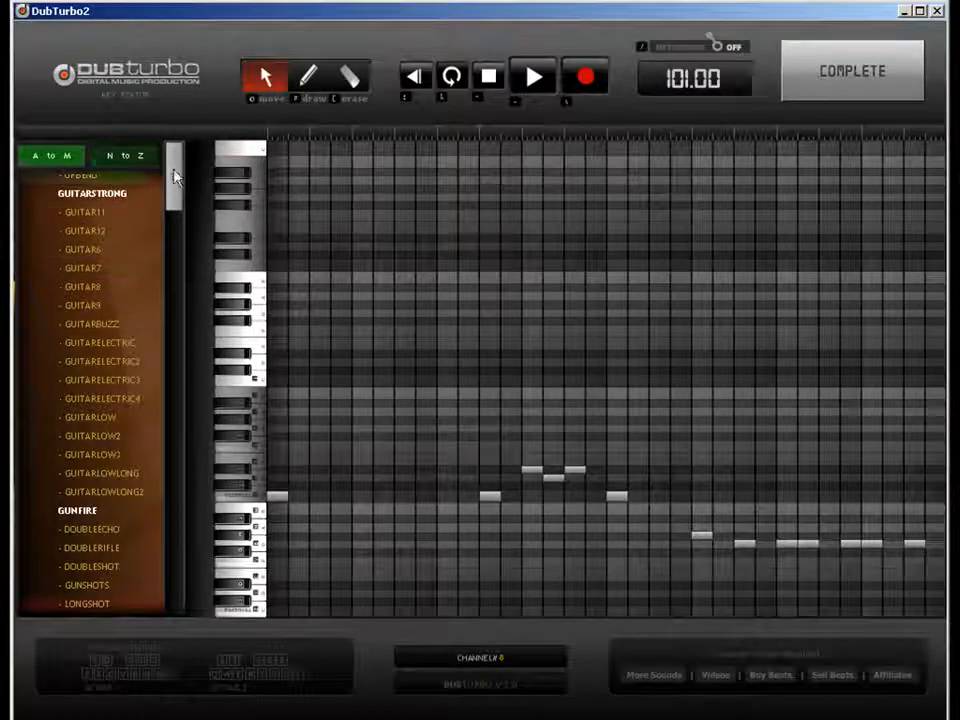
left_click(123, 272)
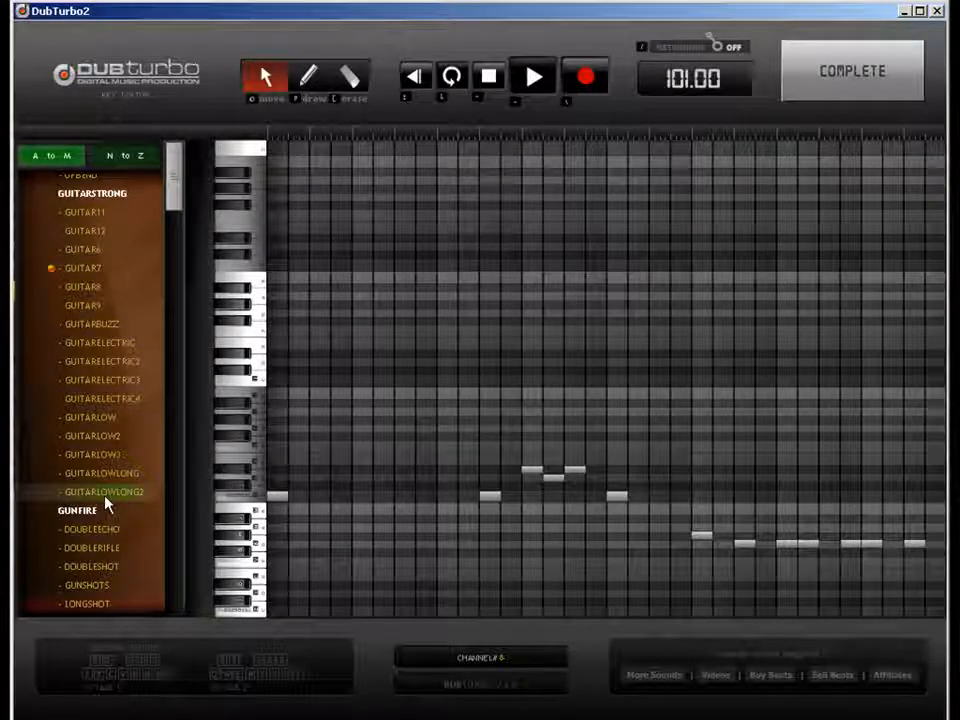
left_click(102, 288)
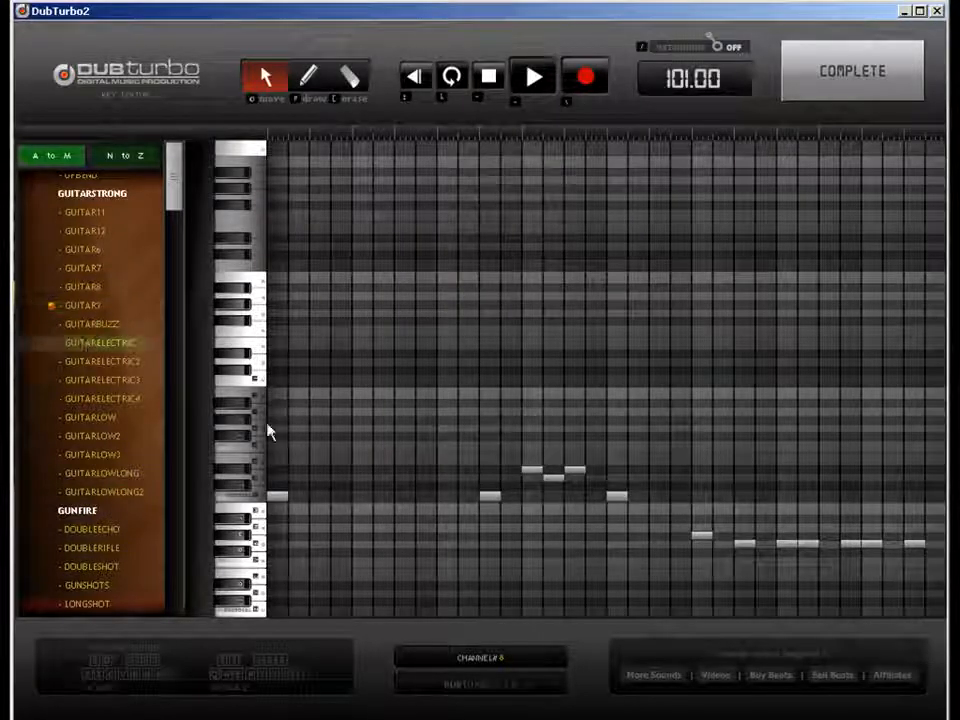
left_click(872, 97)
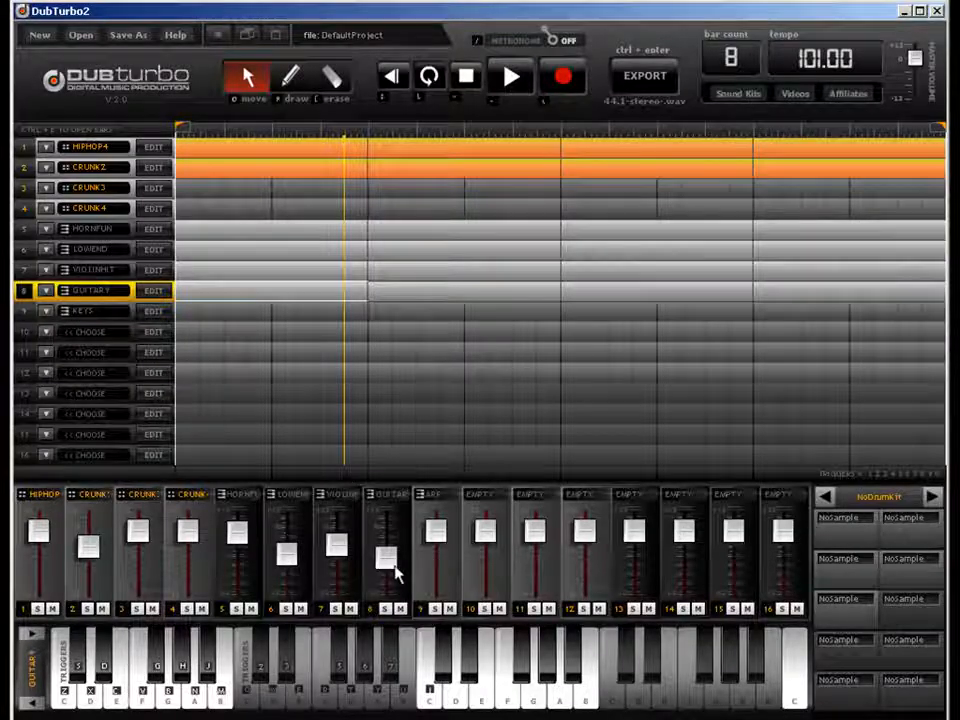
Step: Lower the HORNFUN, VIOLINHIT and LOWEND channel volumes and play the beat to check the mix
left_click_drag(237, 537, 245, 568)
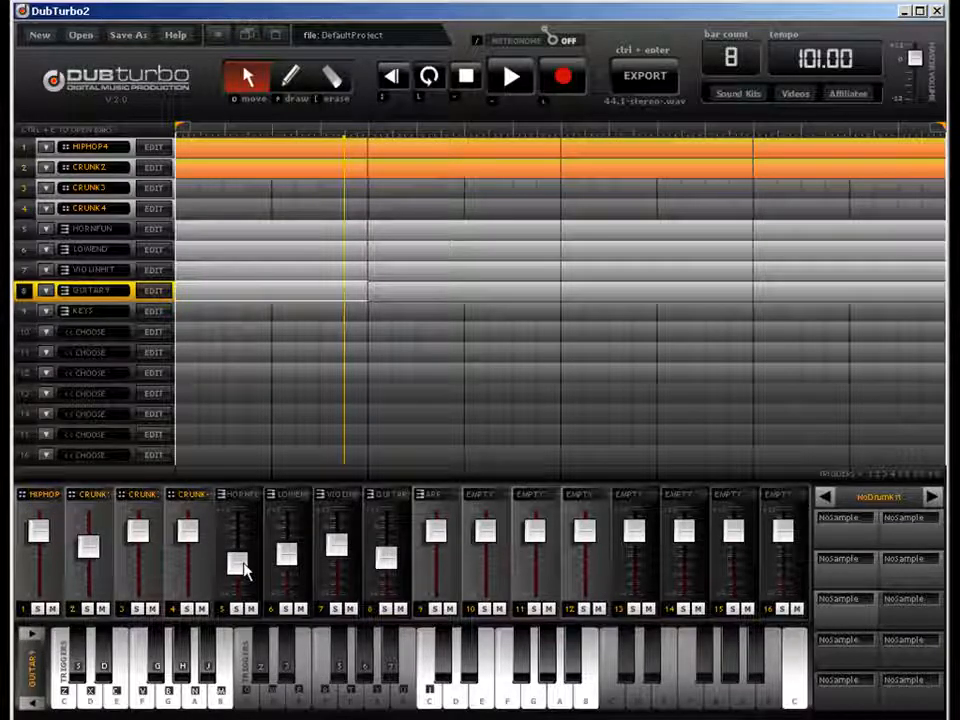
left_click_drag(336, 546, 286, 563)
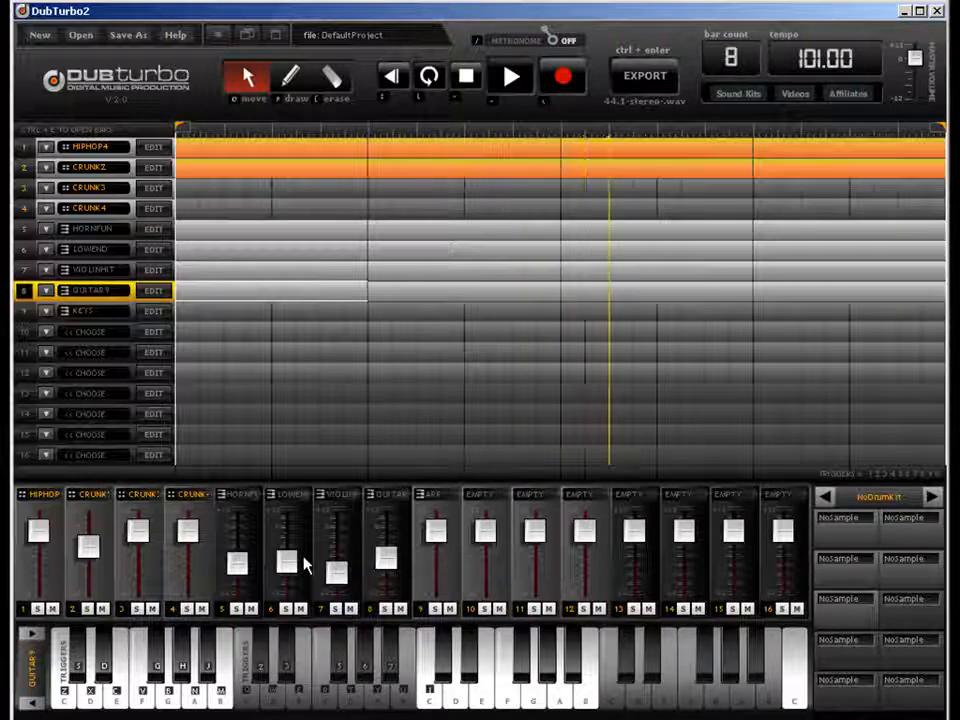
key("space")
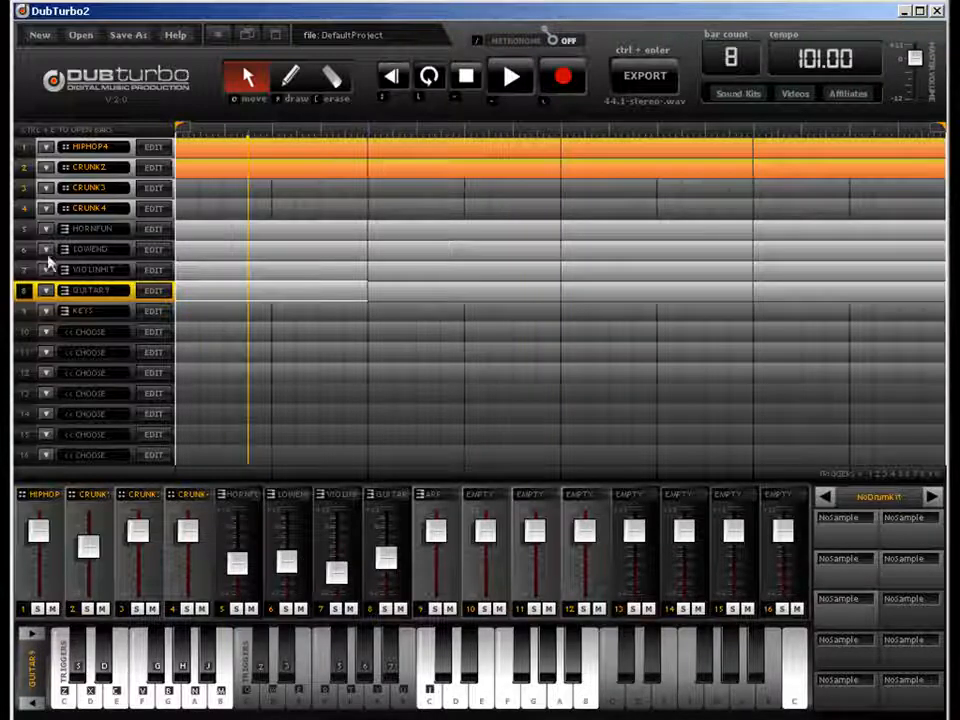
Step: Copy each of the four VIOLINHIT clips onto the KEYS track 9 at the same bars, filling all eight bars
left_click(188, 273)
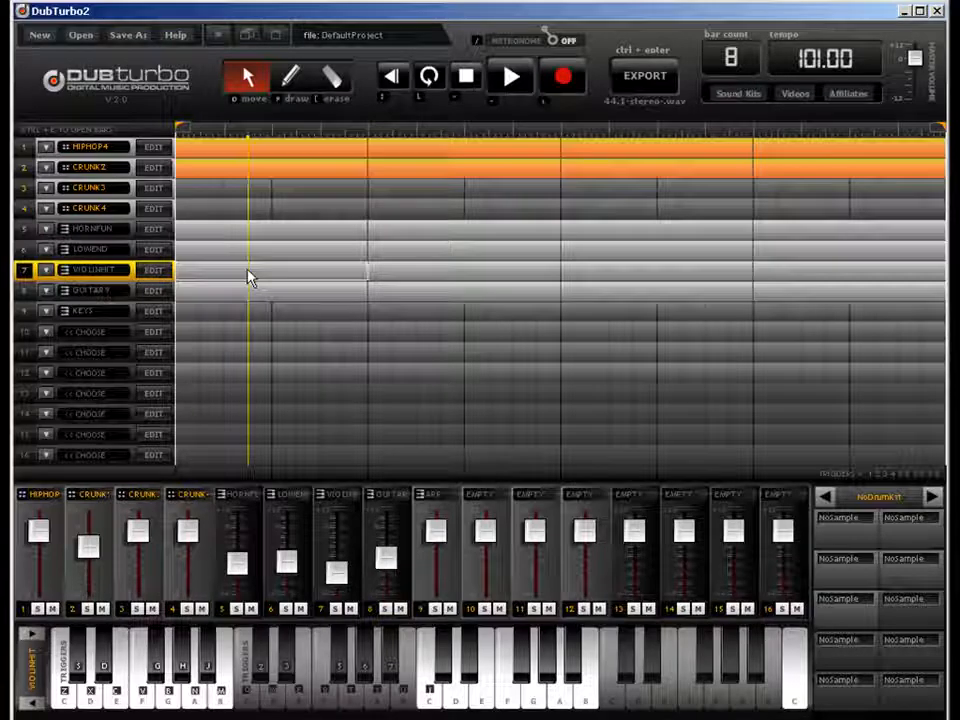
left_click_drag(248, 272, 249, 321)
left_click(390, 275)
left_click_drag(390, 283, 396, 315)
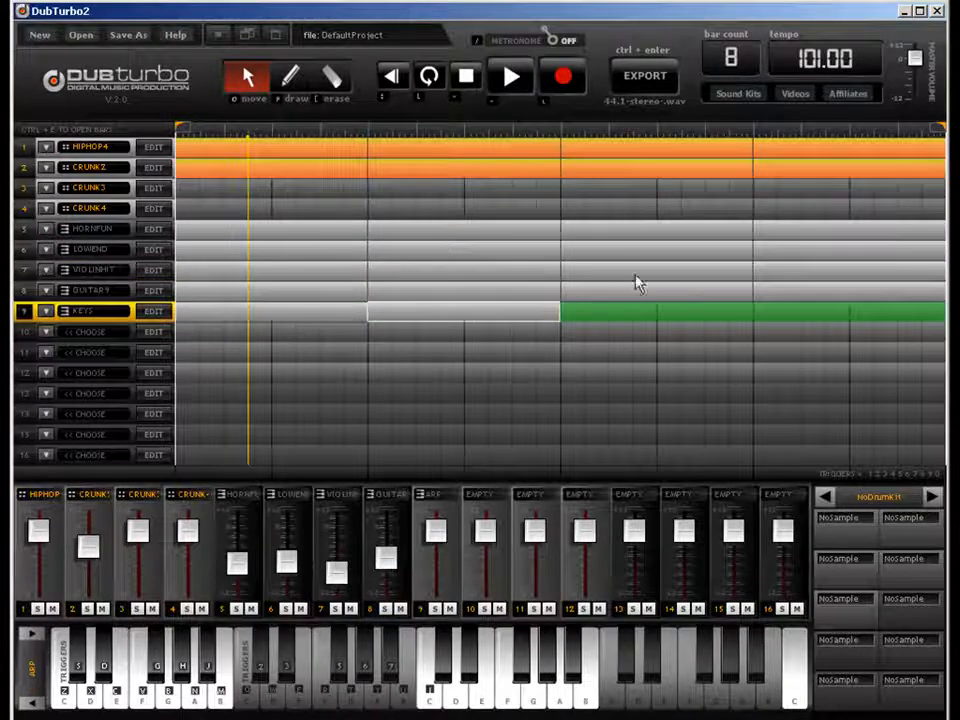
left_click_drag(636, 281, 641, 317)
left_click_drag(790, 291, 810, 328)
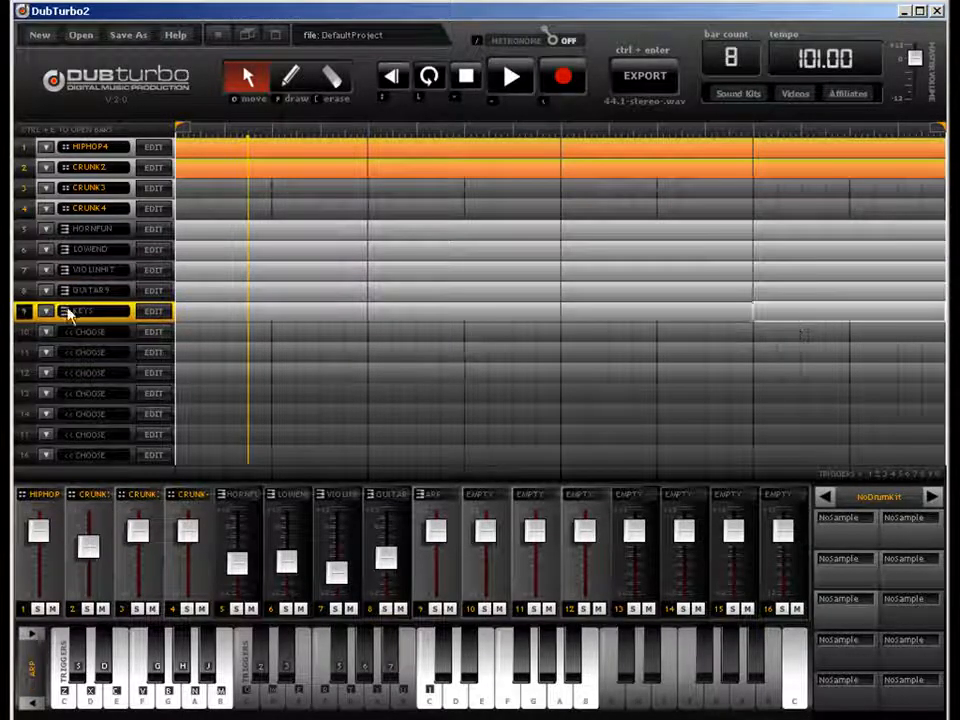
Step: Browse the instrument sounds for track 9 and try an organ sound on it
left_click(158, 313)
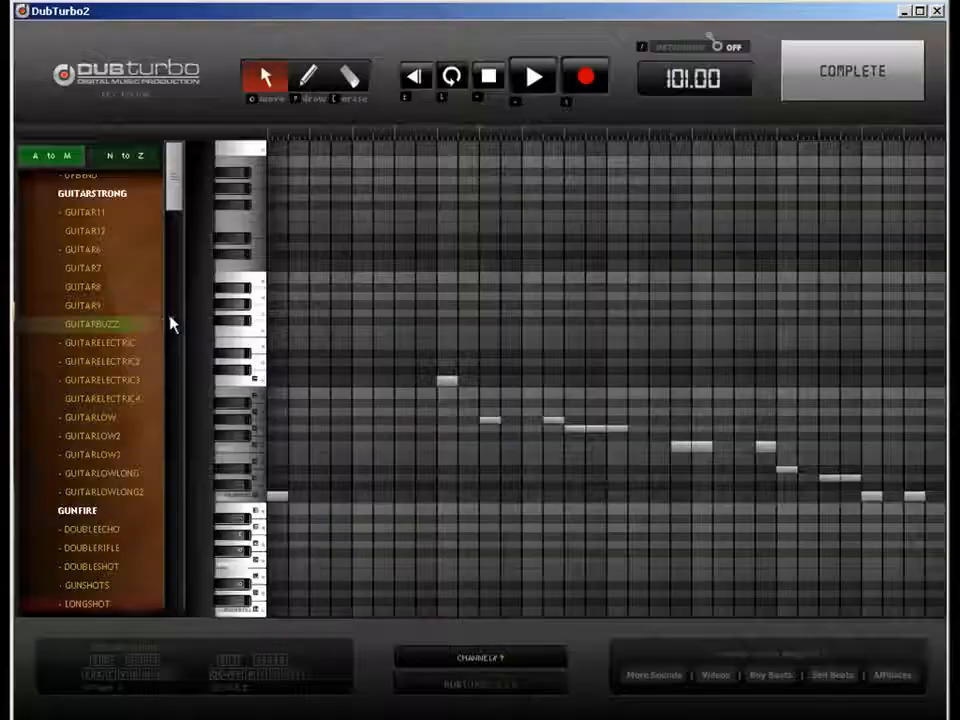
left_click(786, 86)
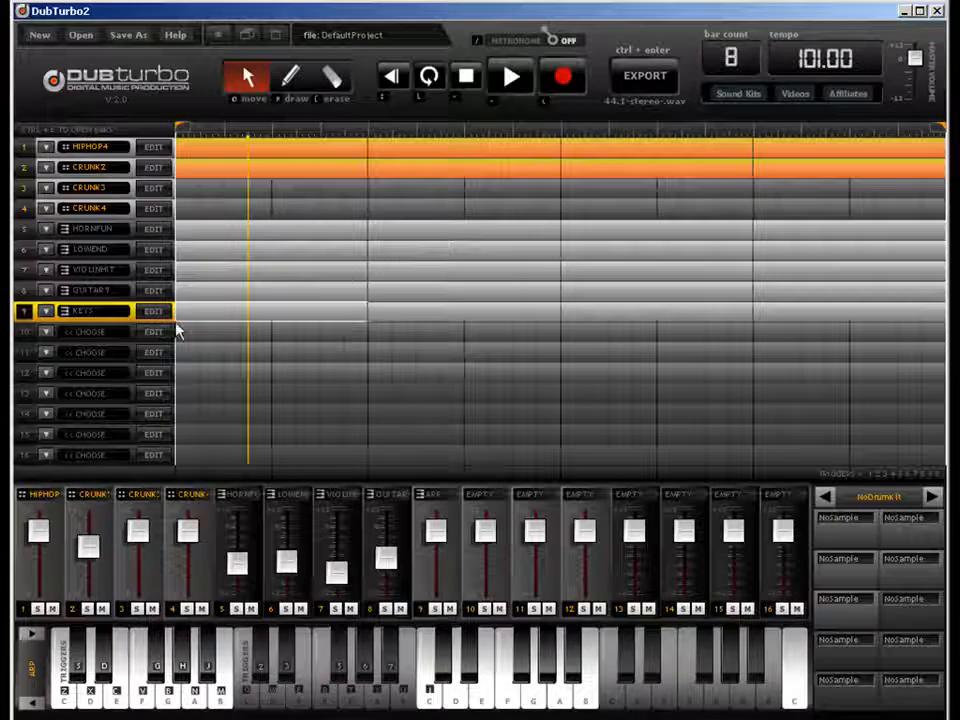
left_click_drag(212, 316, 566, 326)
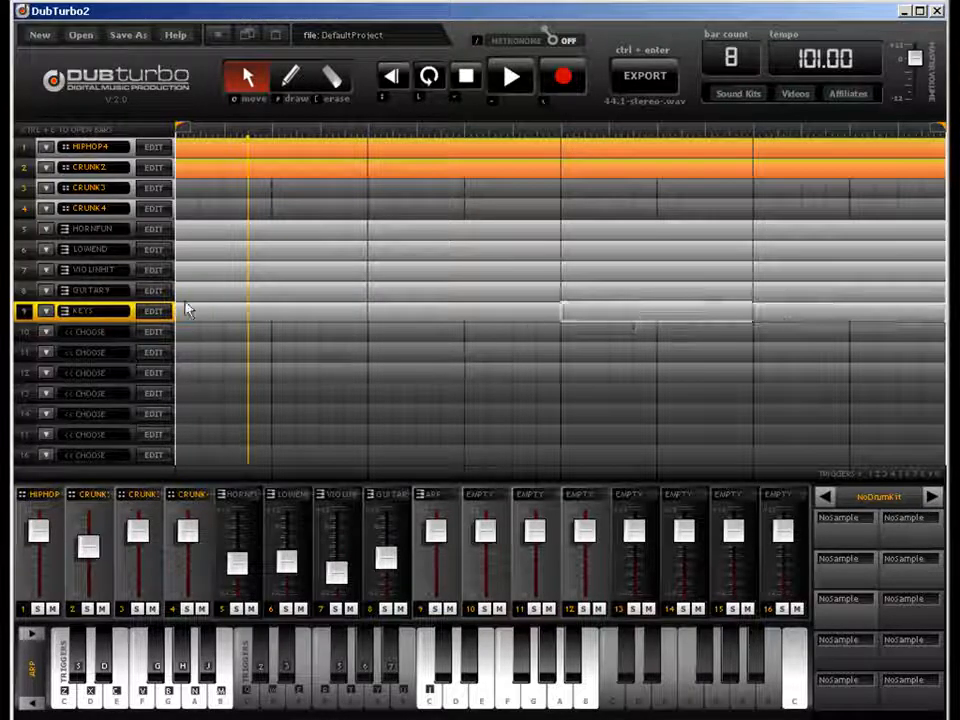
left_click(153, 311)
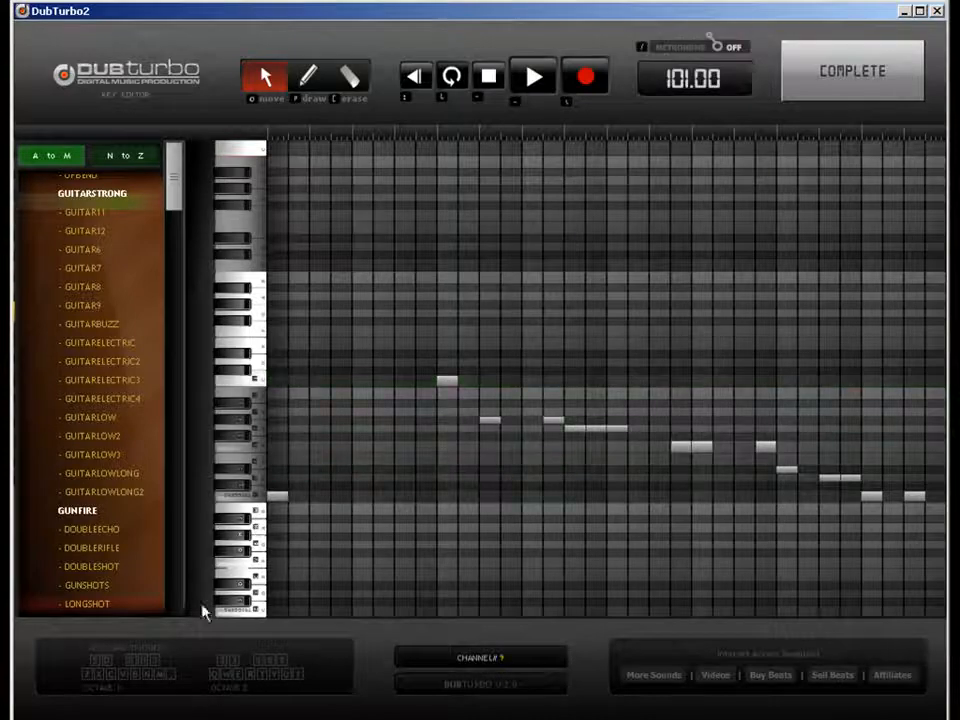
left_click_drag(176, 194, 162, 284)
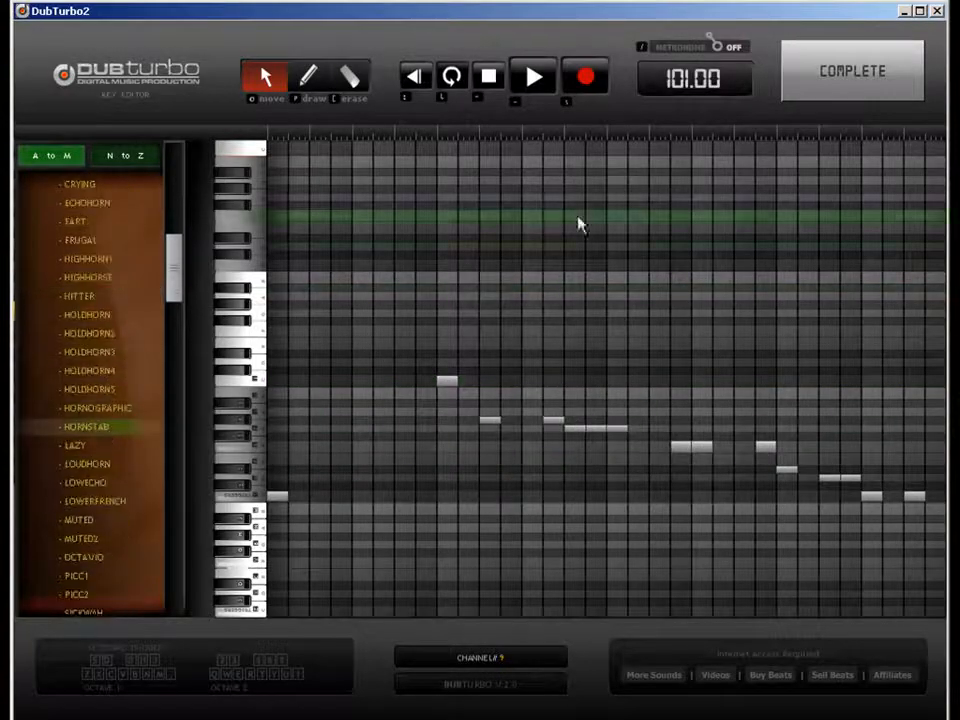
left_click(844, 71)
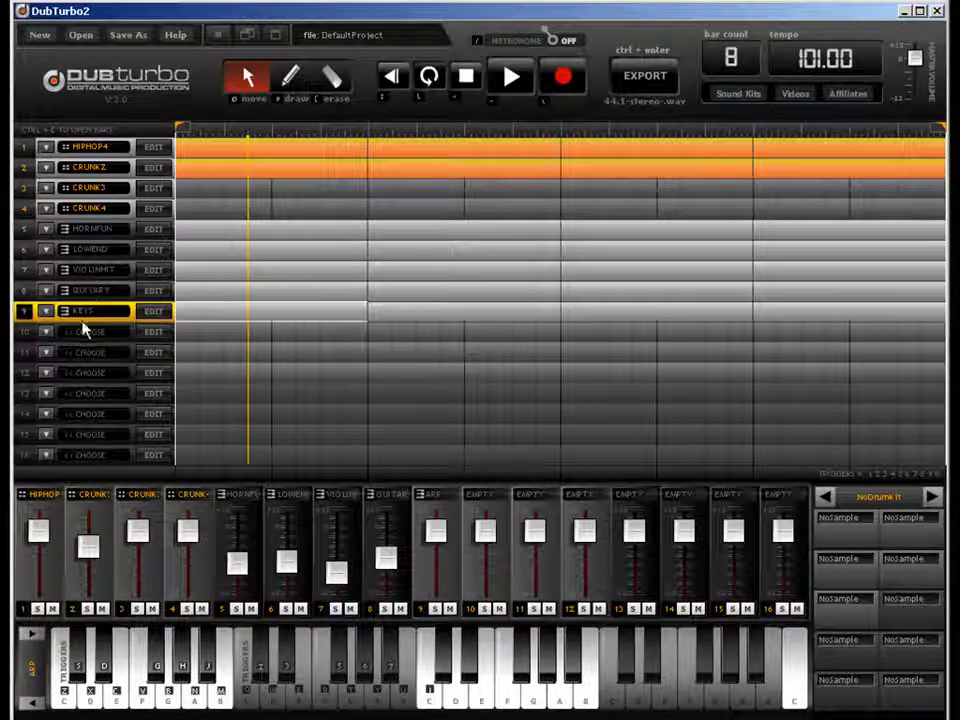
key("ctrl+e")
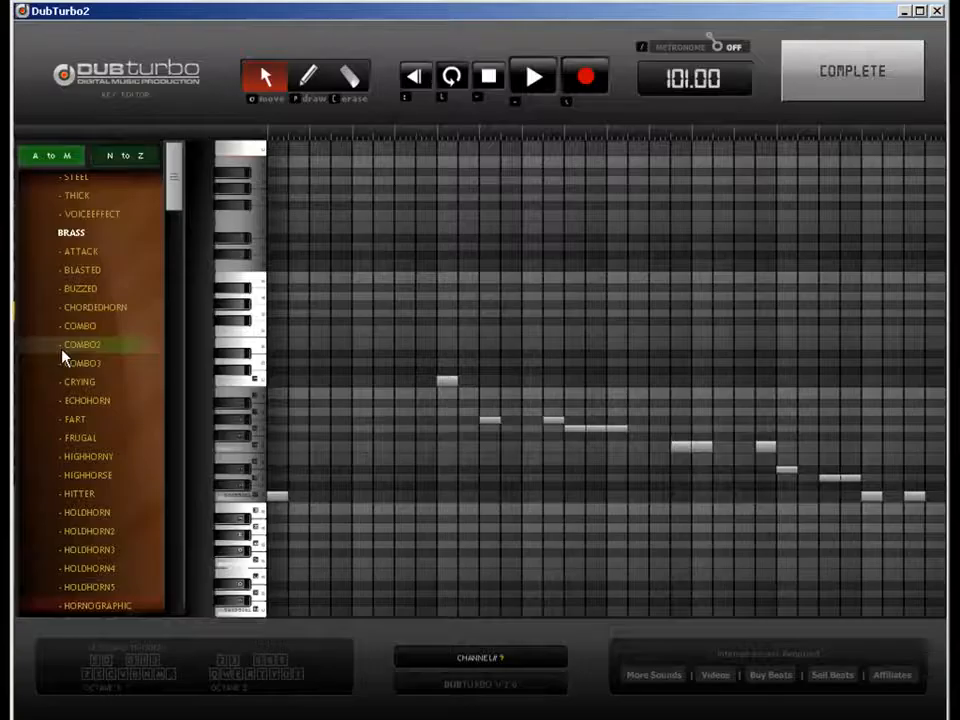
left_click_drag(176, 208, 176, 343)
left_click(109, 451)
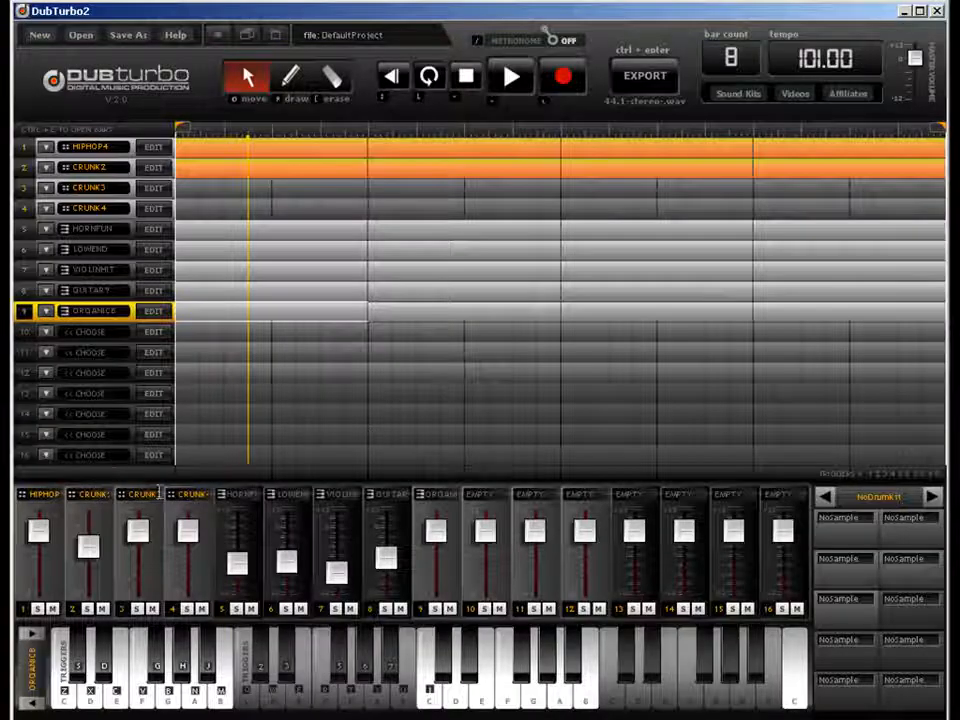
Step: Assign the CHELLO1 sound to track 9 and return to the arrangement
double_click(277, 318)
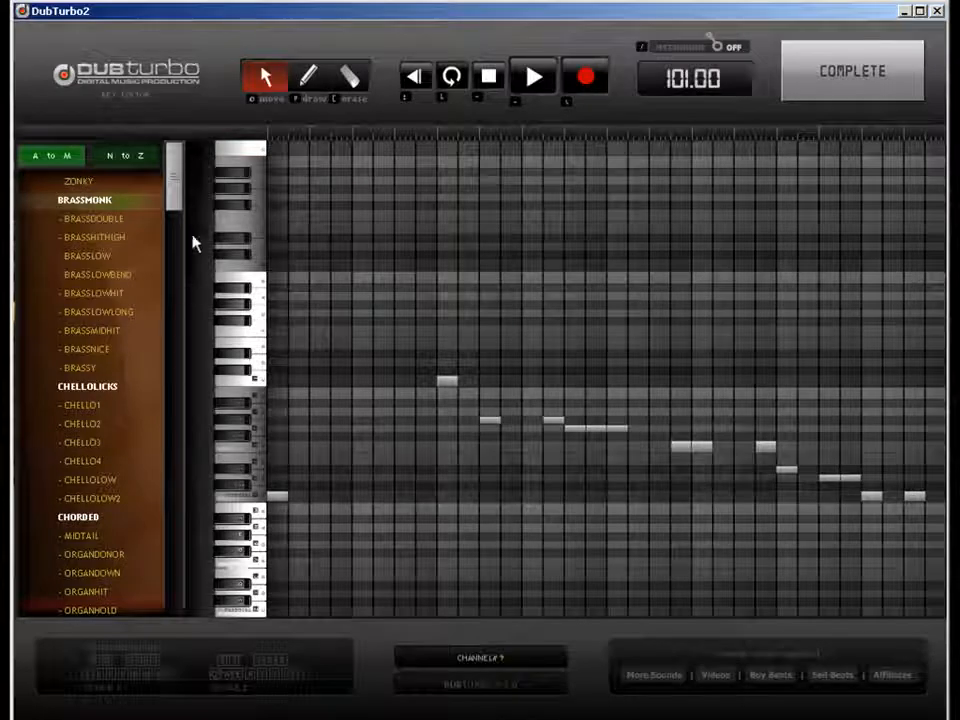
left_click(82, 406)
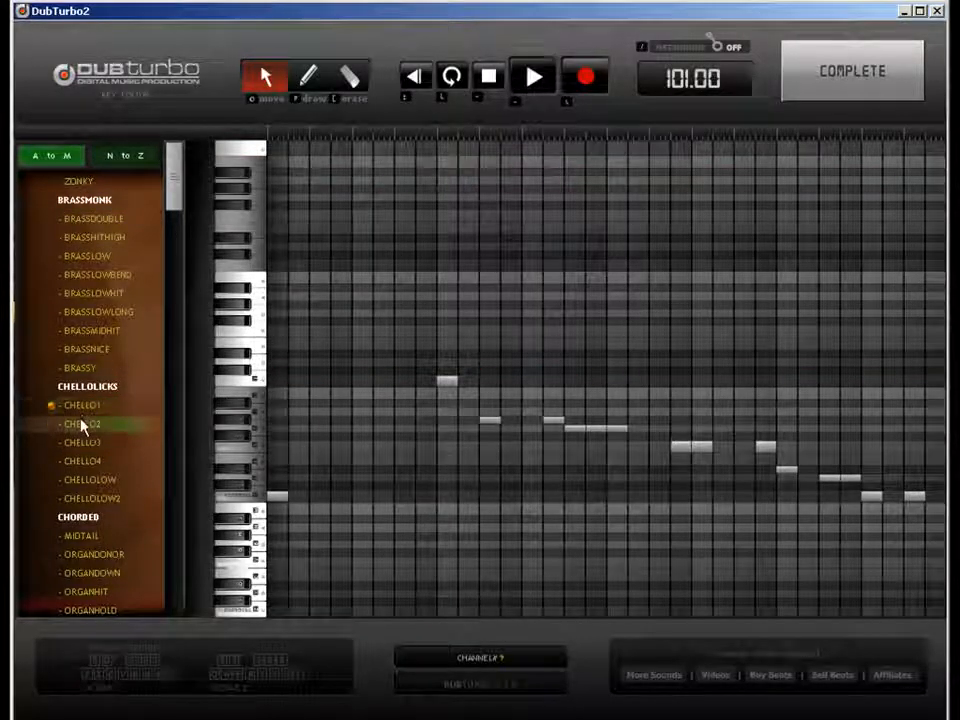
left_click(831, 89)
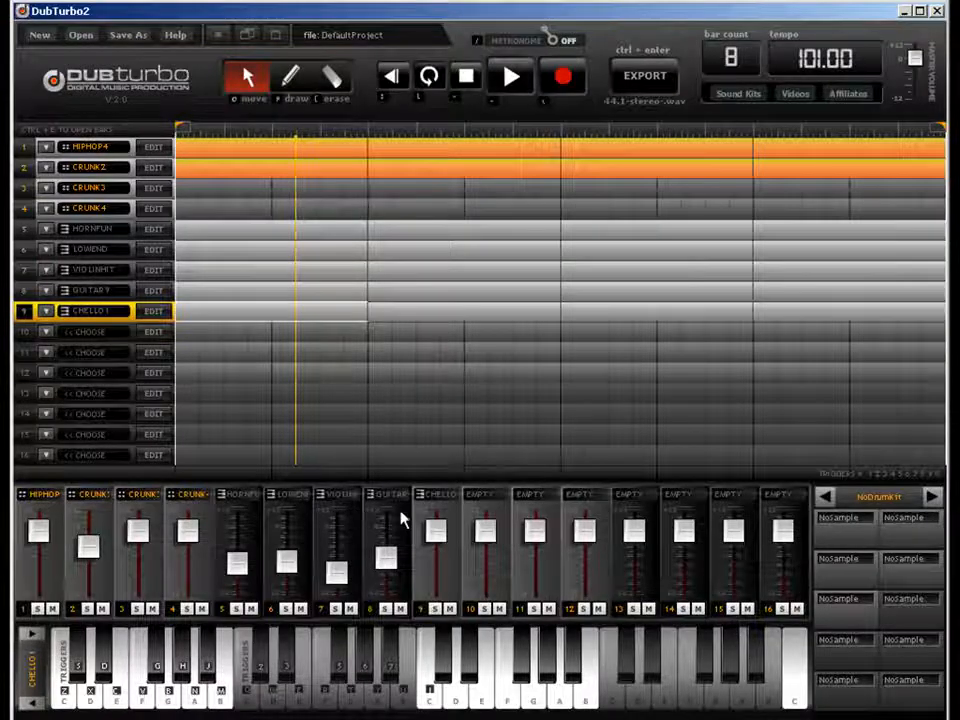
Step: Lower the CHELLO1 channel volume and play the beat to check the mix
left_click_drag(435, 528, 447, 574)
key("space")
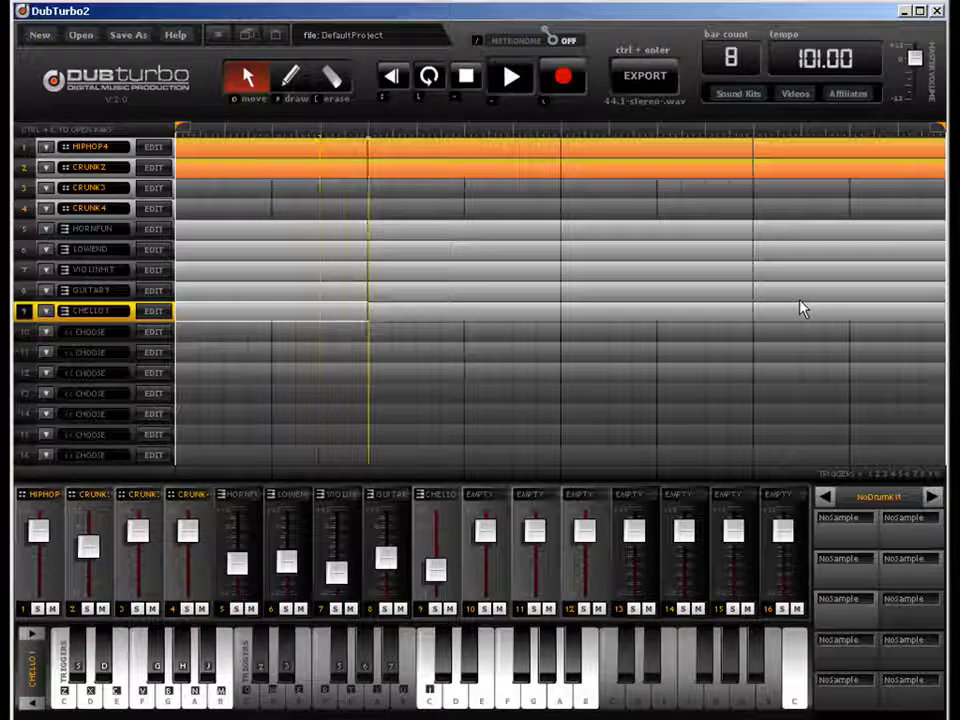
key("space")
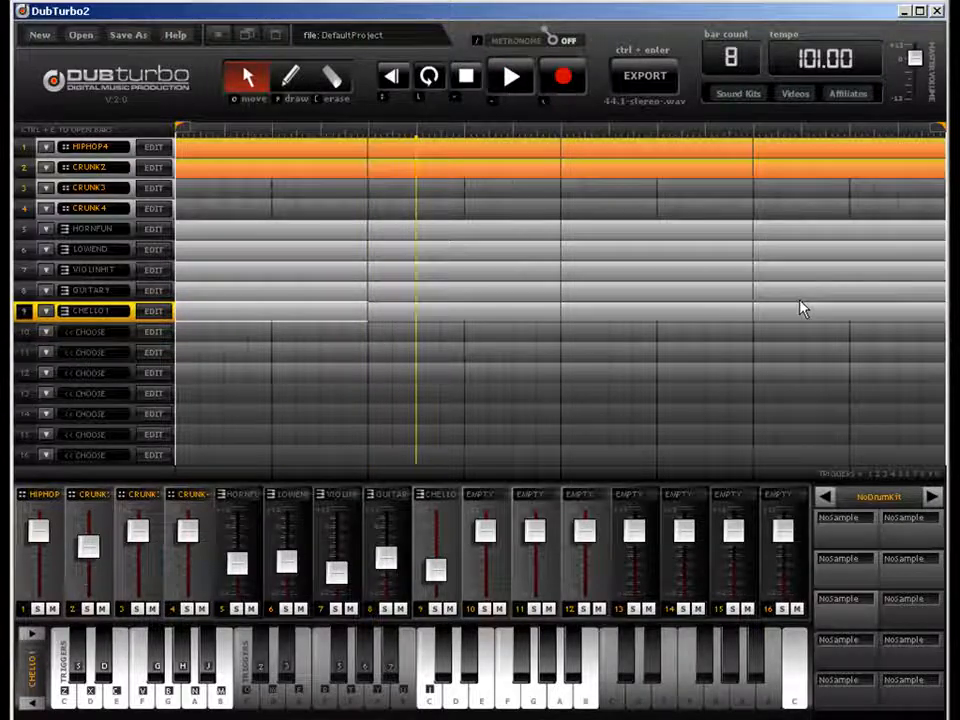
Step: In the first CHELLO1 clip, stack two notes above the opening note and draw the same three-note chord at the seventh grid step
key("ctrl+e")
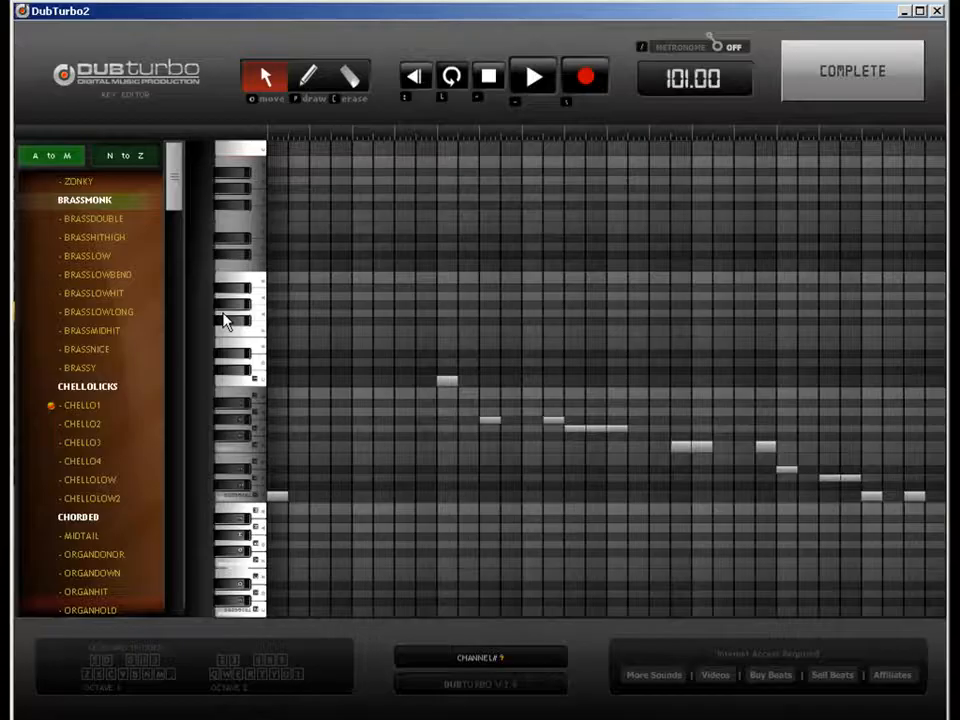
left_click(308, 78)
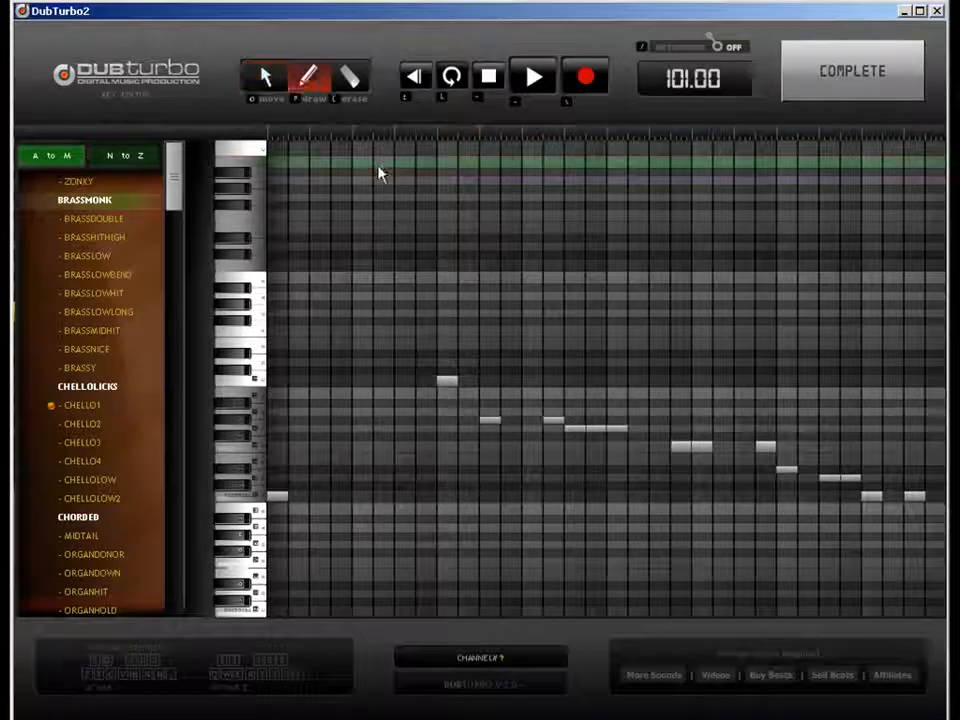
left_click(277, 469)
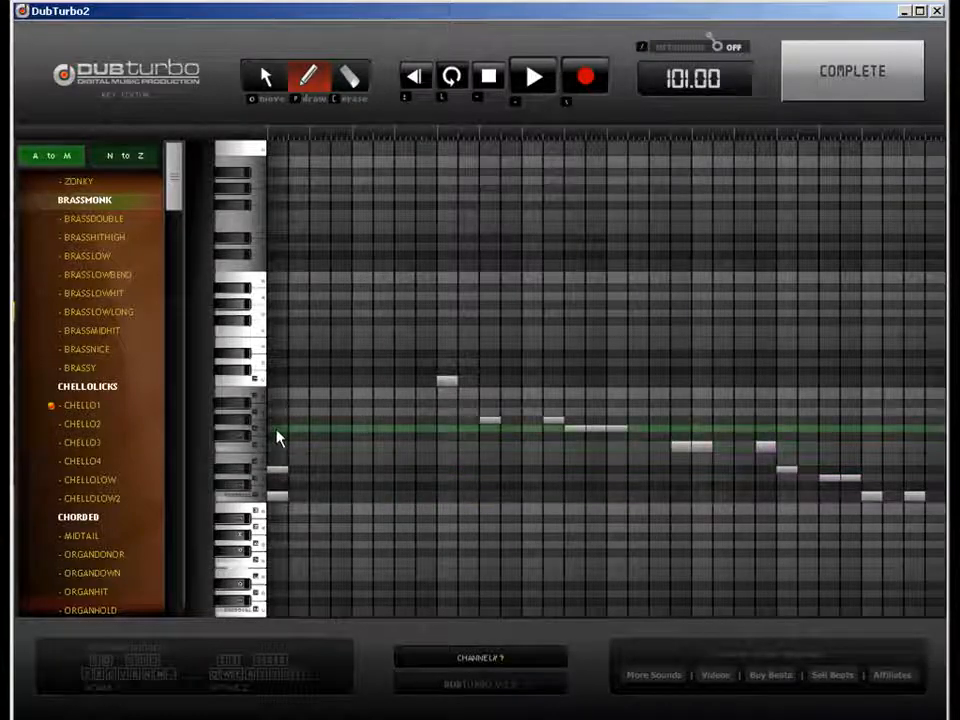
left_click(276, 429)
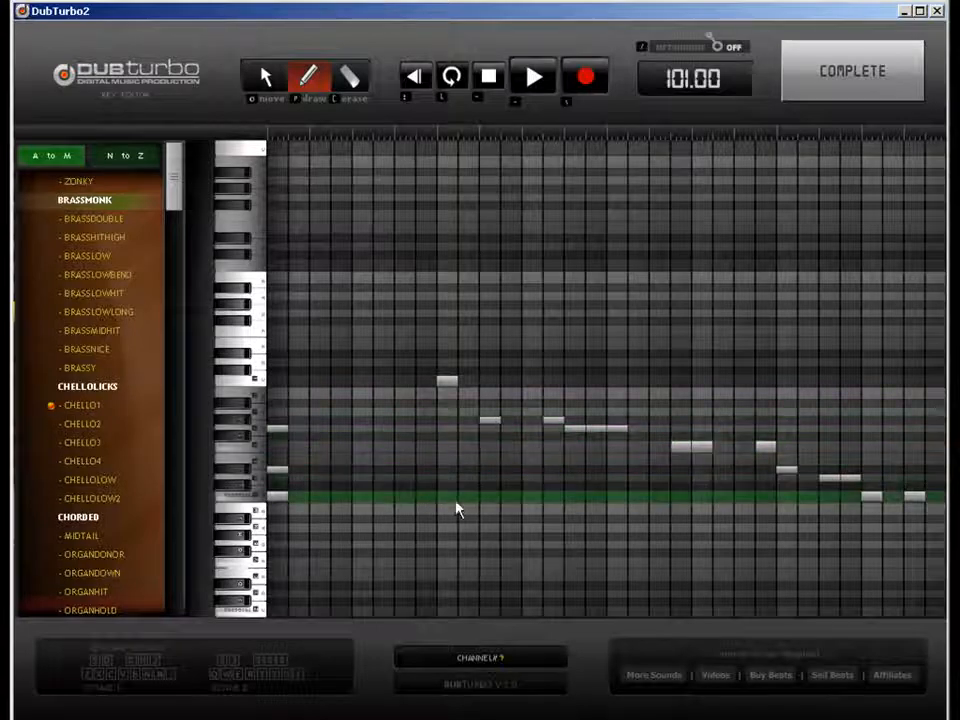
left_click(405, 496)
left_click(406, 469)
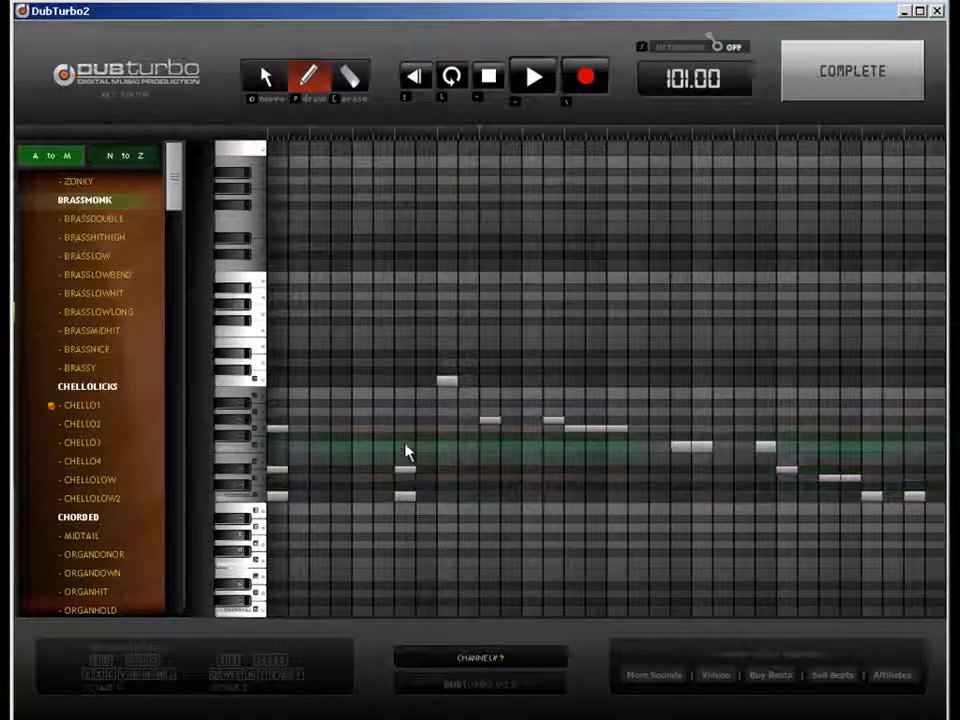
left_click(405, 430)
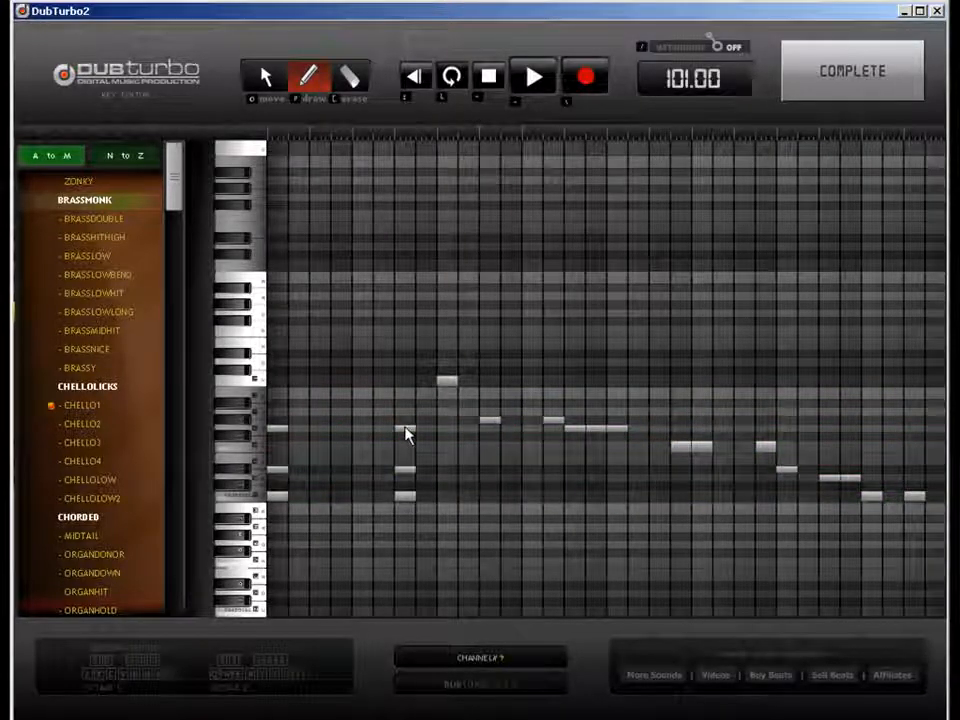
Step: Draw one harmony note each at the ninth, eleventh and fourteenth grid steps of the CHELLO1 clip and return to the arrangement
left_click(449, 424)
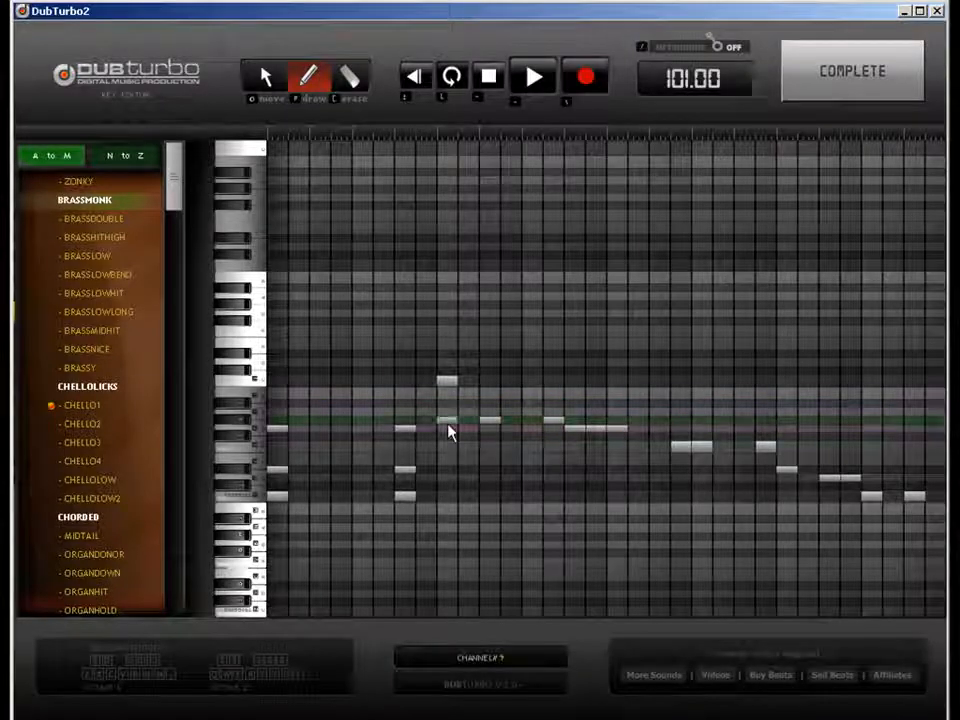
left_click(492, 386)
left_click(556, 357)
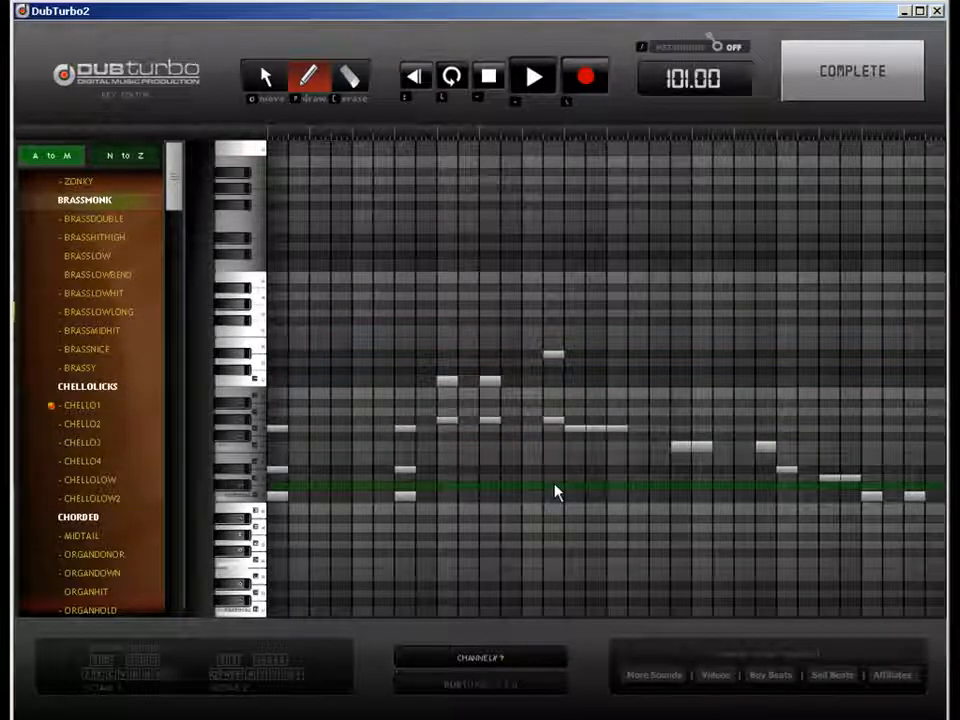
left_click(821, 86)
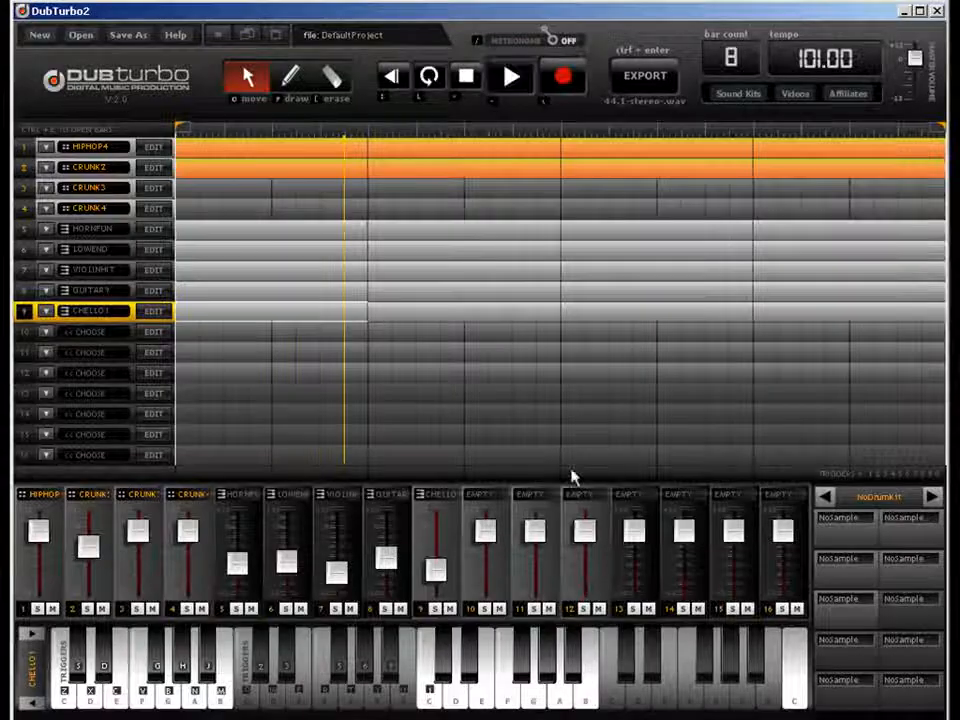
Step: Solo the CHELLO1 channel to hear its part, and release the solo to listen within the full beat
left_click(435, 609)
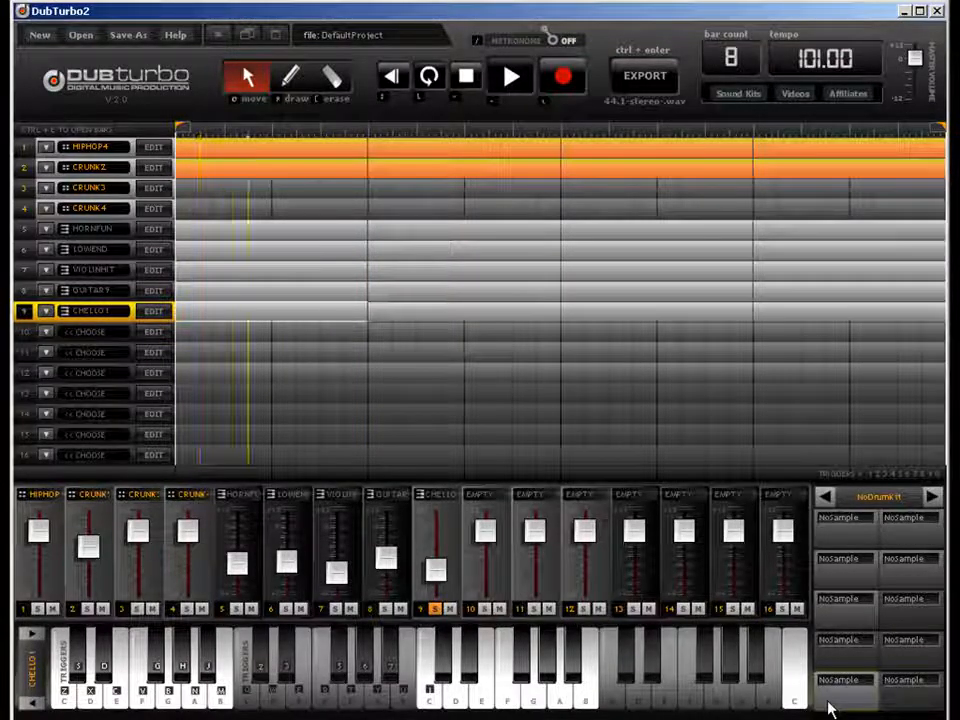
left_click(436, 610)
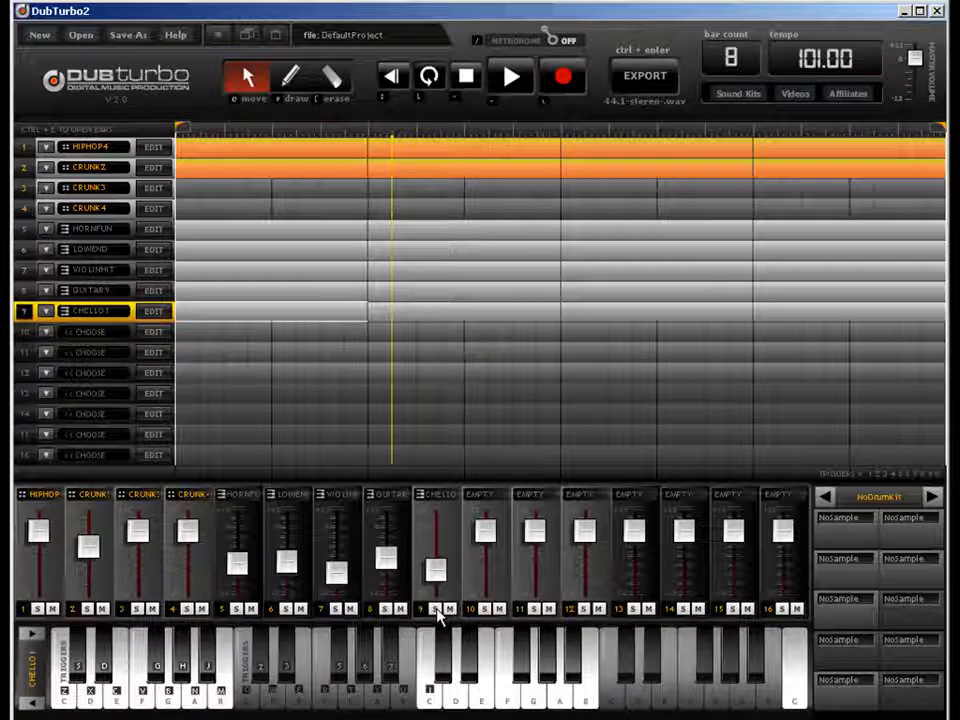
key("space")
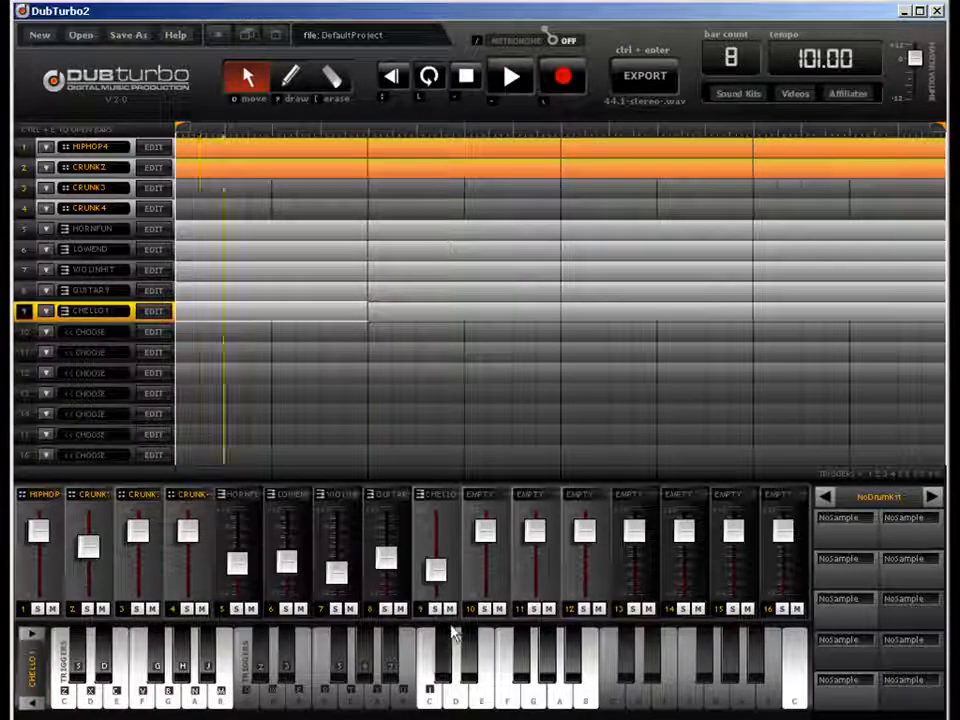
Step: Mute the CRUNK2, CRUNK3, CRUNK4, HORNFUN and LOWEND channels and play the beat
left_click(152, 609)
left_click(201, 609)
left_click(251, 609)
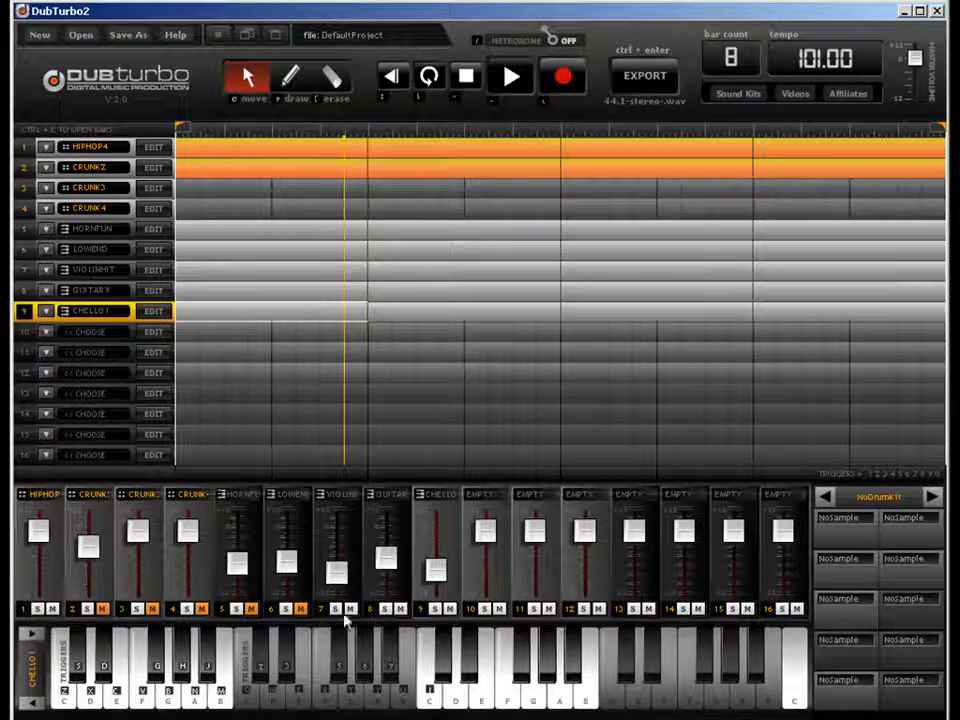
key("space")
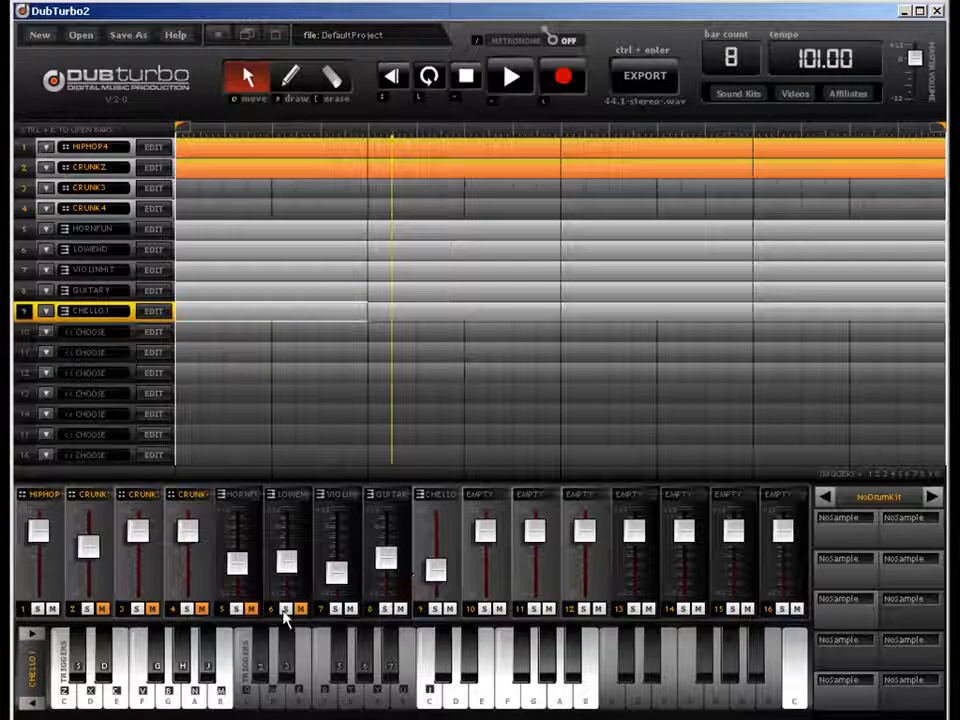
Step: Mute the VIOLINHIT and GUITAR9 channels, with HORNFUN and LOWEND unmuted, and play the beat
left_click(350, 609)
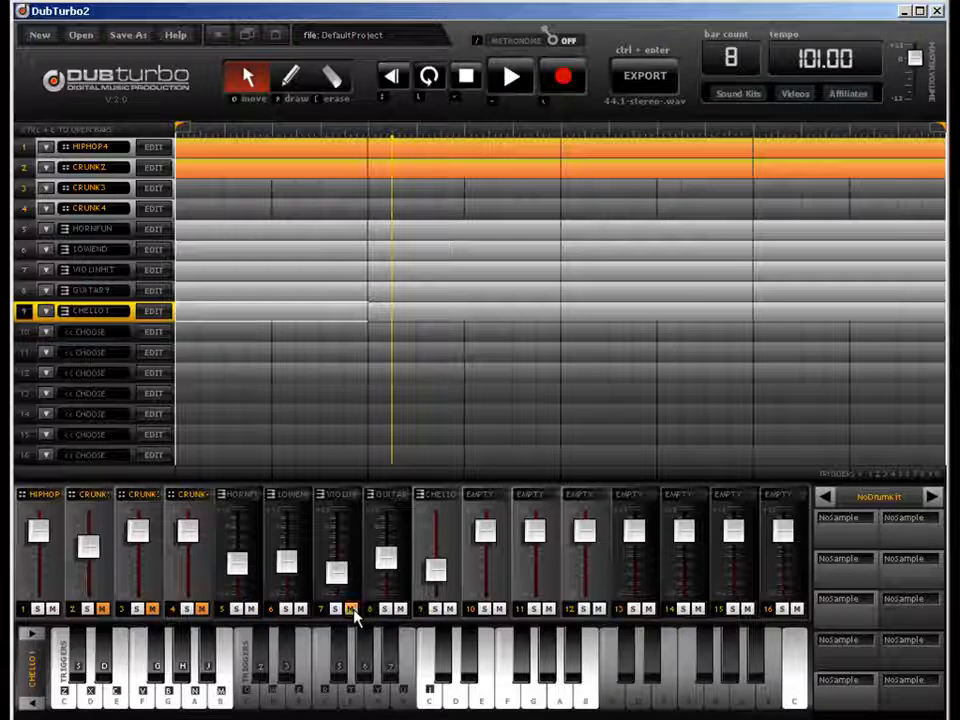
left_click(400, 609)
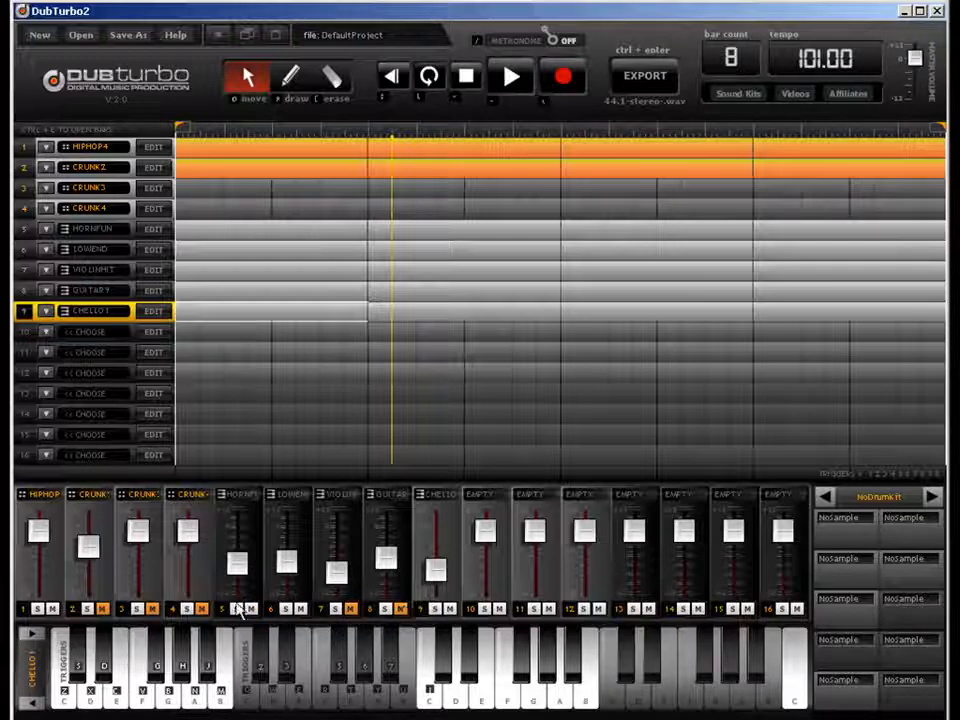
key("space")
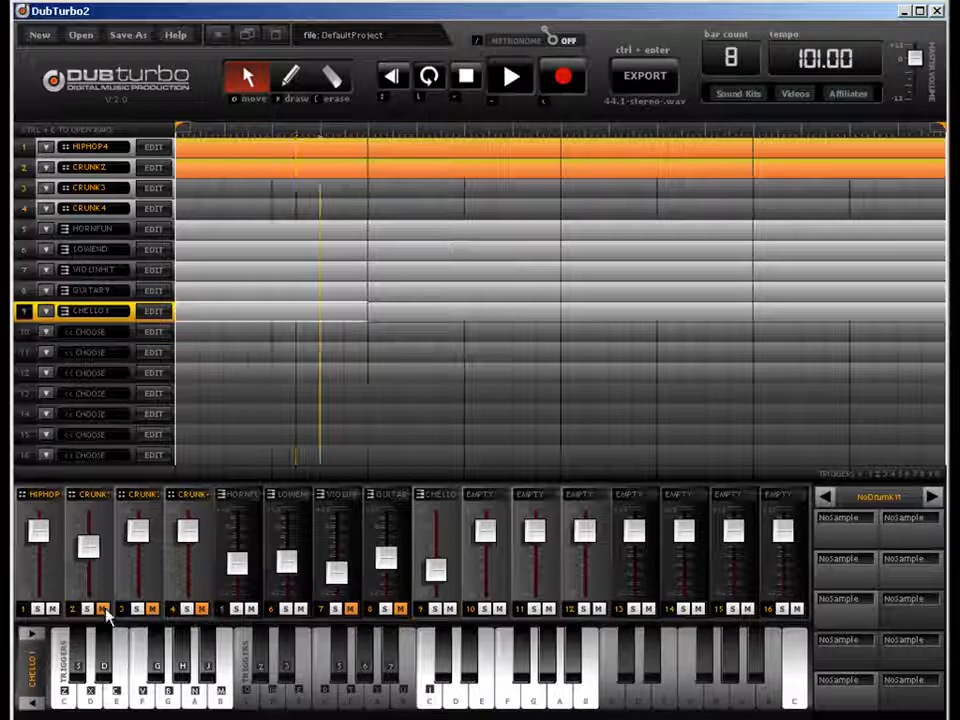
Step: Mute the HIPHOP4 channel, unmute CRUNK2 and play the beat
left_click(52, 609)
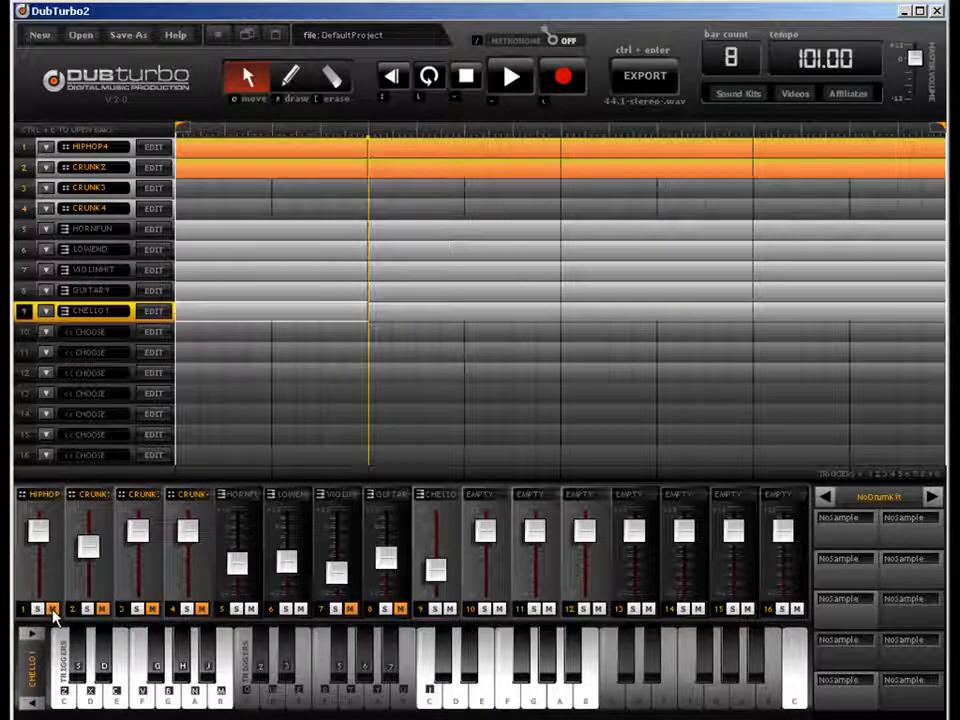
left_click(101, 611)
key("space")
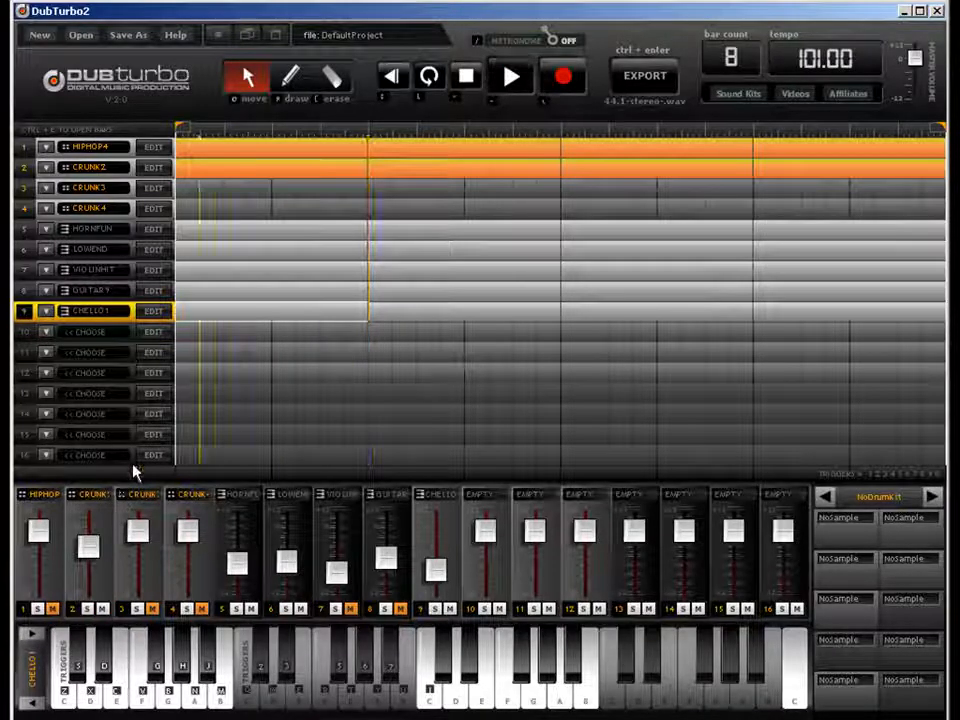
Step: Raise the CRUNK2 channel's volume and unmute the CRUNK3, CRUNK4, VIOLINHIT and GUITAR9 channels
left_click_drag(88, 545, 88, 521)
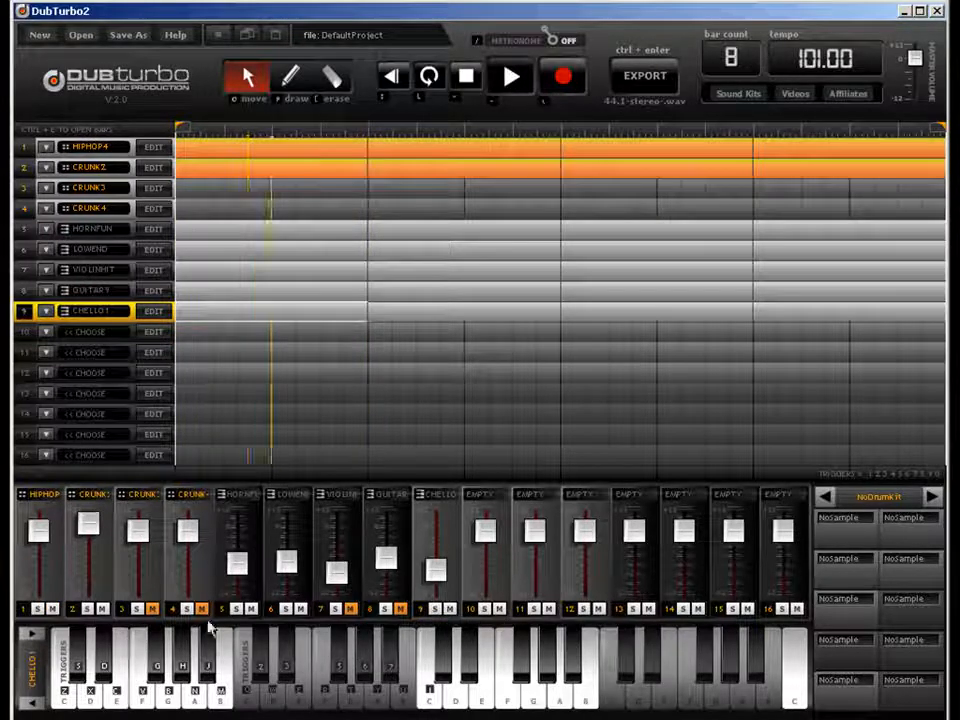
left_click(350, 609)
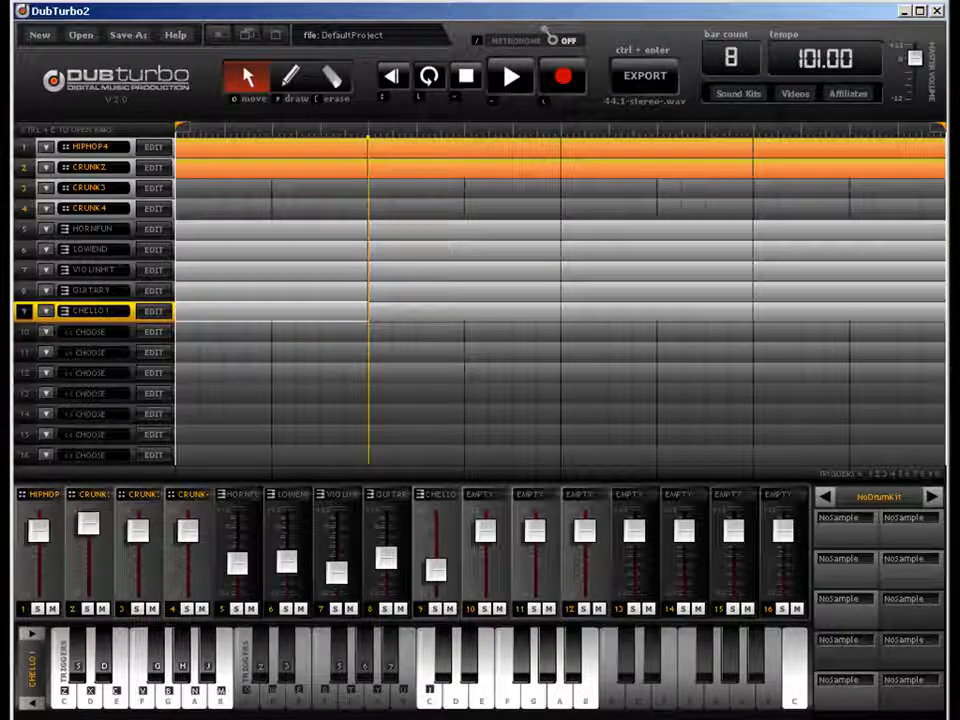
Step: Save the project as dubtest.dubproject
left_click(134, 37)
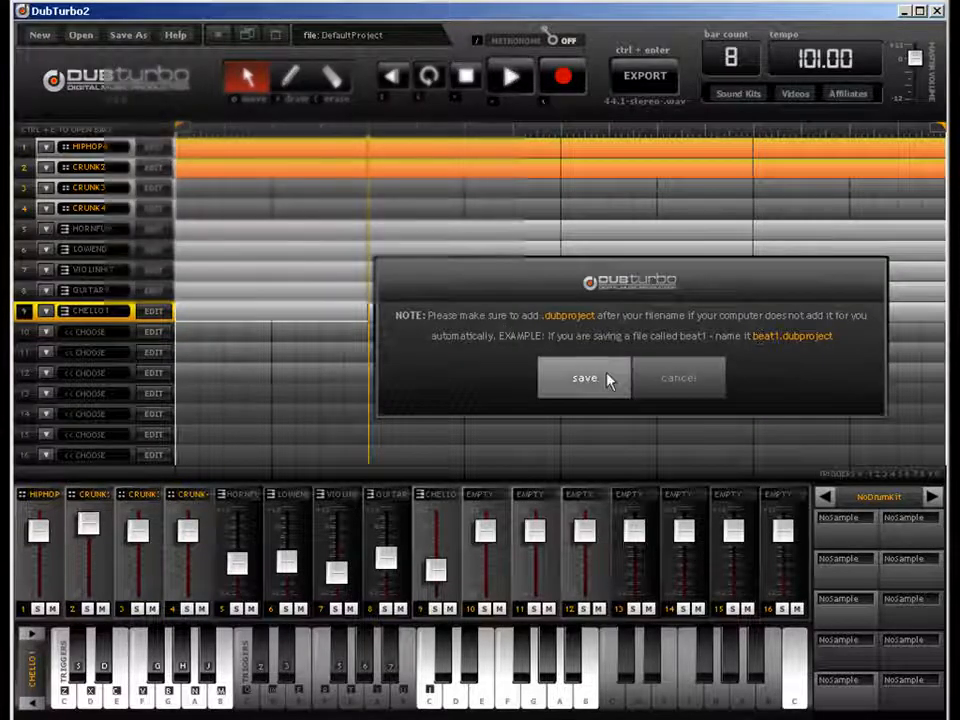
left_click(608, 379)
left_click(261, 332)
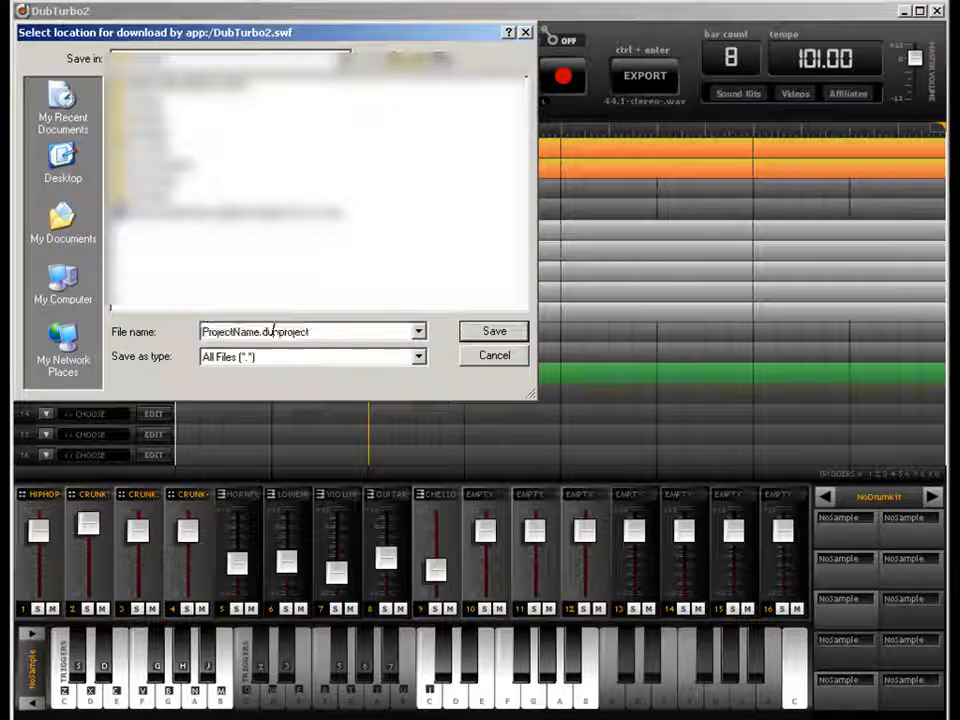
double_click(230, 331)
type("dubtest")
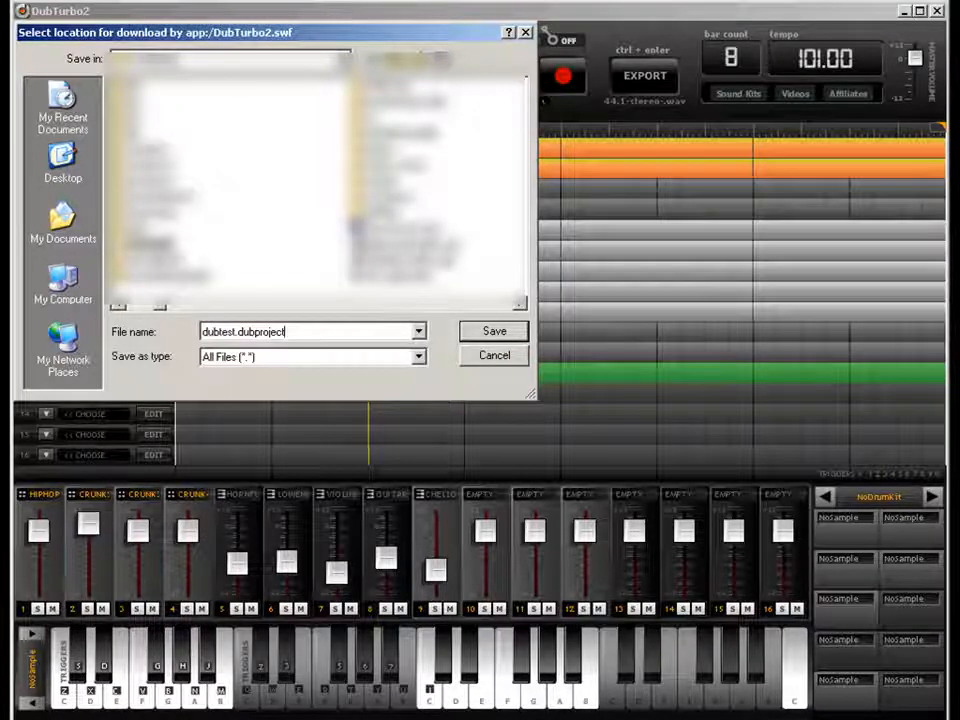
key("Return")
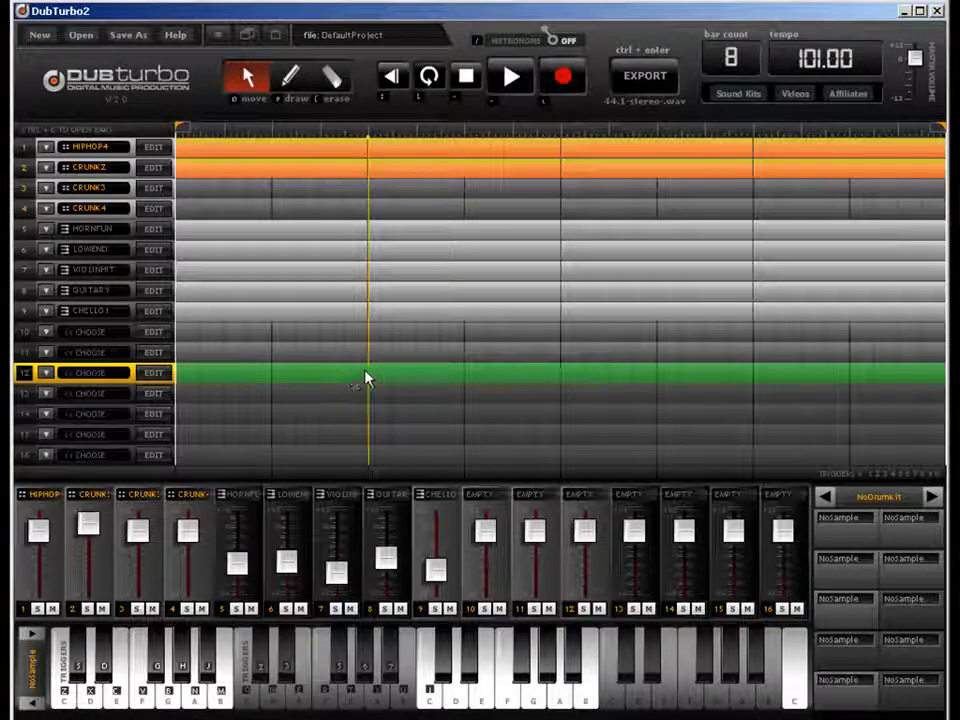
Step: Export the beat as a WAV file named 101bpmdub2beat.wav
left_click(638, 82)
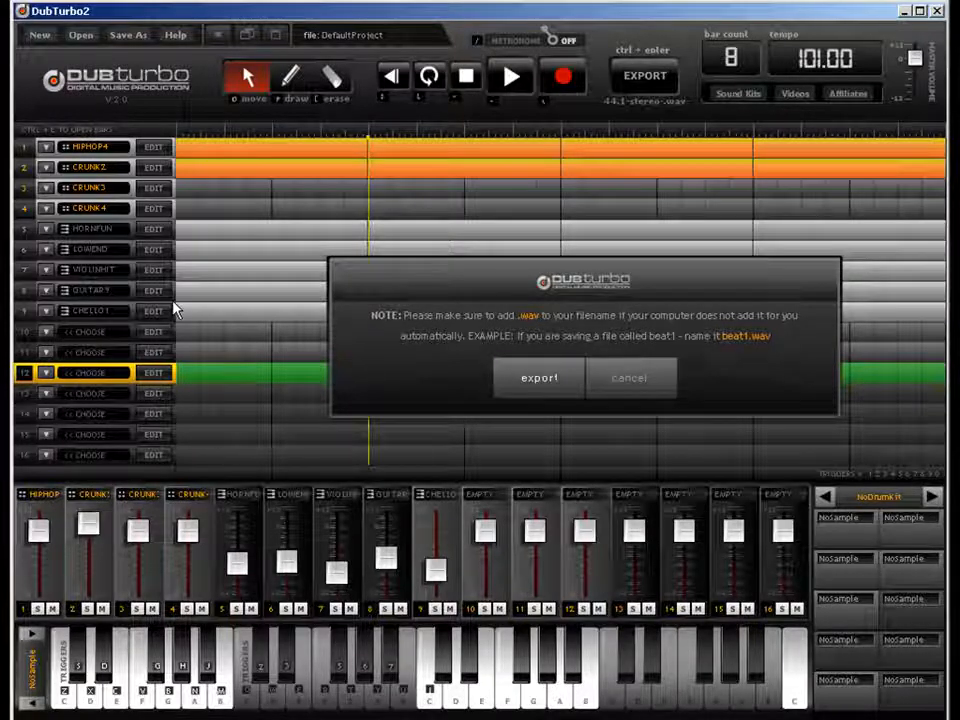
left_click(518, 374)
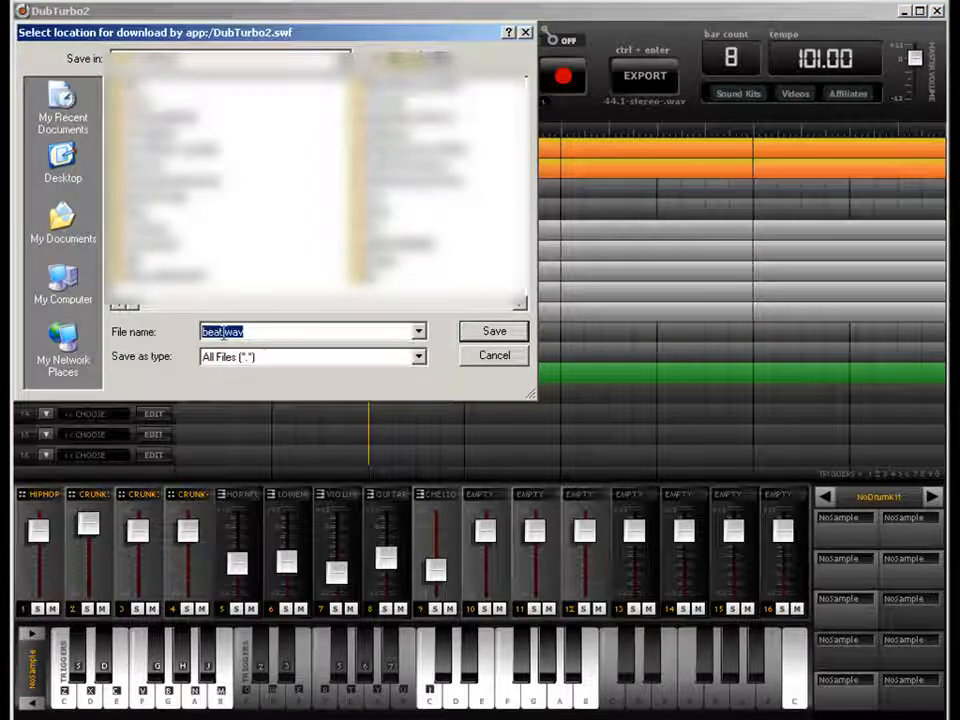
double_click(221, 332)
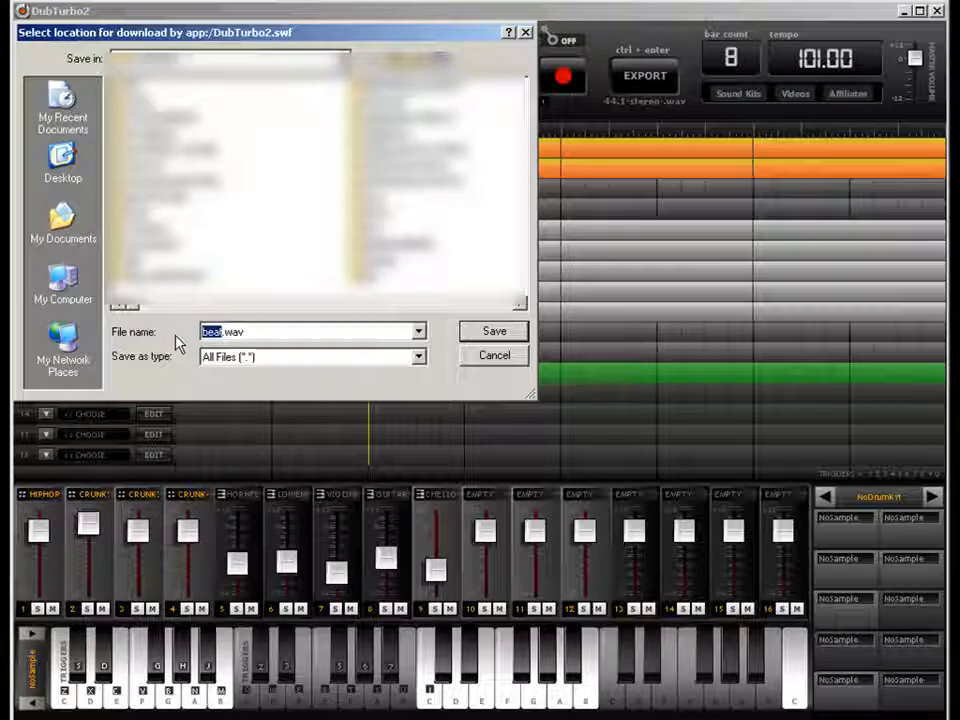
type("101")
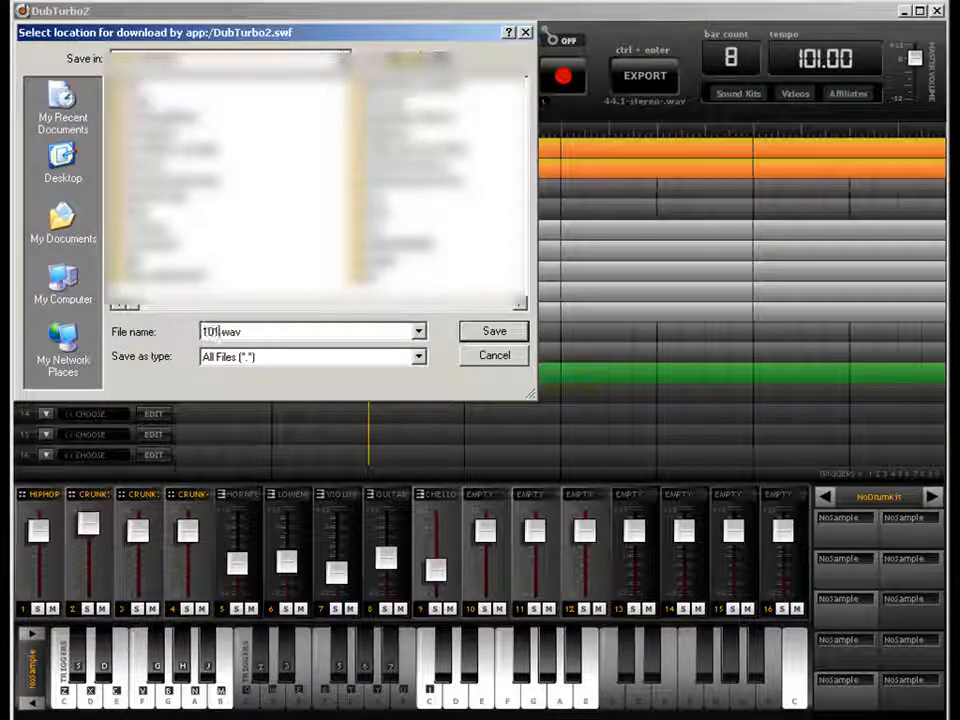
type("bpm")
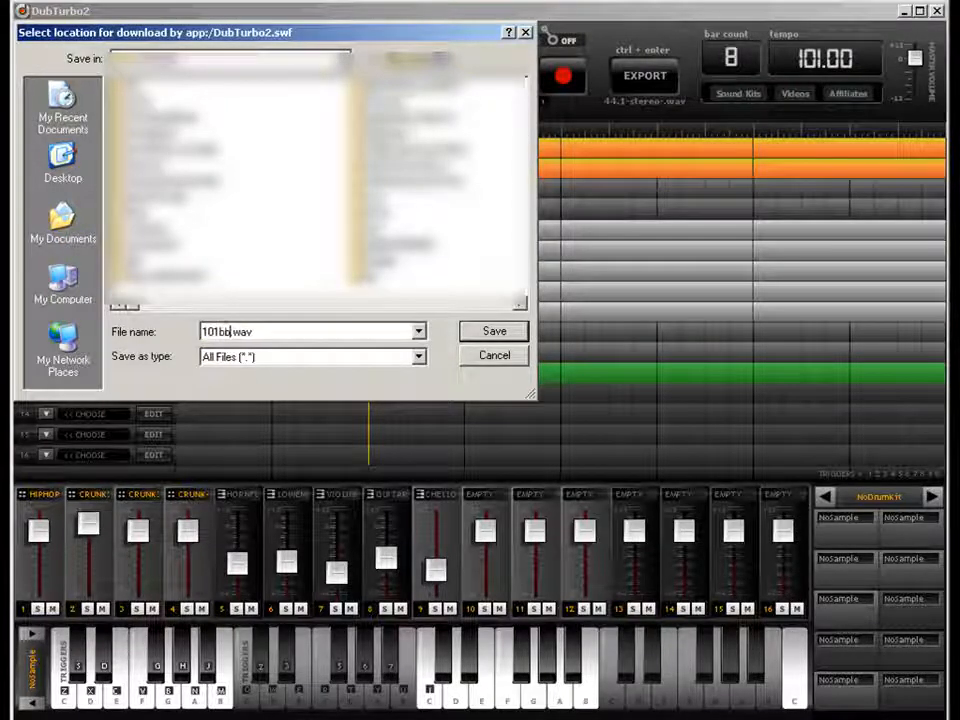
type("dub2beat")
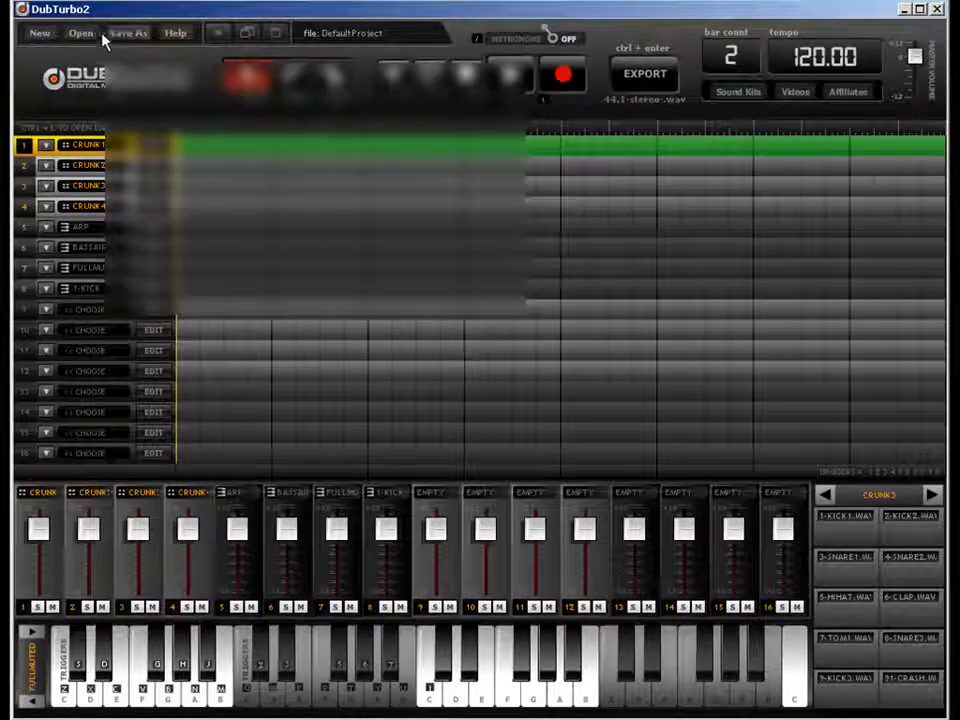
Step: Open the saved project dubtest.dubproject
left_click(82, 33)
left_click(505, 131)
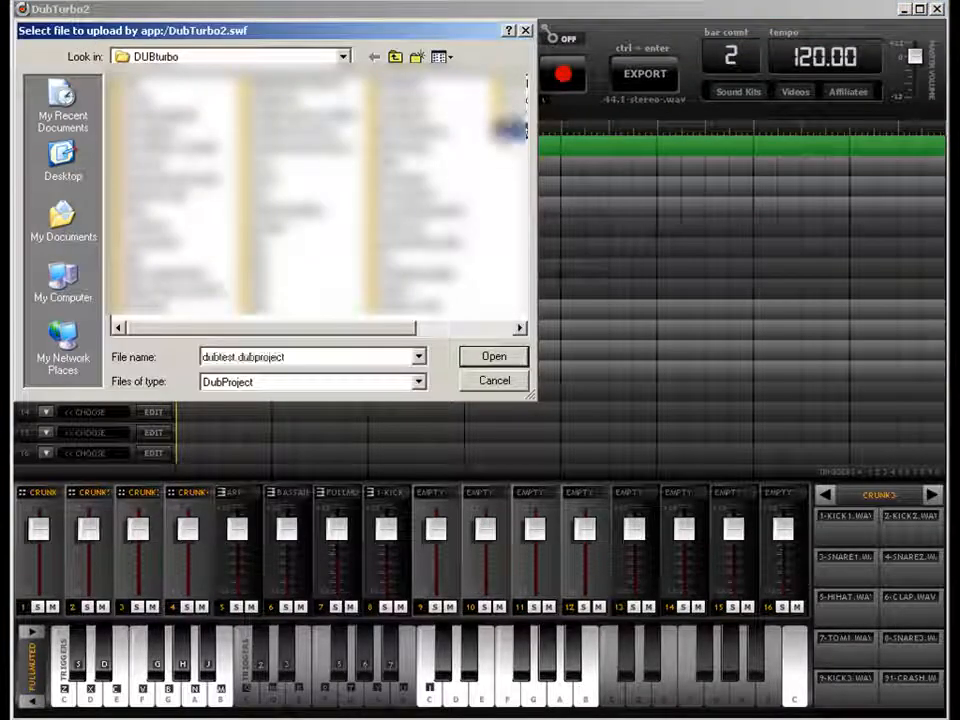
left_click(494, 356)
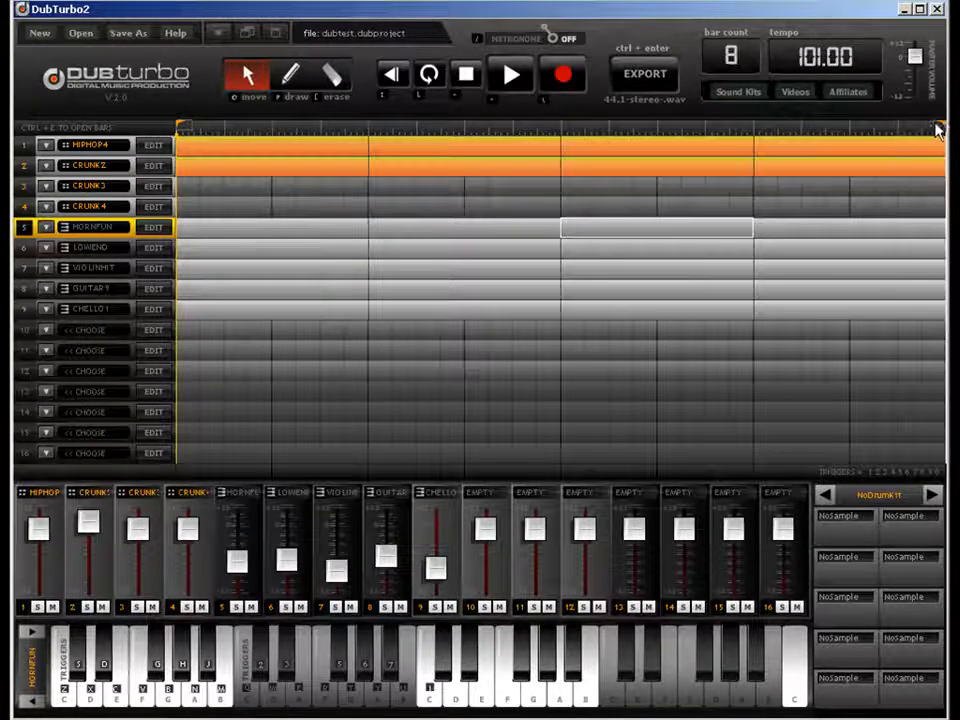
Step: Play the loaded beat and close the media player holding the exported 101bpmdub2beat file
key("space")
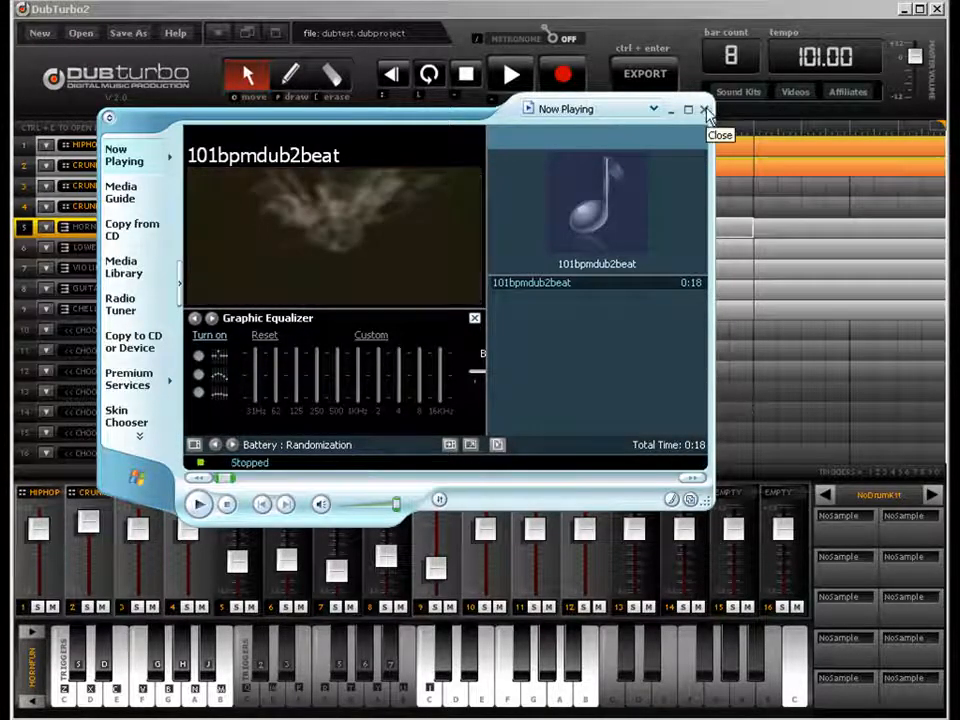
left_click(705, 110)
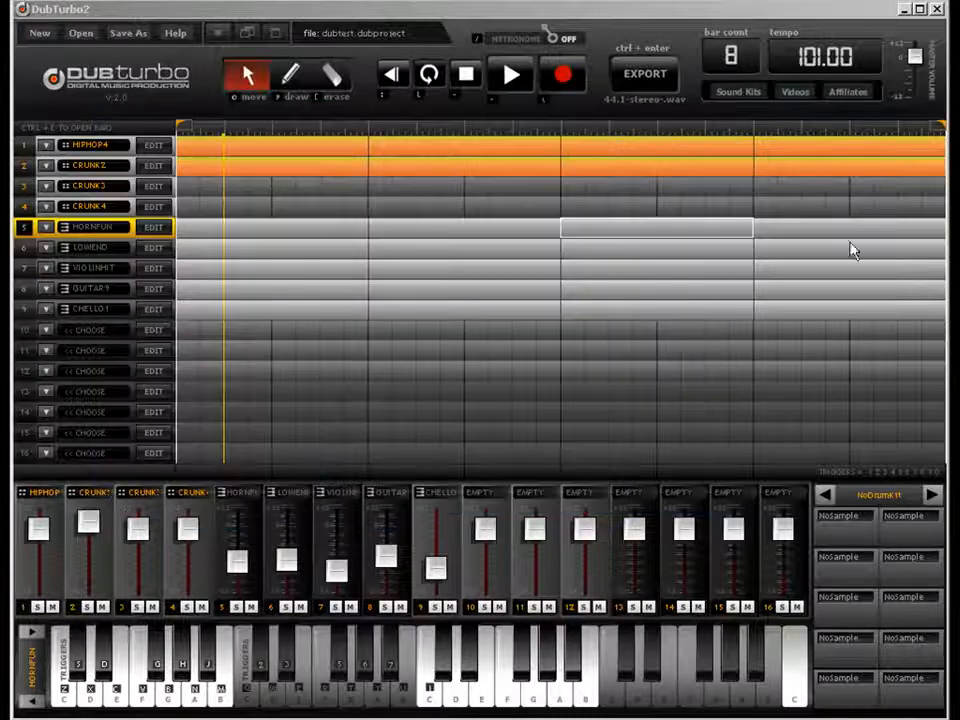
left_click(651, 372)
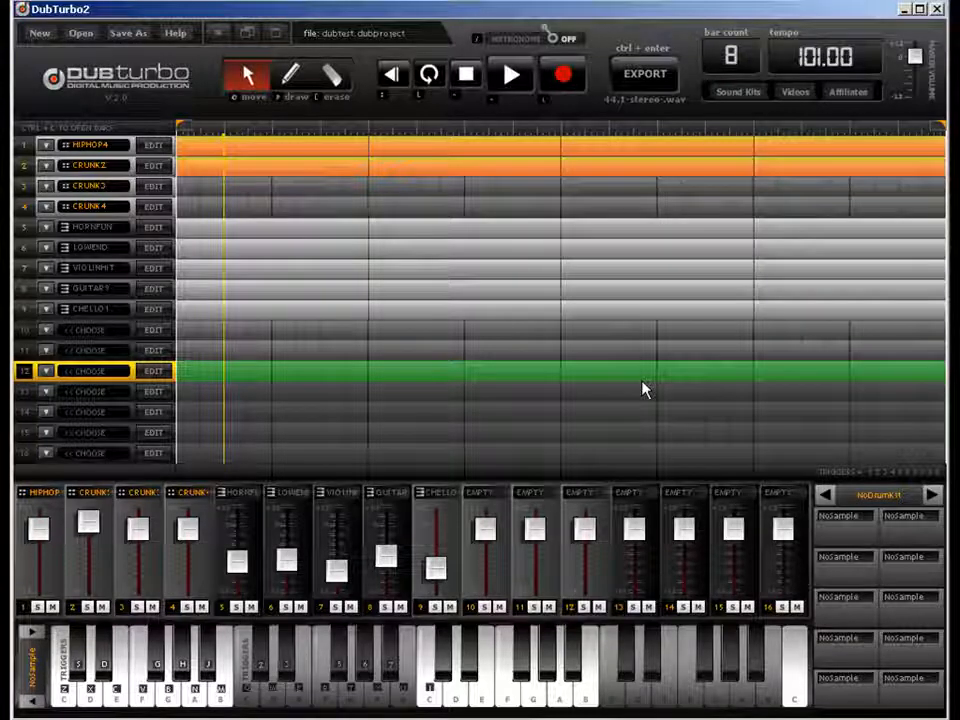
Step: Set the project's bar count to 32
double_click(735, 55)
type("32")
key("Return")
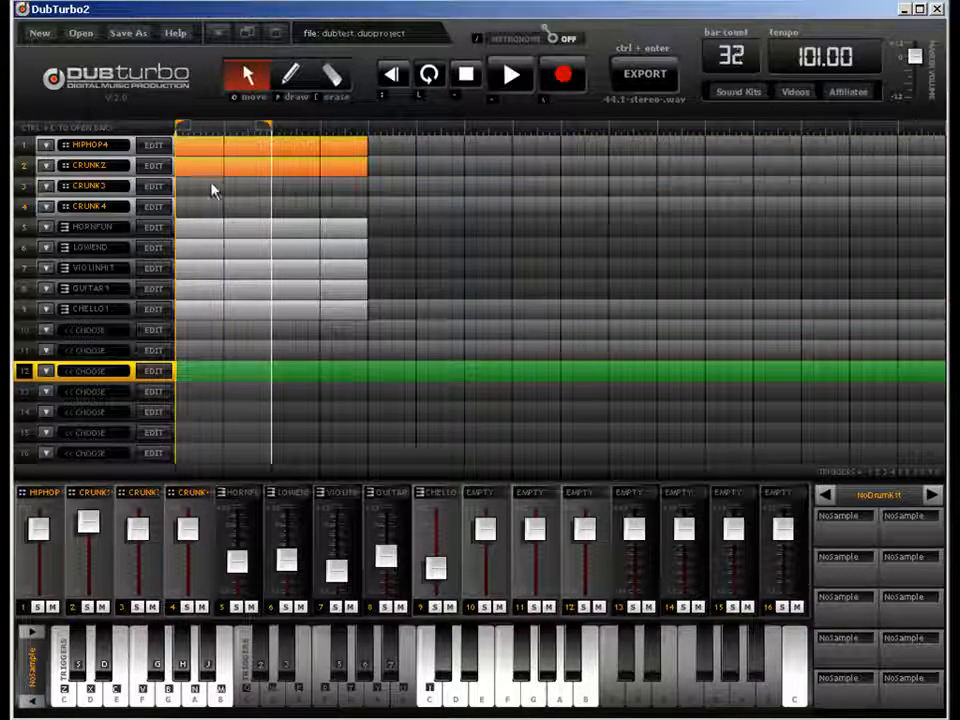
Step: Select the last HIPHOP4 and CRUNK2 blocks and set the project's bar count to 64
left_click(350, 163)
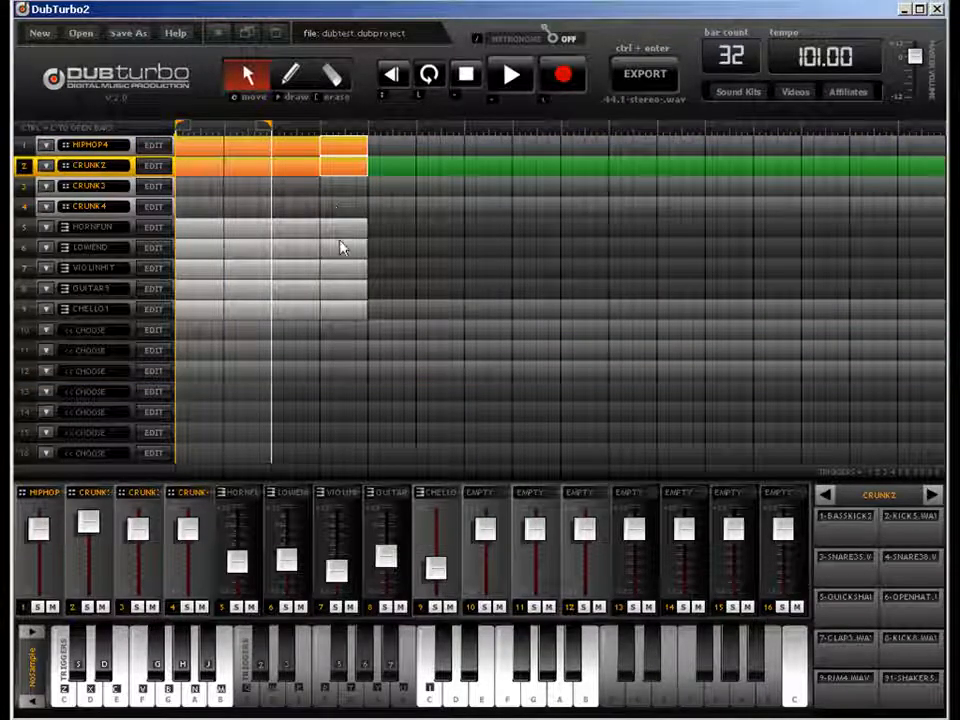
double_click(740, 55)
type("128")
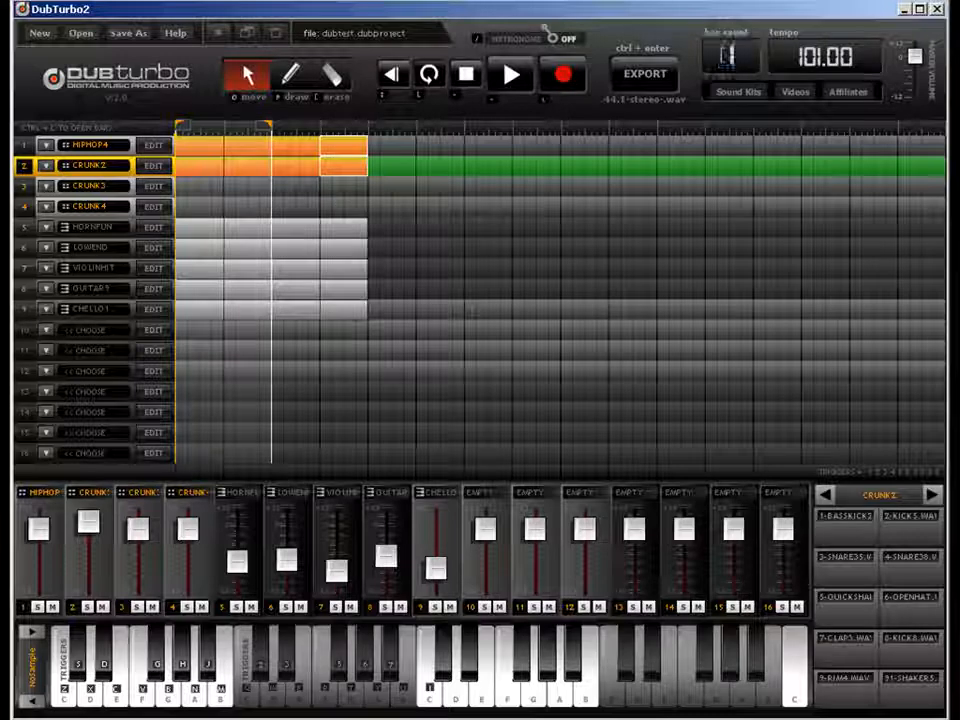
key("BackSpace")
key("BackSpace")
type("64")
key("Return")
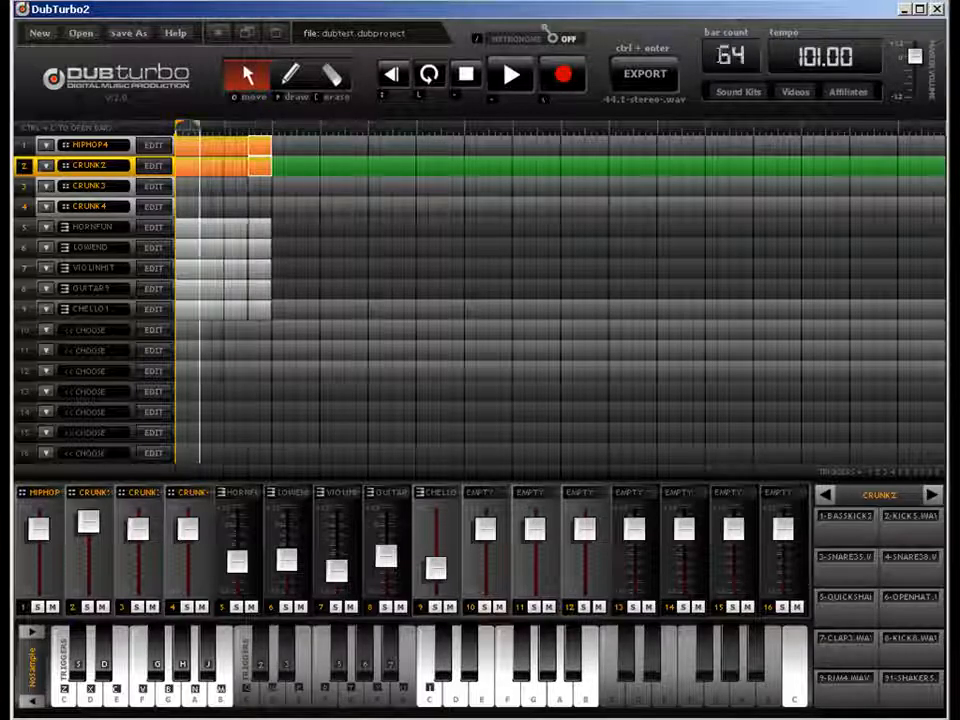
Step: Select every drum and instrument block in the first eight bars and duplicate the section twice, filling bars 9 to 24
left_click(241, 167, "shift")
left_click(241, 145, "shift")
left_click(210, 147, "shift")
left_click(206, 166, "shift")
left_click(181, 169, "shift")
left_click(181, 144, "shift")
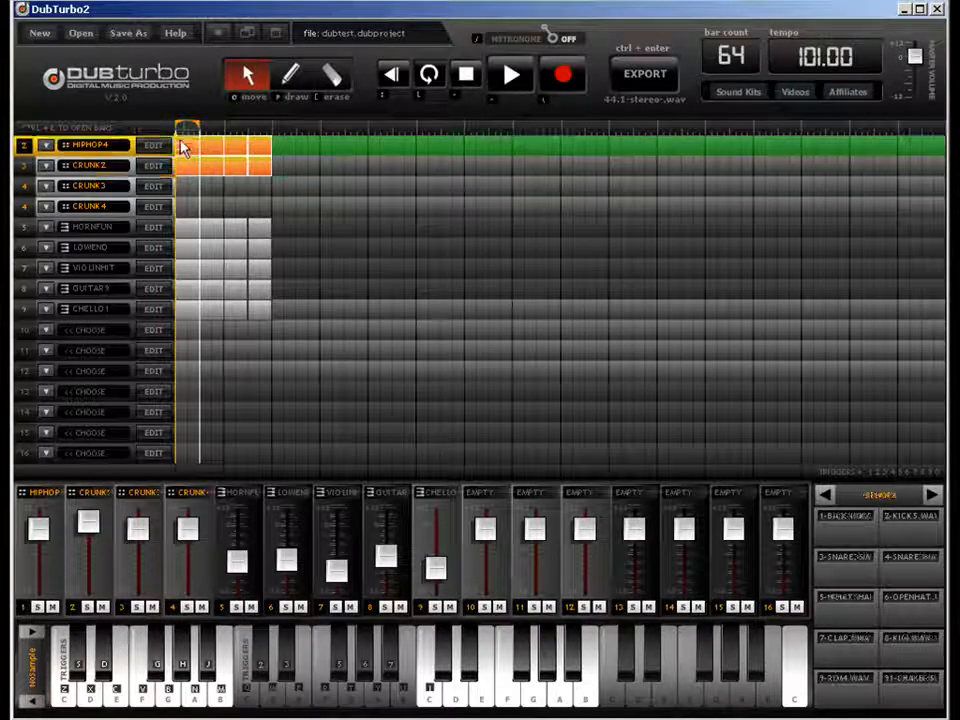
left_click(193, 247)
left_click(193, 268)
left_click(193, 288)
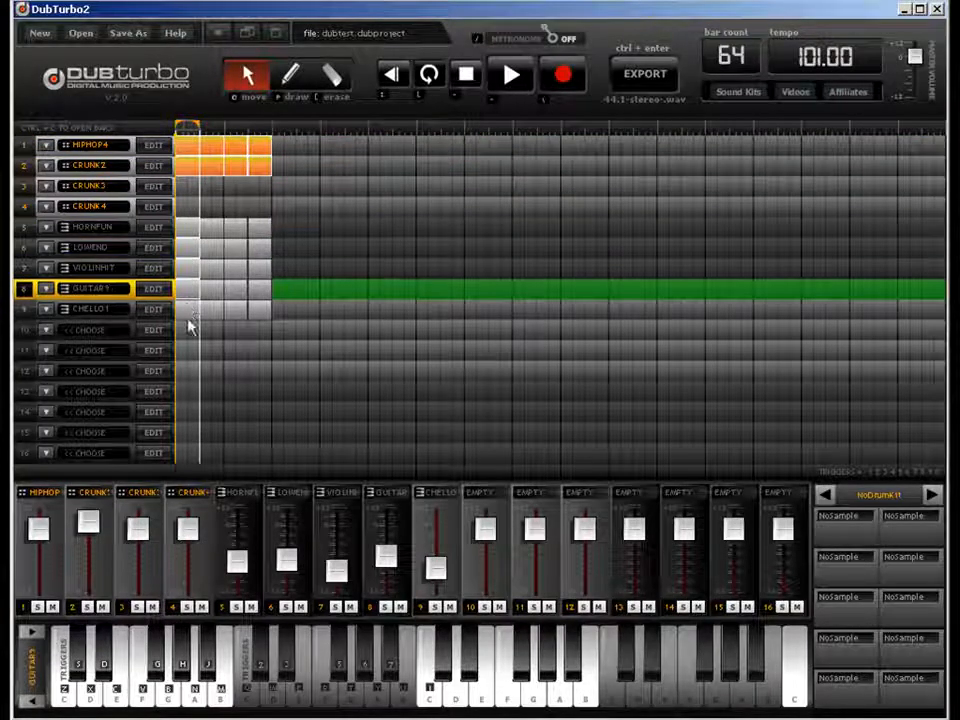
left_click(193, 313)
left_click(259, 270)
left_click(259, 249)
left_click(236, 228)
left_click(236, 250)
left_click(236, 268)
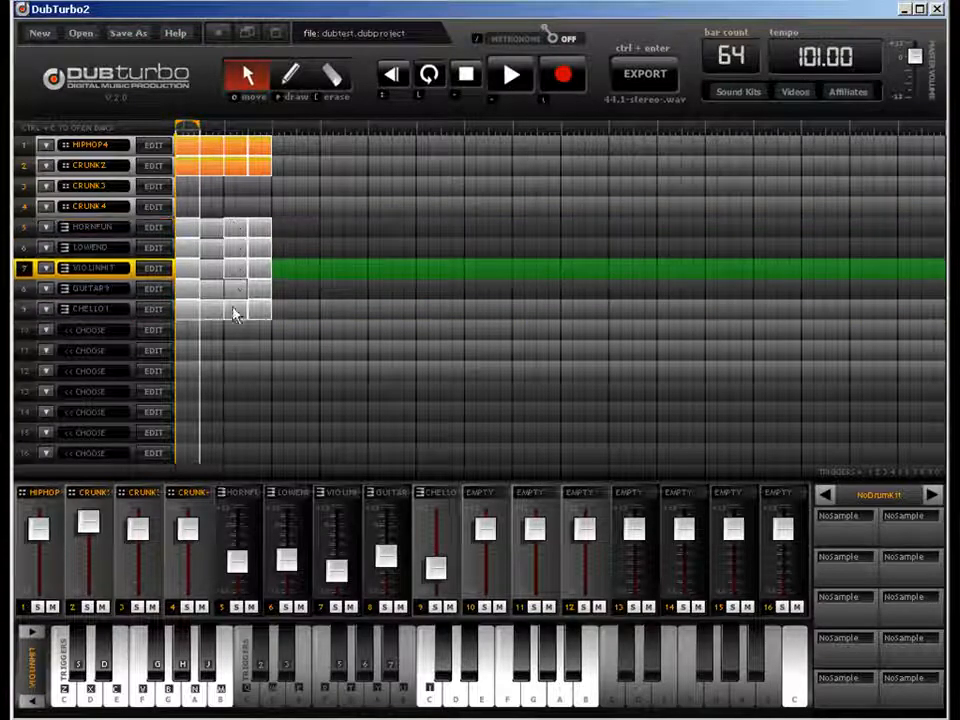
left_click(236, 289)
left_click(214, 268)
left_click(214, 231)
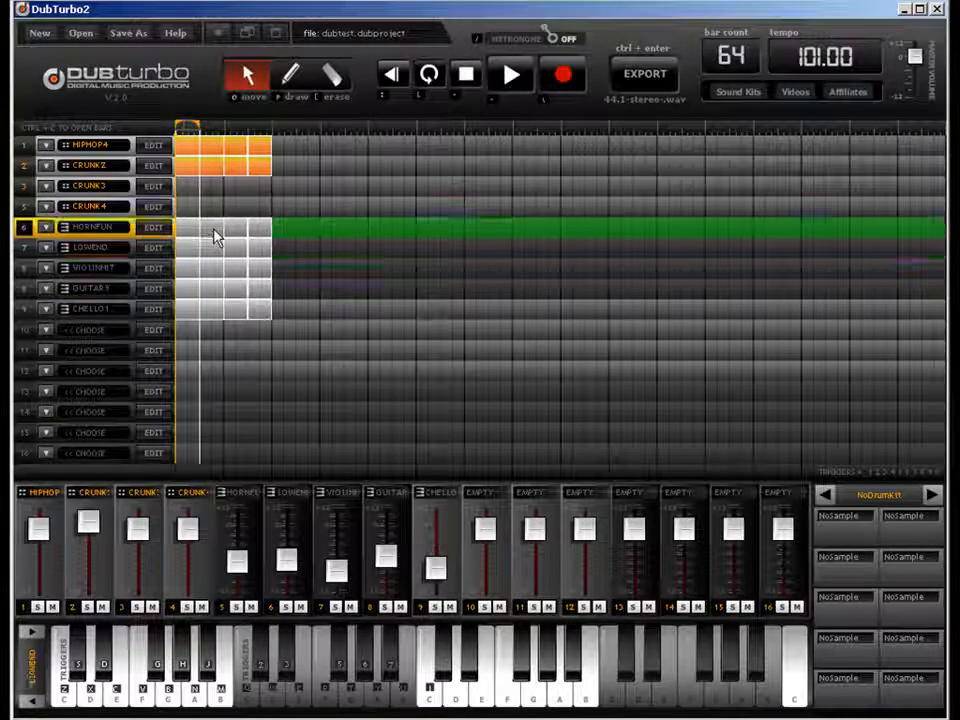
left_click_drag(229, 150, 328, 161)
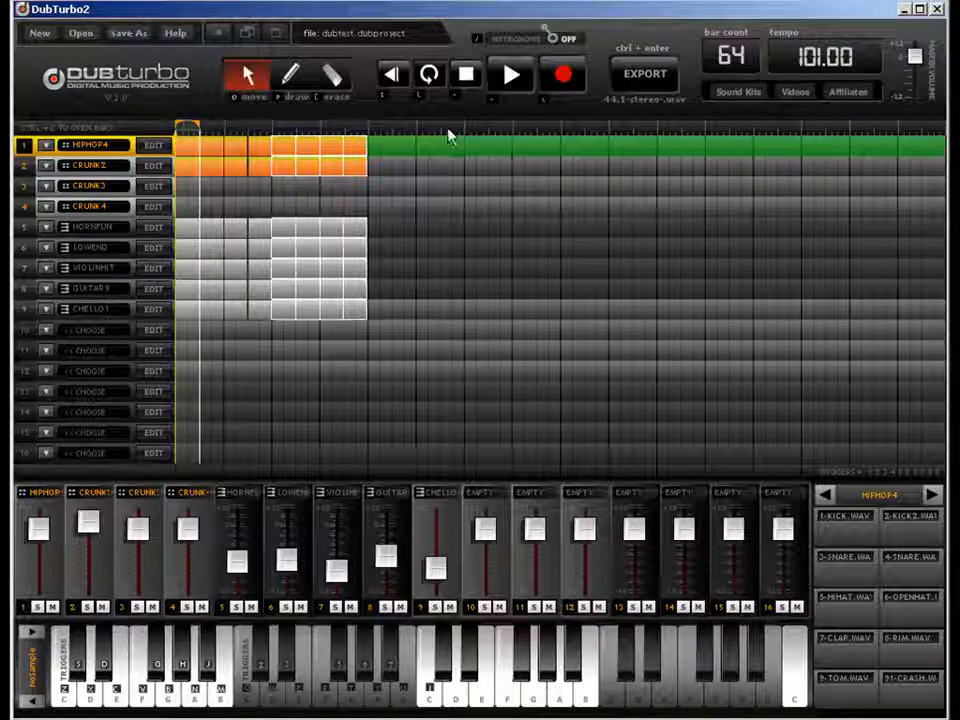
left_click_drag(288, 152, 390, 150)
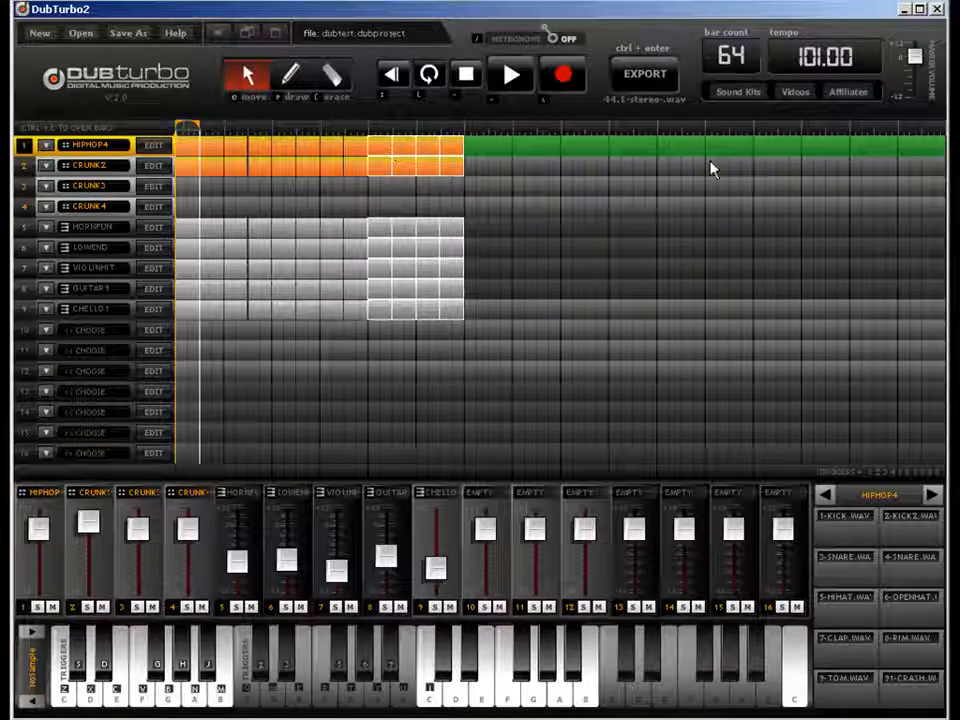
Step: Erase the CRUNK2 and HORNFUN blocks from the third eight-bar section, bars 17 to 24
left_click(332, 77)
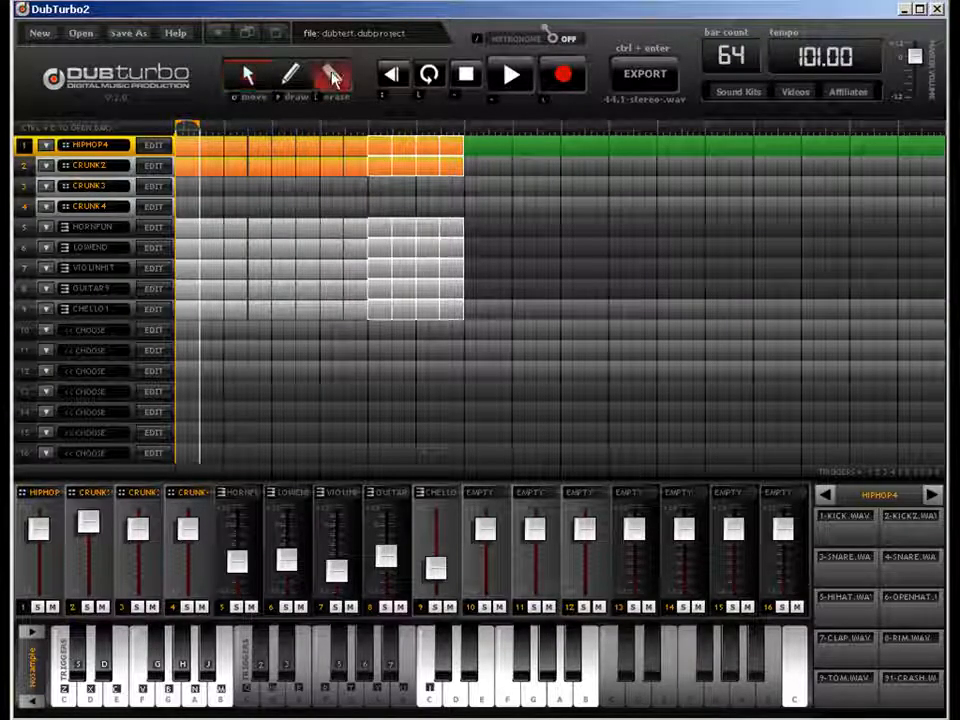
left_click(388, 172)
left_click_drag(408, 176, 450, 175)
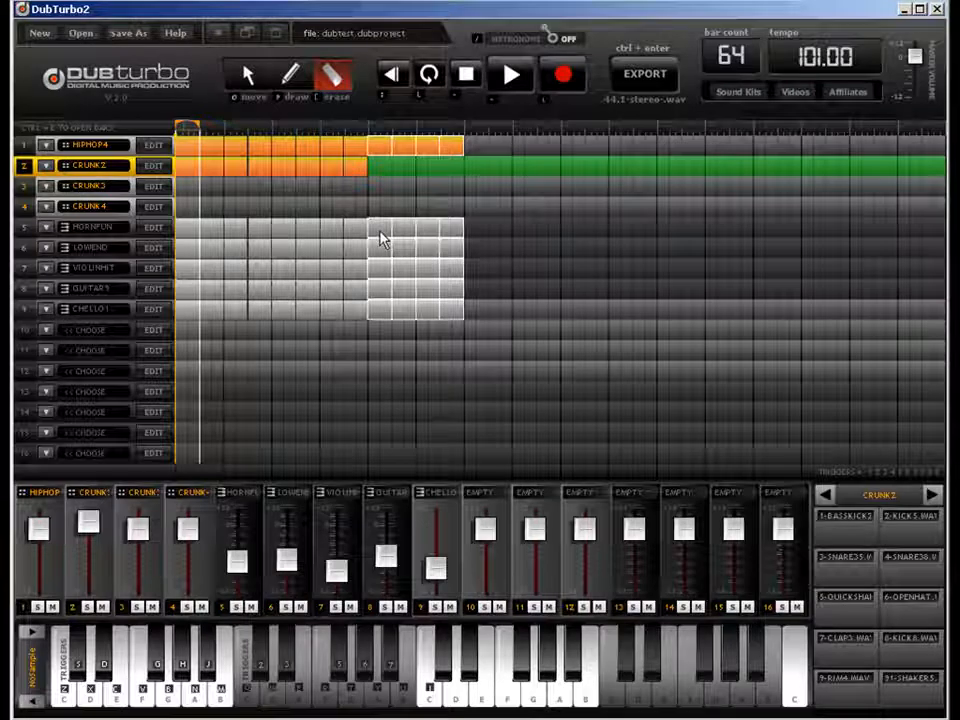
left_click_drag(383, 237, 472, 238)
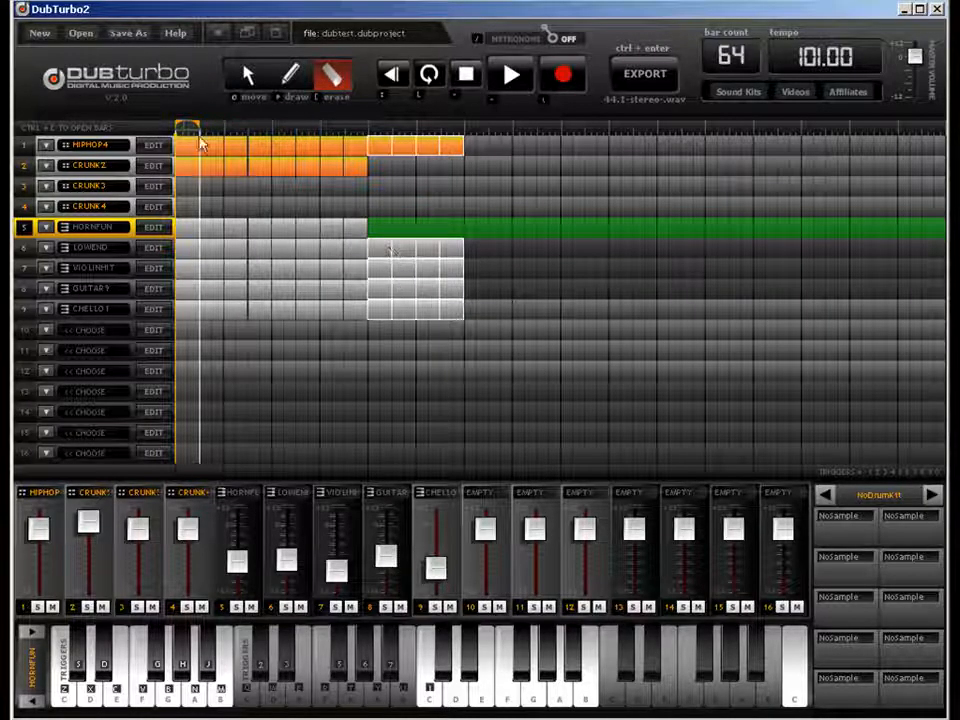
Step: Extend the loop range to the song's end and repeat the third section's HIPHOP4, LOWEND, VIOLINHIT, GUITAR9 and CHELLO1 blocks through bar 64
left_click(246, 77)
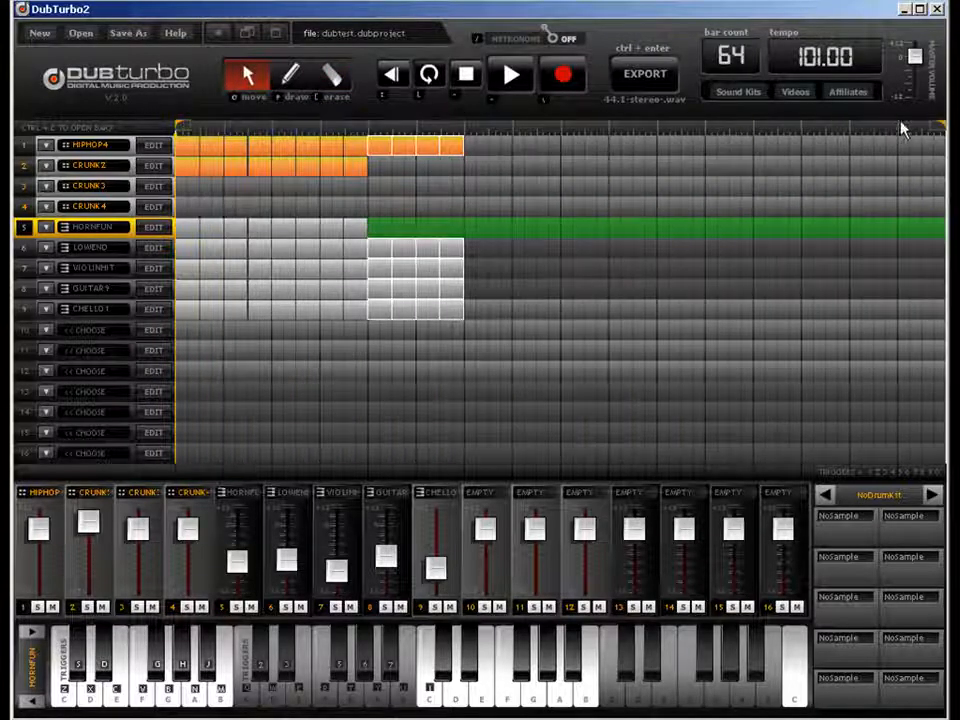
left_click_drag(424, 150, 885, 146)
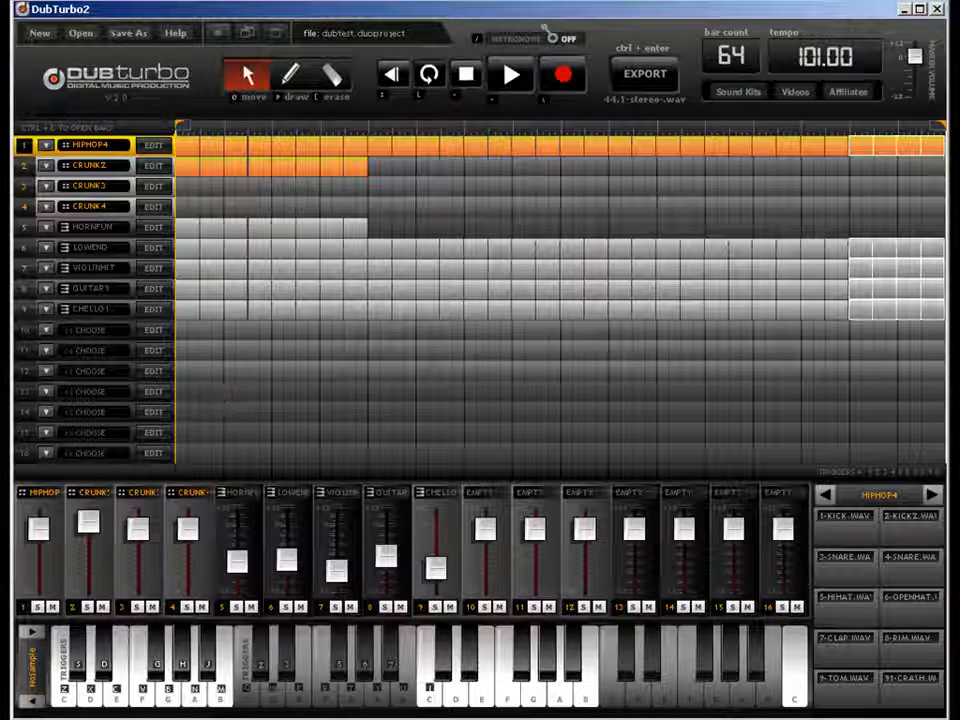
left_click(471, 250)
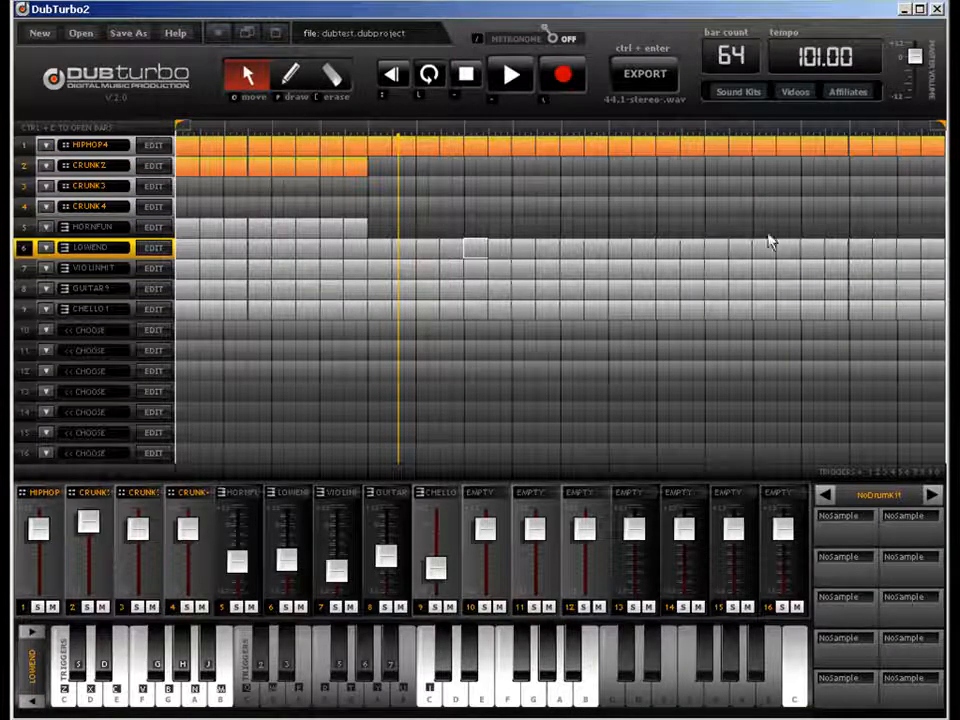
Step: Erase LOWEND in bars 19–20 and 49–56, CHELLO1 in 25–32, GUITAR9 in 33–40 and 57–64, and VIOLINHIT in 41–48
left_click(334, 80)
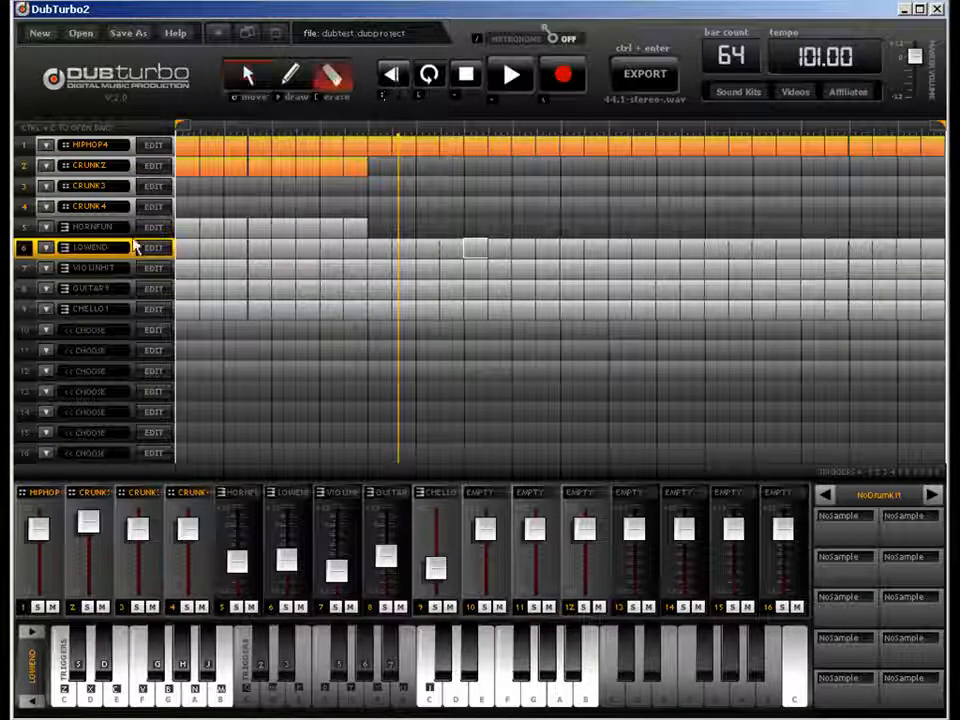
left_click(403, 251)
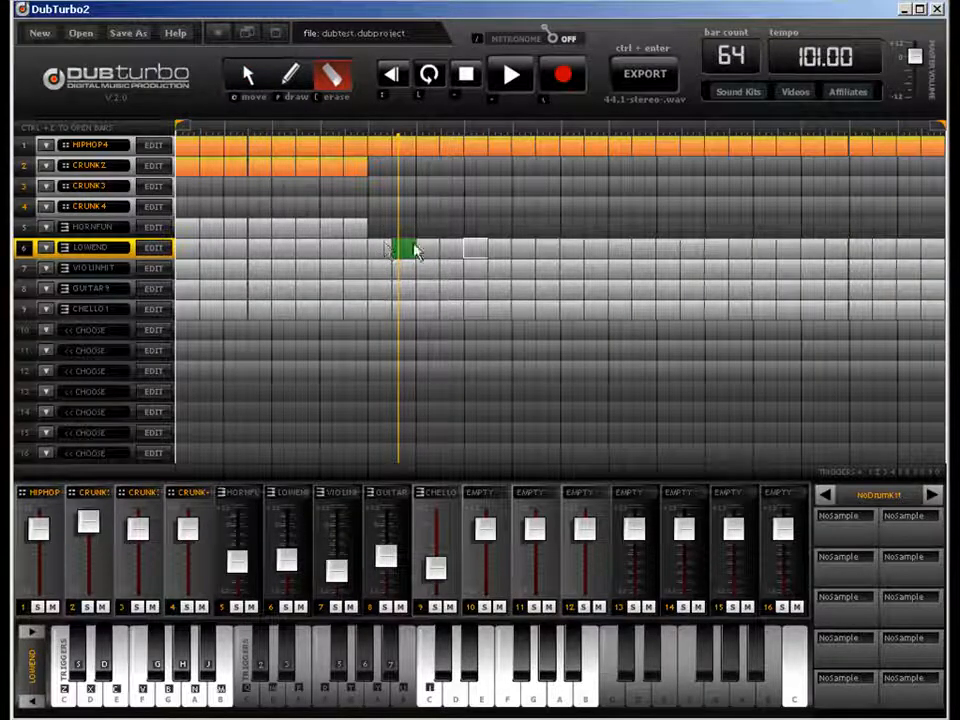
left_click(500, 318)
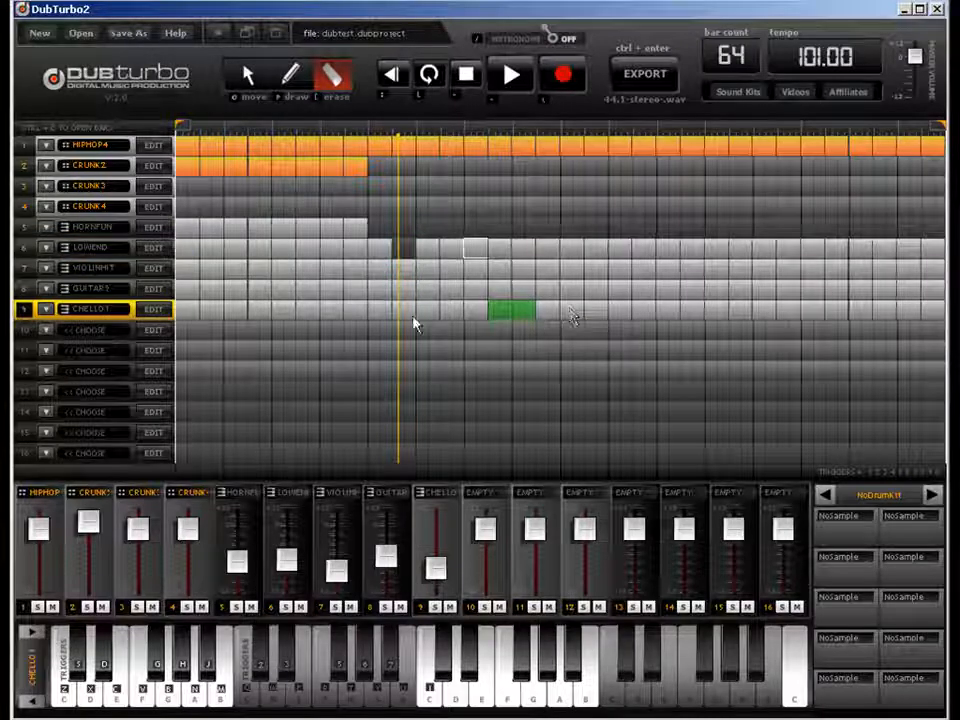
mouse_move(464, 313)
left_mouse_down()
mouse_move(558, 322)
mouse_move(720, 274)
mouse_move(748, 281)
mouse_move(810, 253)
mouse_move(842, 264)
mouse_move(868, 302)
mouse_move(887, 290)
mouse_move(930, 302)
left_mouse_up()
left_click(578, 292)
left_click(674, 272)
left_click(765, 250)
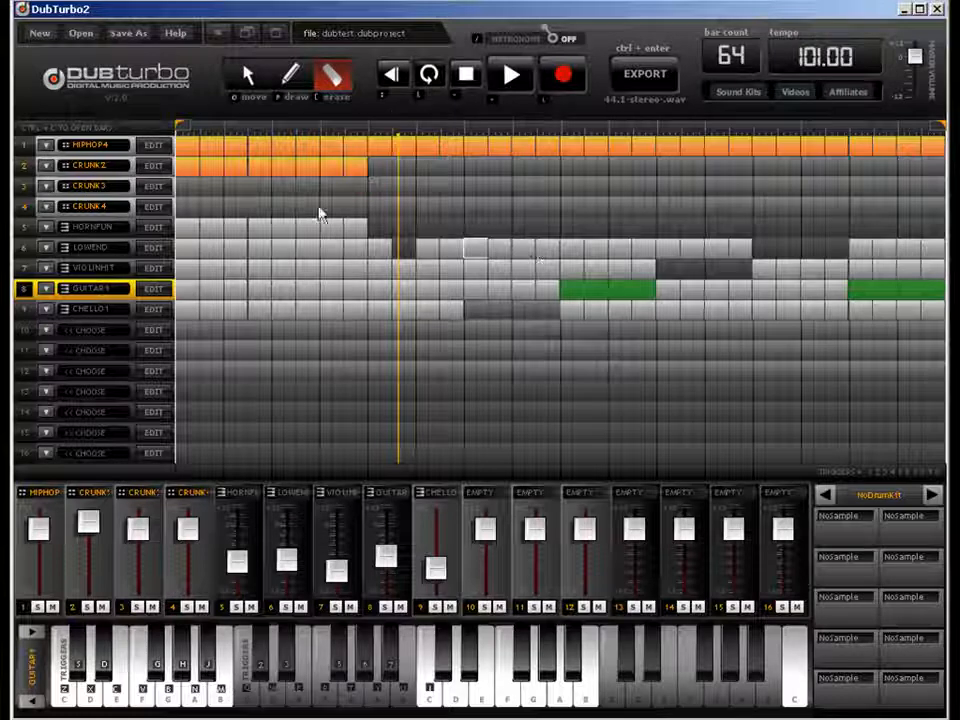
left_click(485, 192)
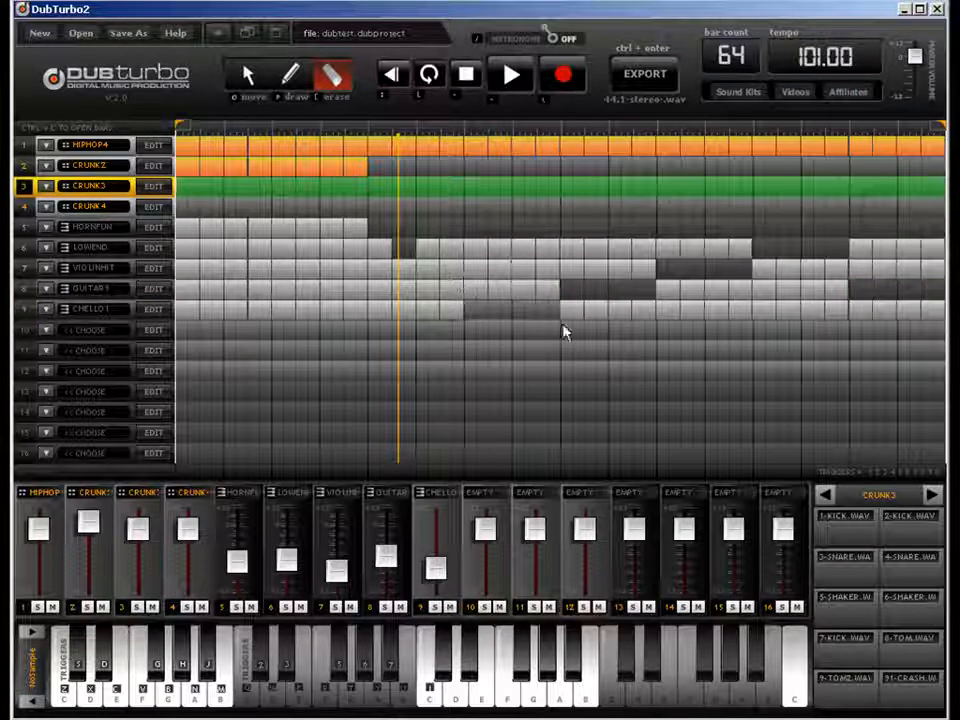
Step: Try the loop range on bars 25 to 36 and bars 41 to 48, and extend it back over the whole 64-bar song
left_click_drag(186, 127, 434, 131)
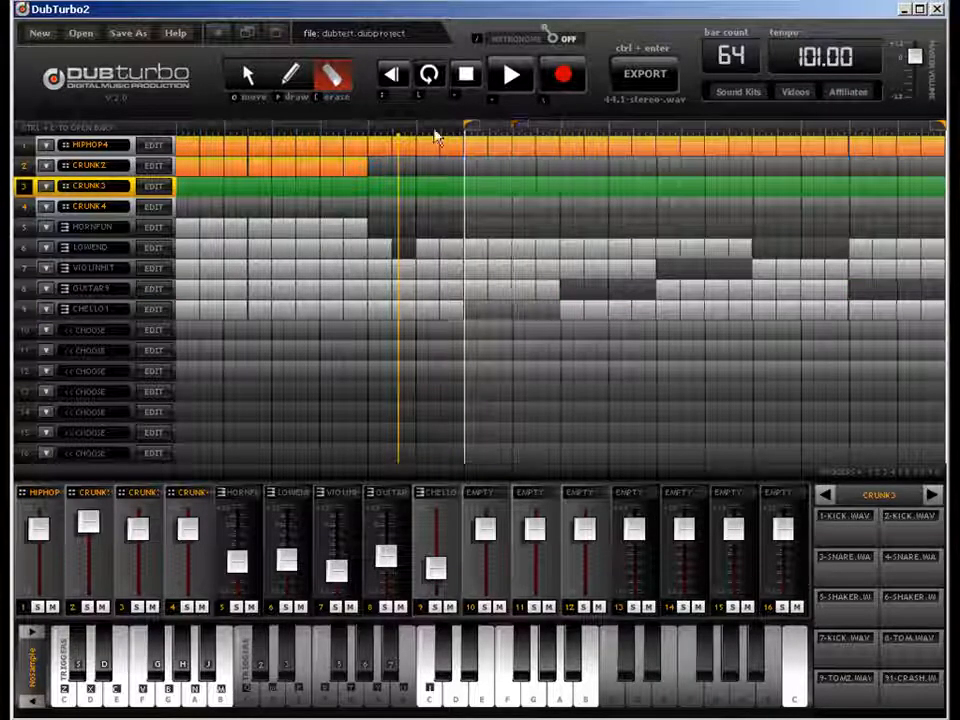
left_click_drag(940, 133, 607, 130)
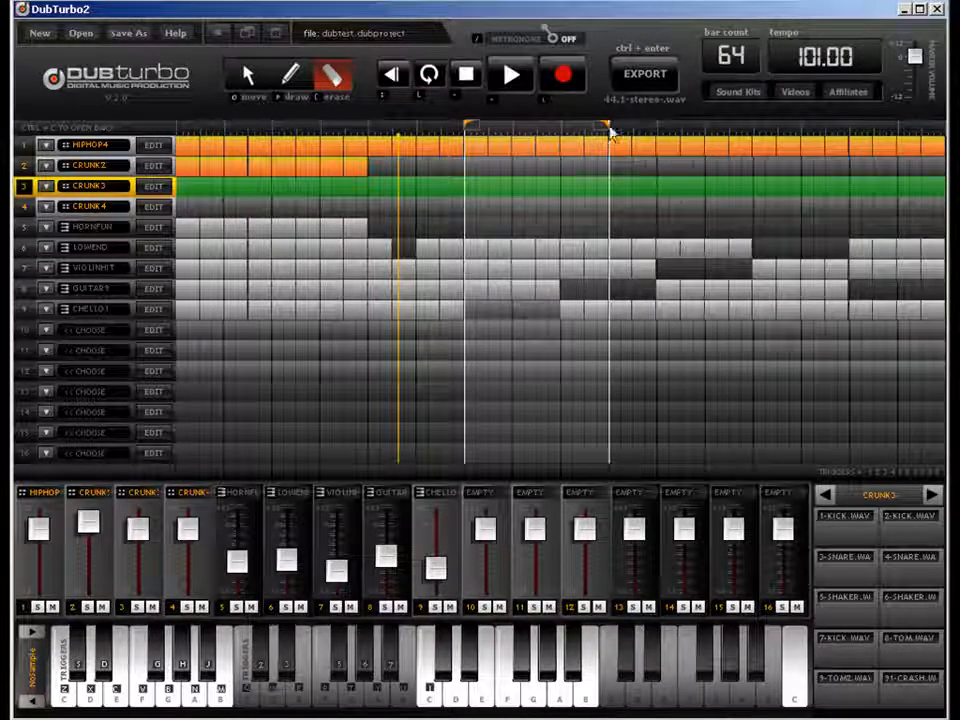
left_click_drag(606, 129, 752, 128)
left_click_drag(468, 129, 650, 132)
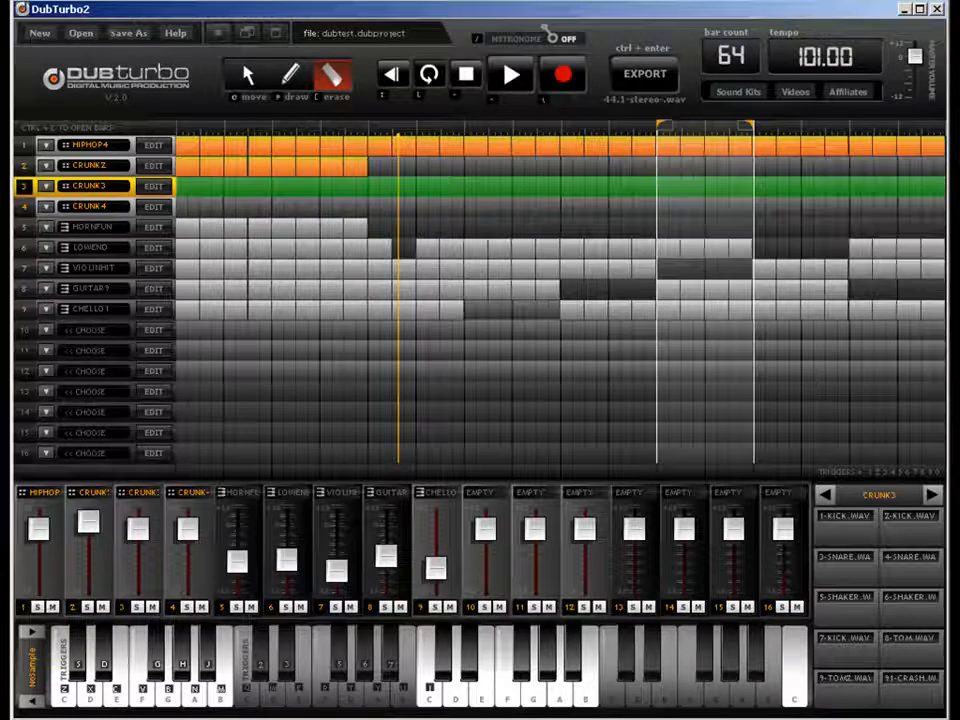
left_click_drag(660, 132, 182, 131)
left_click_drag(766, 131, 912, 133)
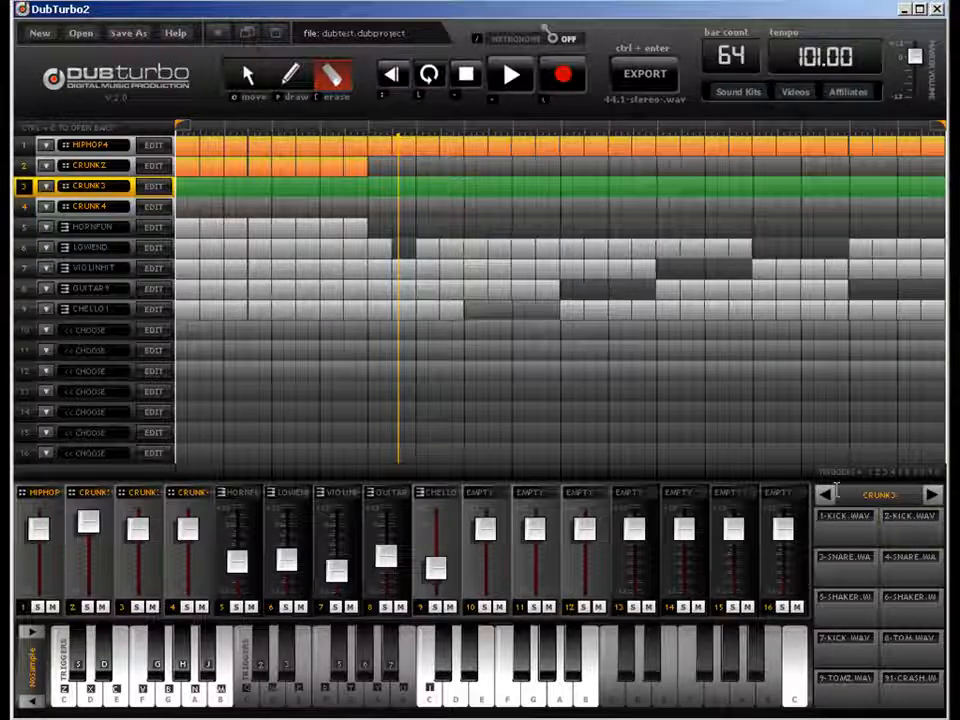
Step: Open the first CRUNK2 block in the drum editor to examine its kit list and pattern, and return to the arrangement
left_click(189, 167)
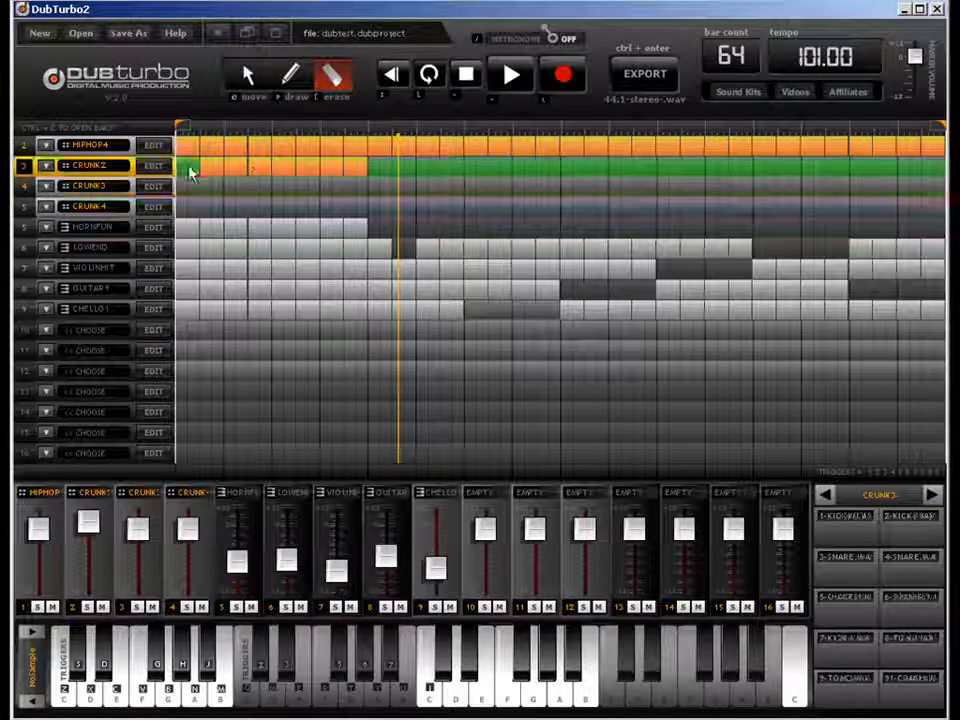
left_click(249, 90)
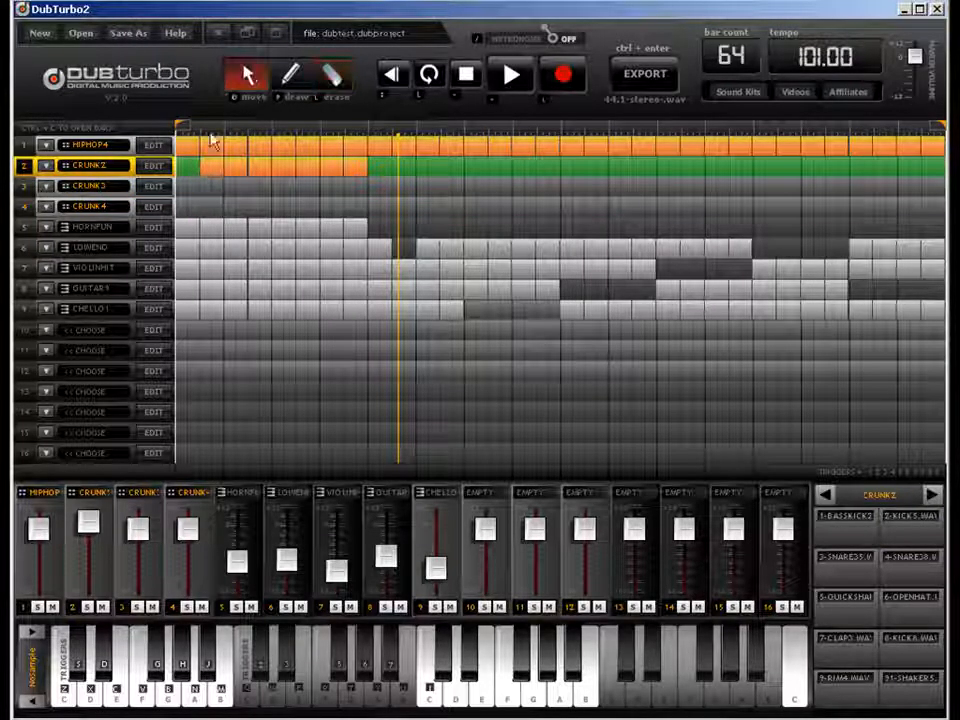
left_click(156, 167)
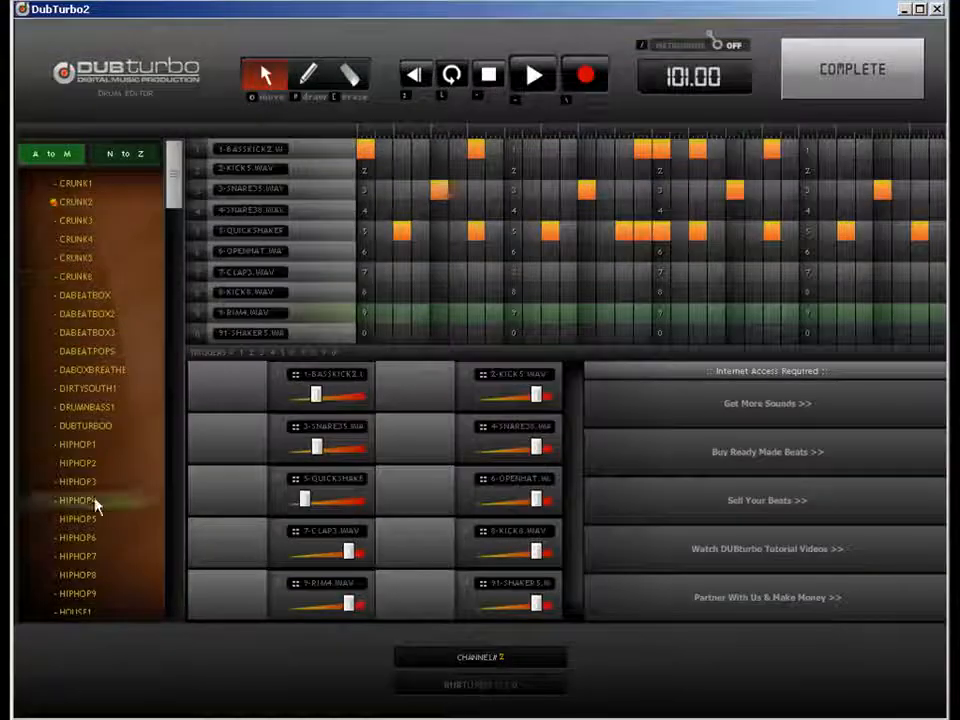
left_click(840, 85)
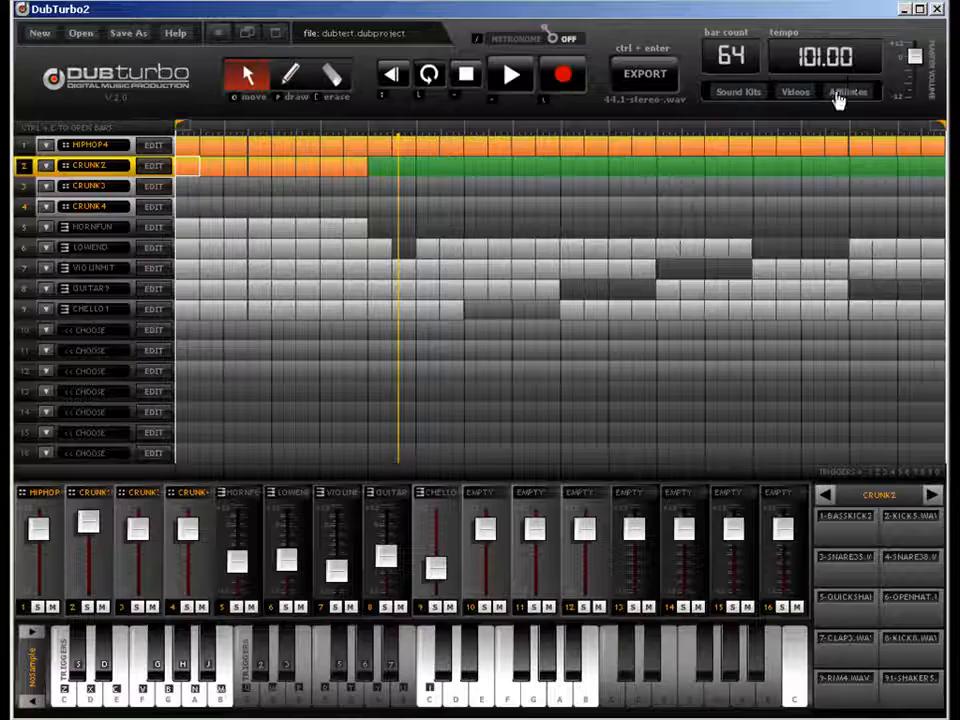
Step: Cycle the CRUNK2 track's drum kit forward and back, and examine the sample pads for the VIOLINHIT, CRUNK3 and HIPHOP4 tracks
left_click(931, 494)
left_click(826, 495)
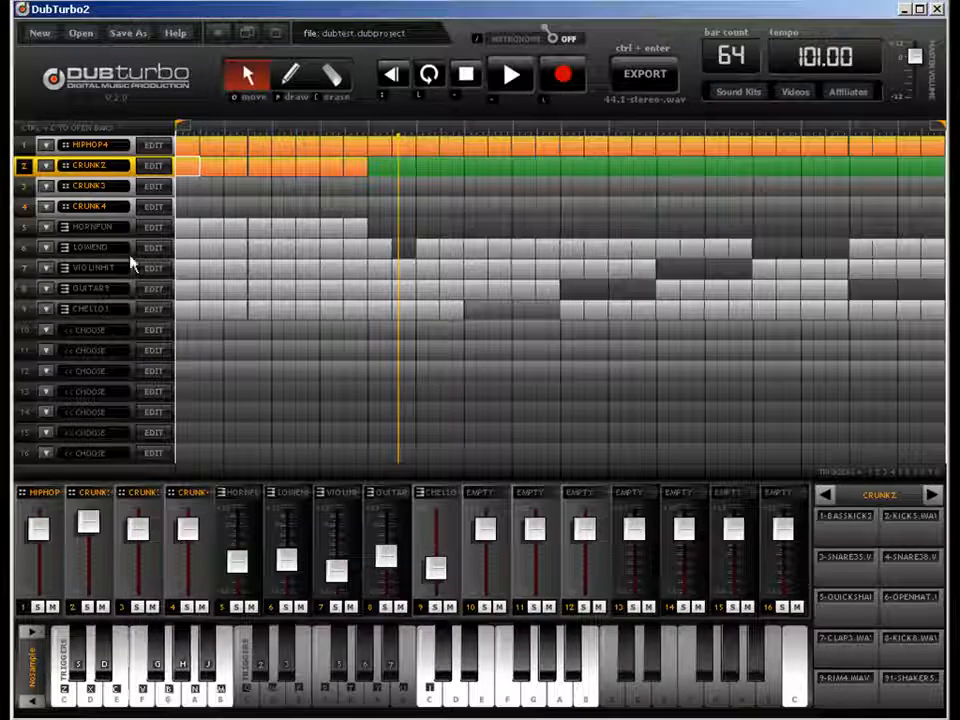
left_click(93, 265)
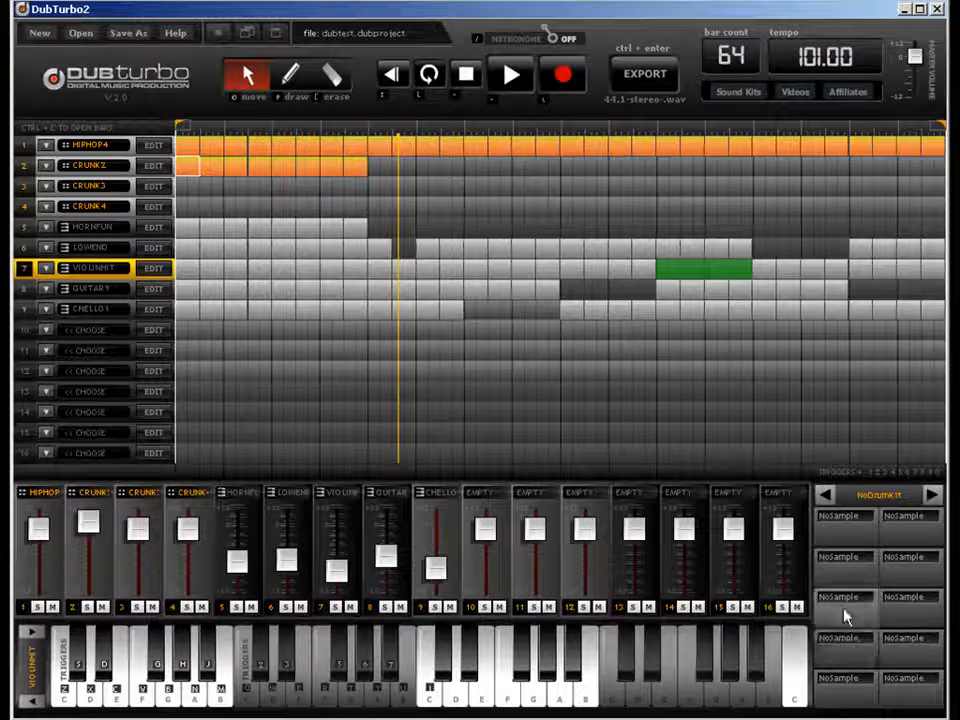
left_click(104, 186)
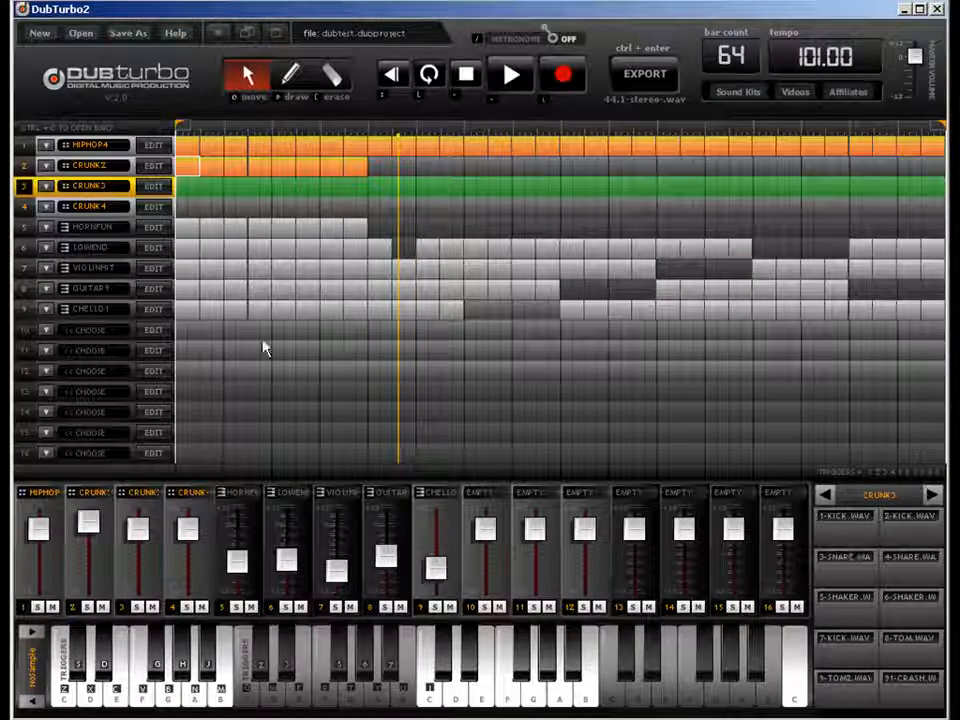
left_click(88, 145)
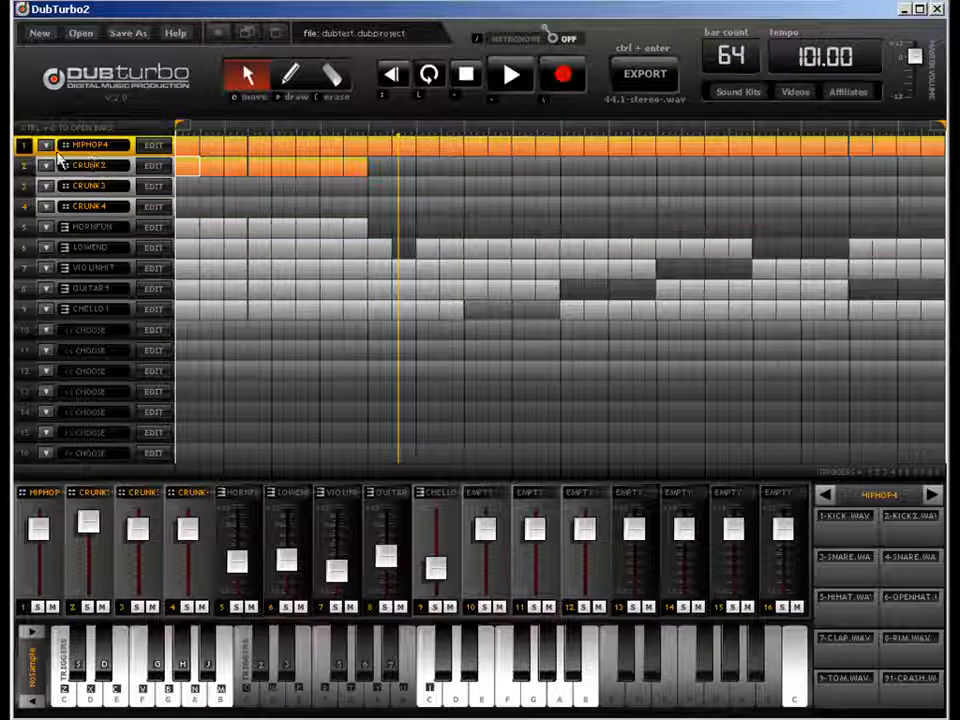